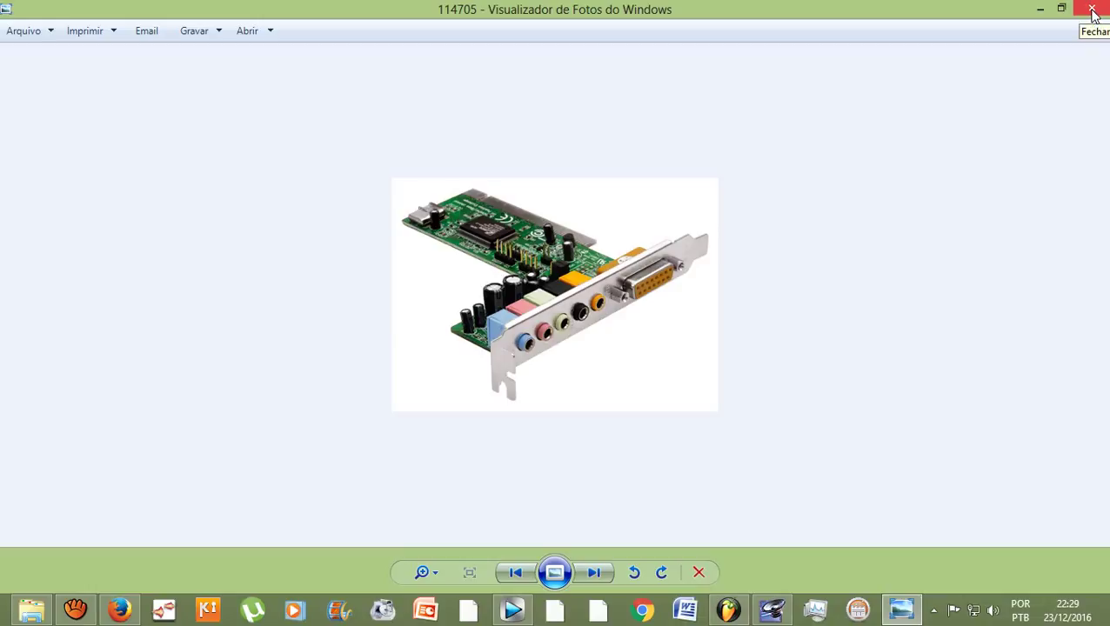
Close the sound card picture, then view the mixing console and Roland Tri-Capture audio interface pictures in the videoaula folder
left_click(1092, 10)
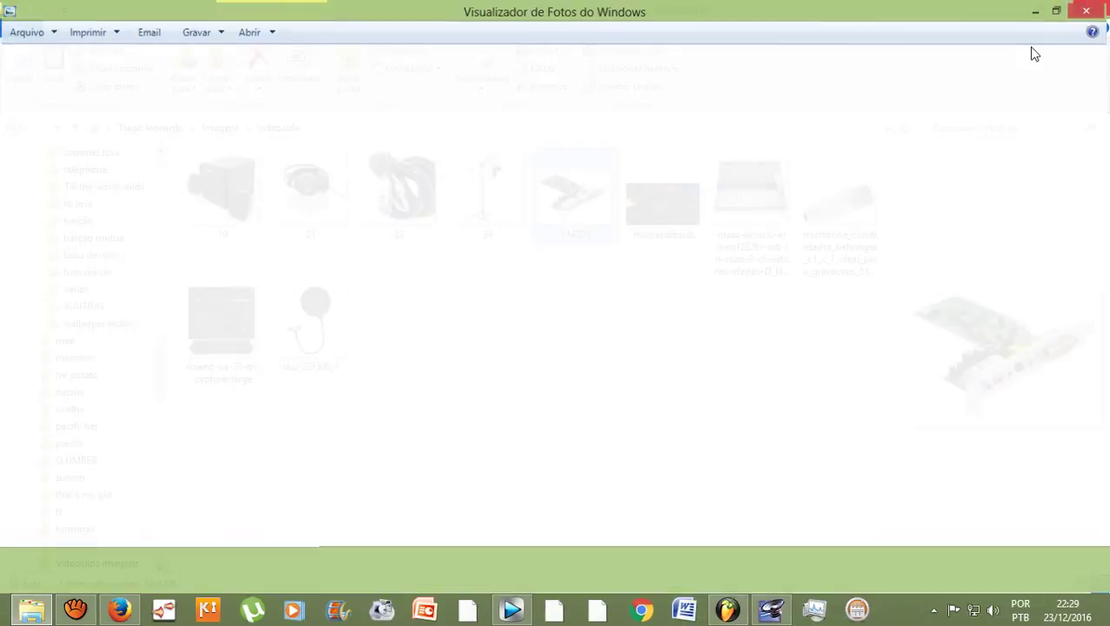
double_click(746, 213)
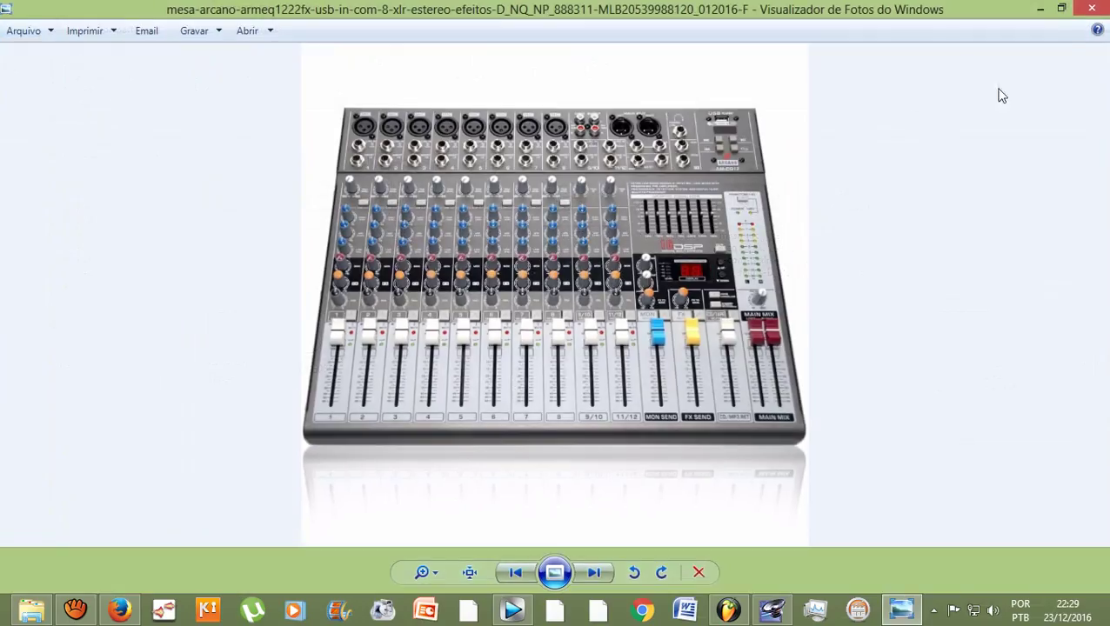
left_click(1092, 9)
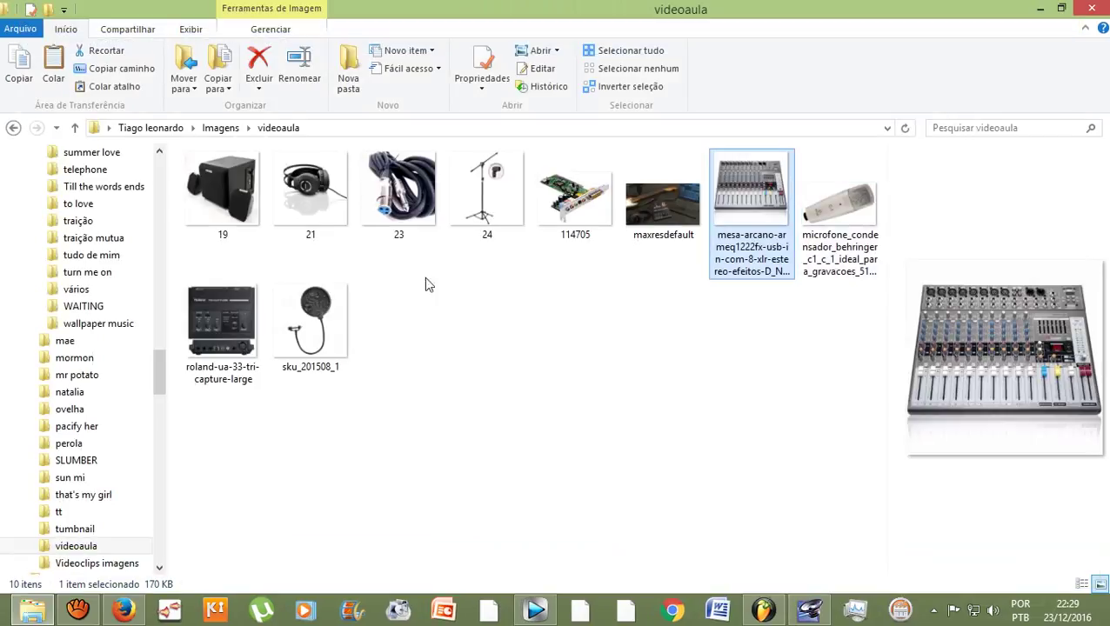
double_click(237, 329)
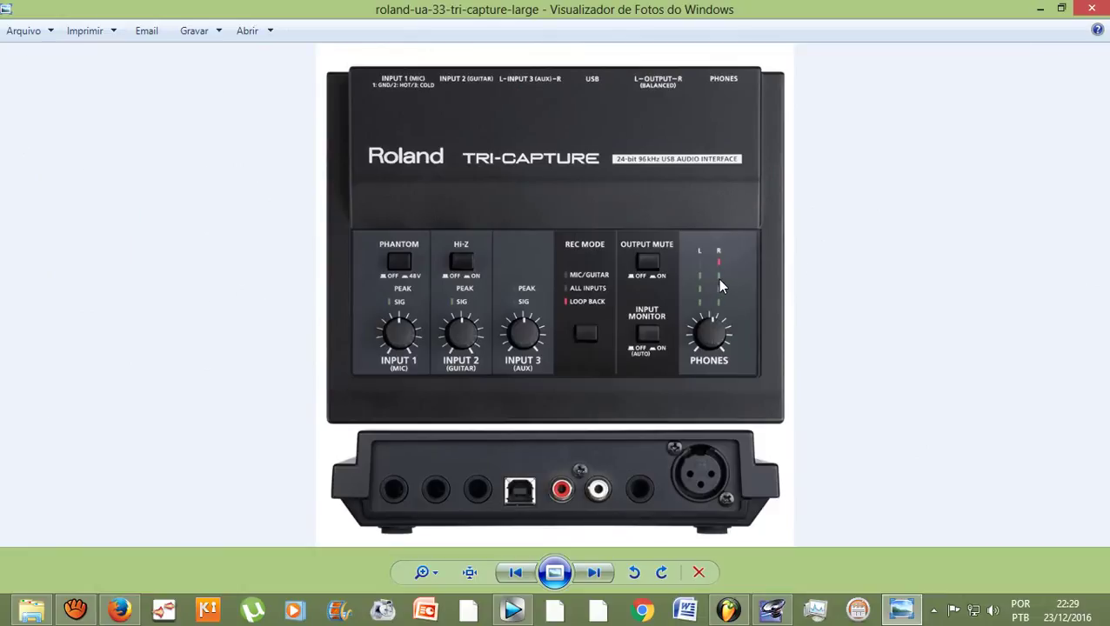
mouse_move(1097, 9)
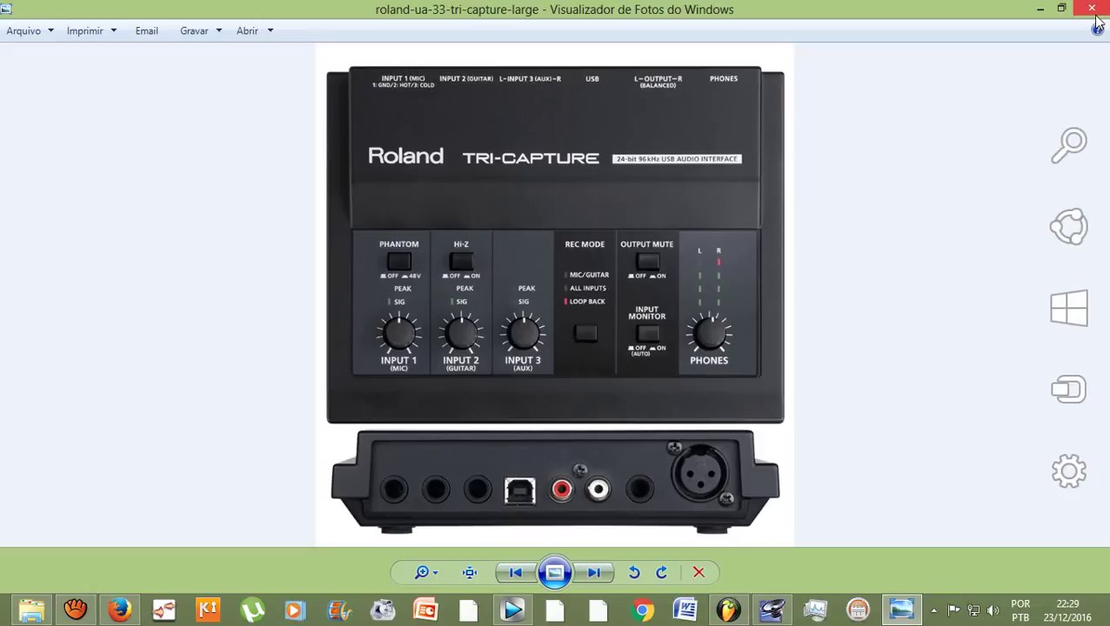
left_click(1093, 11)
View the mixing console picture again and the Behringer C-1 condenser microphone picture, closing each one after viewing
double_click(751, 183)
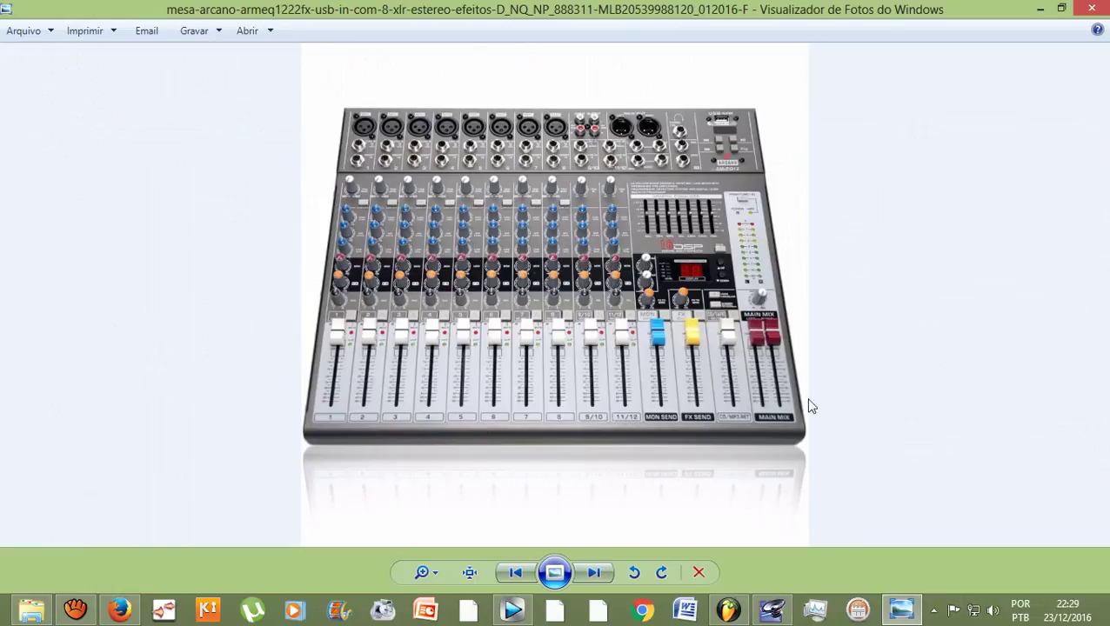
left_click(1093, 12)
left_click(872, 220)
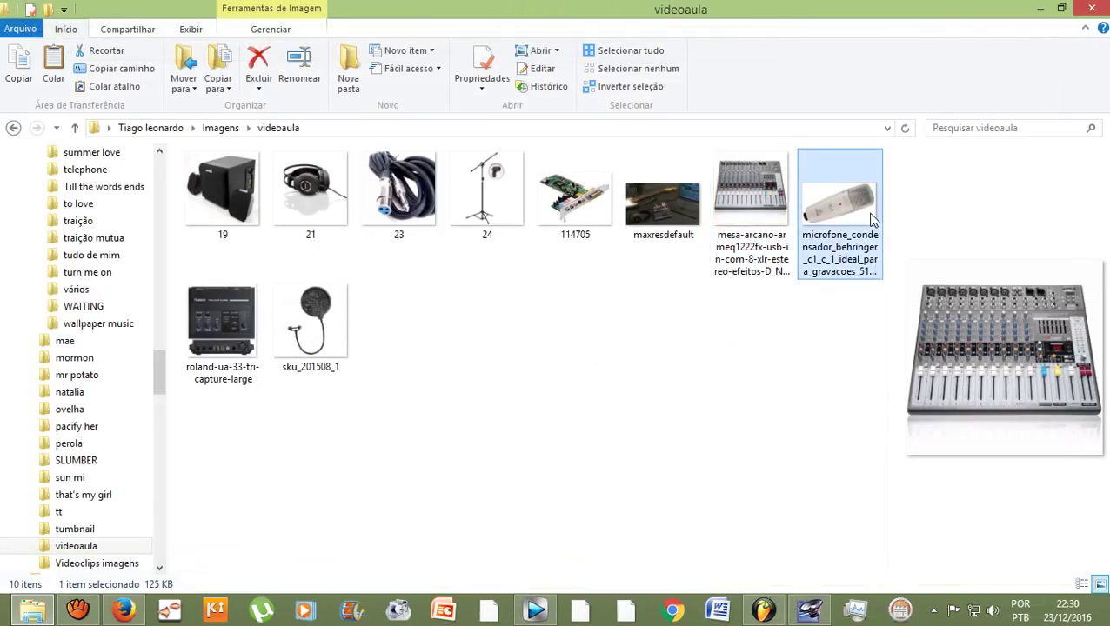
double_click(873, 219)
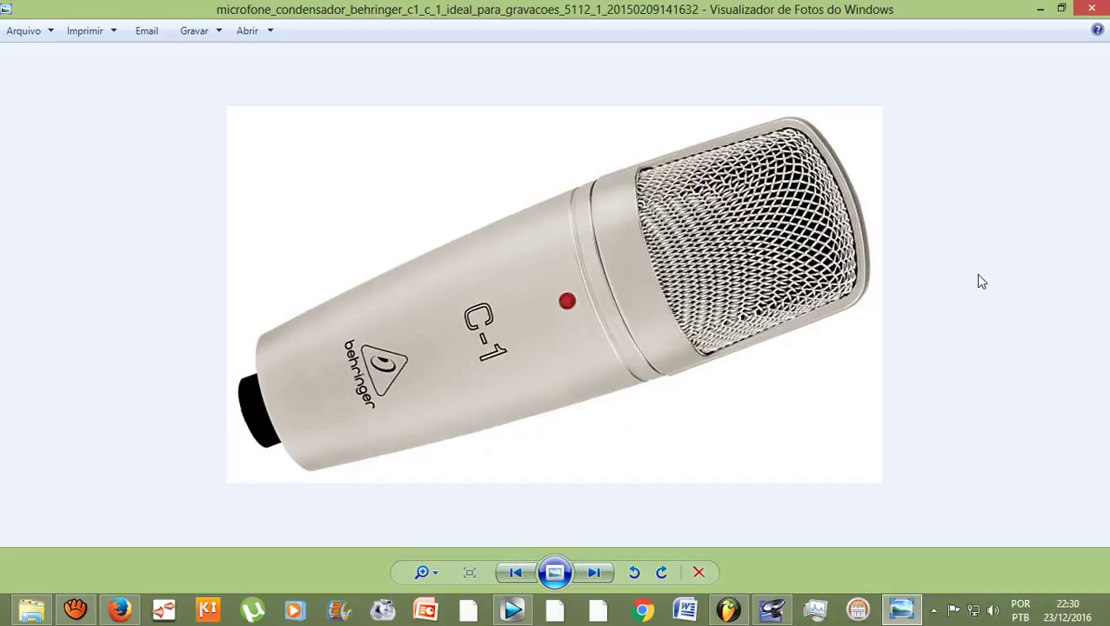
left_click(1092, 8)
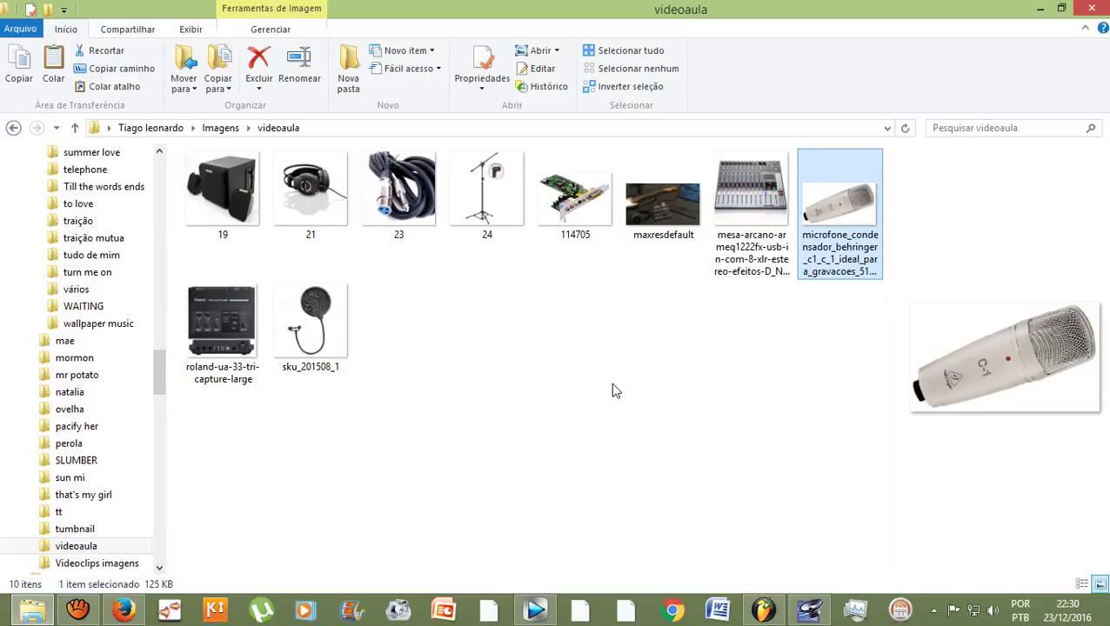
left_click(77, 613)
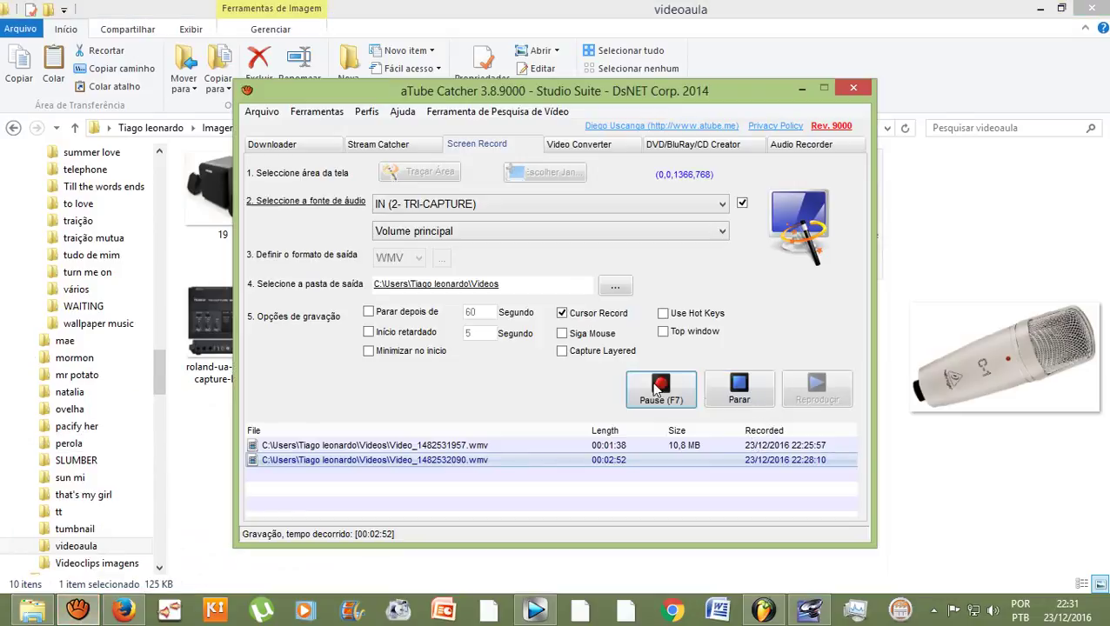
left_click(802, 90)
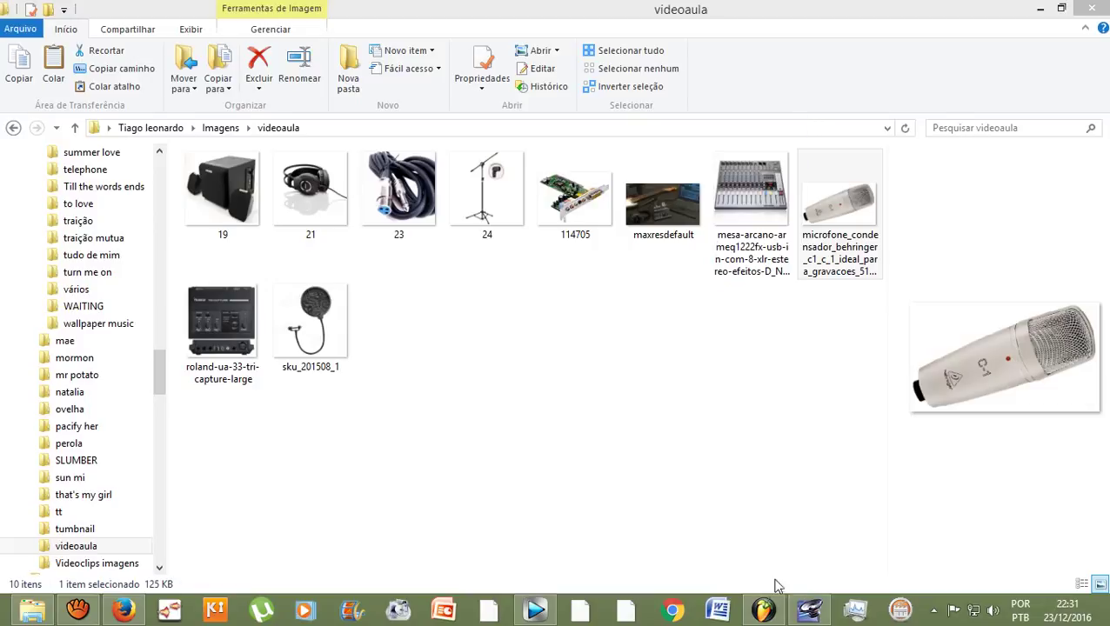
Show FL Studio briefly, switch to the YouTube page in Firefox and enter "fl studio 12 download crackeado" as the search text
left_click(766, 611)
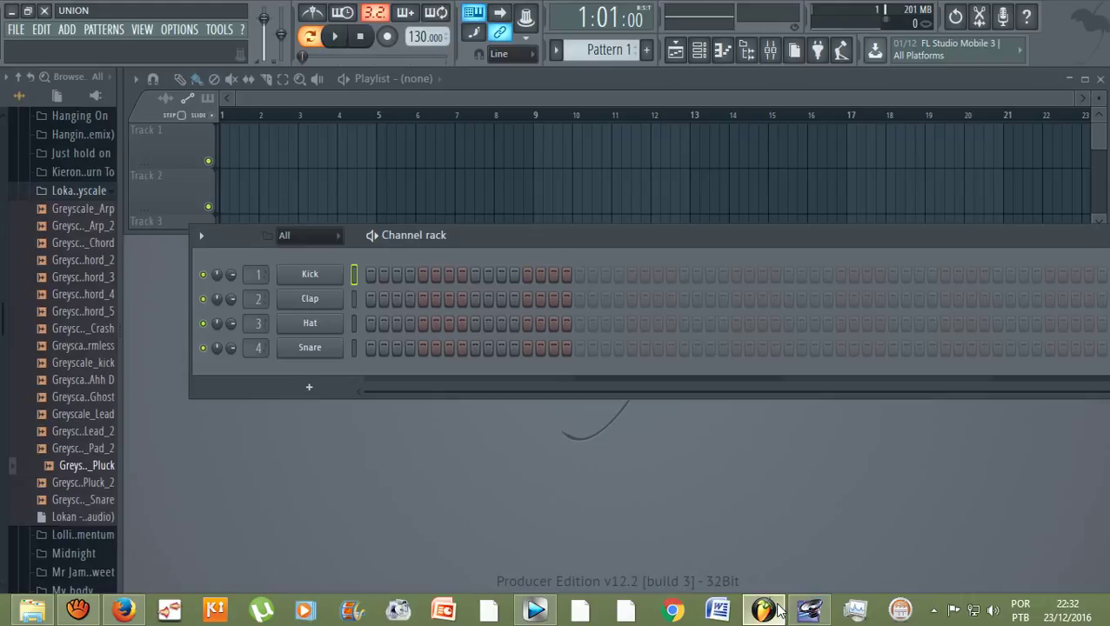
left_click(123, 610)
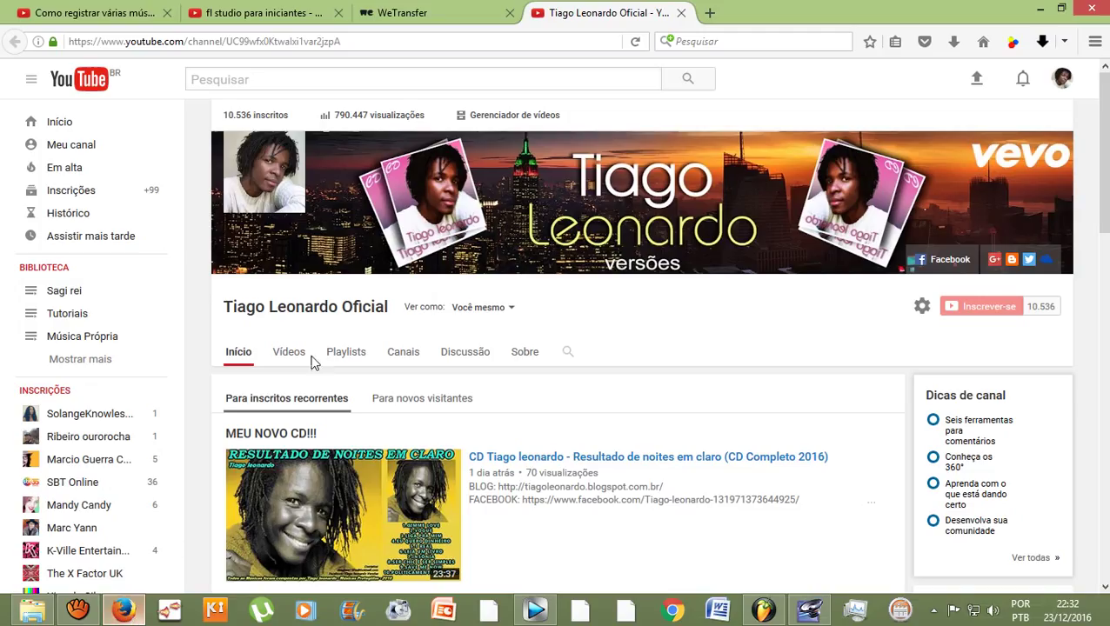
left_click(250, 81)
type("fl ")
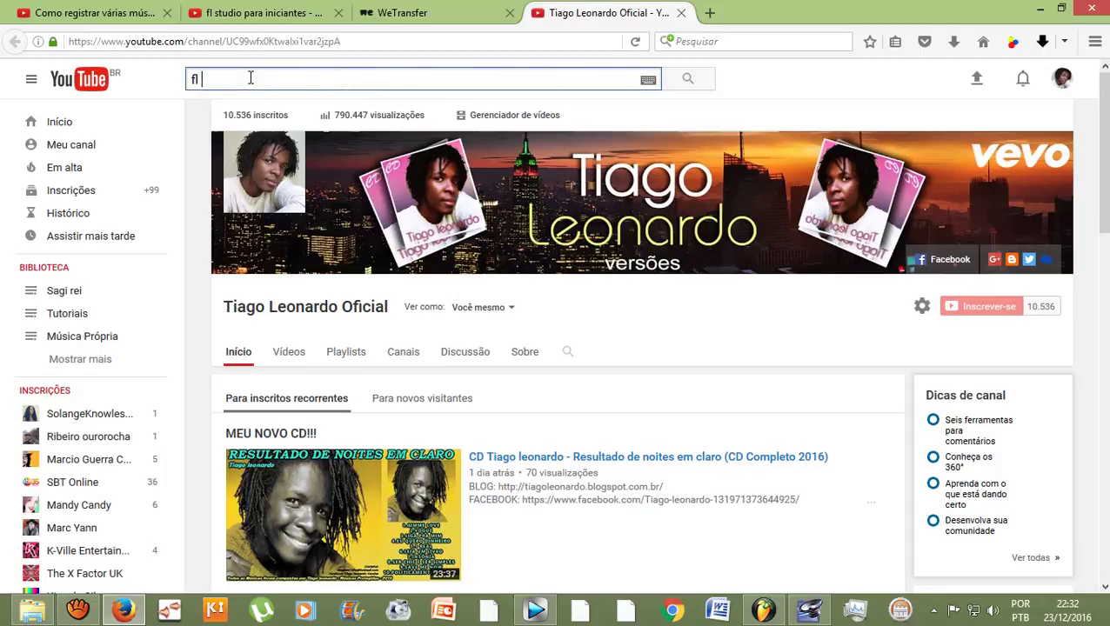
type("studio 12")
type("download ")
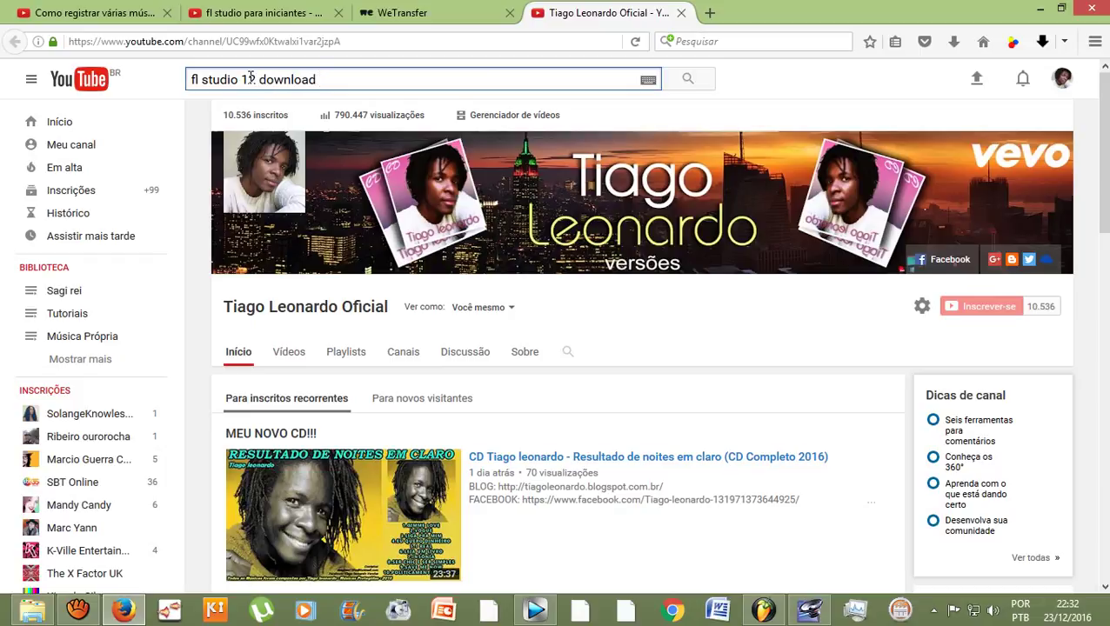
type("crackeado")
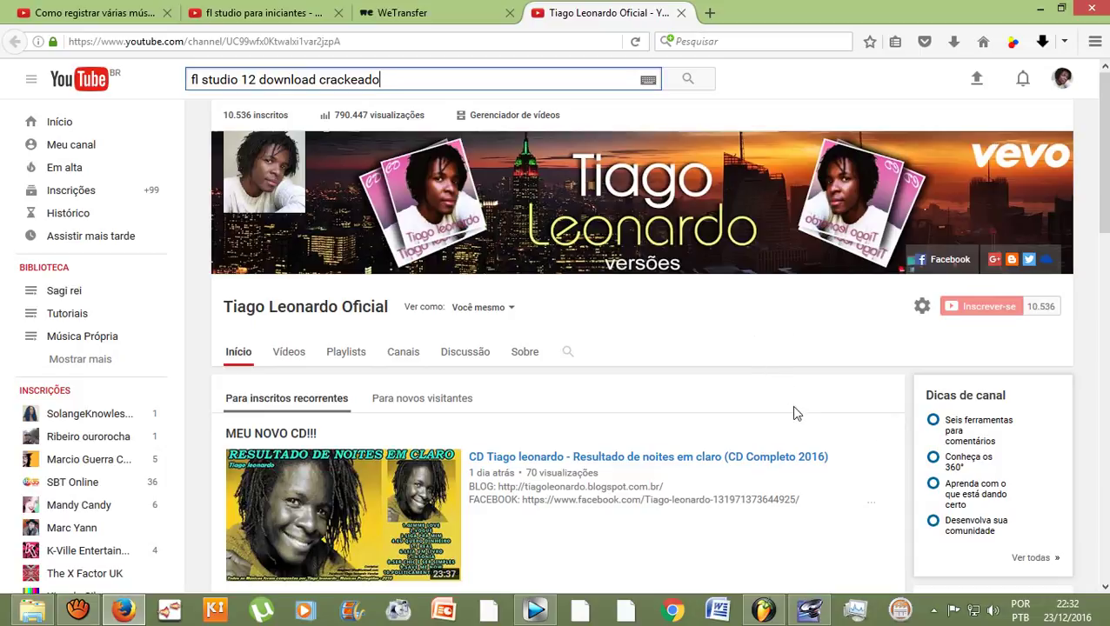
Switch to FL Studio and reposition the Channel rack slightly lower, clear of the Playlist
mouse_move(762, 614)
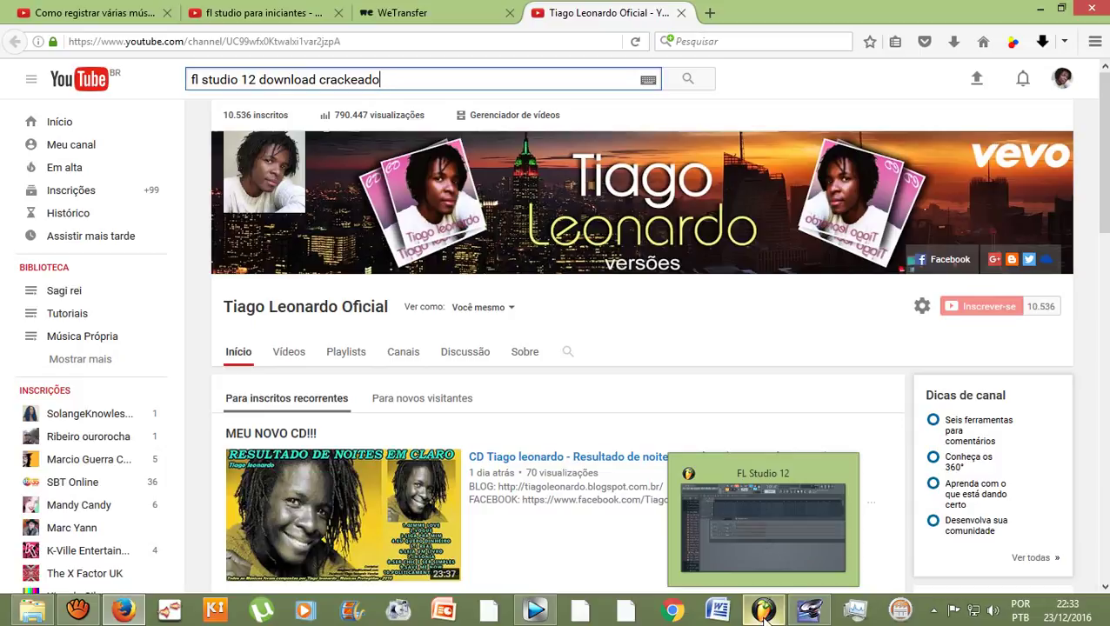
left_click(762, 614)
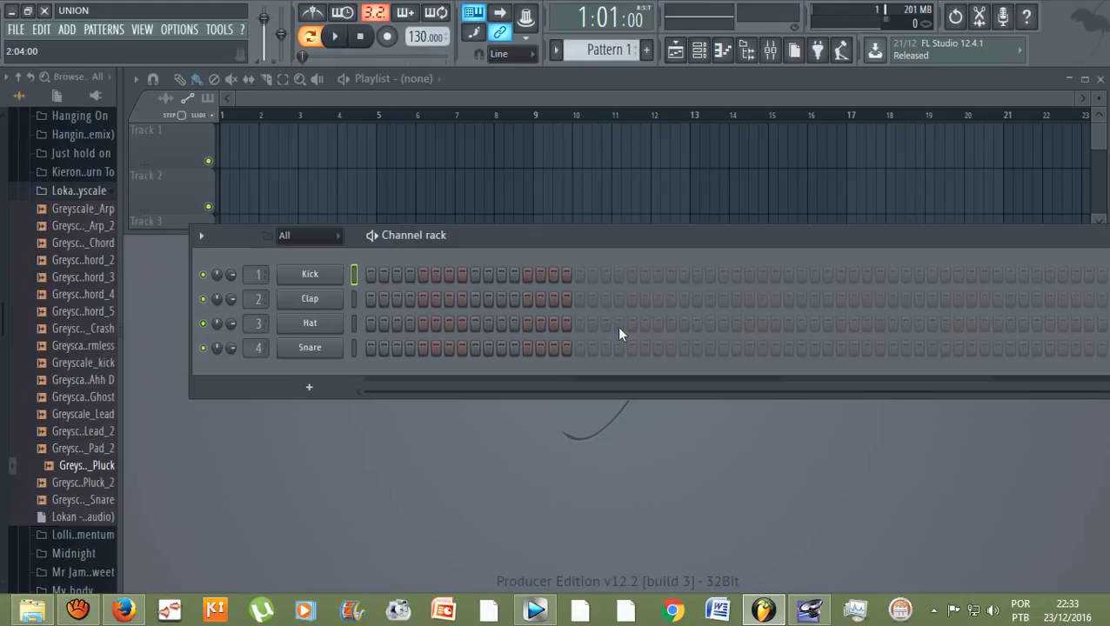
left_click_drag(567, 244, 520, 280)
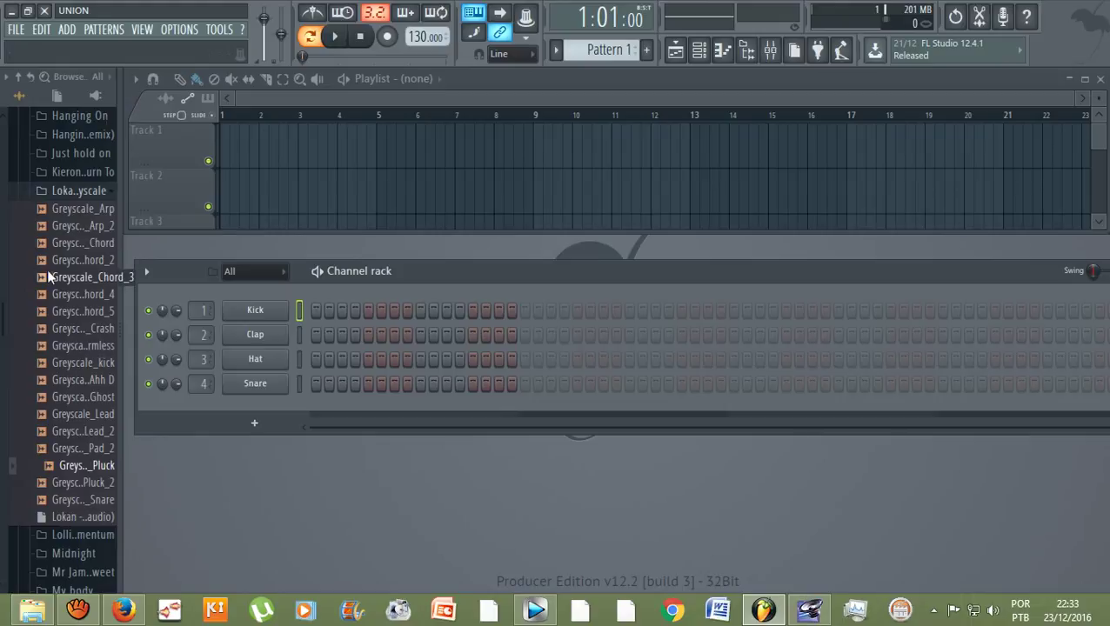
Collapse the open Greyscale sample folder in the browser and expand the Loops folder inside Packs
left_click(79, 193)
scroll(82, 208, "down", 8)
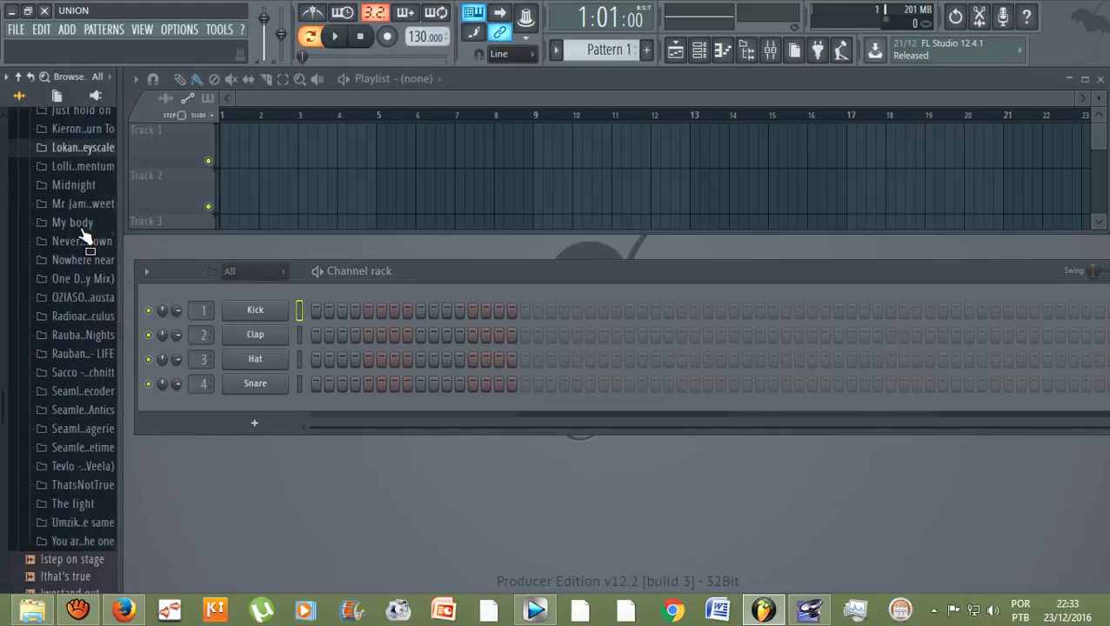
scroll(87, 240, "down", 2)
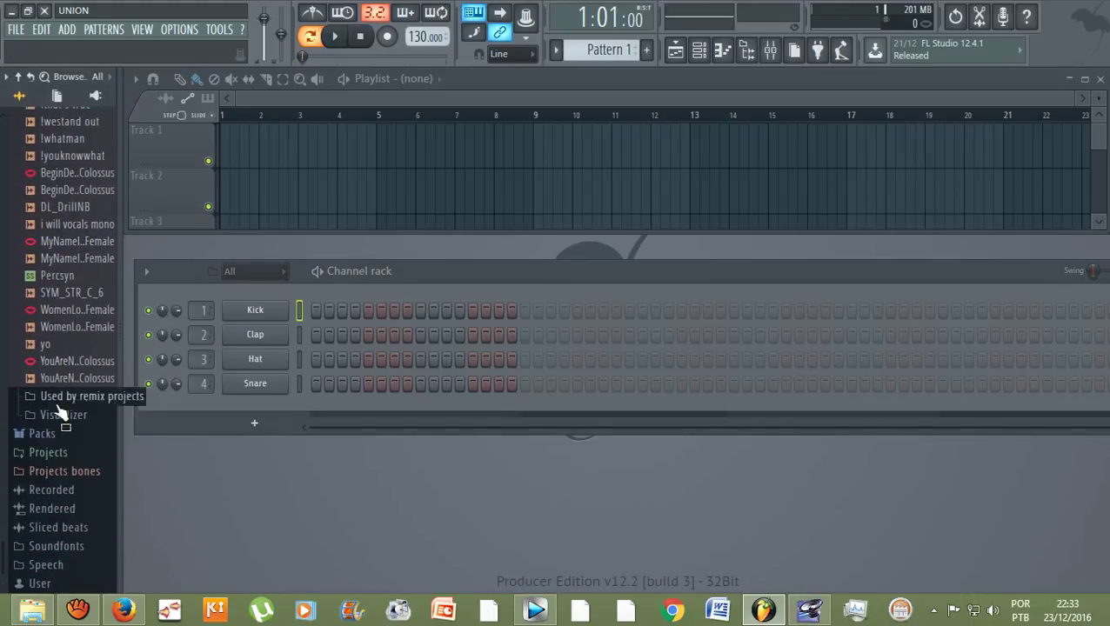
left_click(26, 430)
scroll(65, 349, "down", 3)
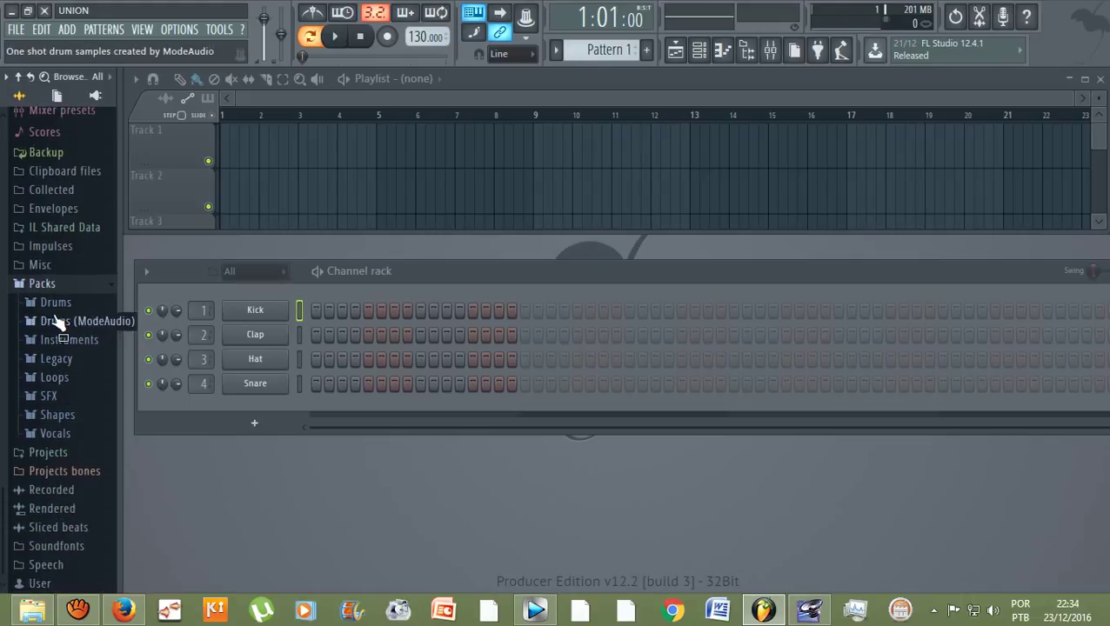
left_click(53, 379)
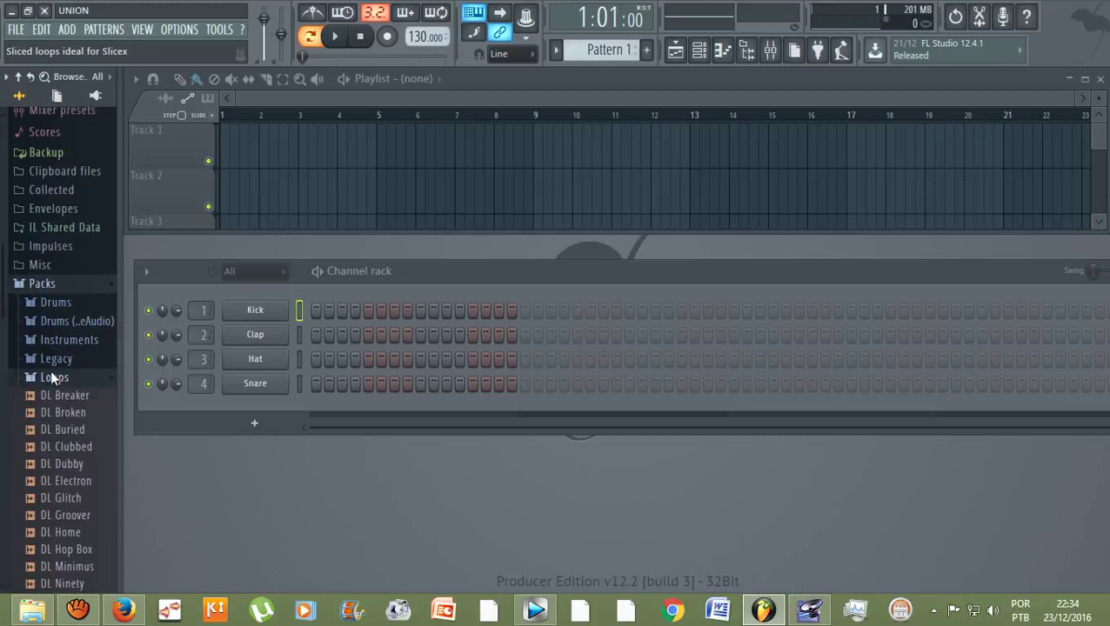
scroll(53, 379, "down", 2)
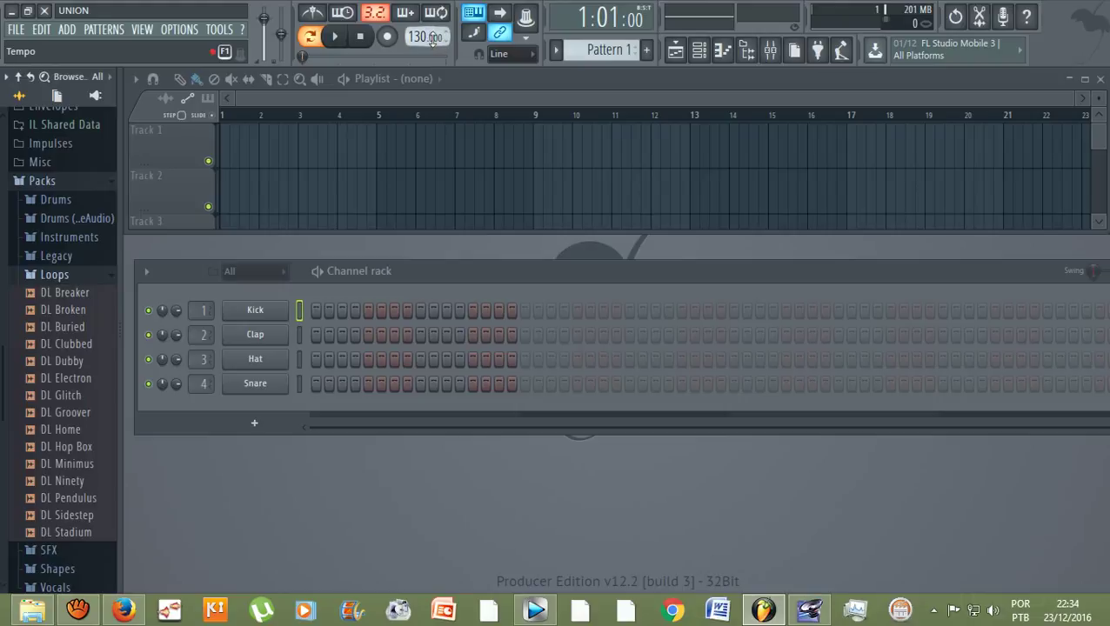
Set the project tempo to 95 BPM
scroll(417, 37, "down", 4)
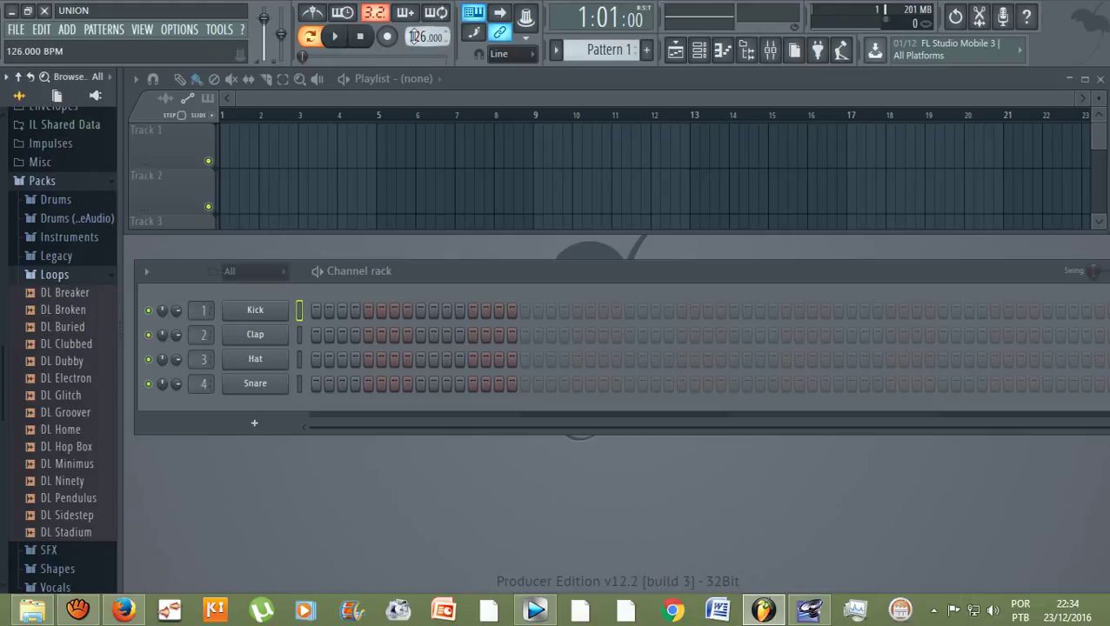
scroll(412, 36, "down", 18)
scroll(412, 36, "down", 18)
scroll(414, 36, "up", 3)
scroll(414, 36, "up", 2)
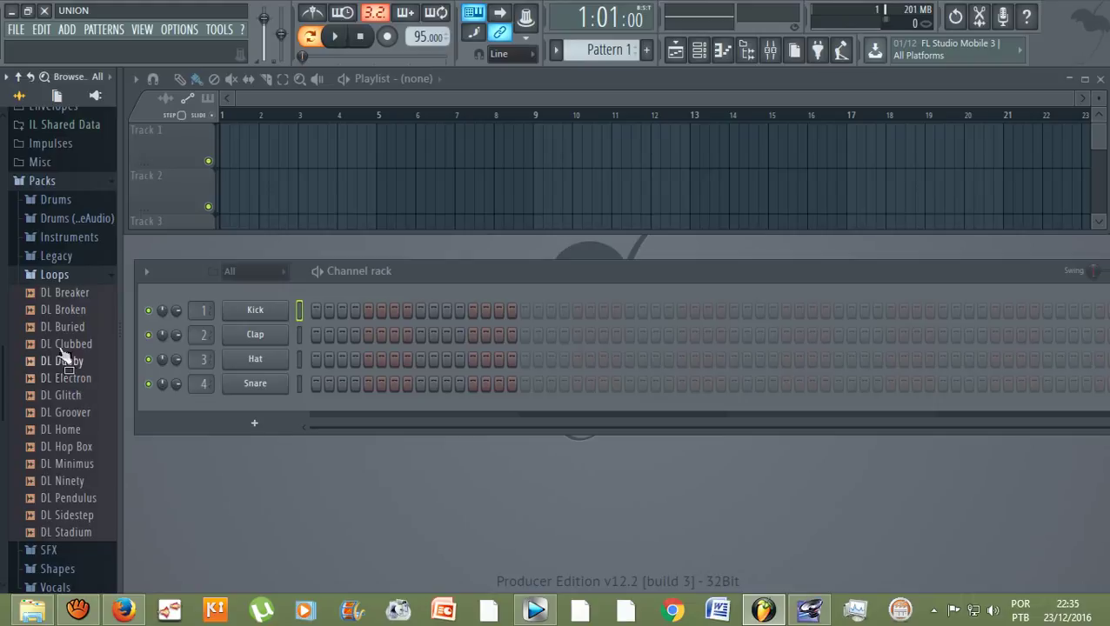
Preview the loops DL Breaker, DL Broken, DL Buried, DL Clubbed, DL Dubby and DL Electron, and stop the playback
left_click(69, 296)
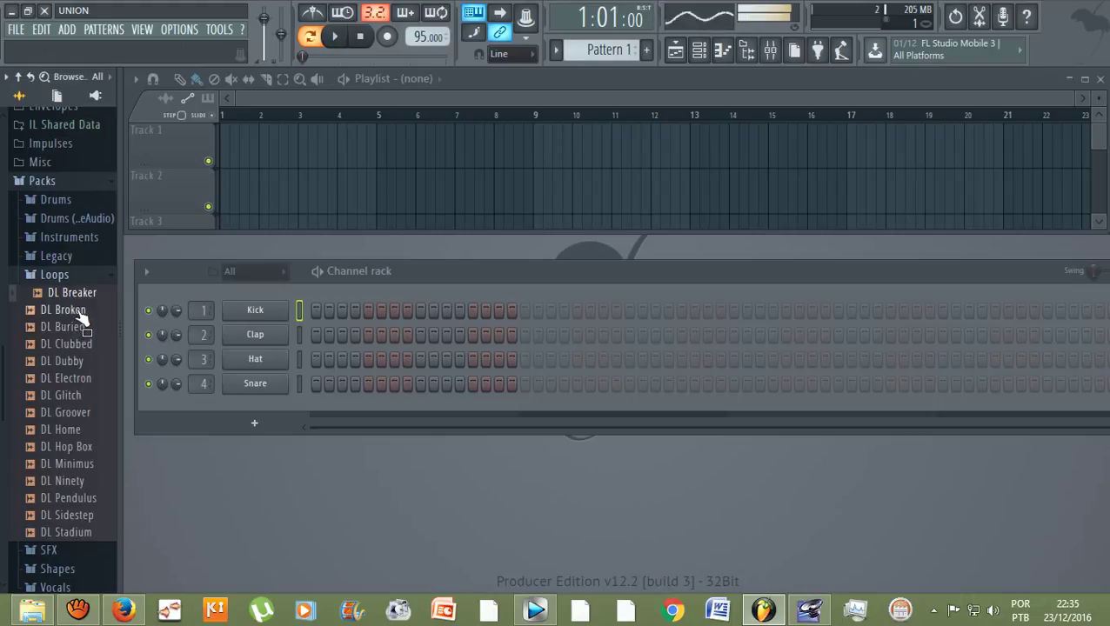
left_click(76, 312)
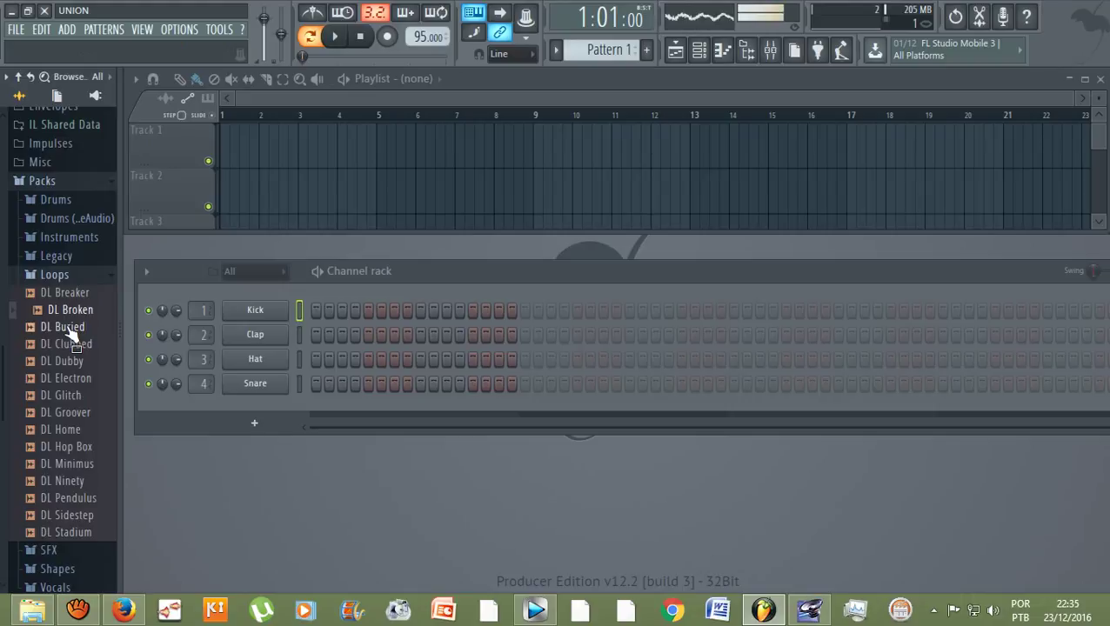
left_click(68, 331)
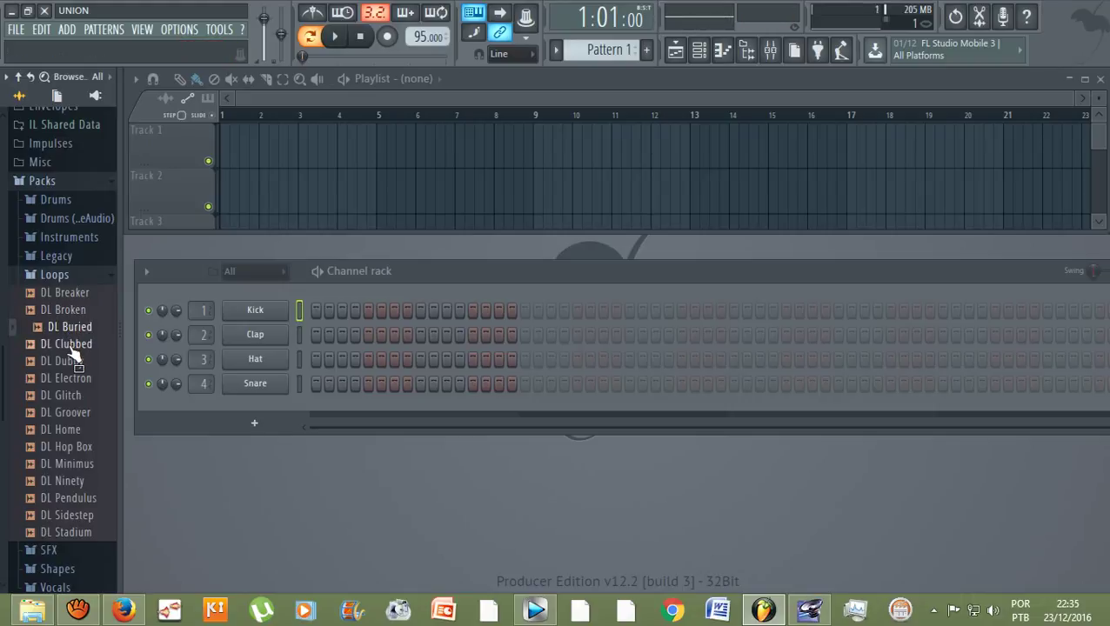
left_click(76, 346)
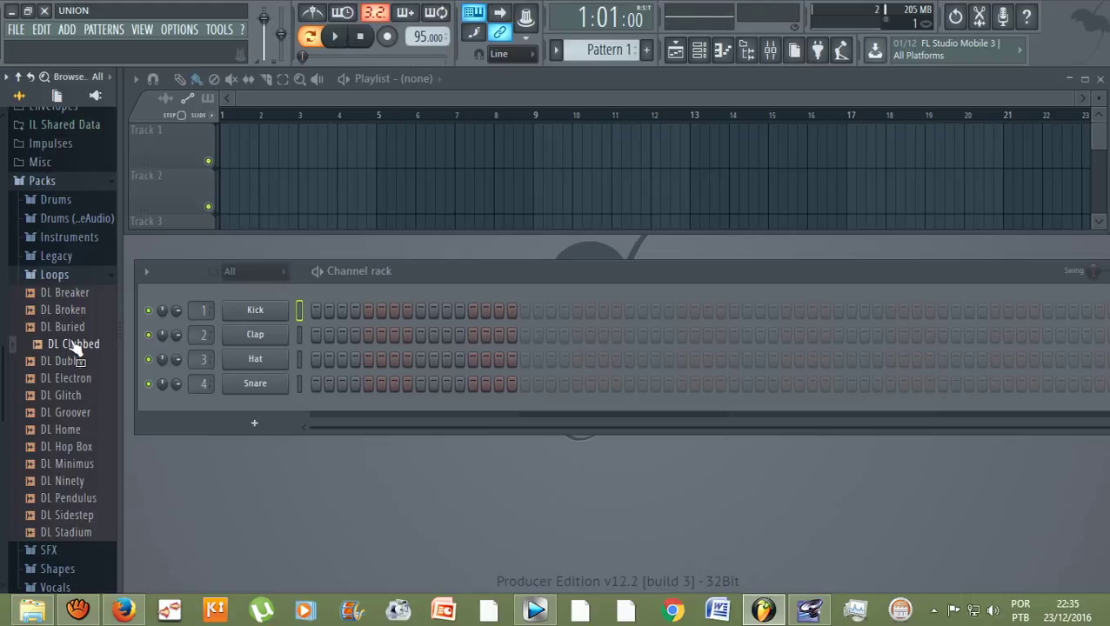
left_click(68, 361)
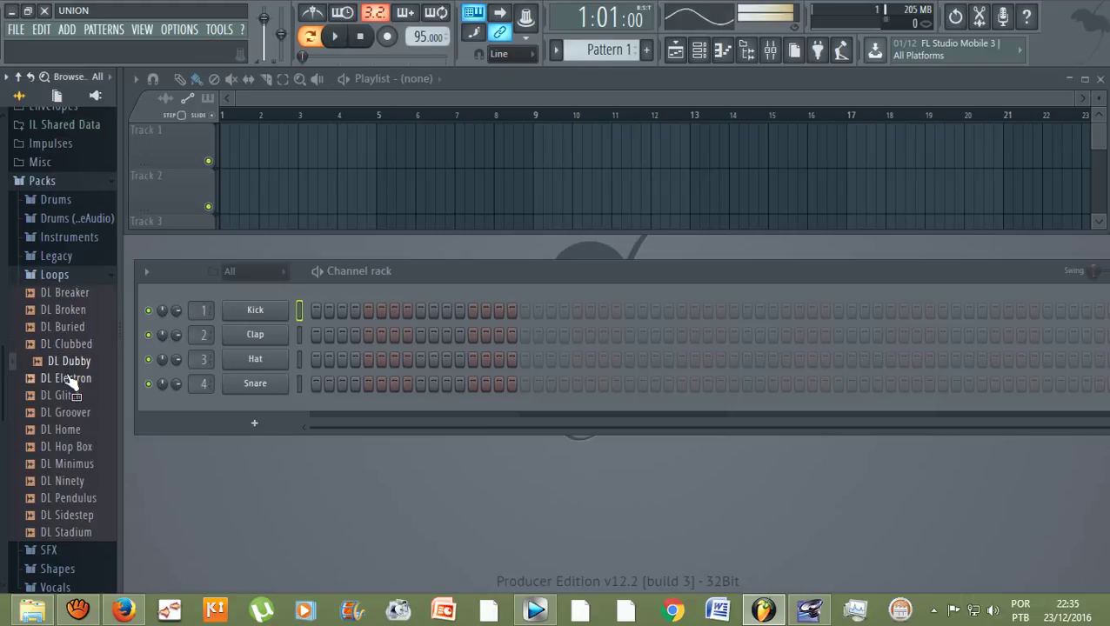
left_click(70, 378)
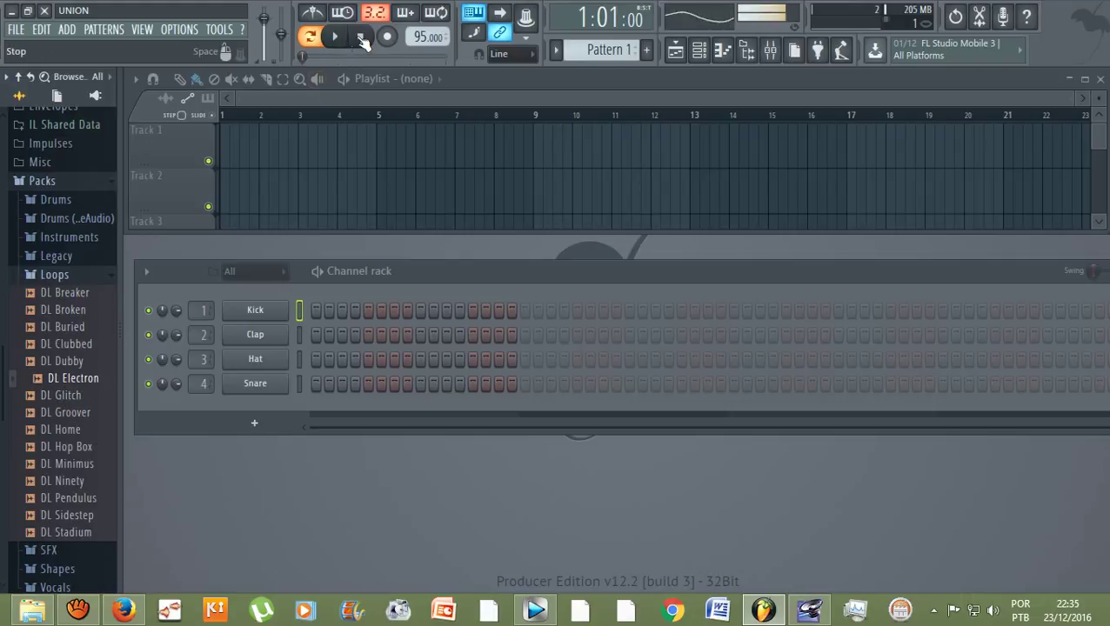
left_click(359, 36)
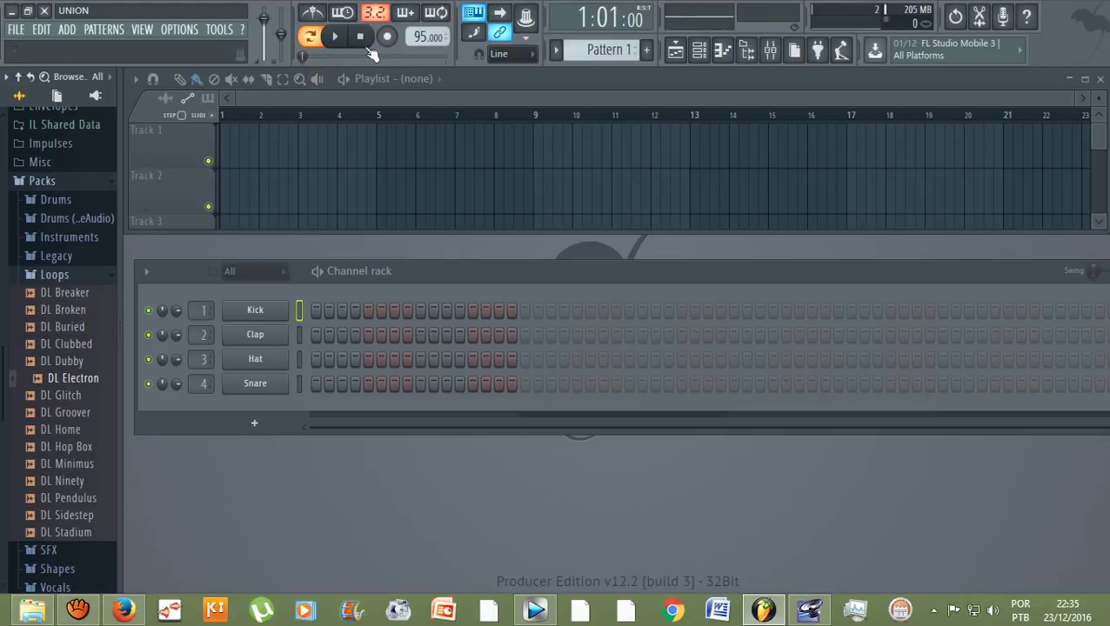
Add the DL Electron loop as a new channel below Snare in the Channel rack and activate its first step
left_click_drag(76, 378, 70, 390)
left_click_drag(68, 379, 251, 408)
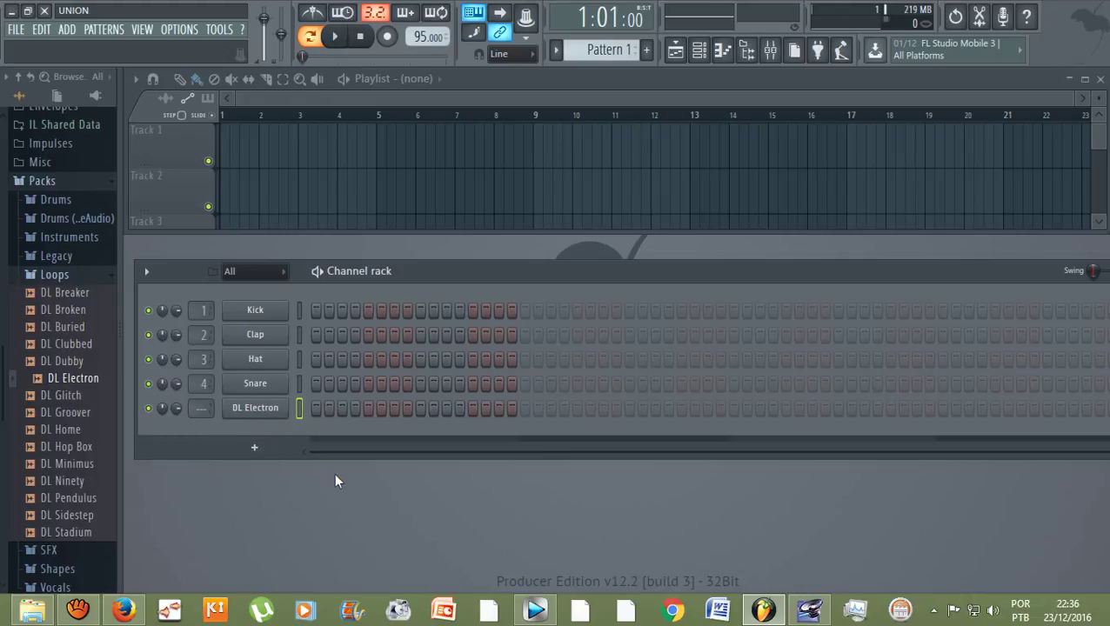
left_click(315, 409)
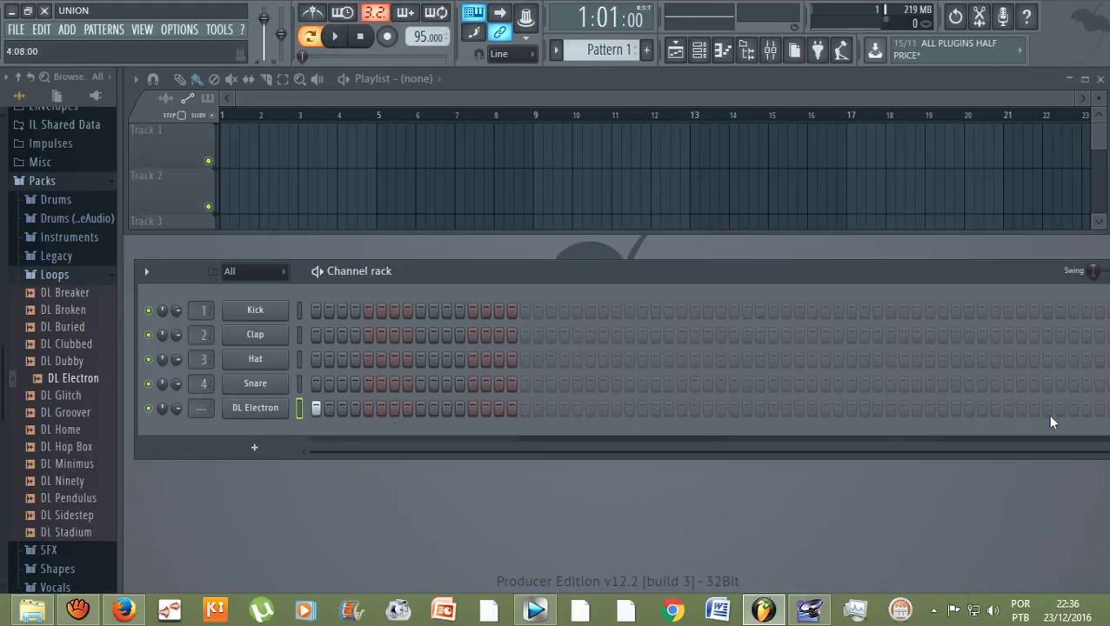
Mute the Kick channel and activate its last available step at the far end of the Channel rack
left_click_drag(988, 262, 887, 256)
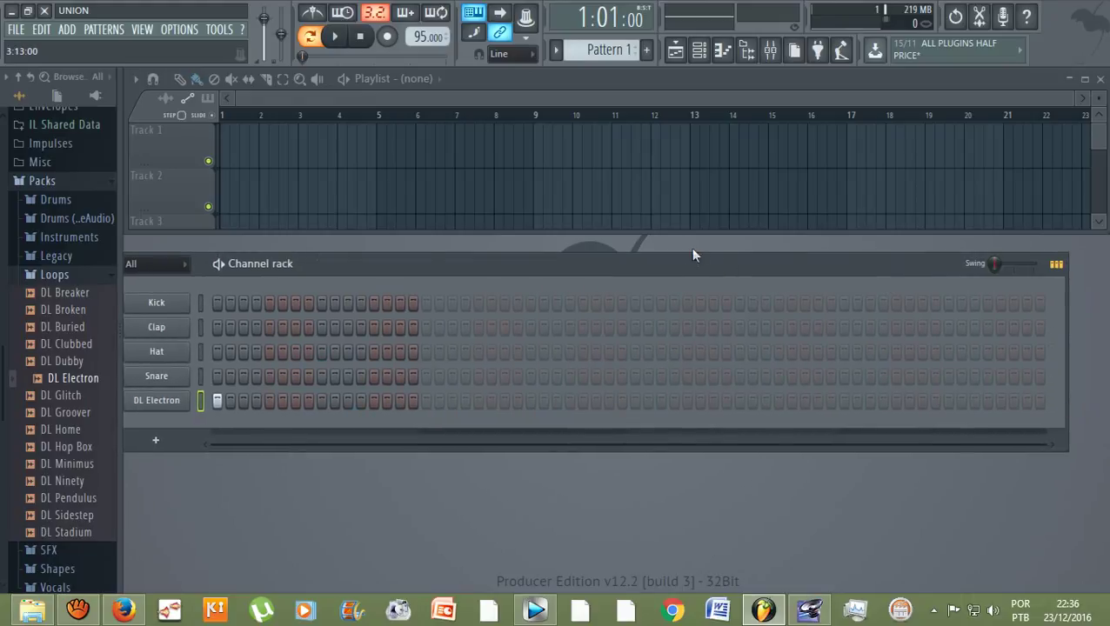
left_click_drag(672, 259, 709, 266)
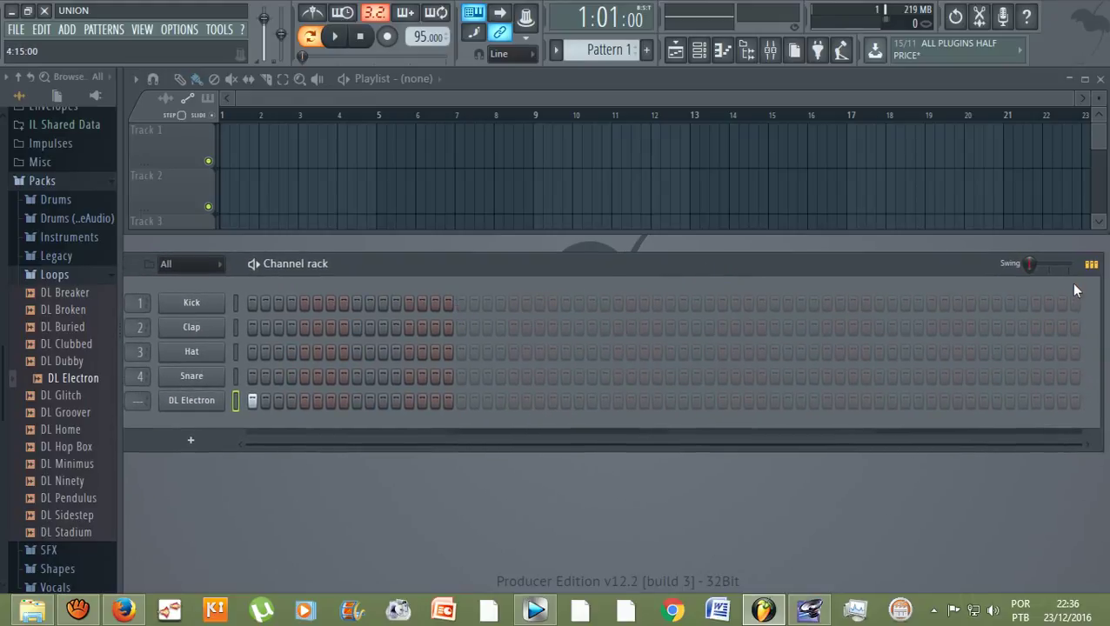
left_click_drag(433, 273, 520, 270)
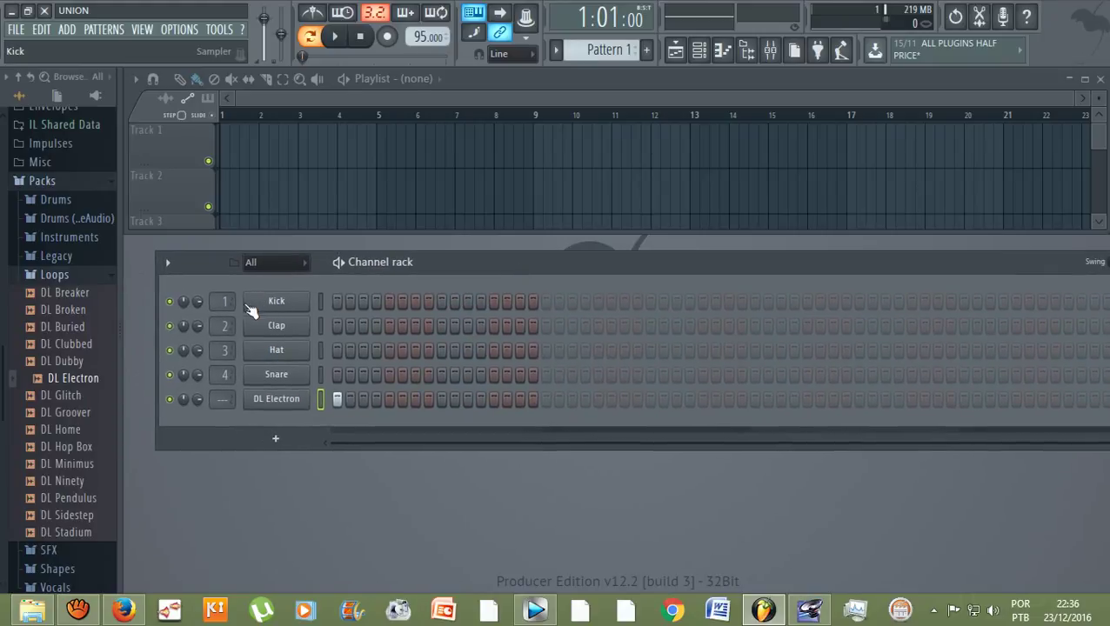
left_click(168, 301)
left_click_drag(517, 274, 379, 270)
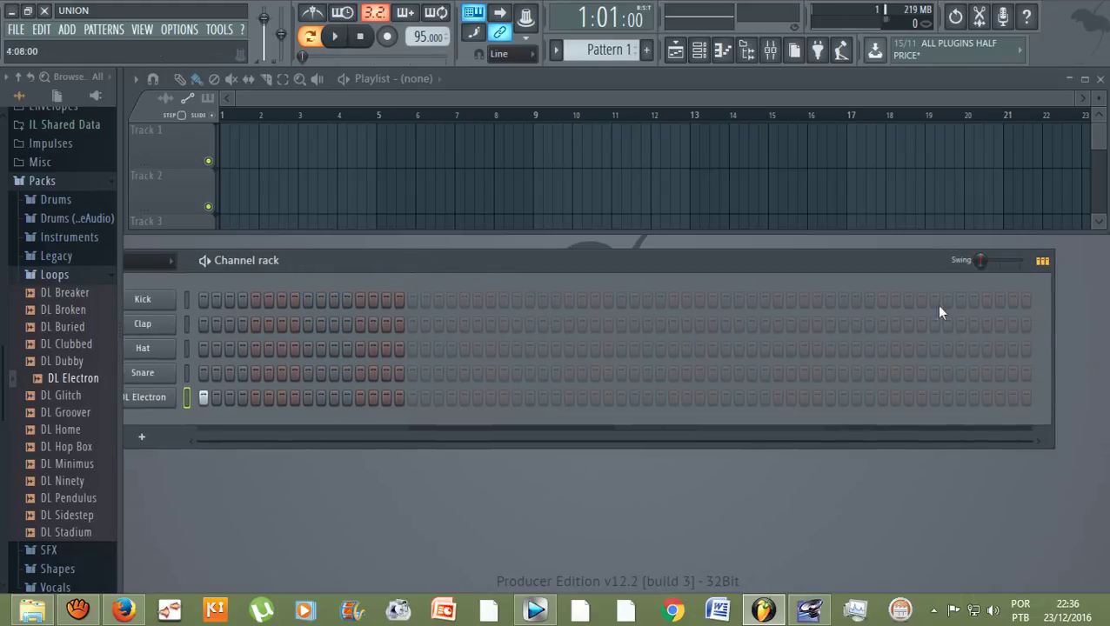
left_click(1024, 300)
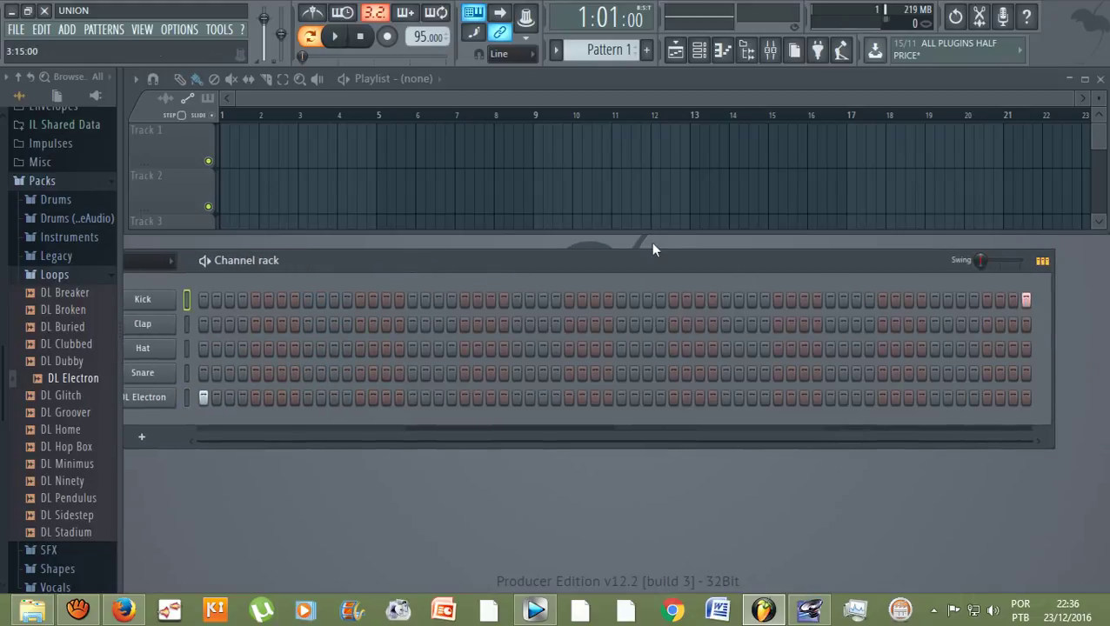
left_click_drag(655, 260, 678, 255)
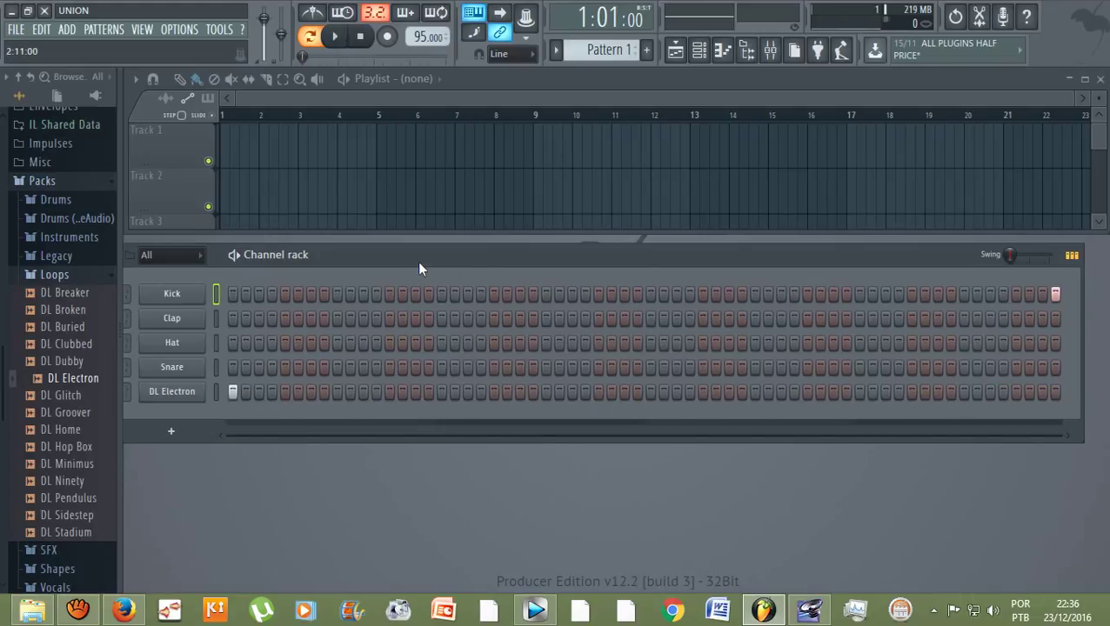
left_click_drag(419, 263, 493, 258)
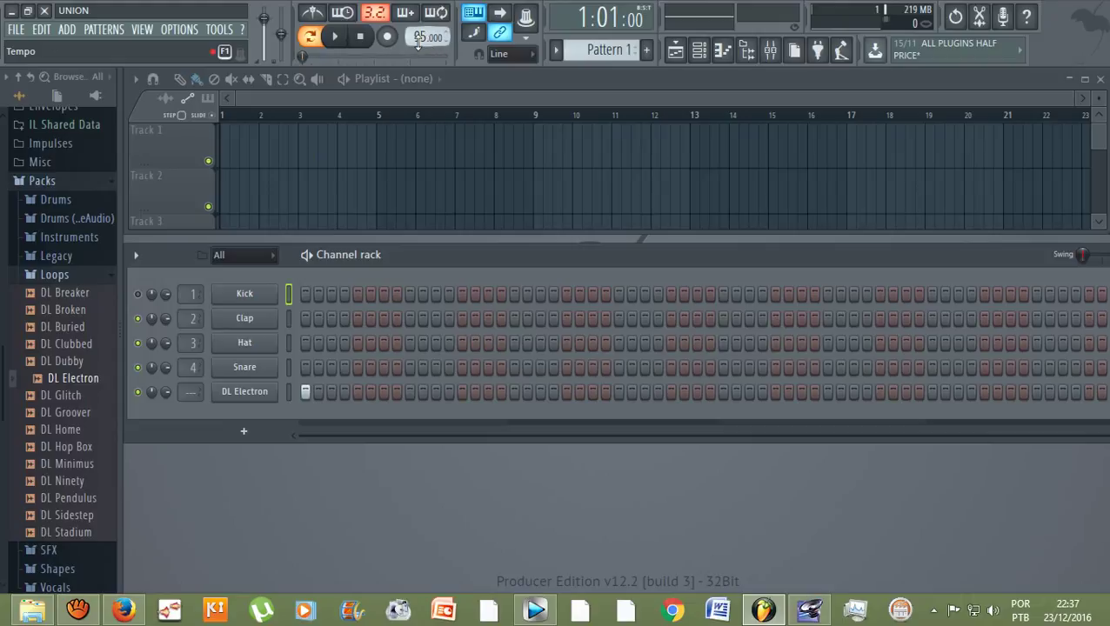
Play the pattern, preview the DL Electron loop from the browser, and play the pattern again to compare them
left_click(335, 37)
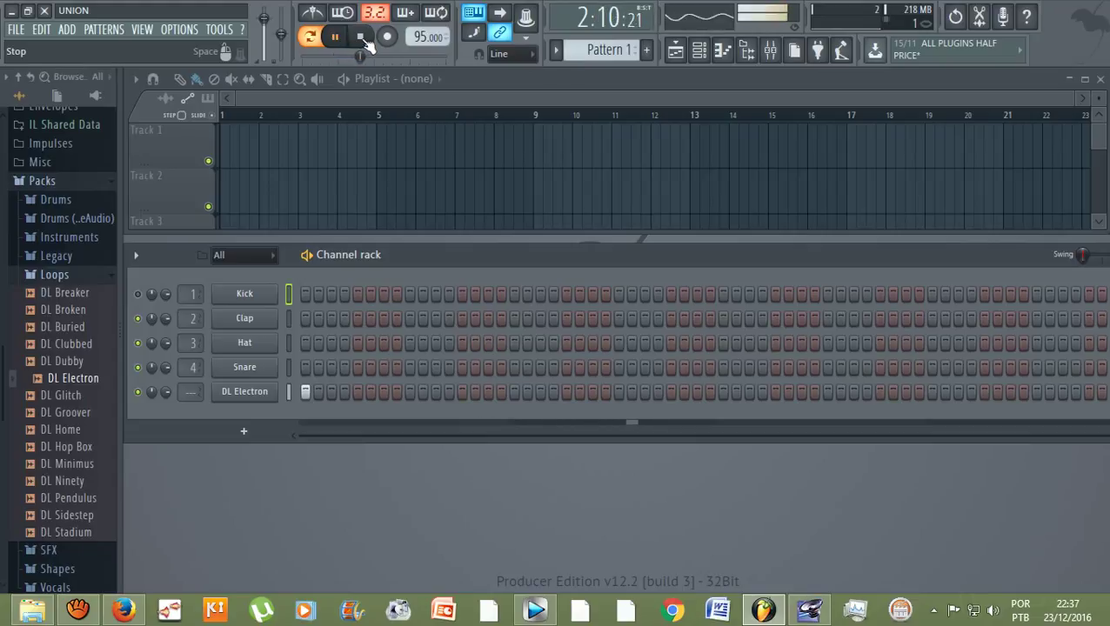
left_click(362, 38)
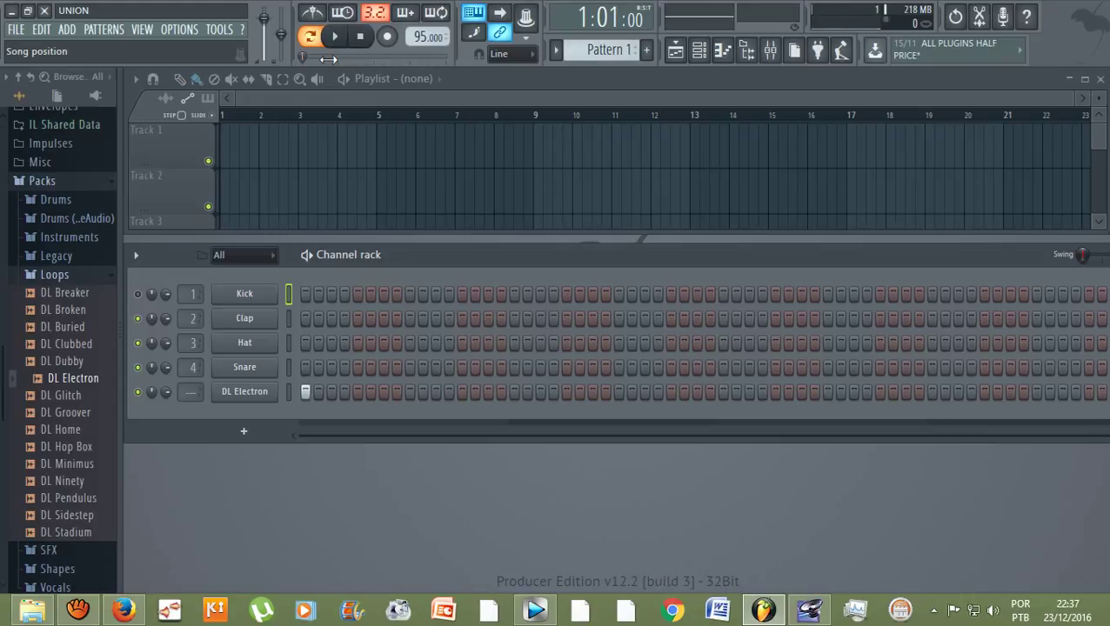
left_click(73, 381)
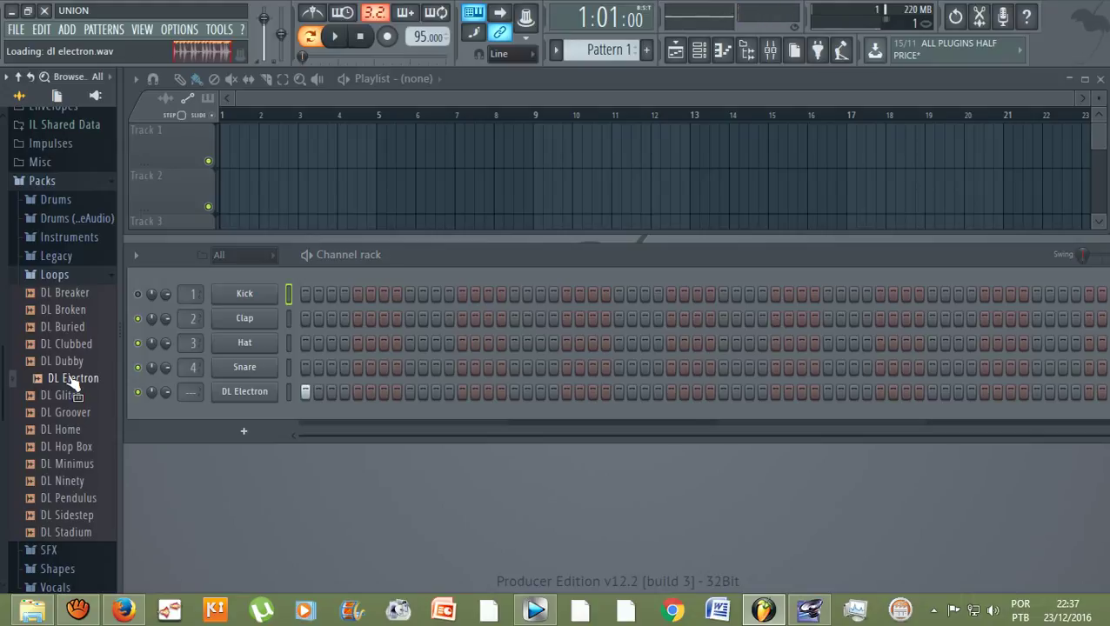
left_click(337, 40)
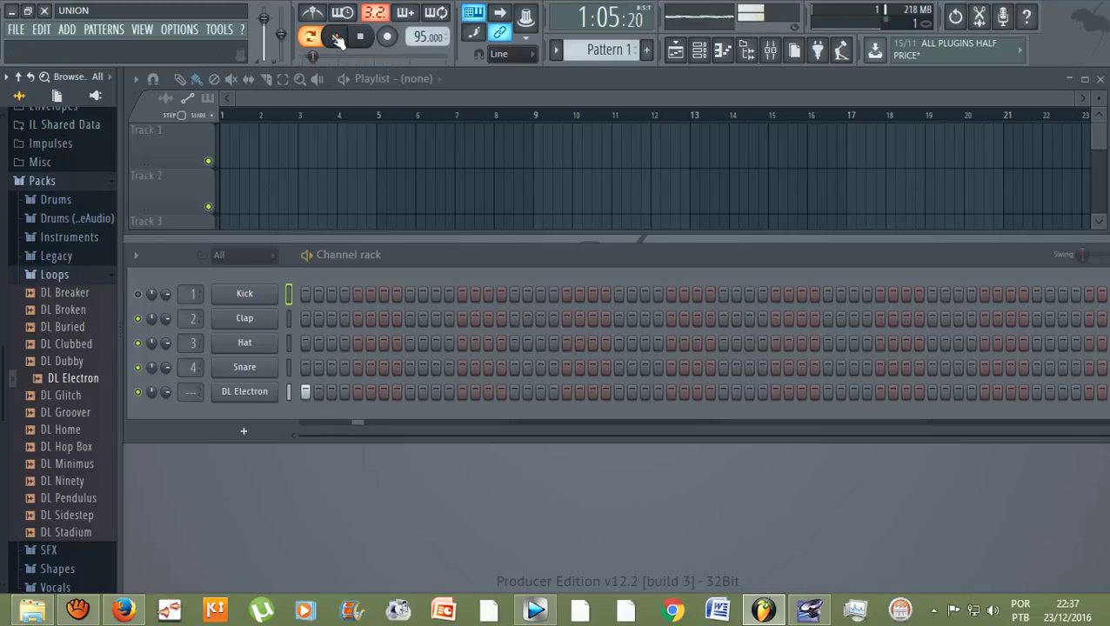
left_click(359, 38)
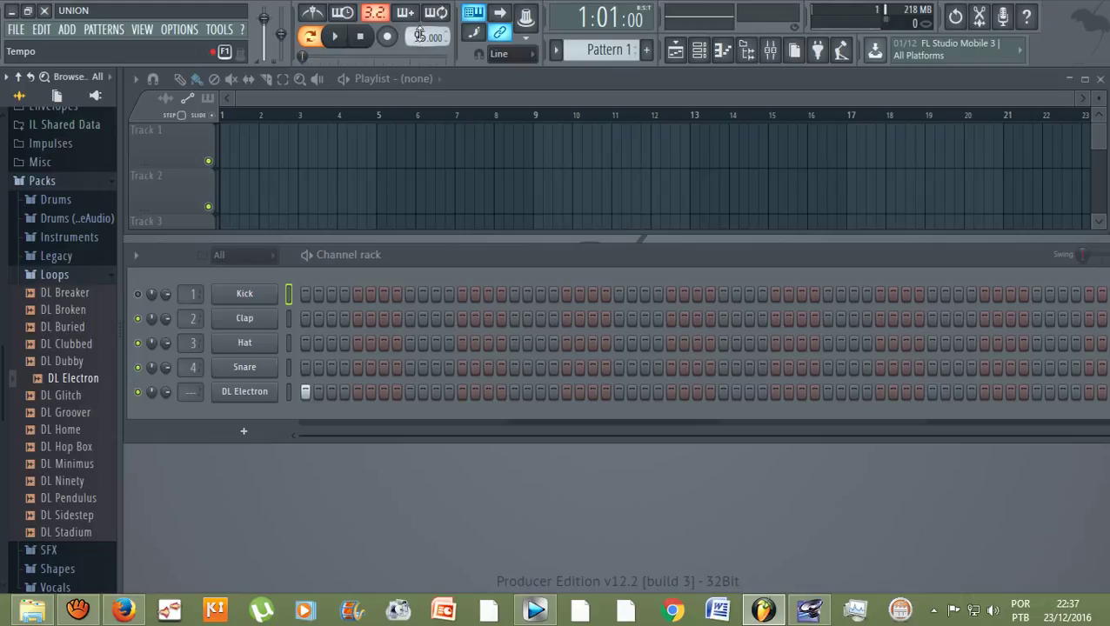
Set the project tempo to 93 BPM with all channels restretched, and play back the pattern
scroll(416, 35, "down", 1)
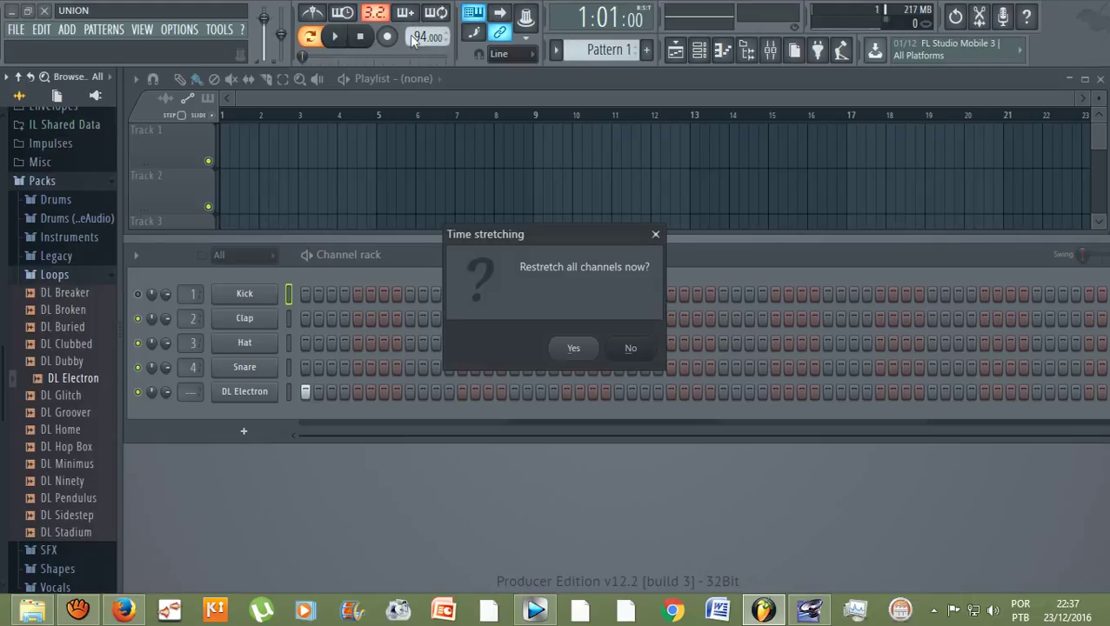
left_click(633, 349)
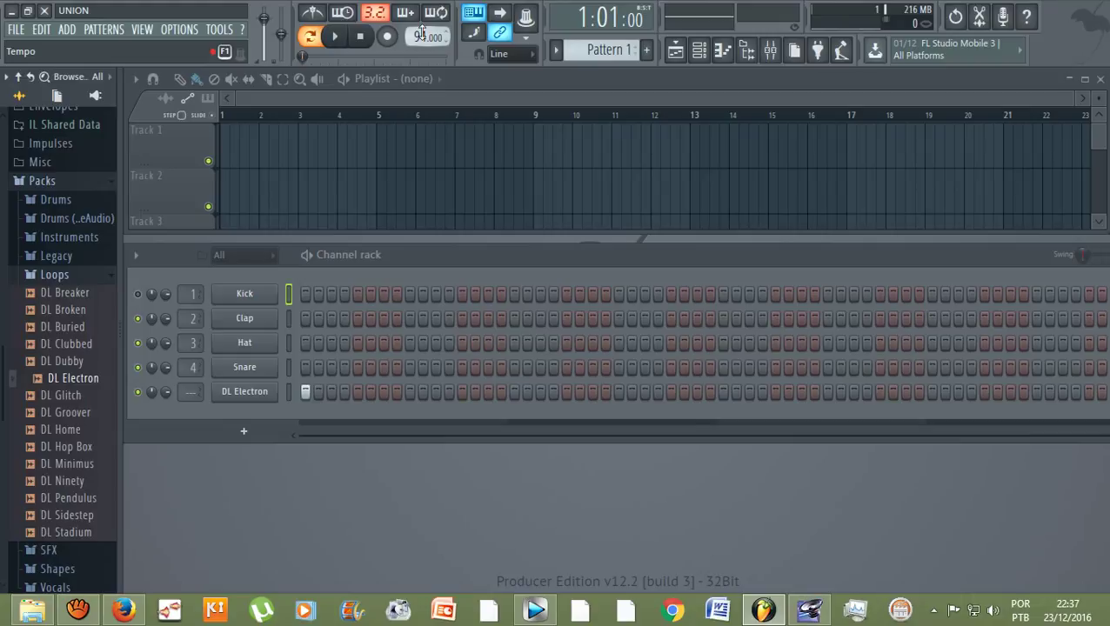
scroll(420, 33, "down", 1)
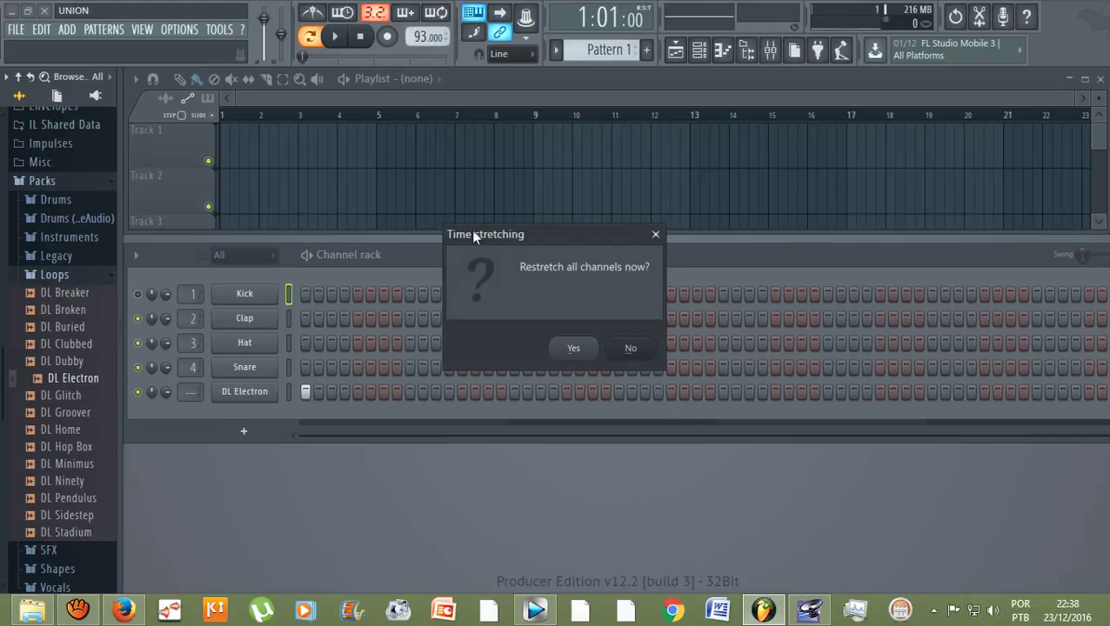
left_click(585, 355)
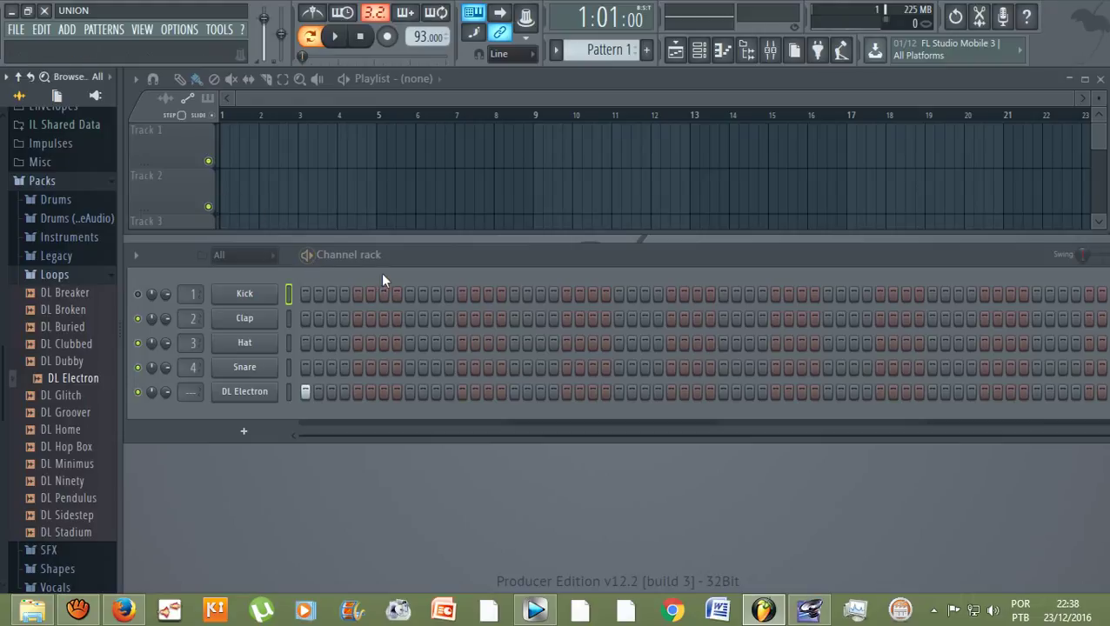
left_click(338, 39)
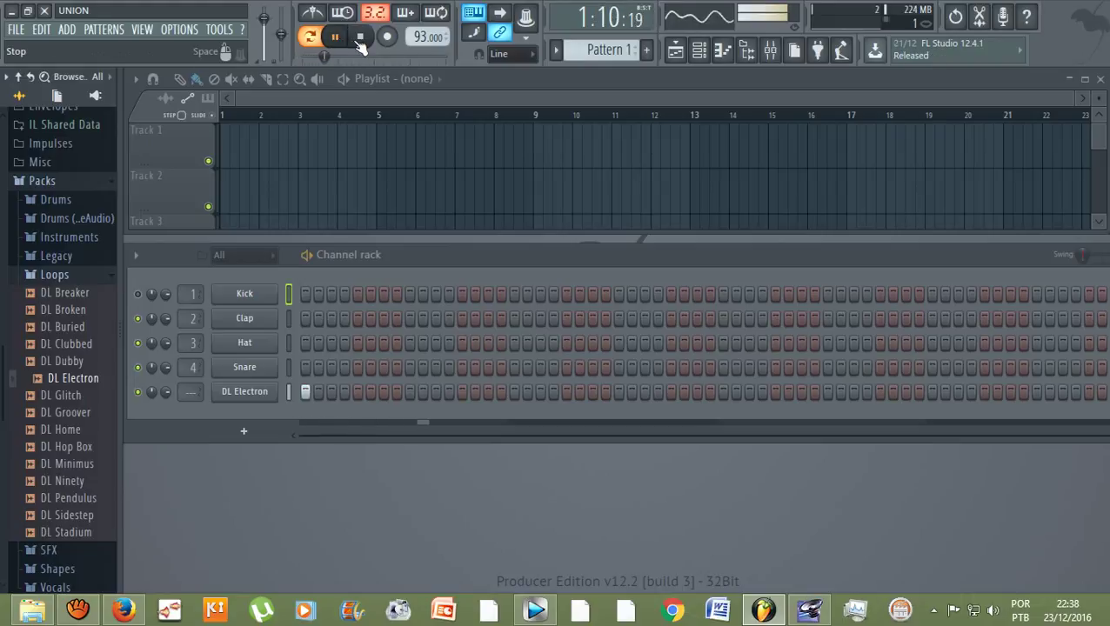
left_click(360, 37)
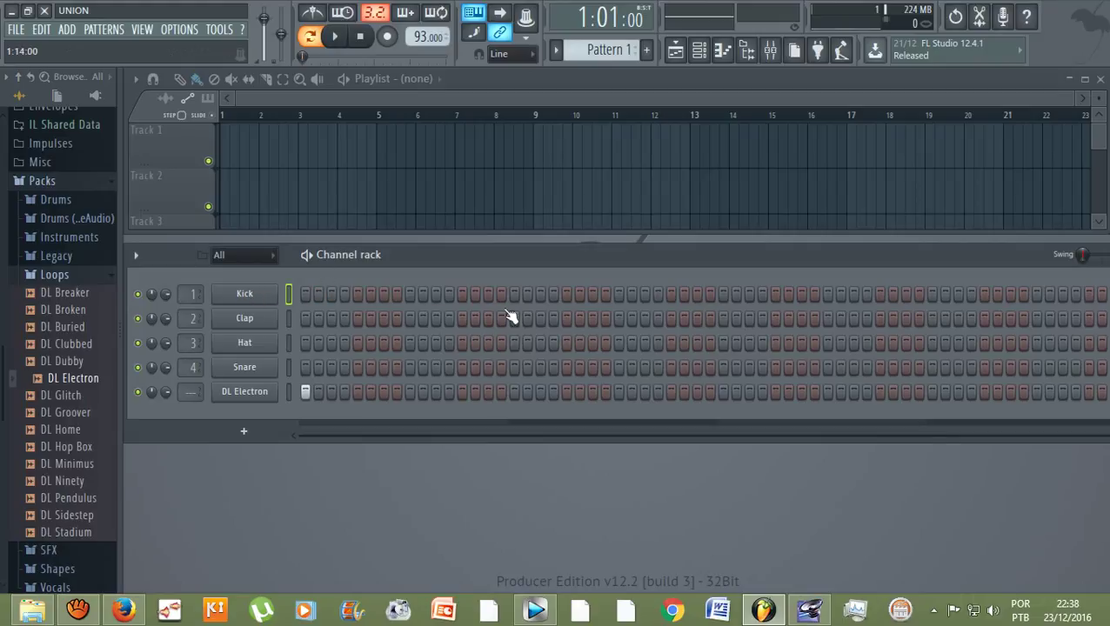
Fill the Kick channel every 4 steps and play it together with the DL Electron loop
right_click(258, 297)
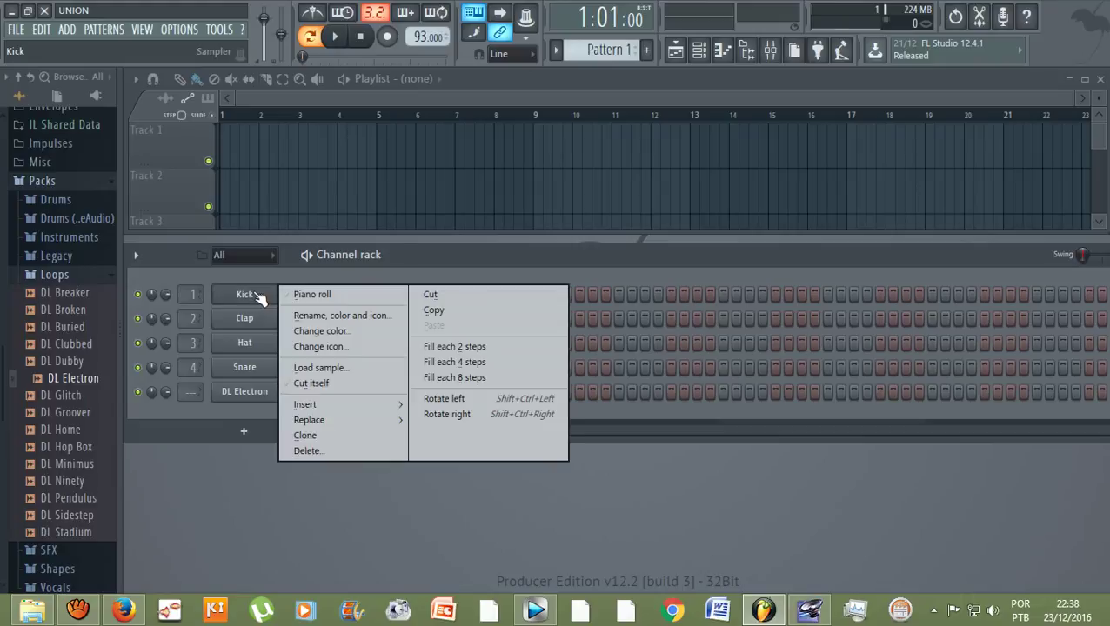
left_click(461, 359)
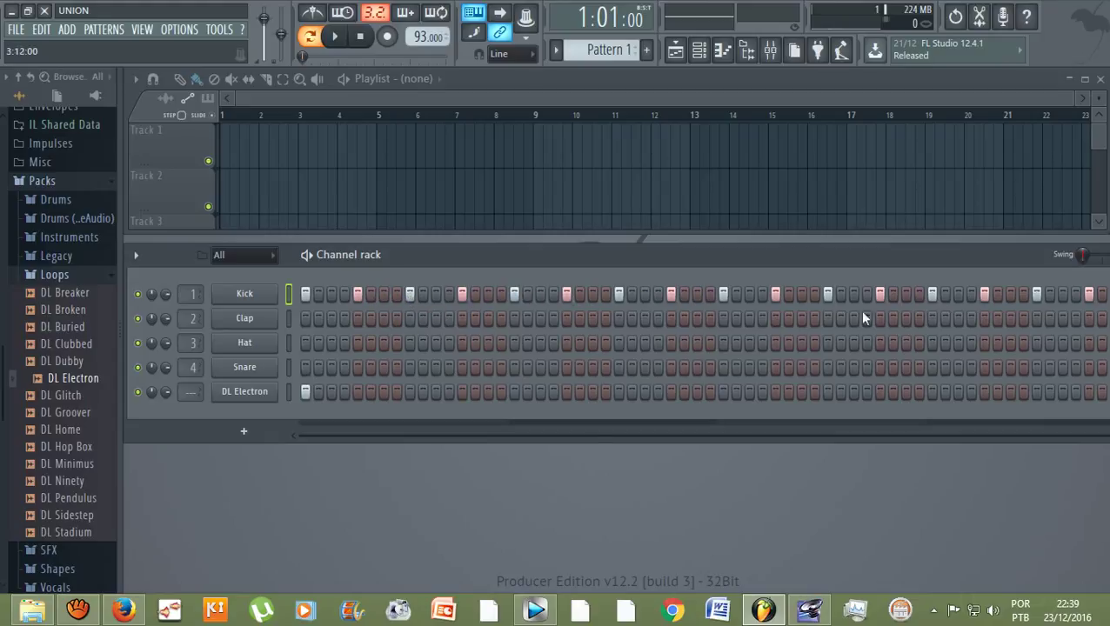
left_click(338, 37)
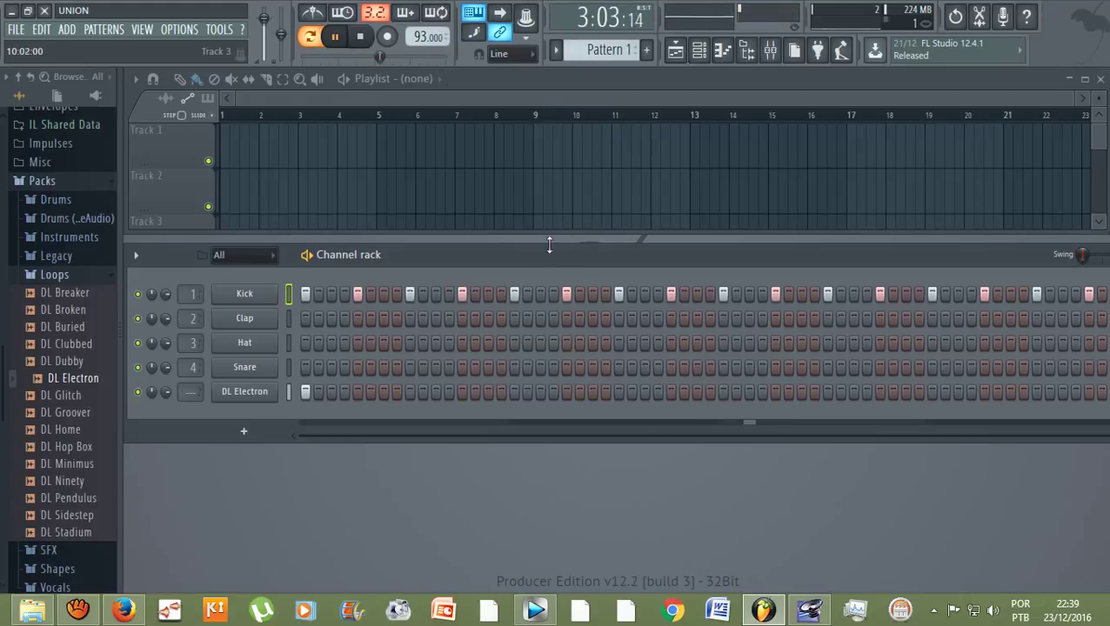
key("space")
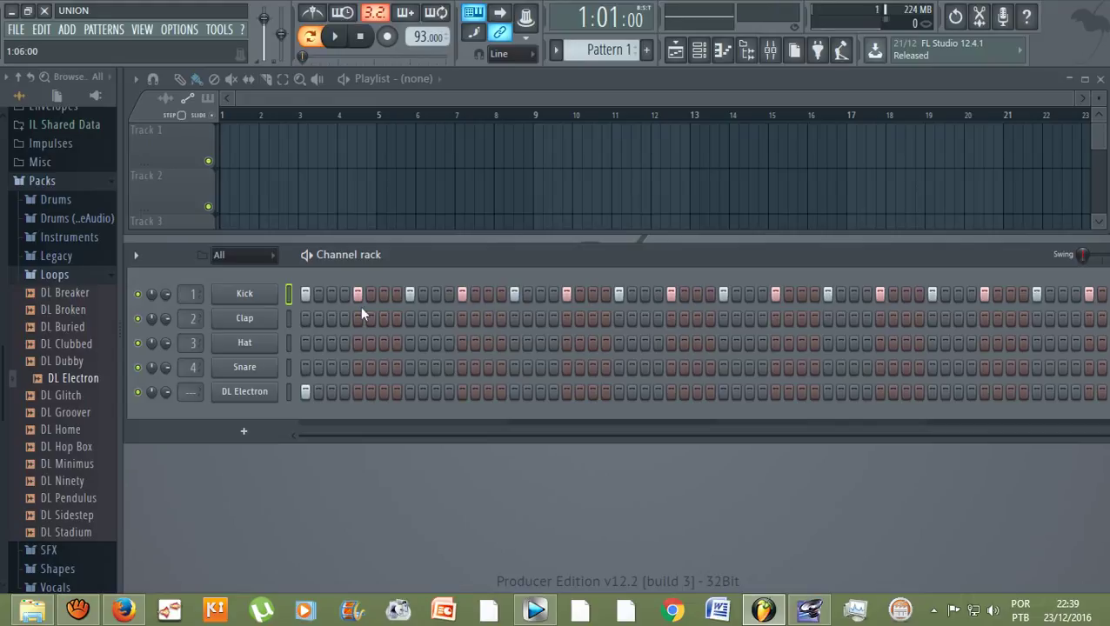
Try moving the second Kick hit to step 4, clear the hits between it and step 13, and play the pattern
left_click(304, 295)
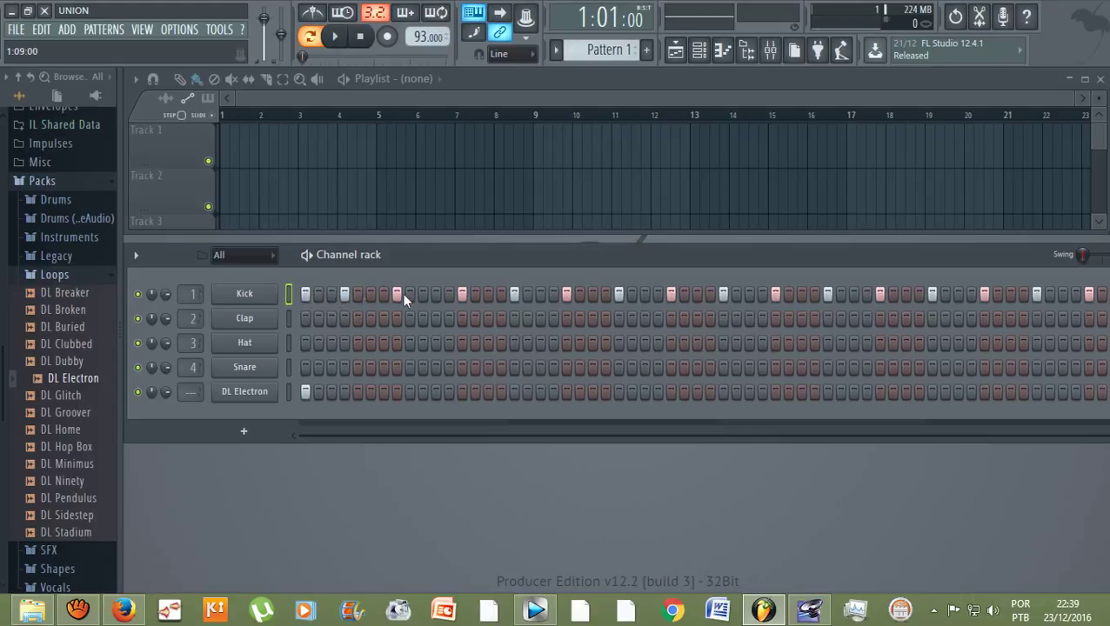
key("space")
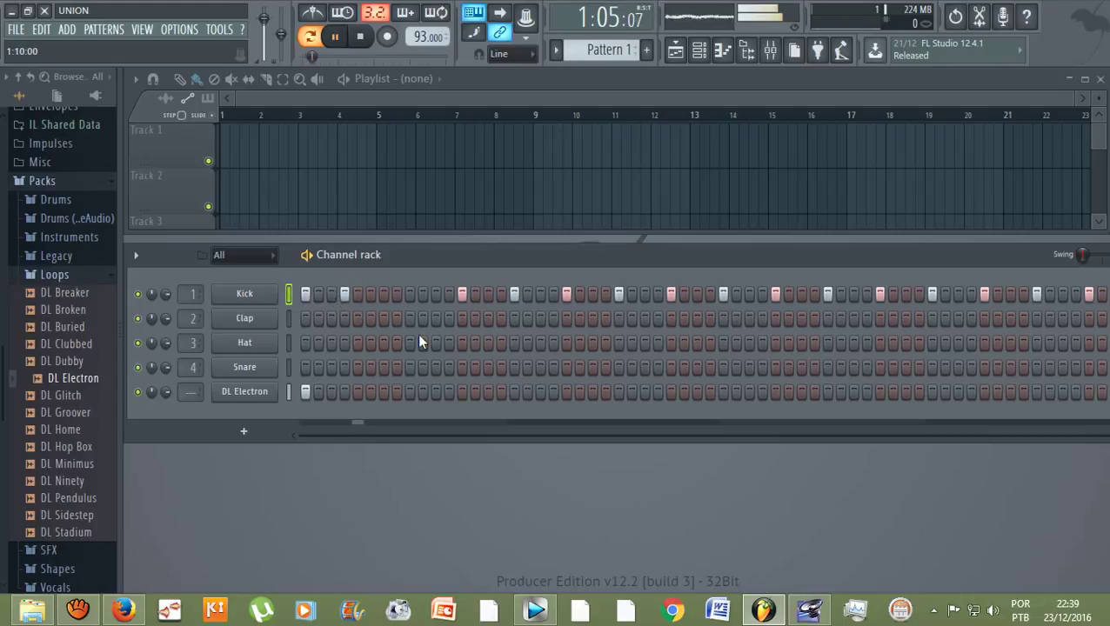
key("space")
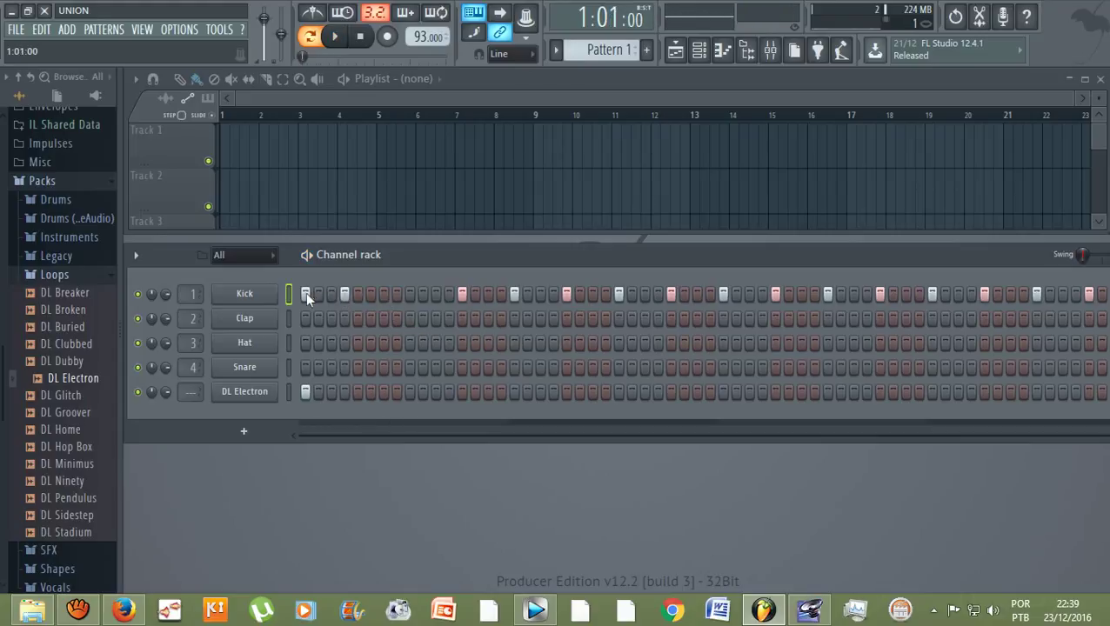
Refill the Kick channel with a hit every 4 steps
right_click(265, 299)
left_click(524, 349)
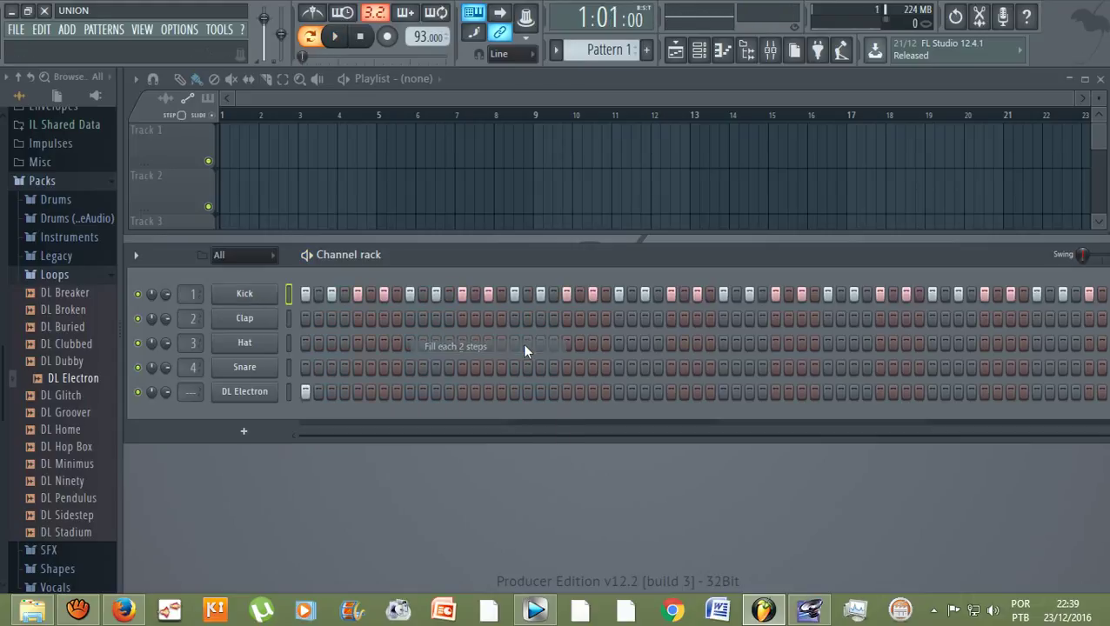
right_click(277, 294)
left_click(475, 361)
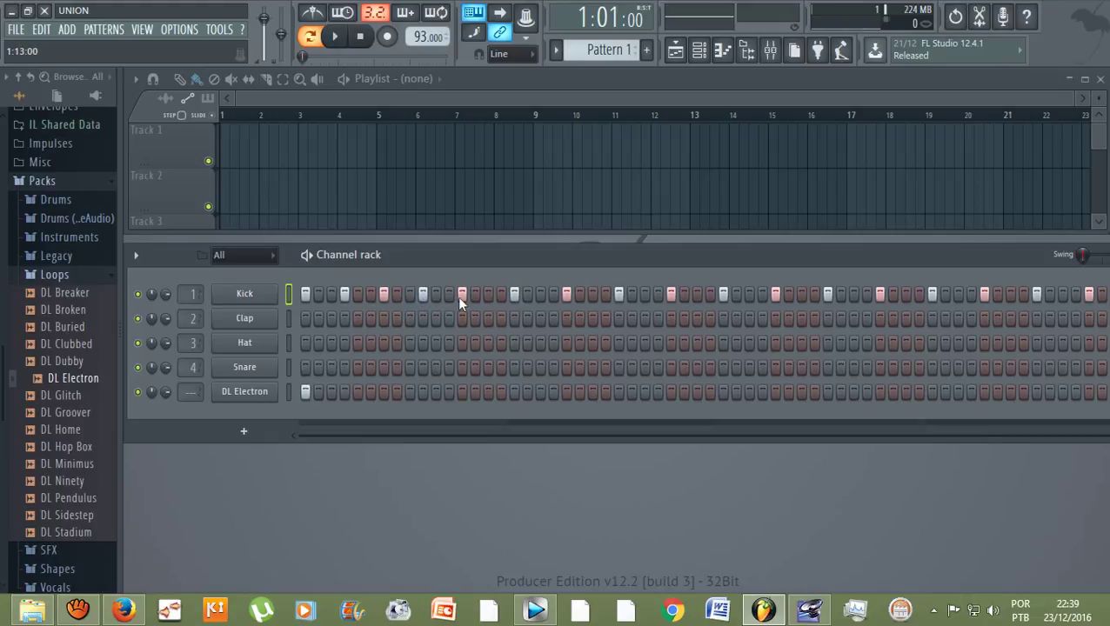
Rearrange the Kick hits so that one falls on every third step, from step 1 through the pattern's last step
left_click(503, 295)
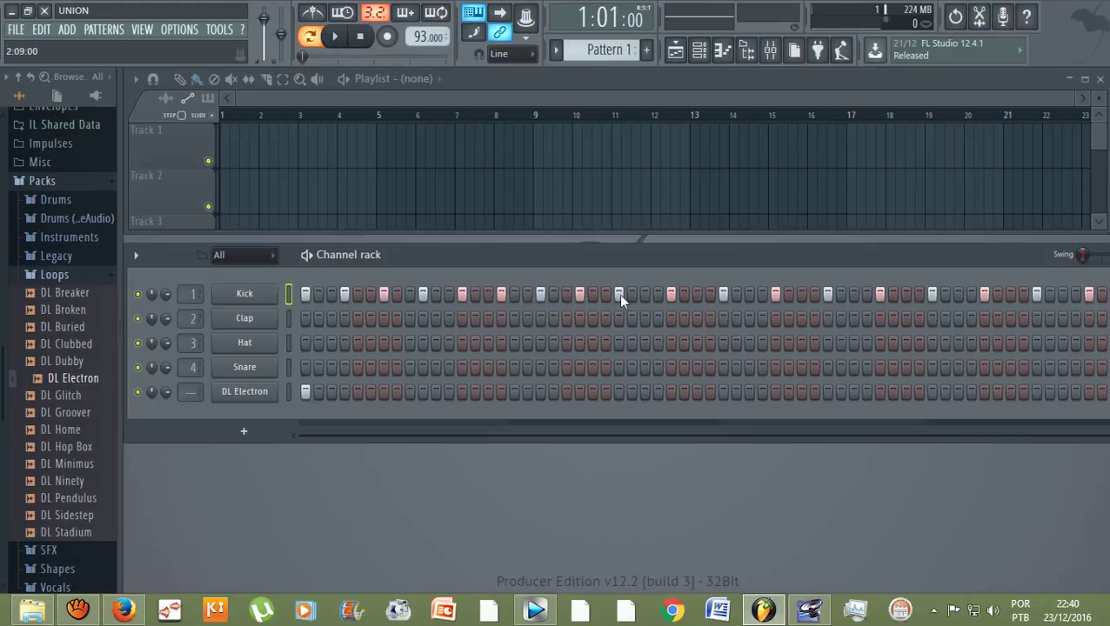
left_click(670, 296)
left_click(722, 295)
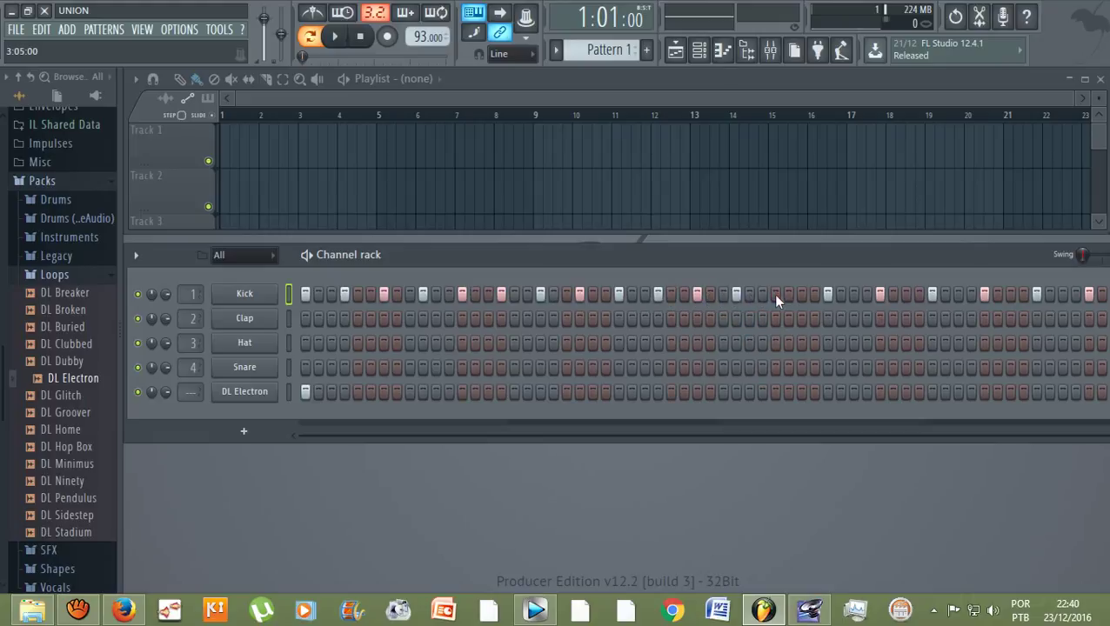
left_click(828, 296)
left_click(1011, 296)
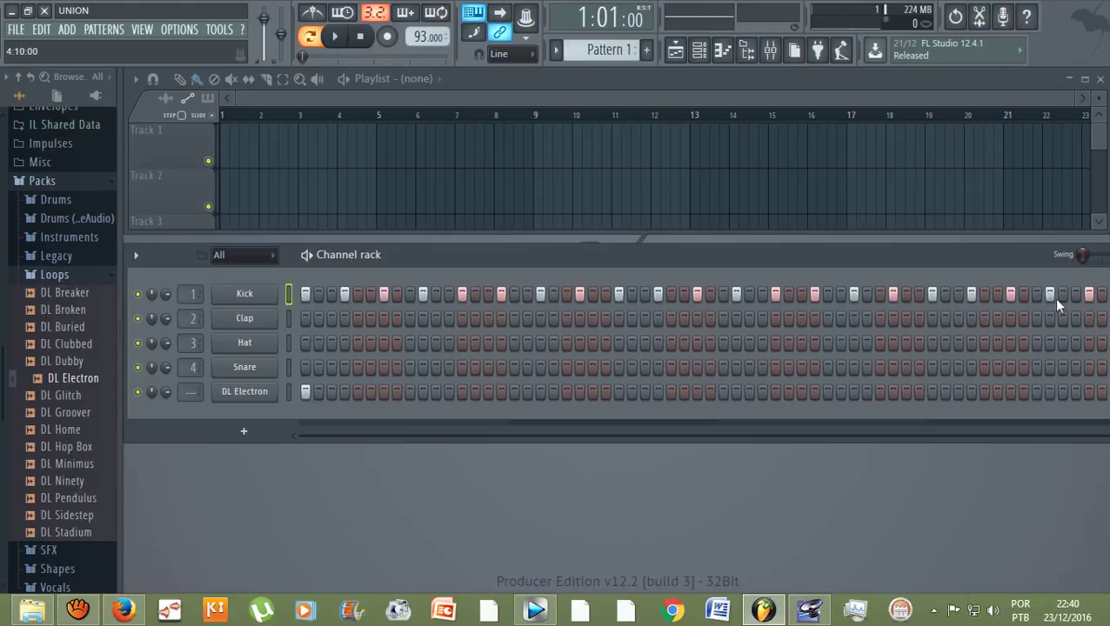
left_click_drag(1040, 265, 998, 265)
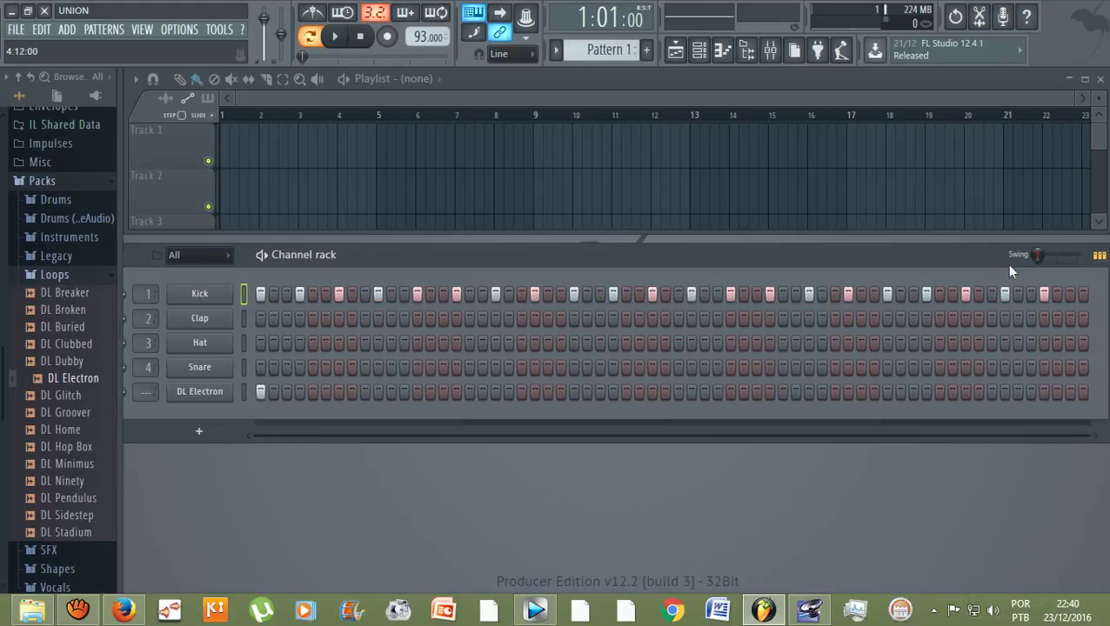
left_click(1083, 295)
left_click_drag(703, 252, 737, 259)
Play the new Kick rhythm with the loop, remove the Kick hit on step 16, and play the pattern again
key("space")
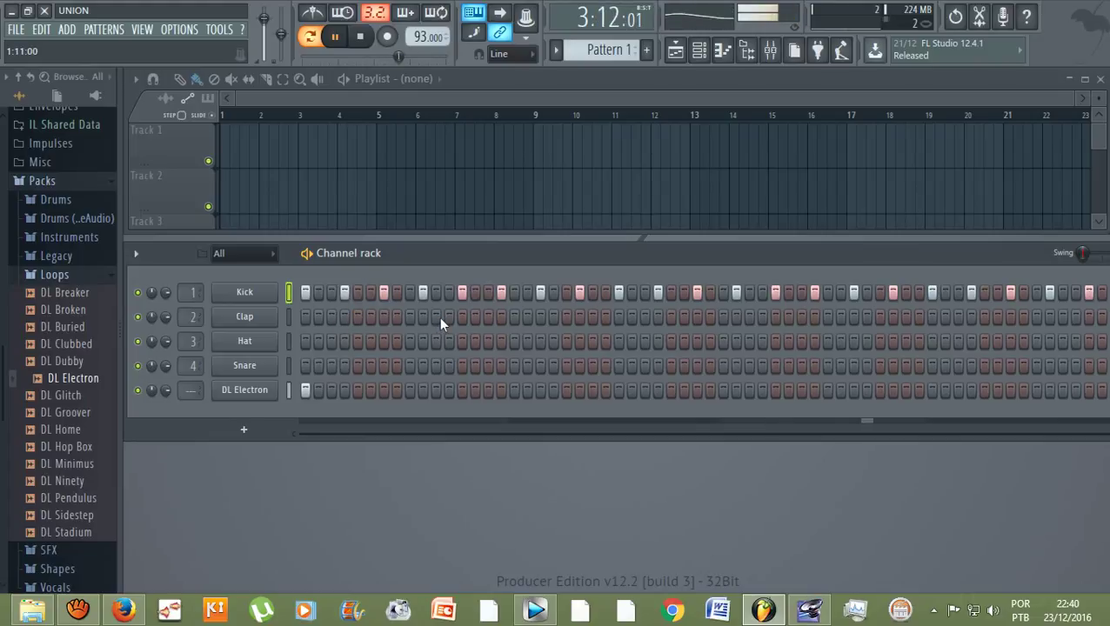
key("space")
key("space")
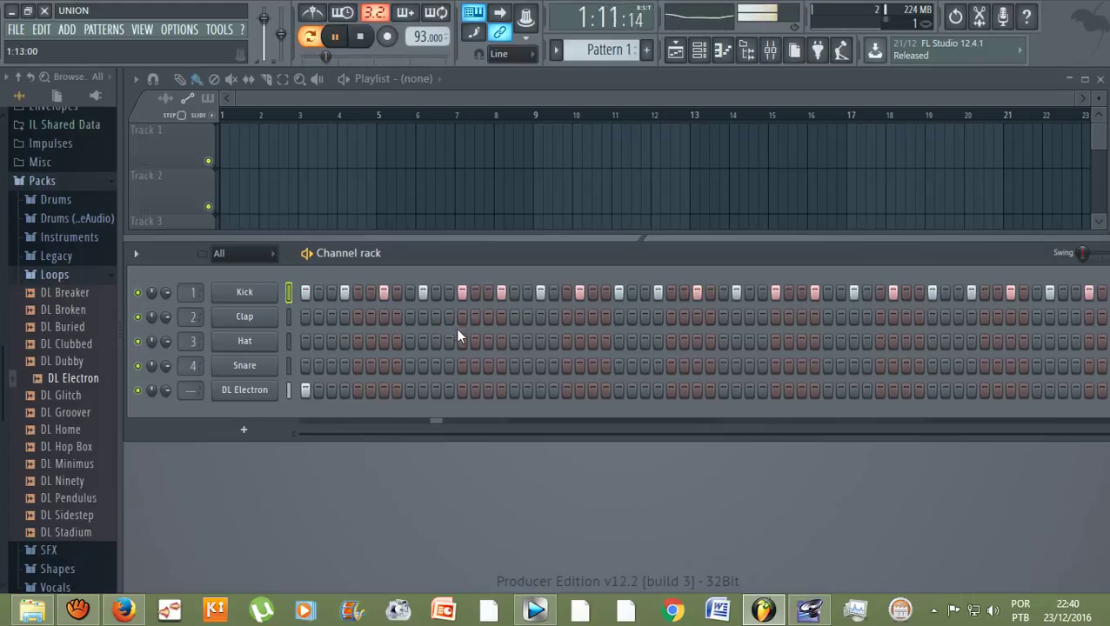
key("space")
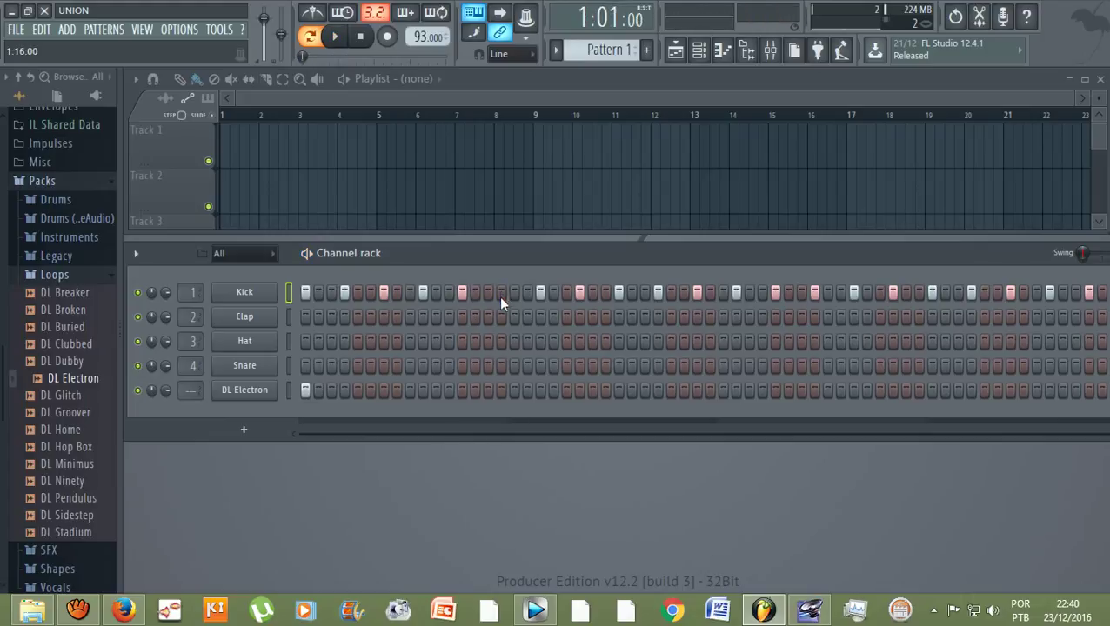
key("space")
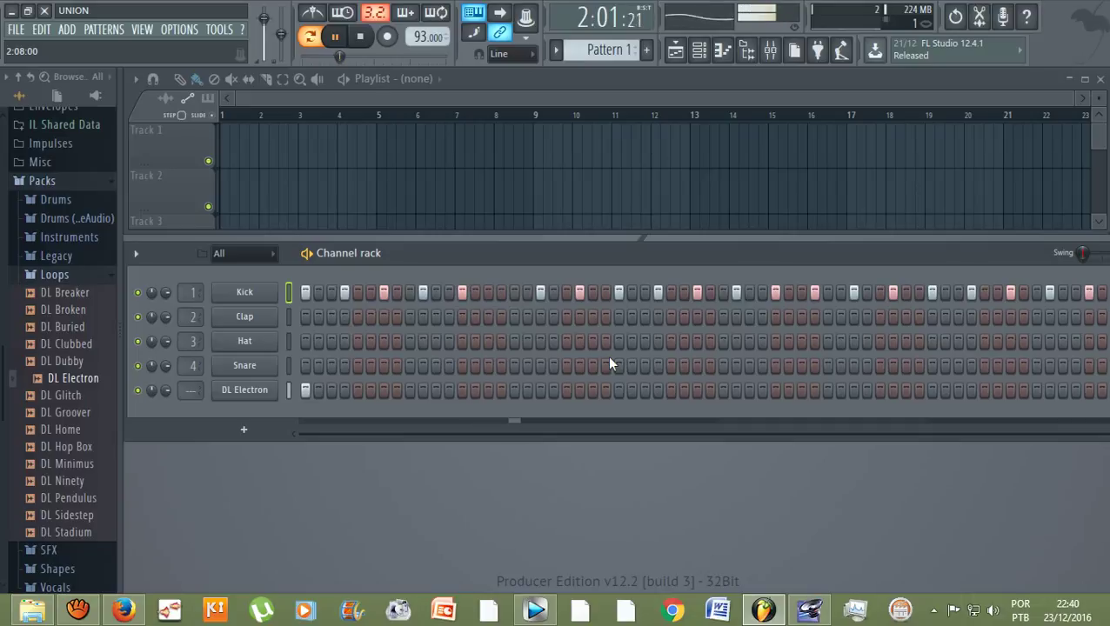
Try moving the Kick hit from step 19 to step 18, play the pattern, and compare it with the hit back on step 19
left_click(526, 294)
key("space")
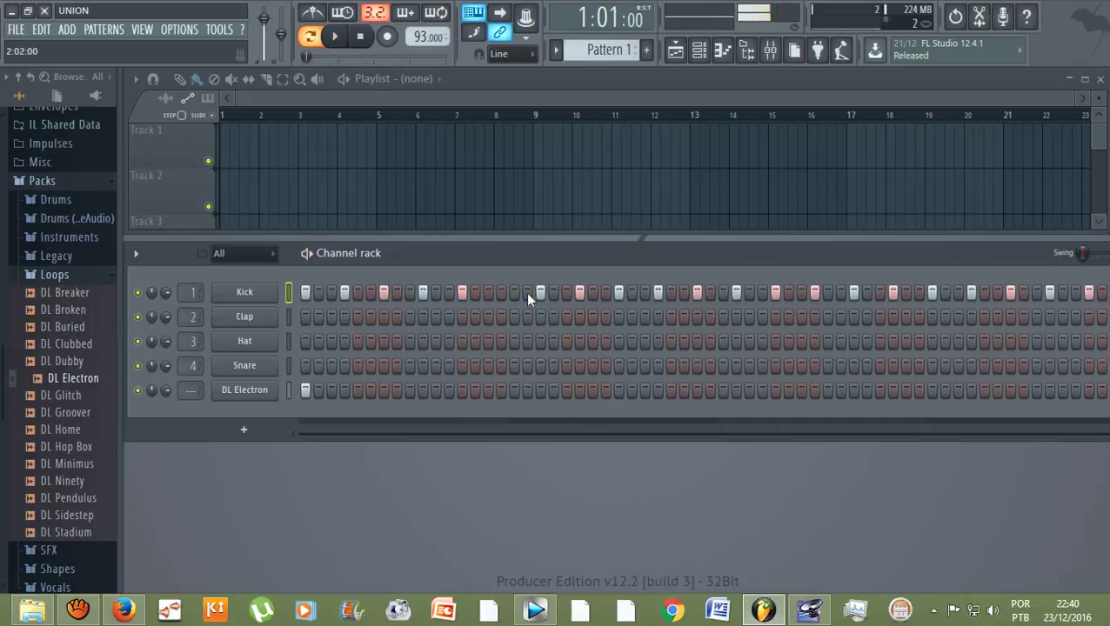
left_click(540, 293)
key("space")
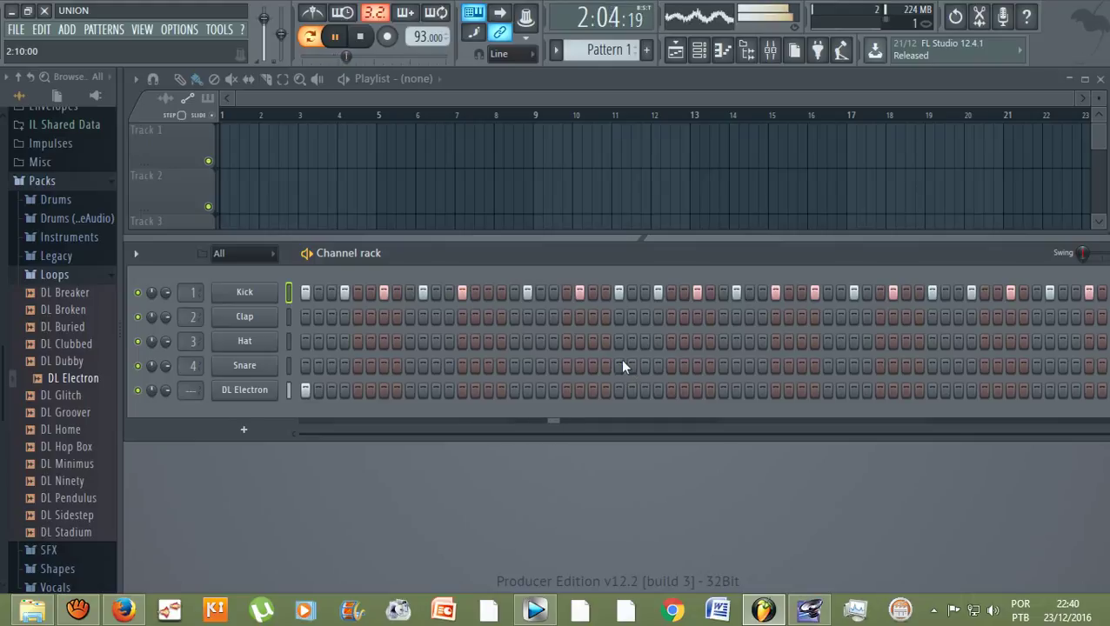
key("space")
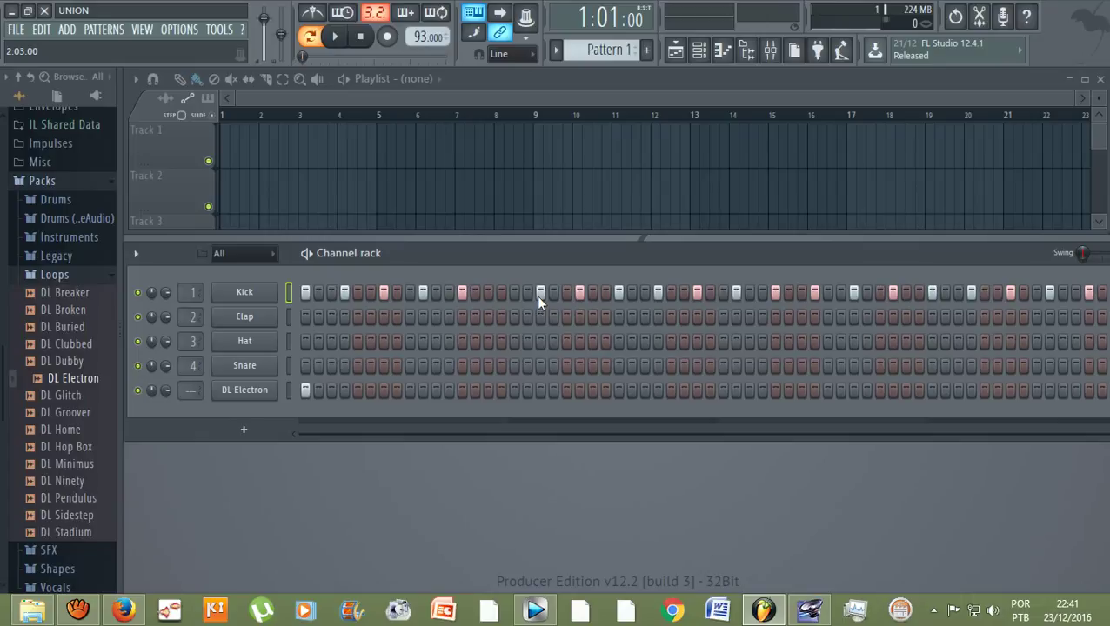
key("space")
key("space")
Fill the Hat channel with a hit every 4 steps and play the pattern
right_click(258, 345)
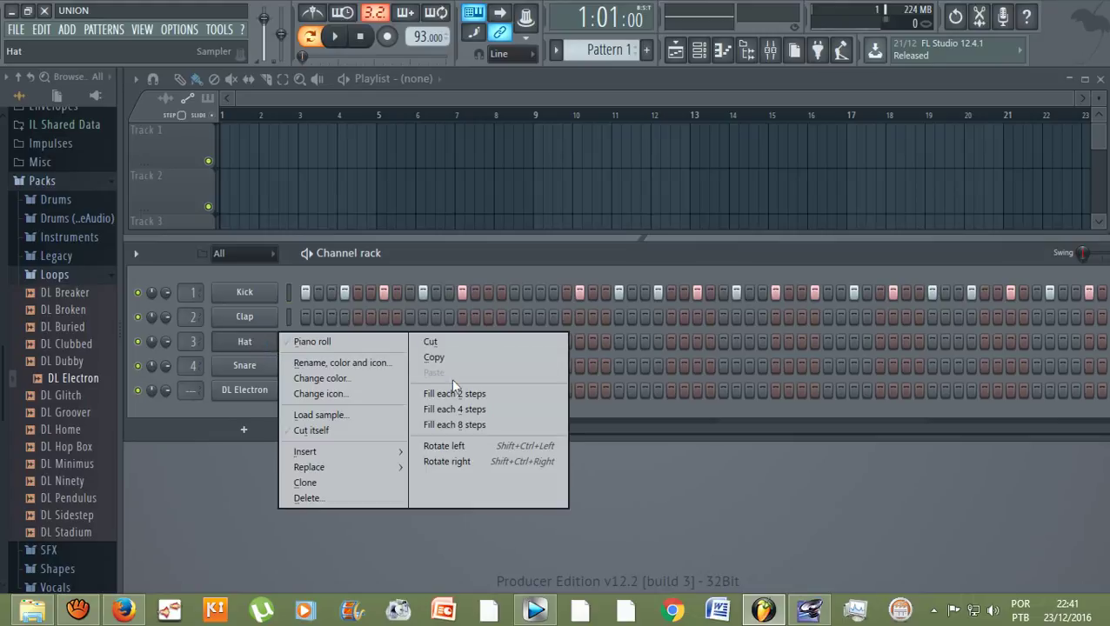
left_click(484, 412)
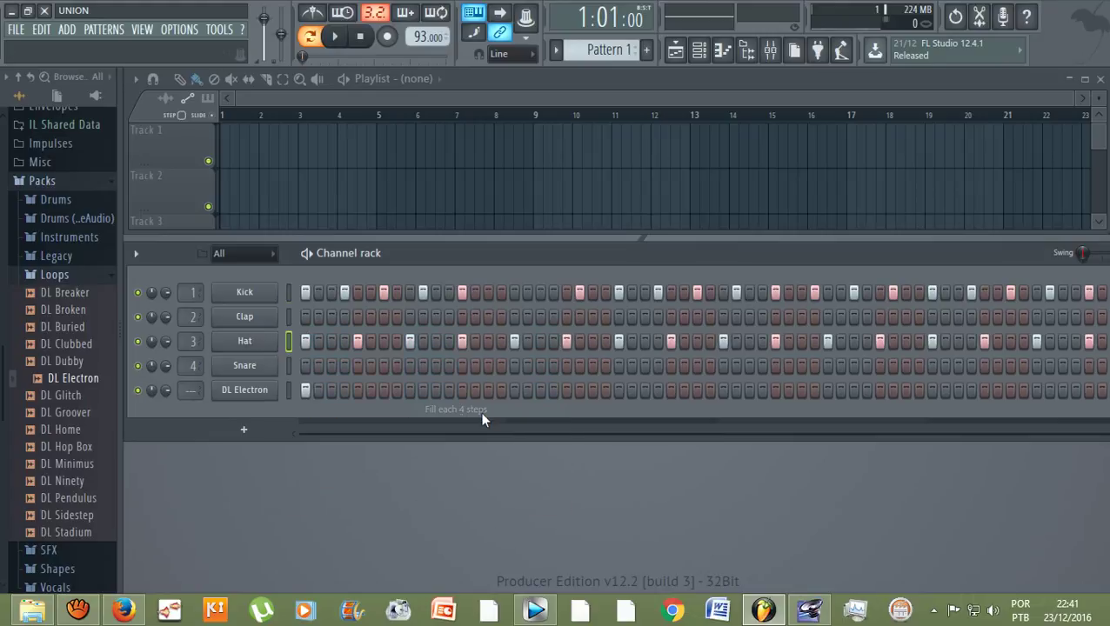
key("space")
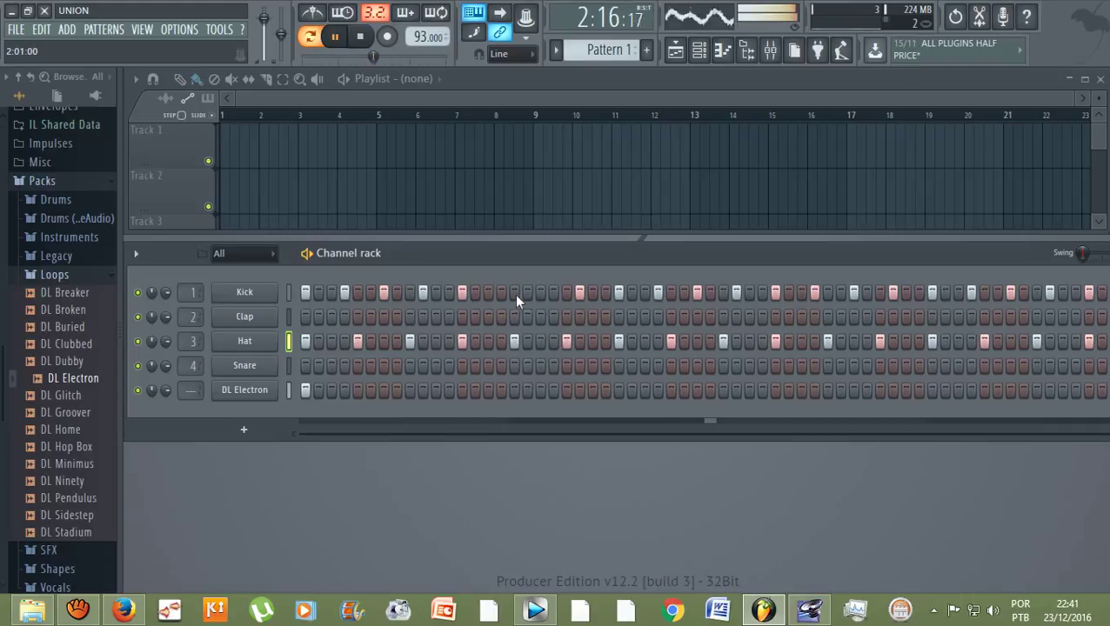
key("space")
Clear all Kick and Hat hits beyond step 16 and play the shortened 16-step pattern with the loop
left_click(578, 293)
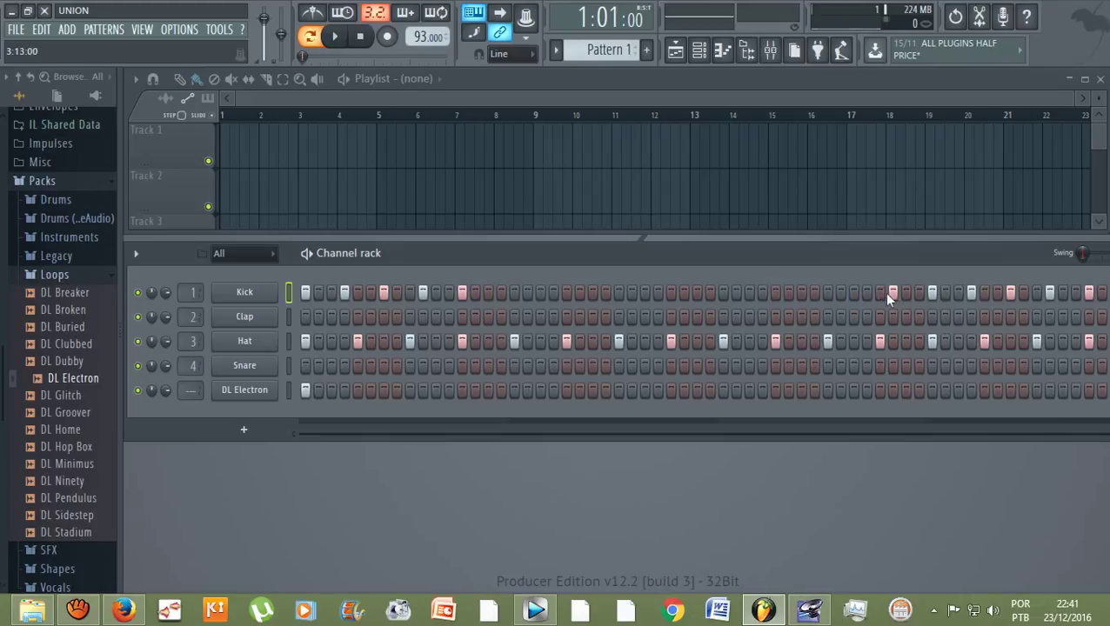
left_click(1049, 293)
left_click(1088, 341)
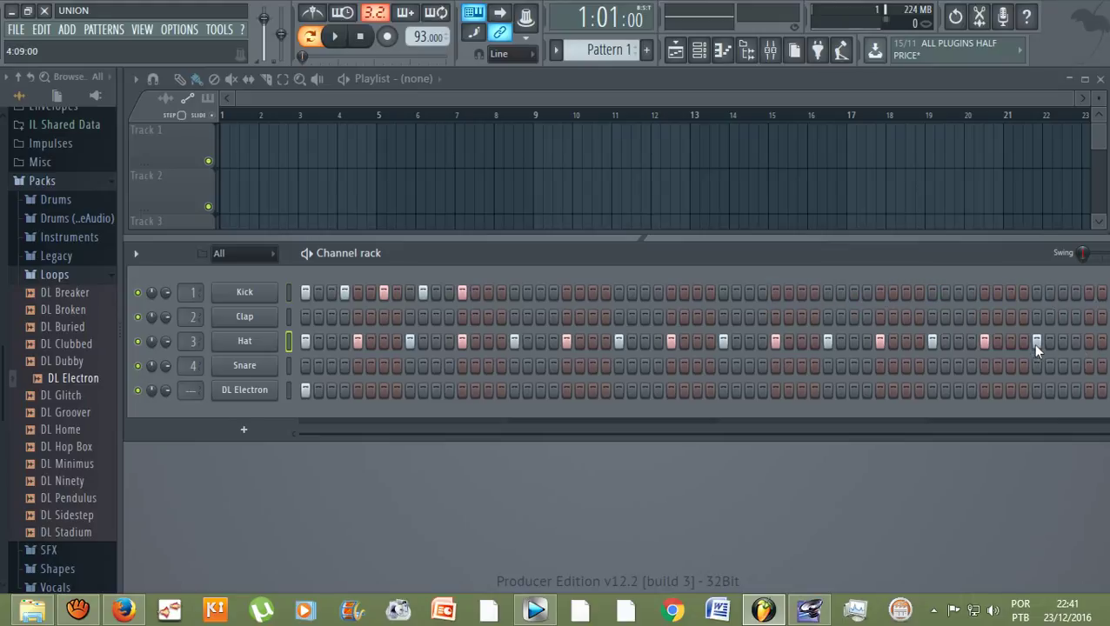
left_click(931, 341)
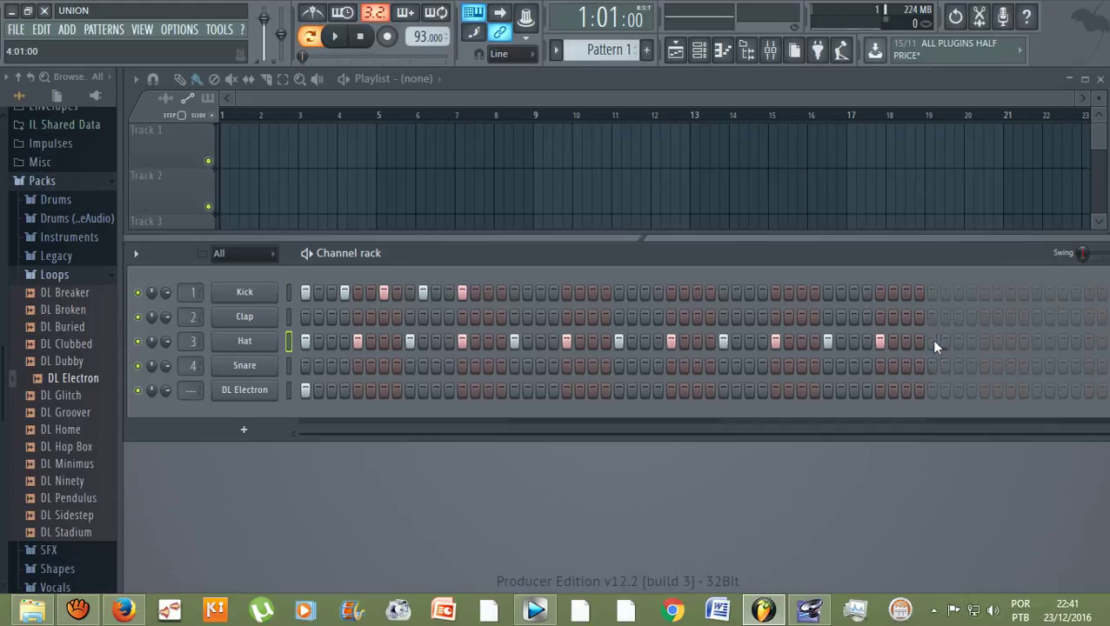
left_click(879, 341)
left_click(723, 341)
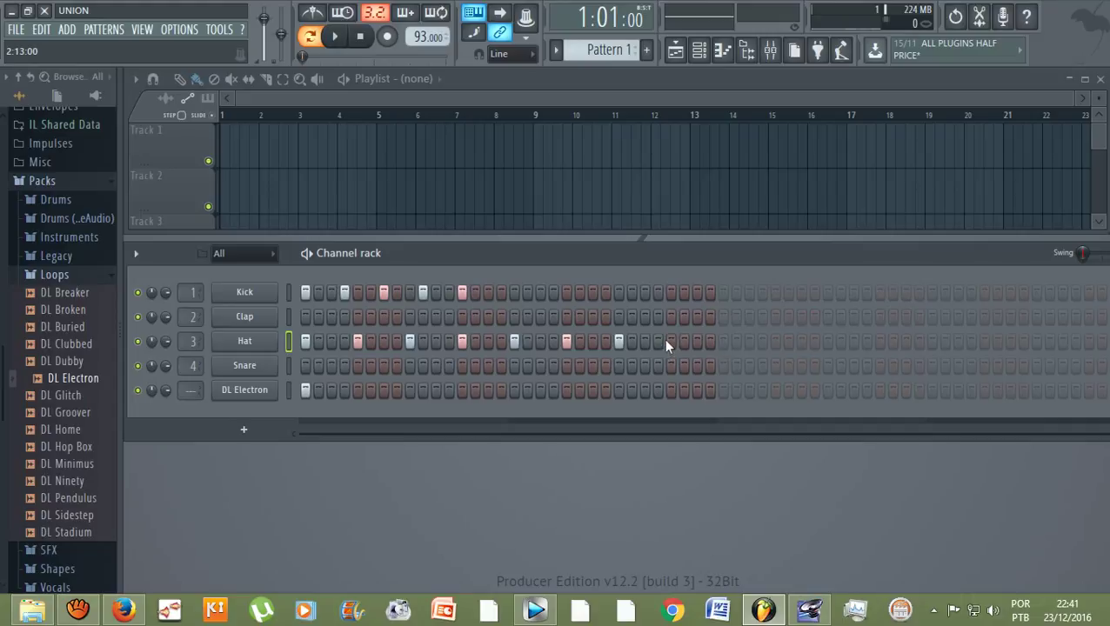
left_click(515, 341)
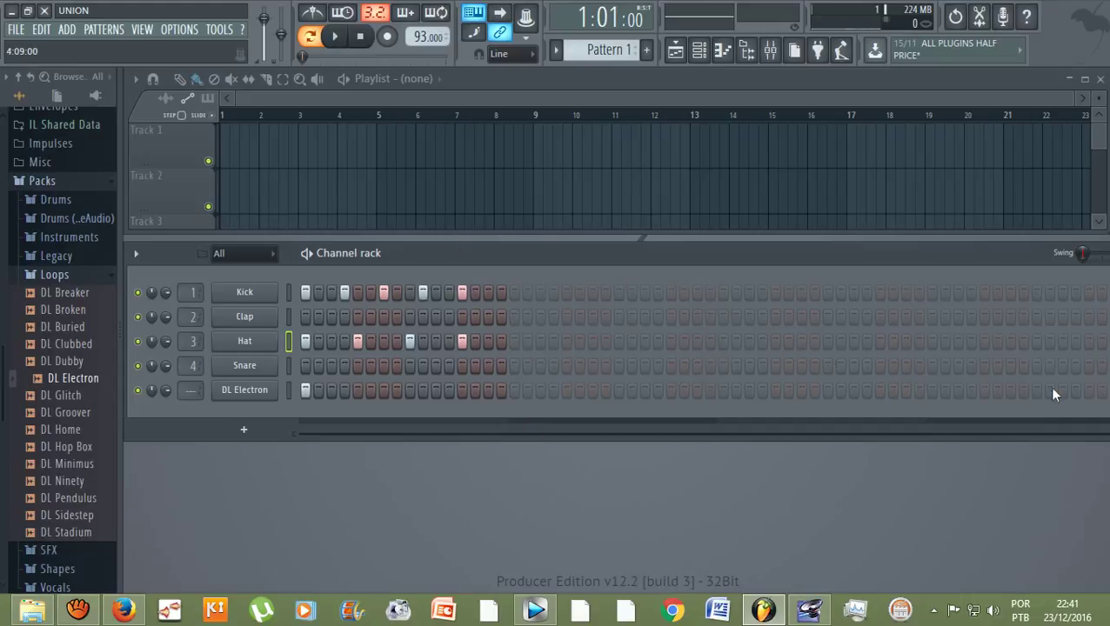
key("space")
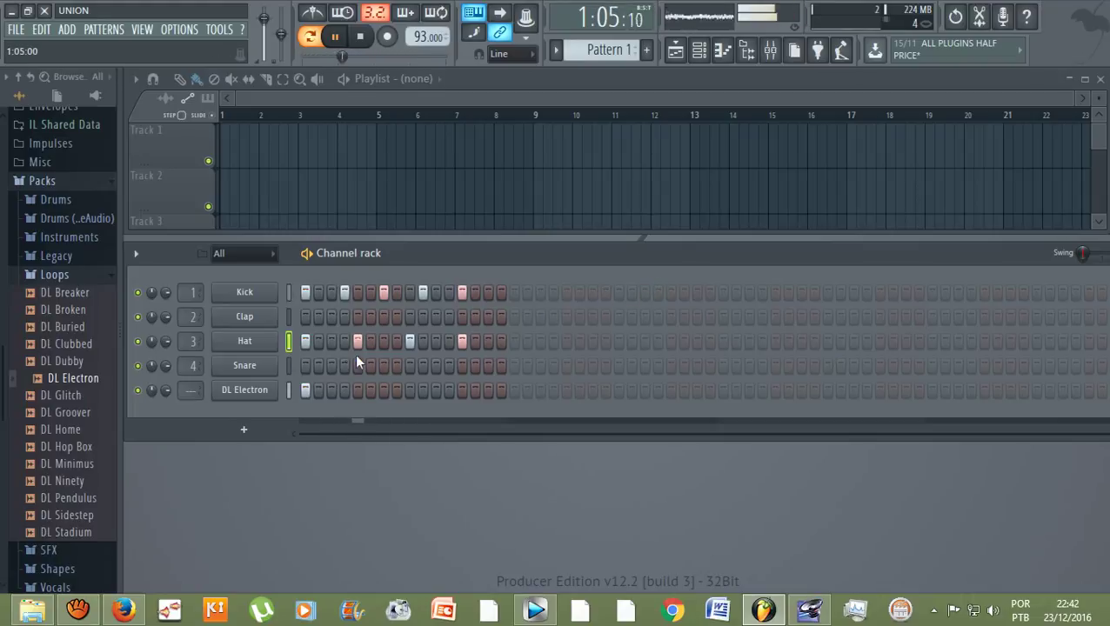
key("space")
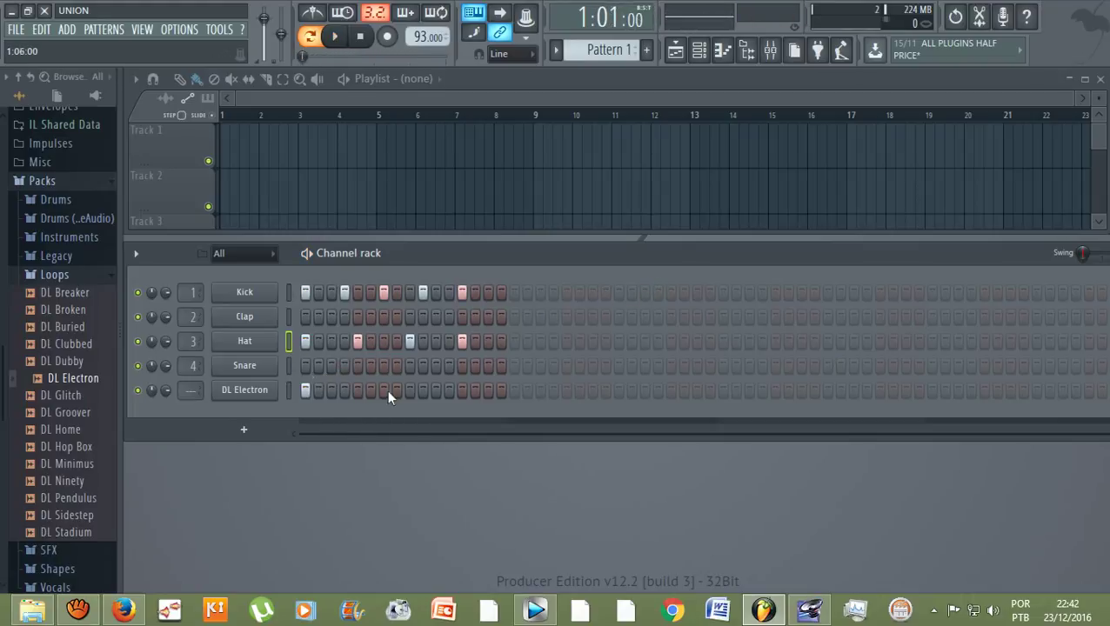
key("space")
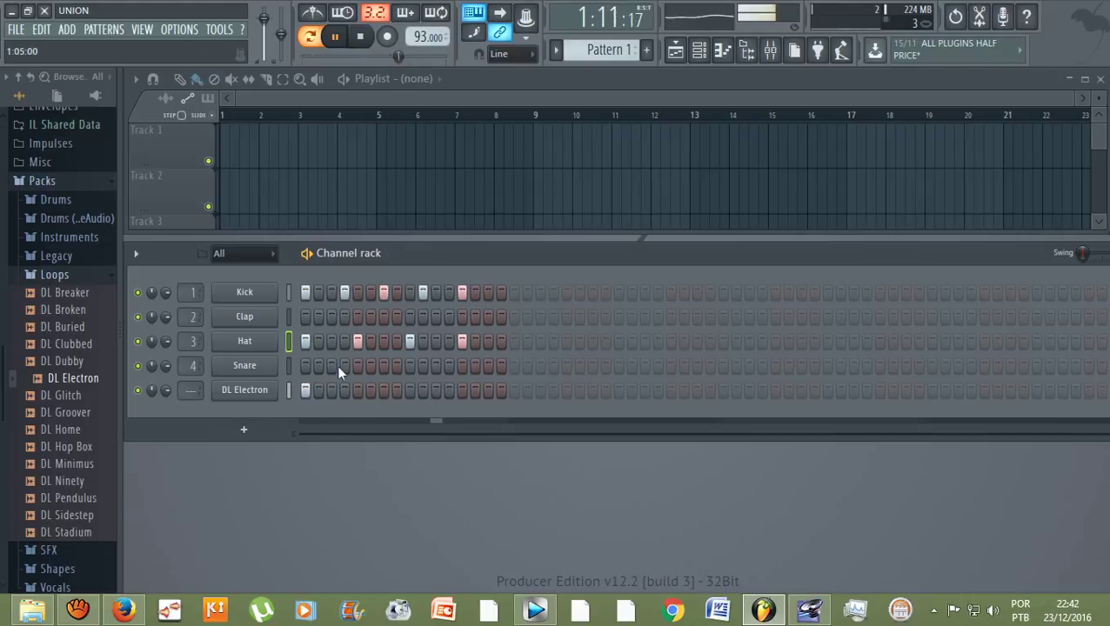
key("space")
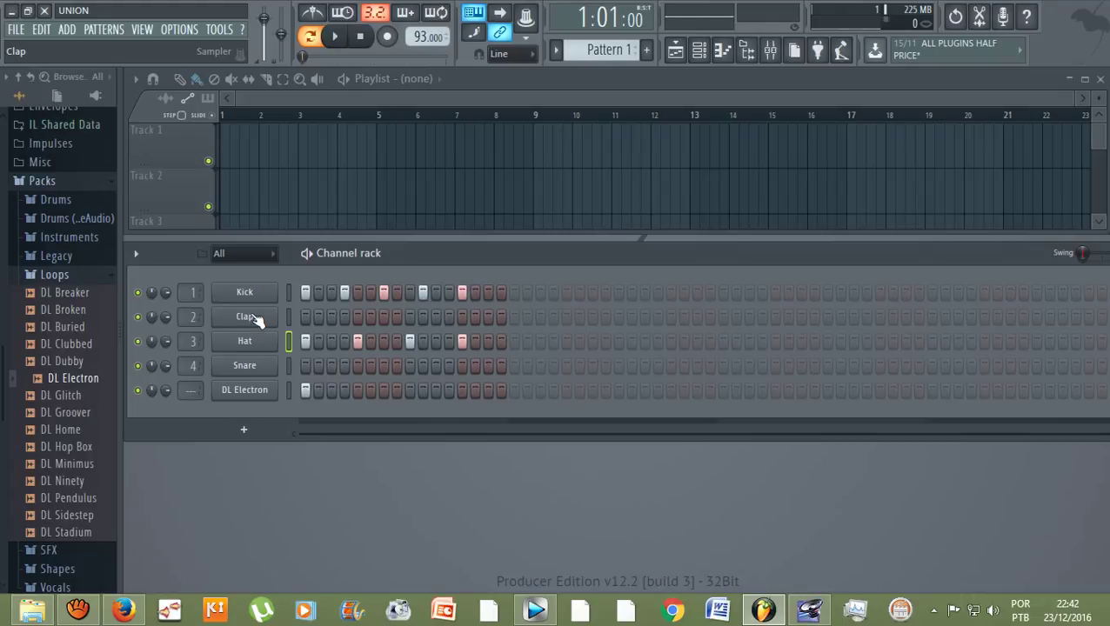
Try a Clap hit on step 6, move it to step 7, and play the pattern after each placement
left_click(370, 317)
key("space")
key("space")
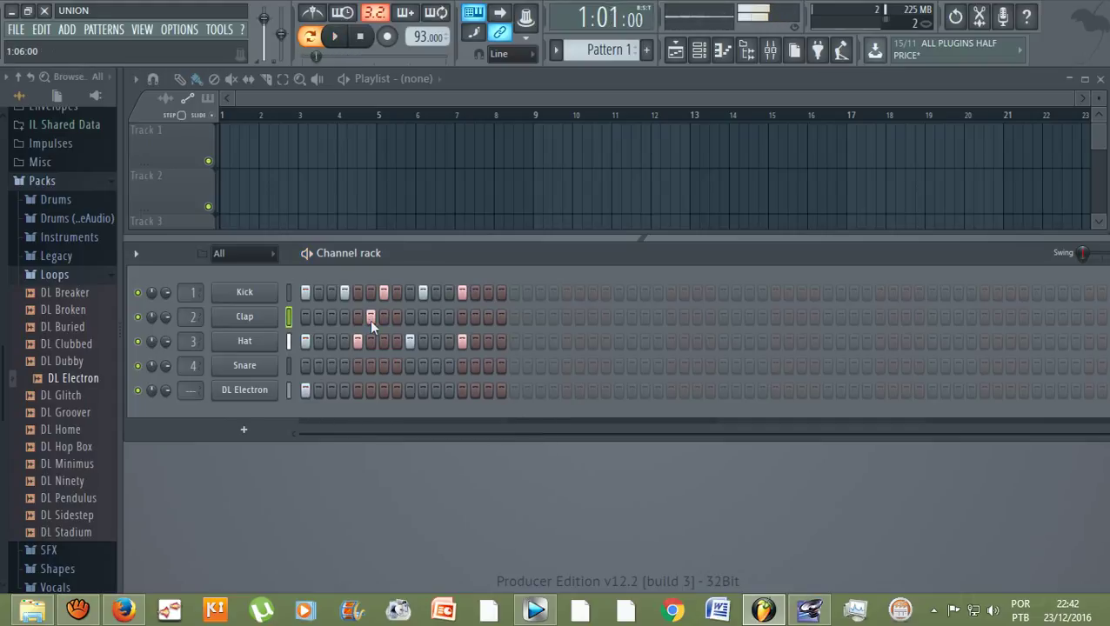
left_click(371, 316)
left_click(382, 316)
key("space")
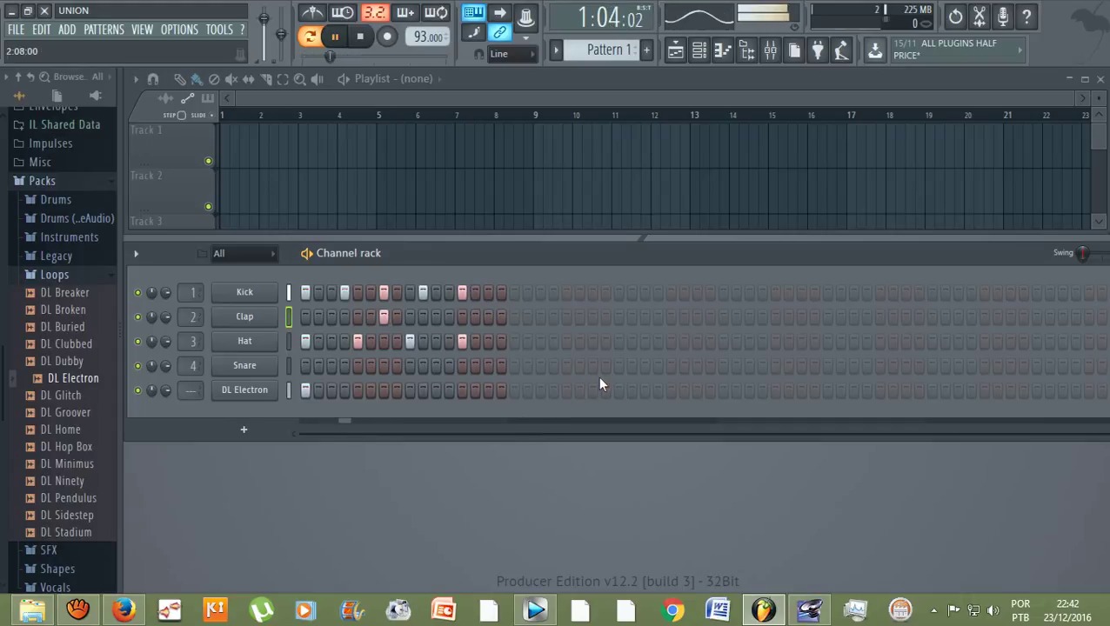
key("space")
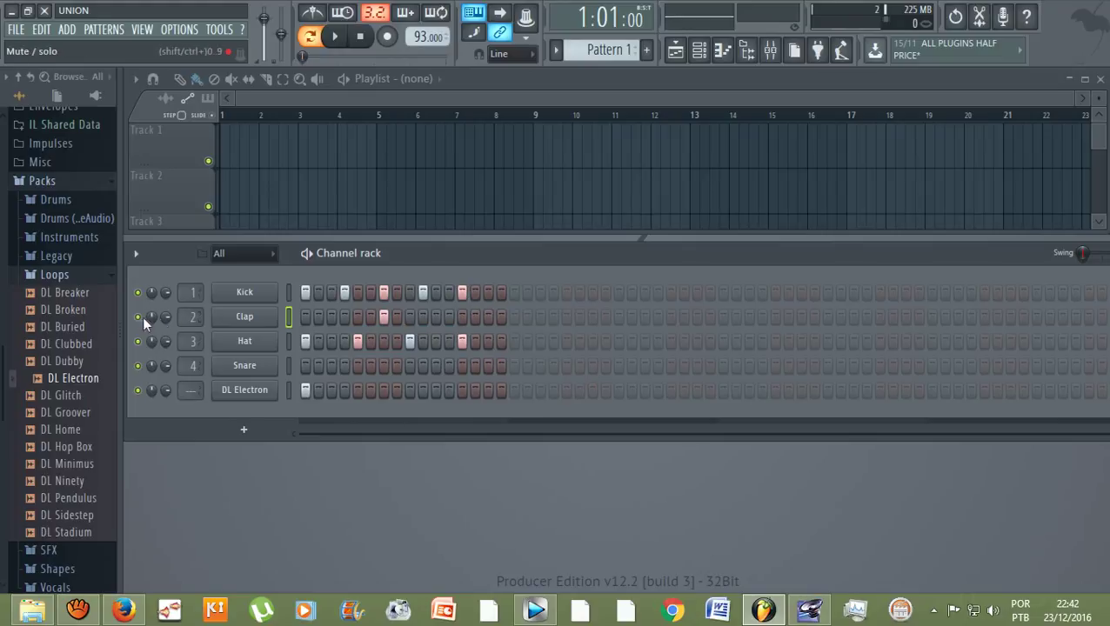
Lower the Clap channel's volume to about 42%, playing the pattern to check the balance
left_click_drag(164, 315, 166, 321)
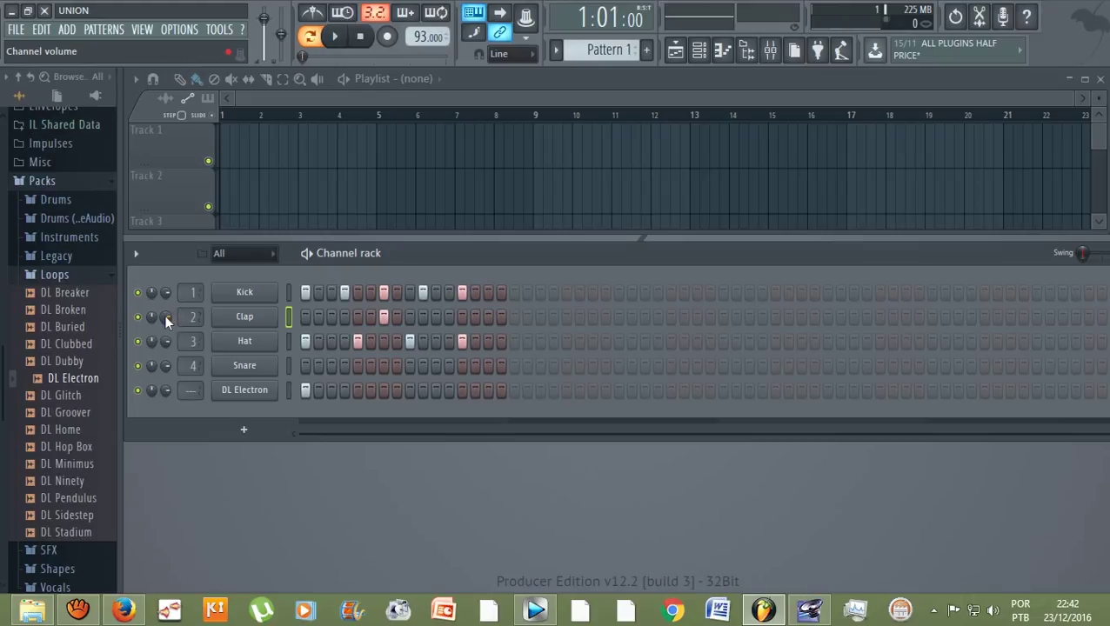
left_click_drag(165, 315, 213, 369)
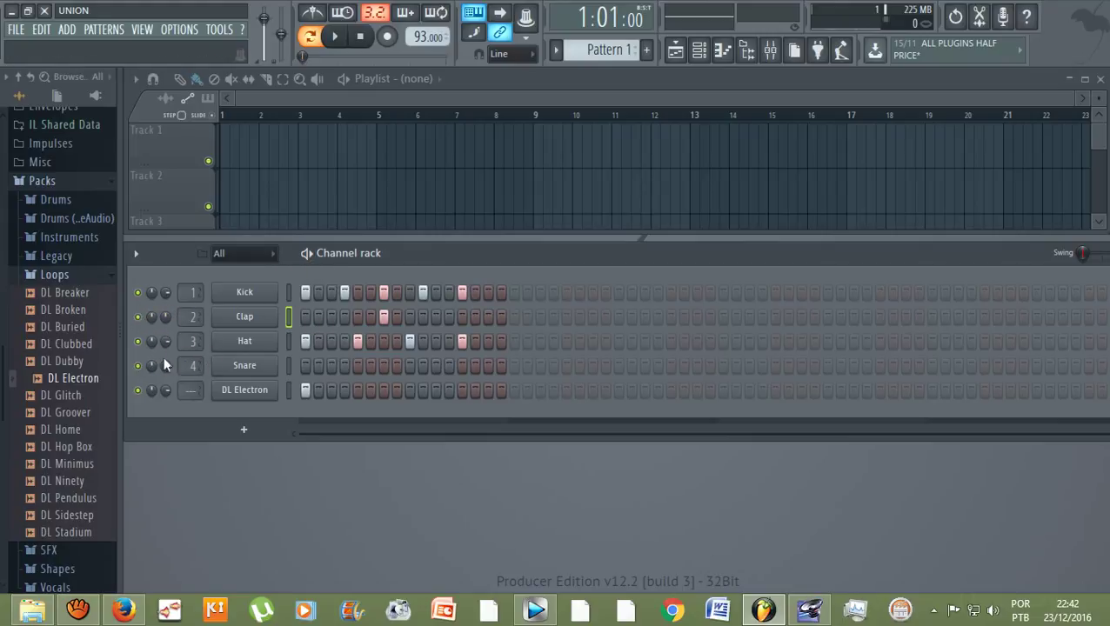
key("space")
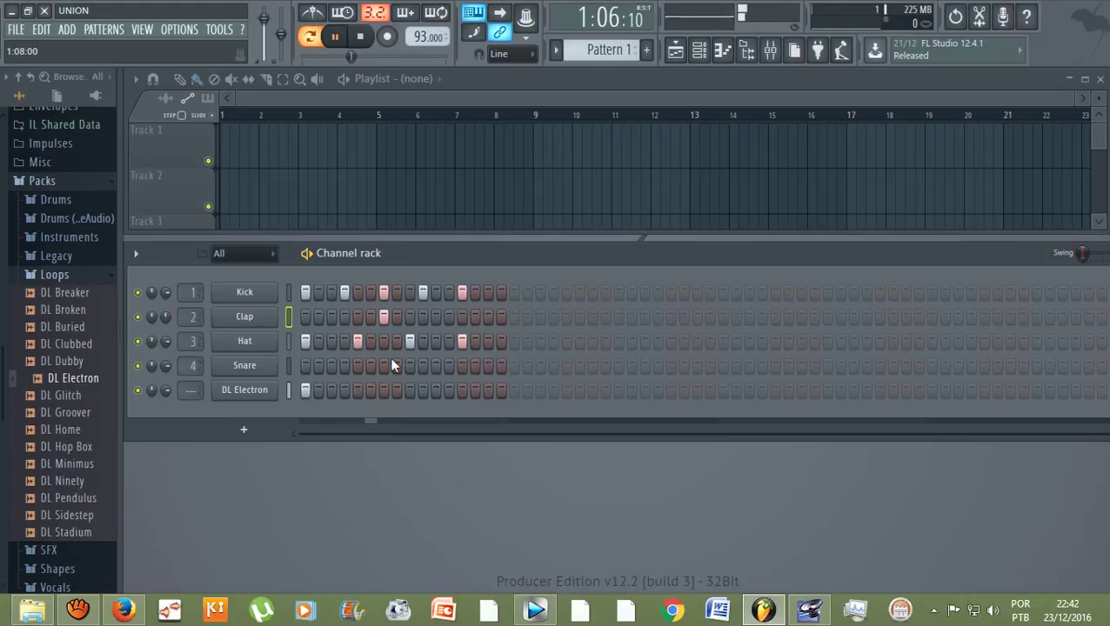
key("space")
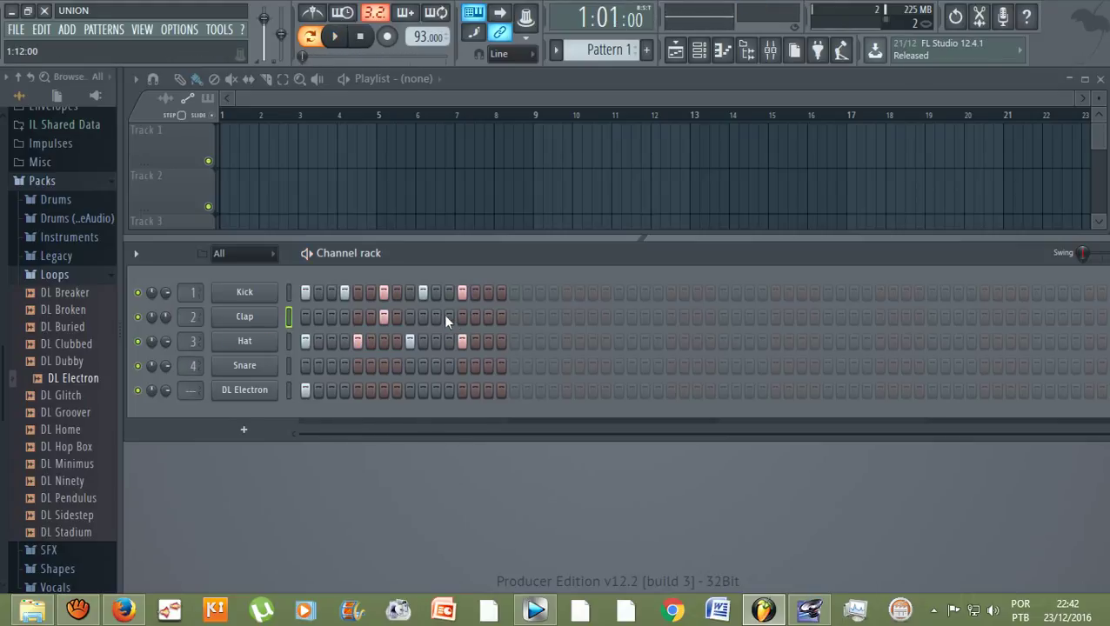
key("space")
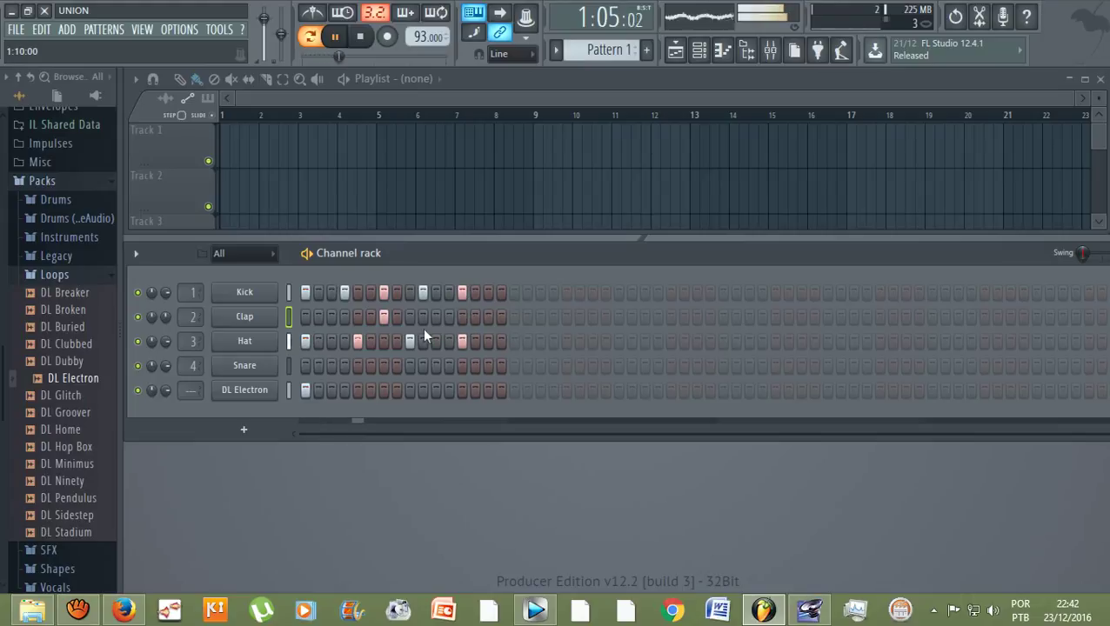
key("space")
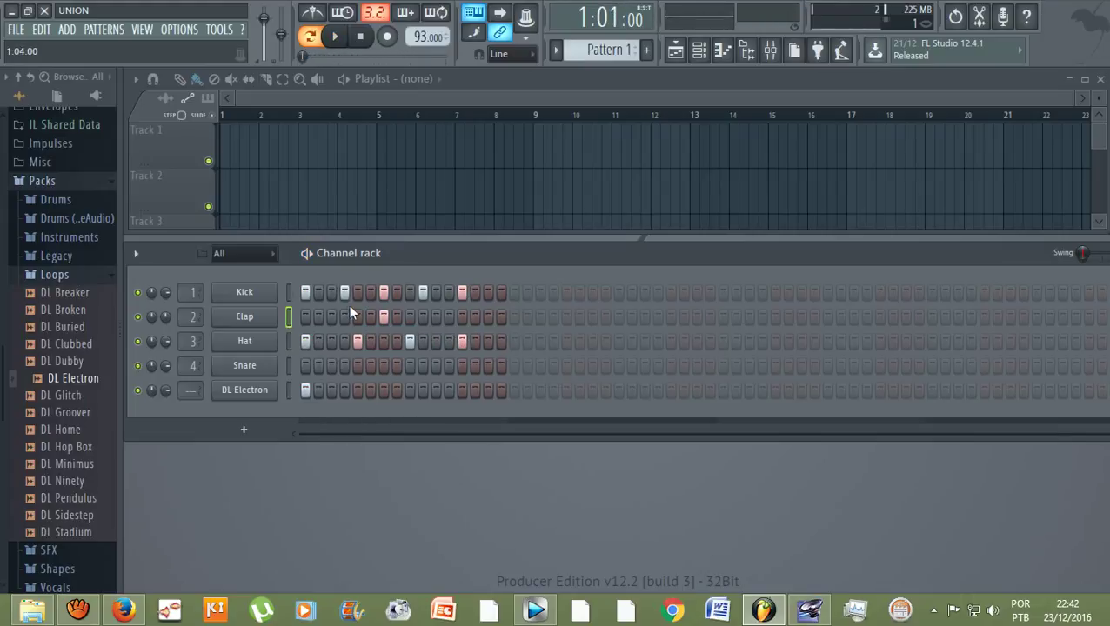
left_click_drag(164, 315, 164, 331)
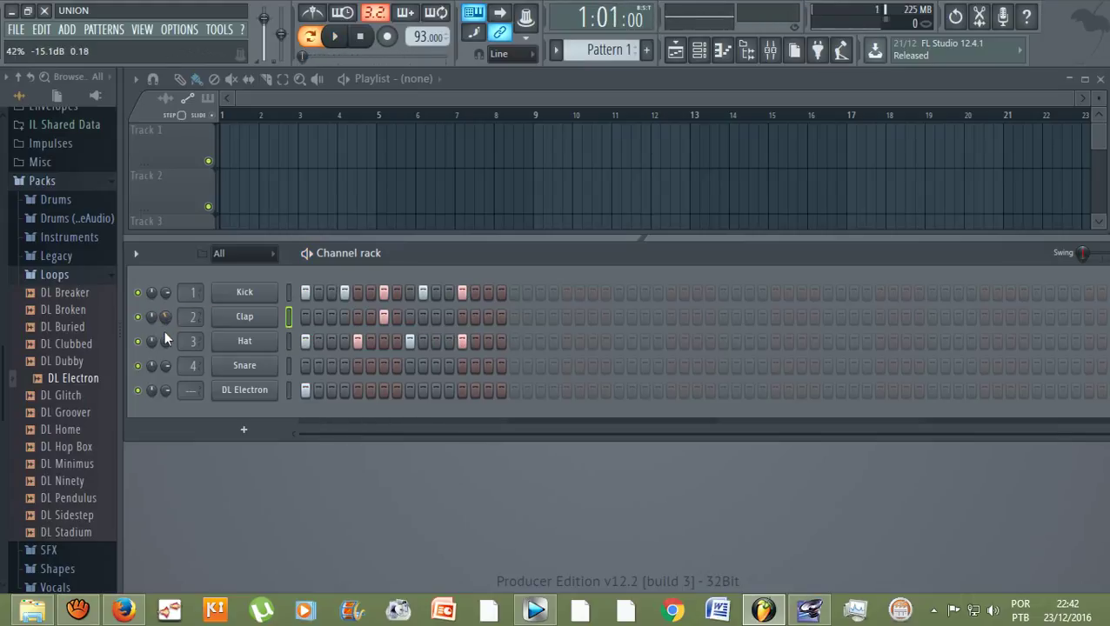
key("space")
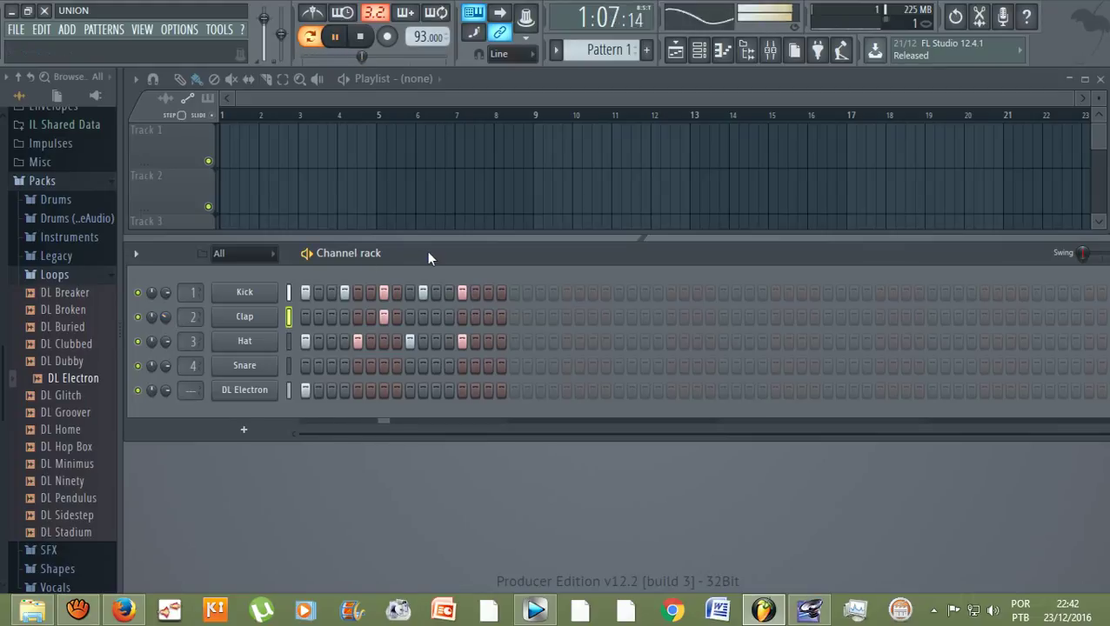
key("space")
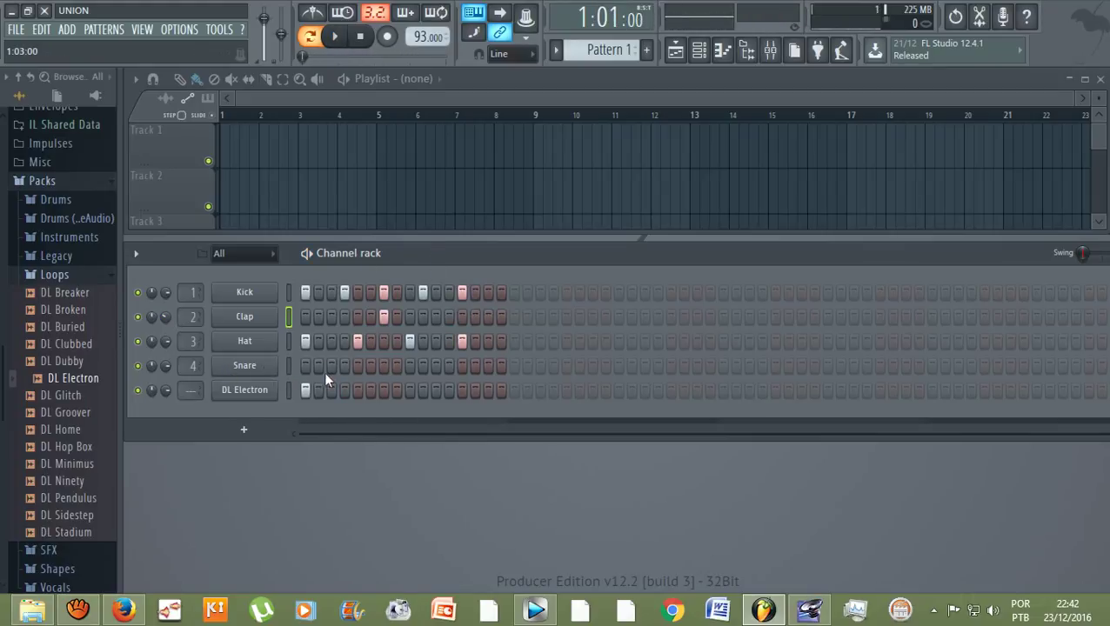
Add a single Snare hit on step 8 and play the pattern
key("space")
key("space")
left_click(383, 367)
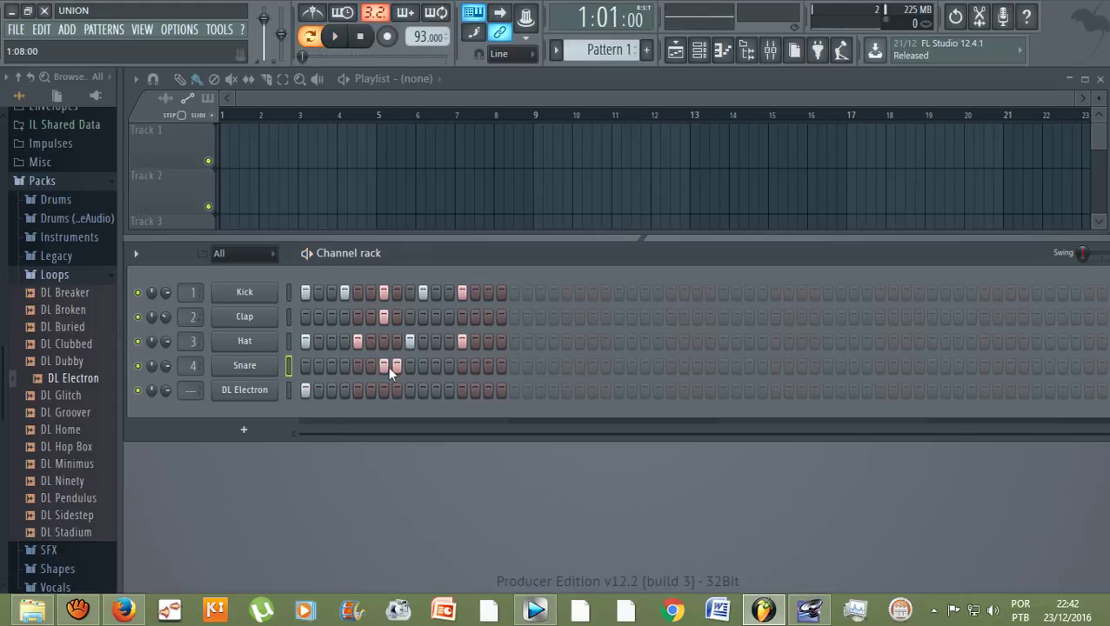
key("space")
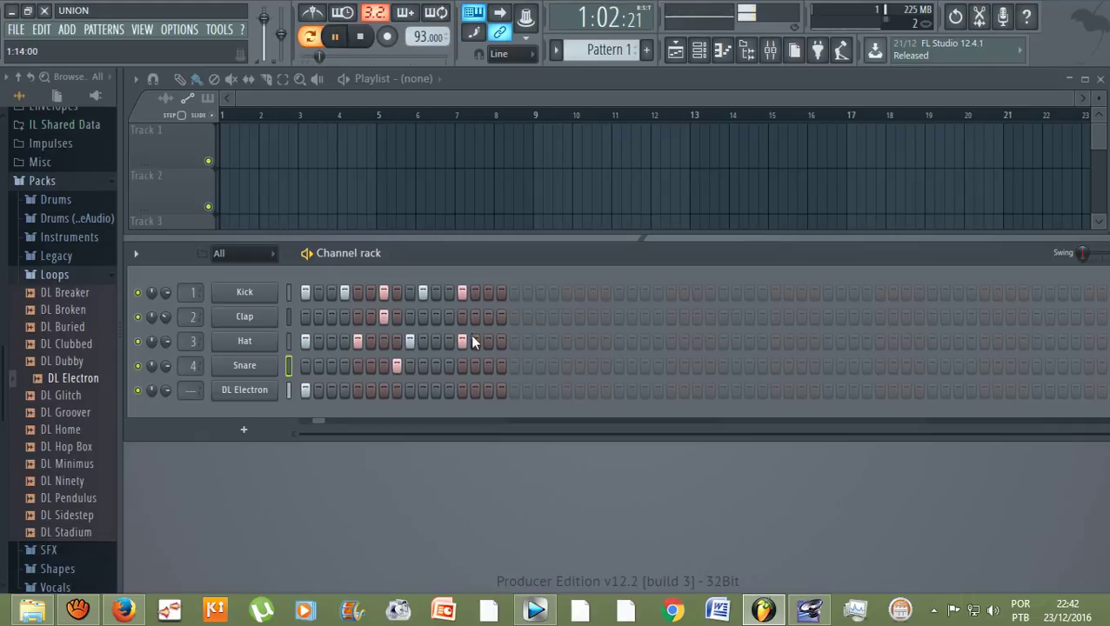
key("space")
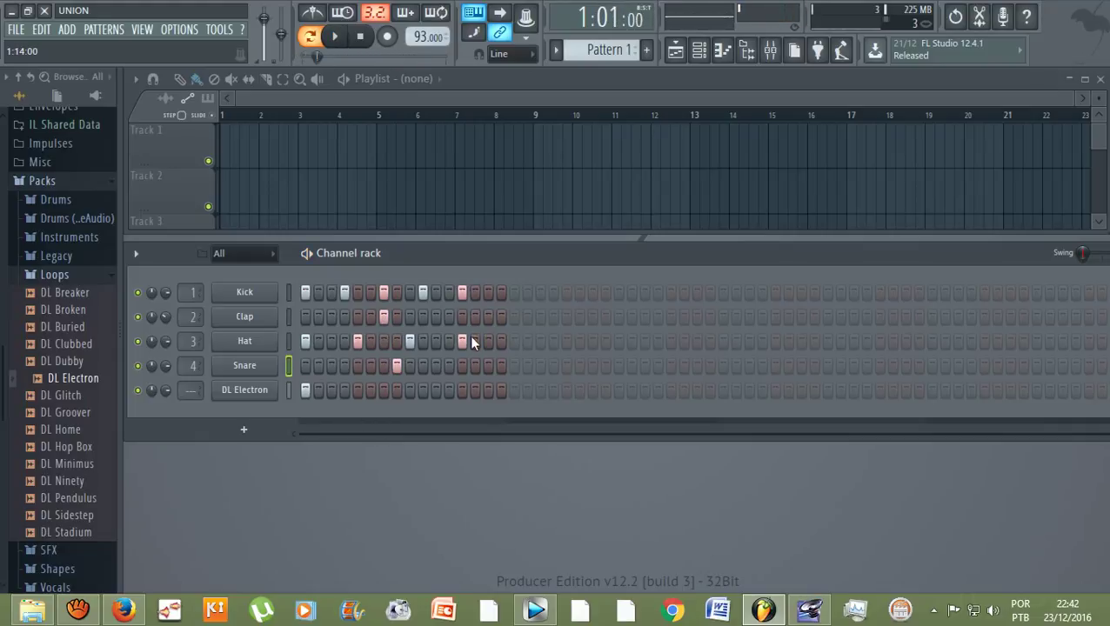
left_click(77, 609)
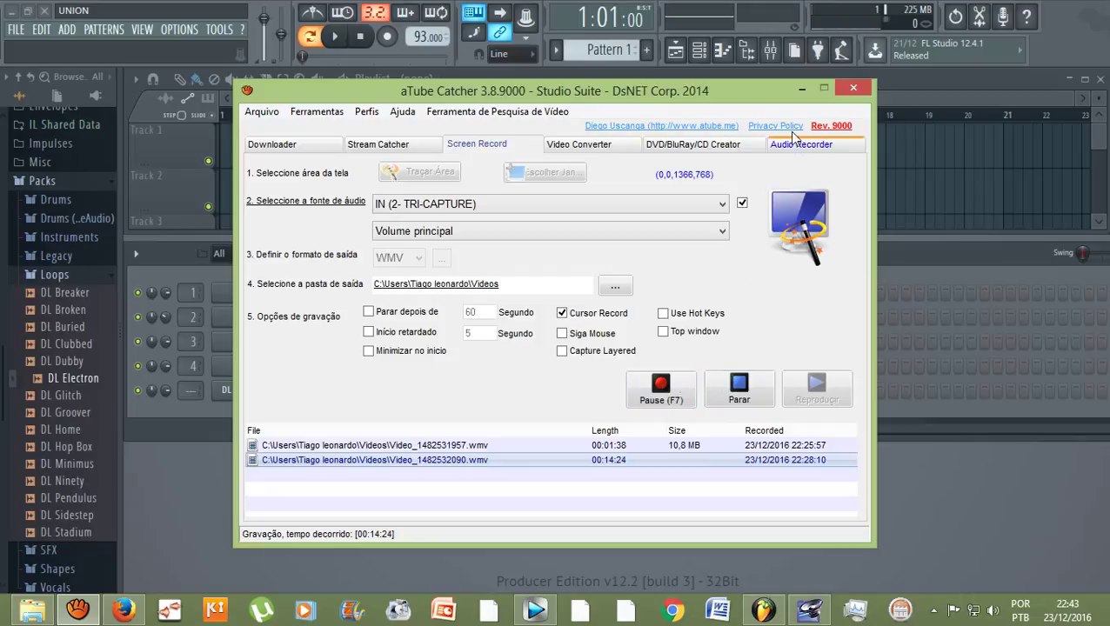
left_click(801, 88)
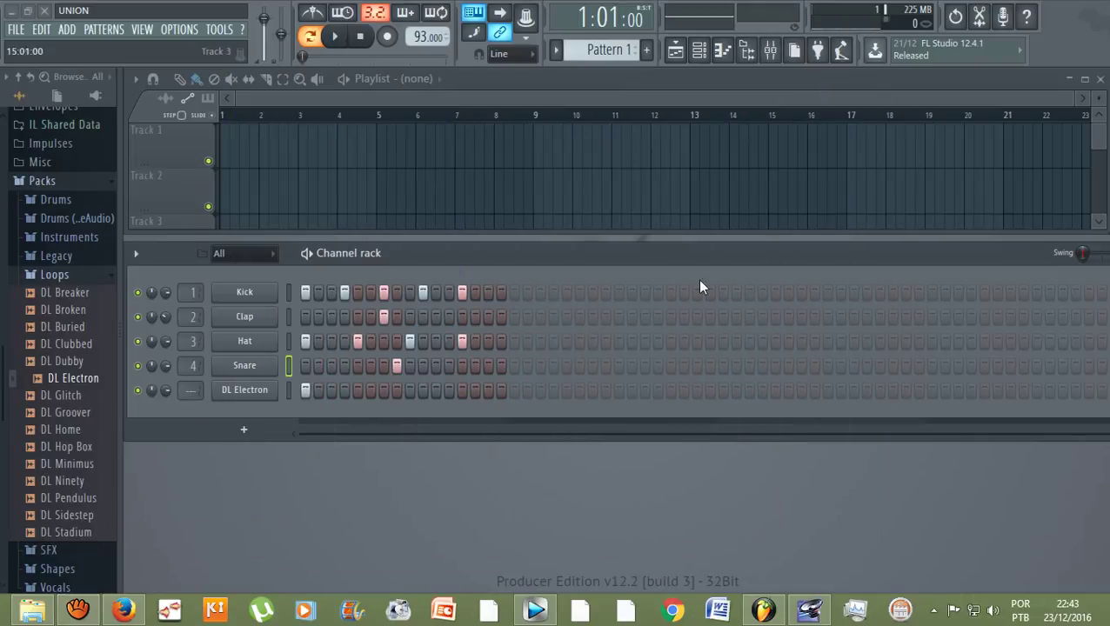
Remove the Clap hit on step 7 and play the pattern without it
left_click(383, 315)
key("space")
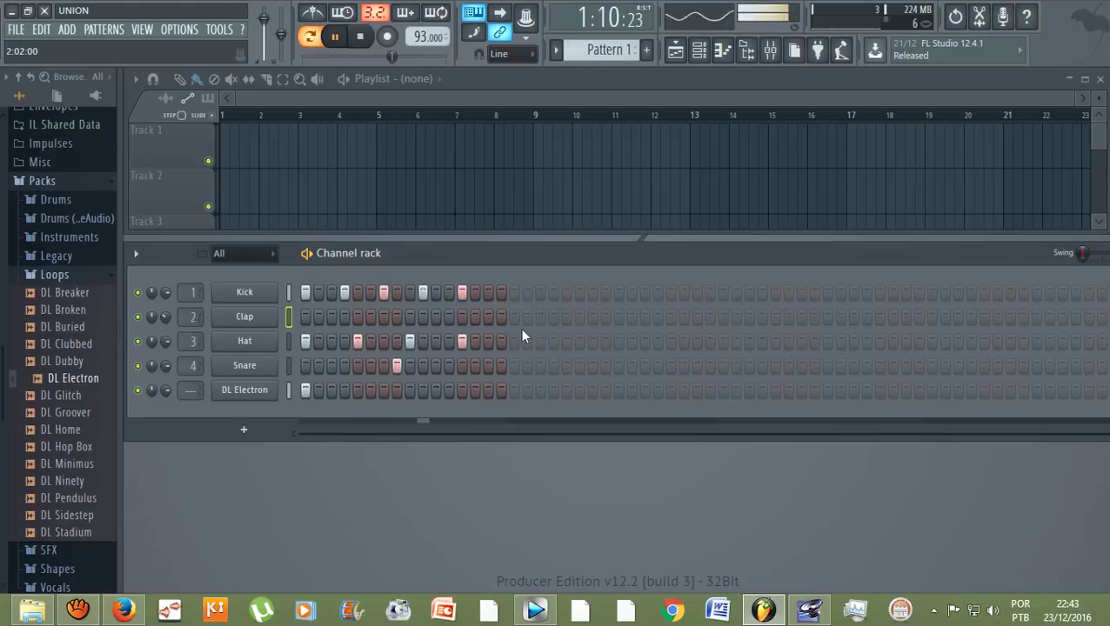
key("space")
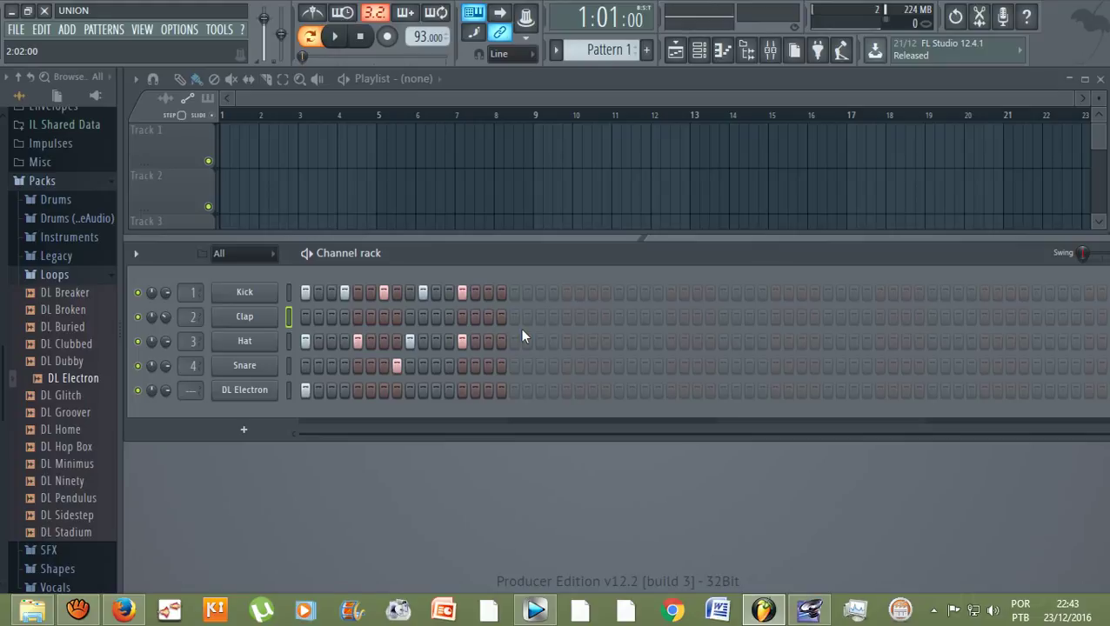
Clone the Hat channel, fill every 2 steps of the copy, and play the pattern
right_click(244, 344)
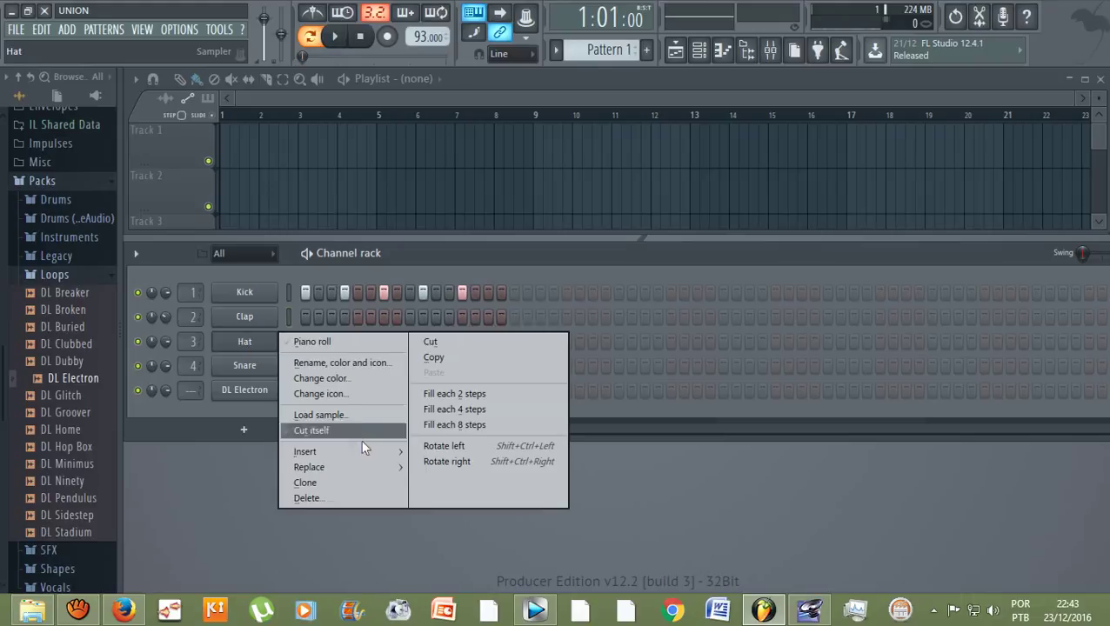
left_click(342, 481)
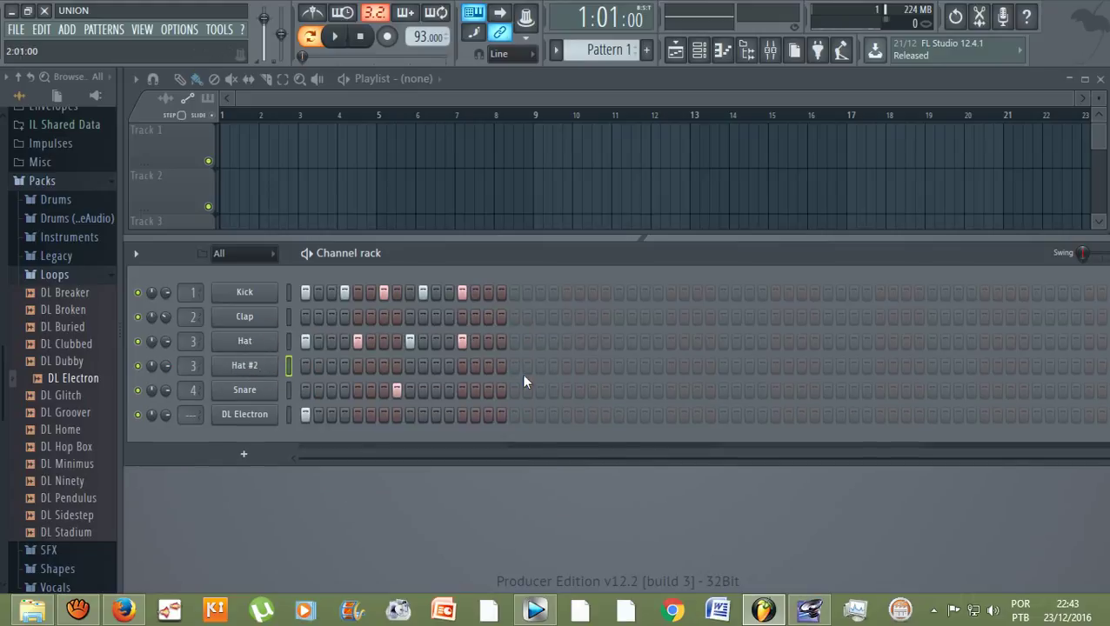
right_click(261, 365)
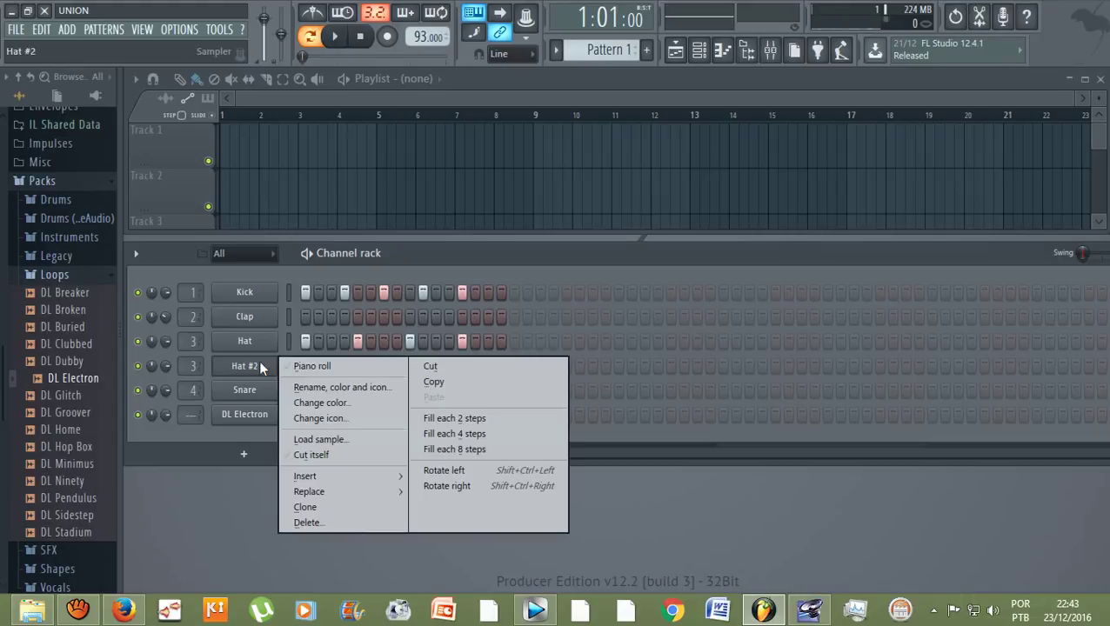
left_click(452, 418)
key("space")
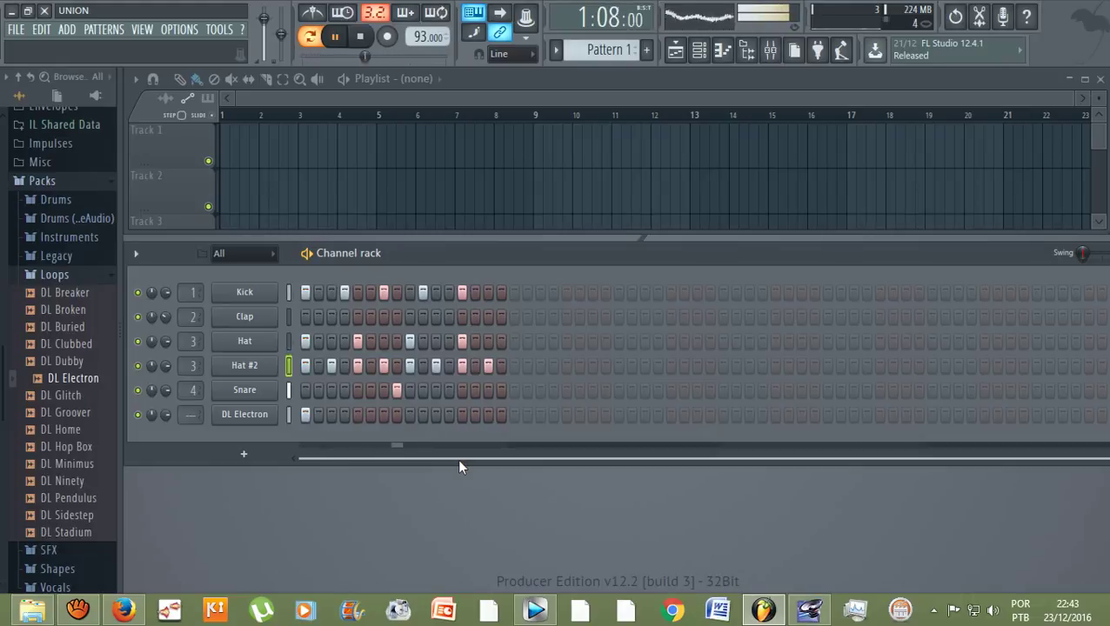
key("space")
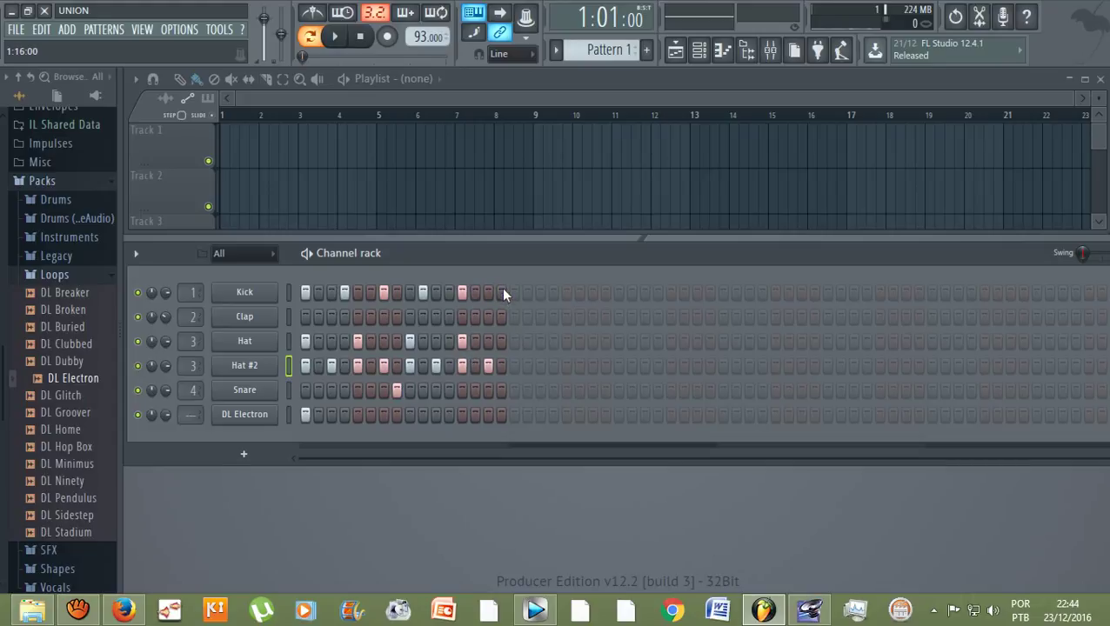
Place a Pattern 1 clip on Track 1 of the Playlist and align it with the start of the song
left_click(236, 144)
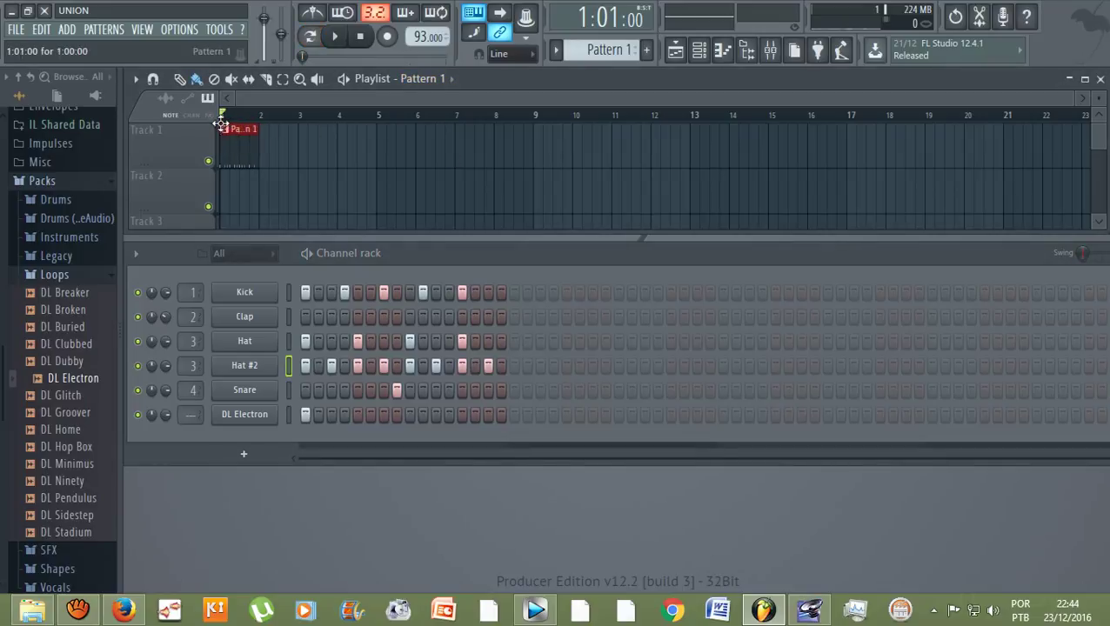
scroll(244, 122, "up", 4)
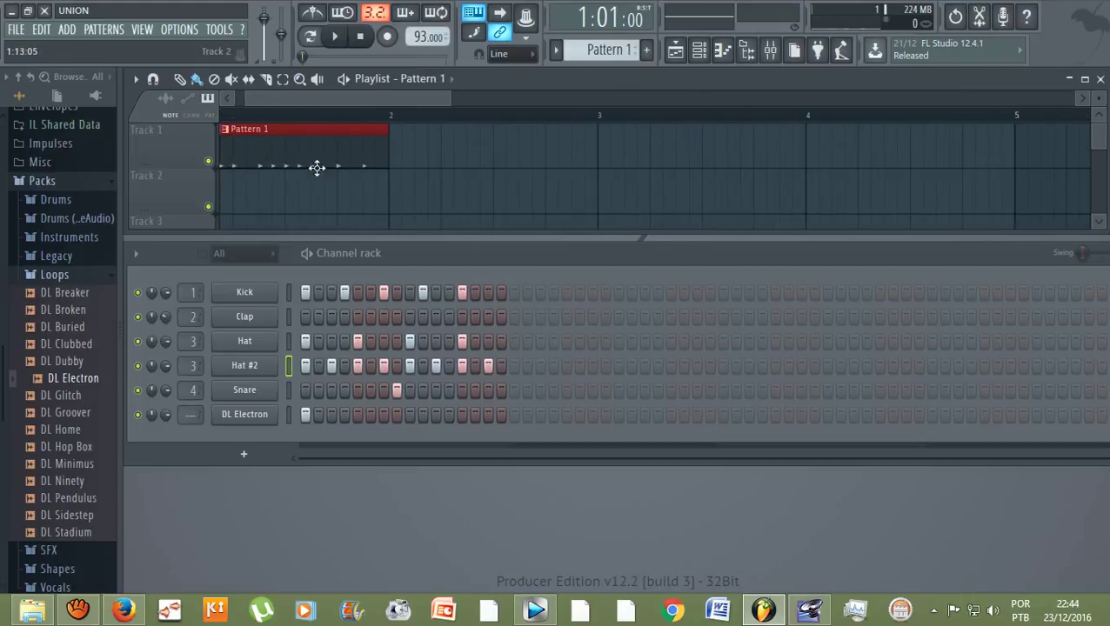
right_click(273, 143)
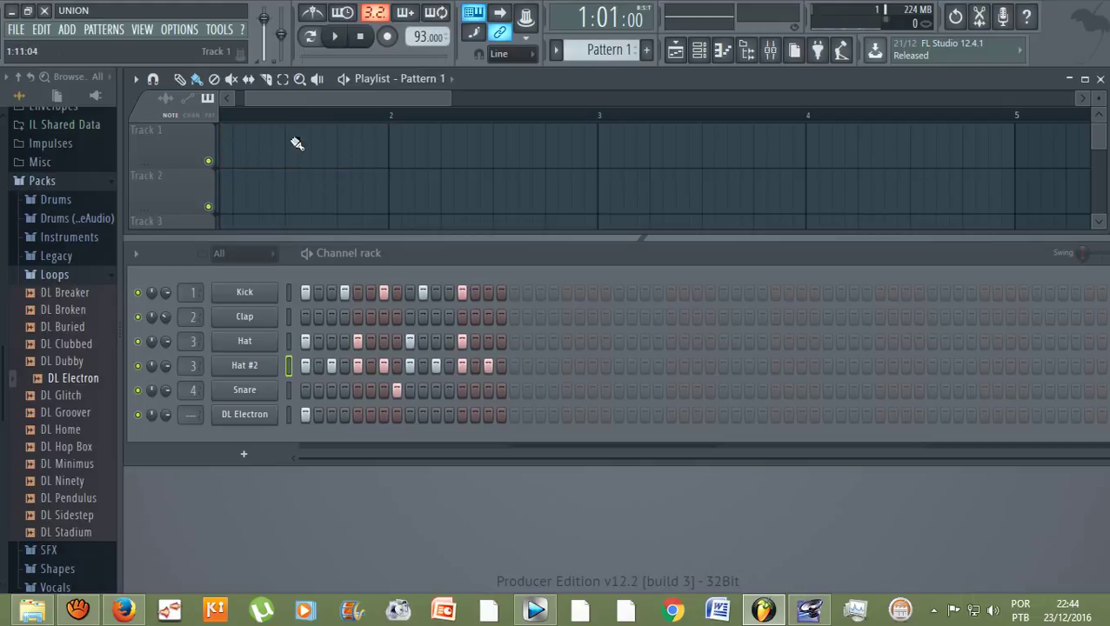
left_click(232, 146)
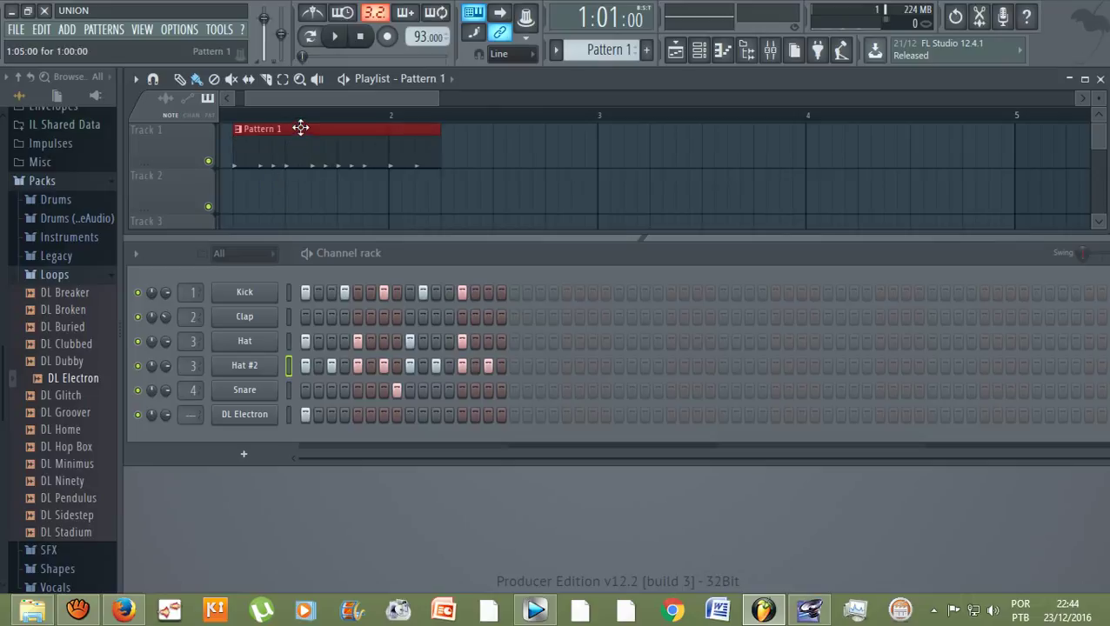
left_click_drag(301, 132, 272, 130)
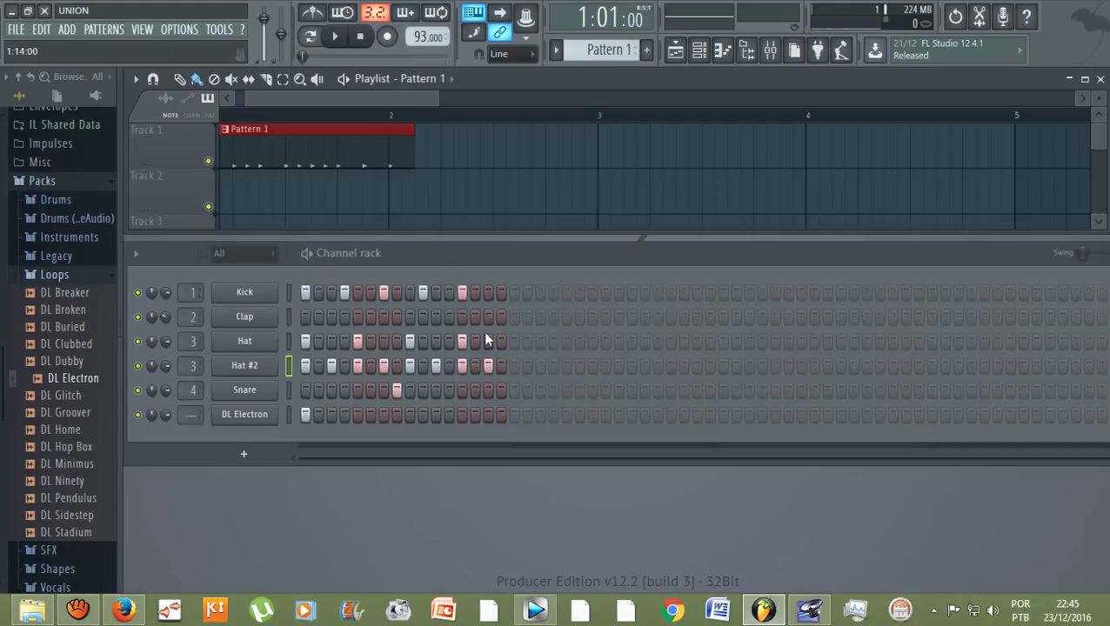
Mute the Kick, Clap, Hat, Hat #2 and Snare channels and play the song with only DL Electron active
left_click(138, 292)
left_click(137, 317)
left_click(138, 341)
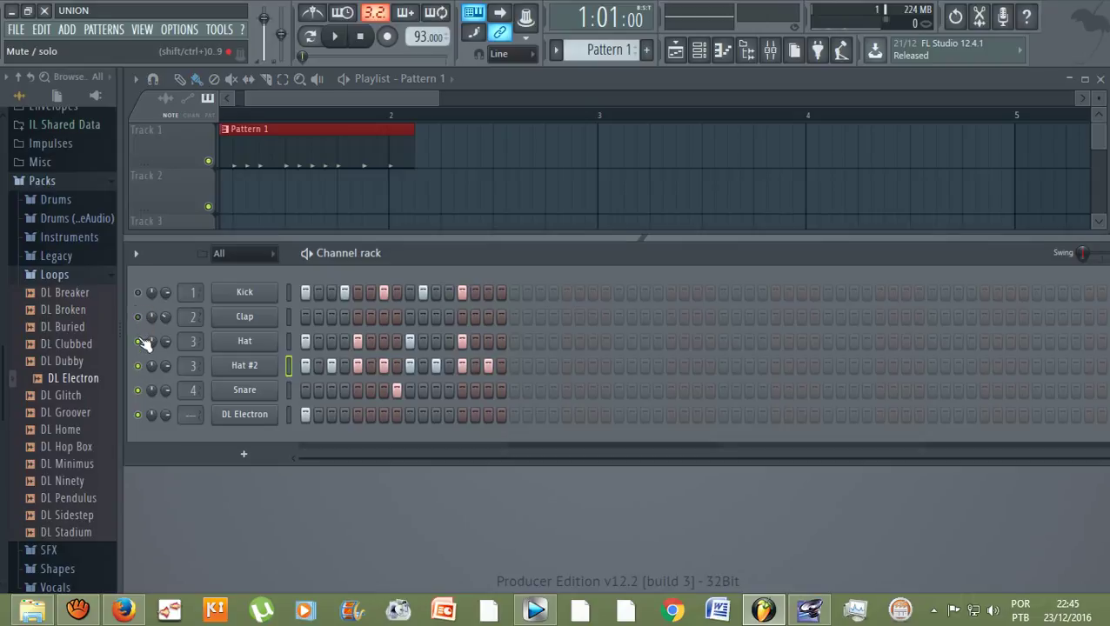
left_click(138, 365)
left_click(137, 390)
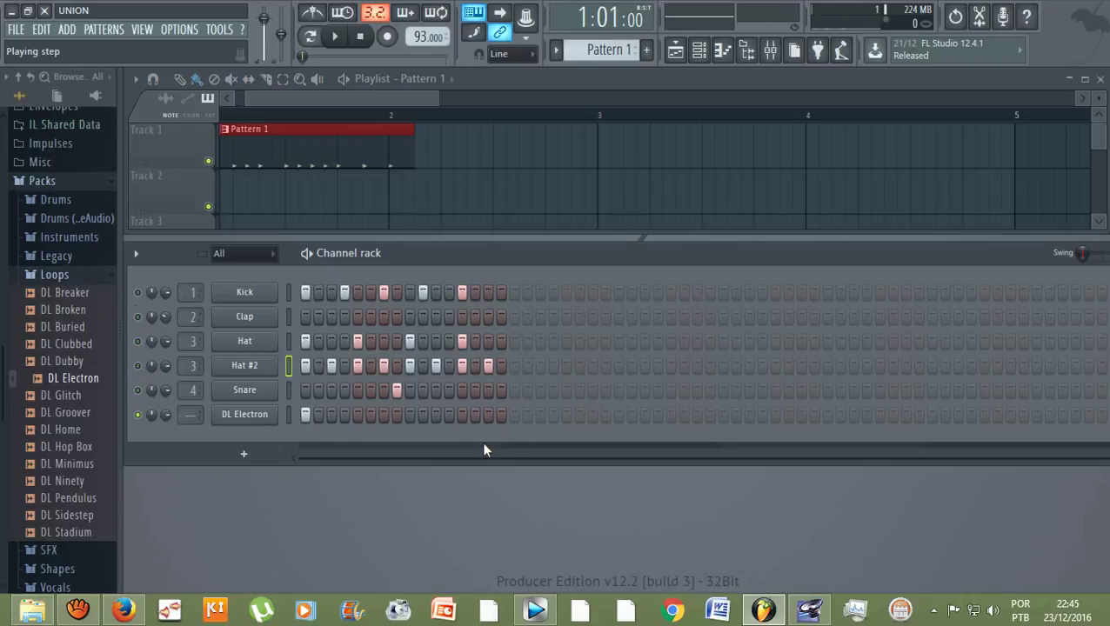
key("space")
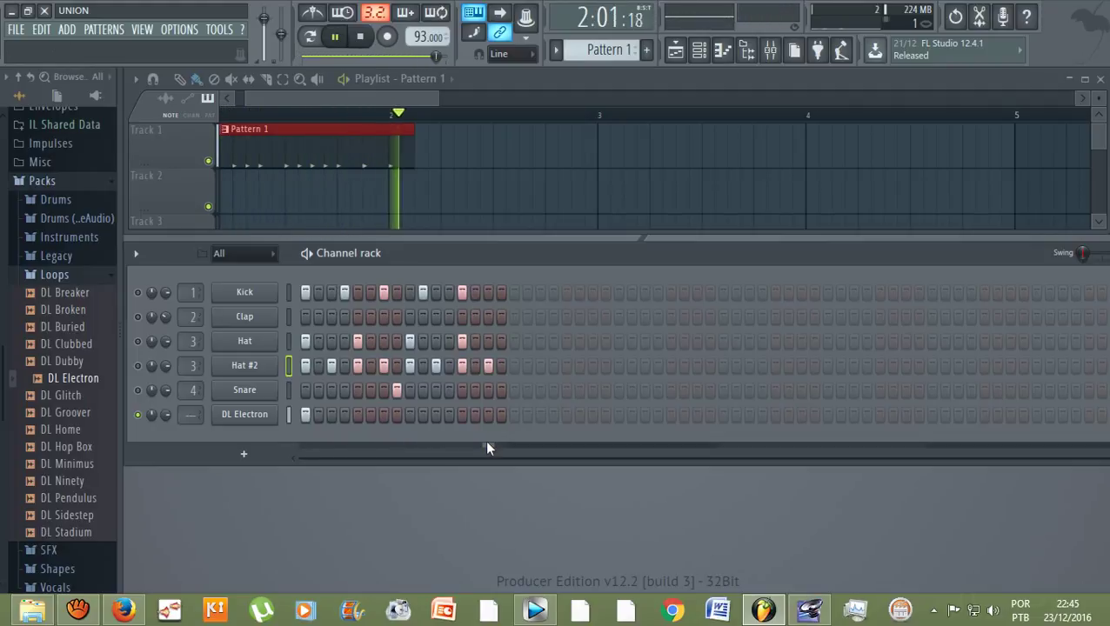
key("space")
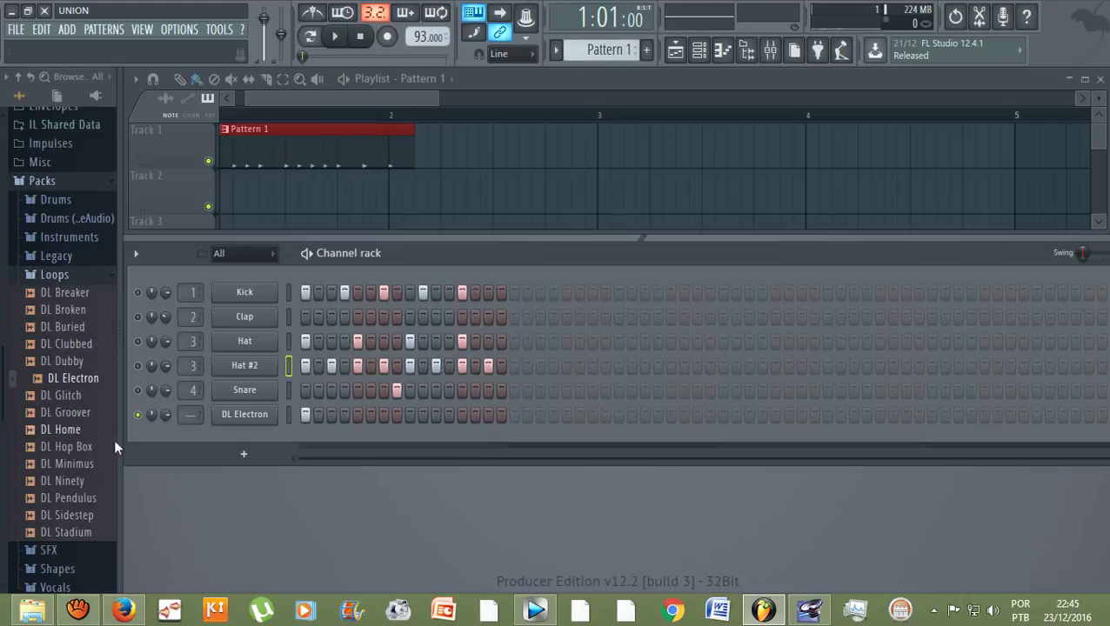
left_click(77, 609)
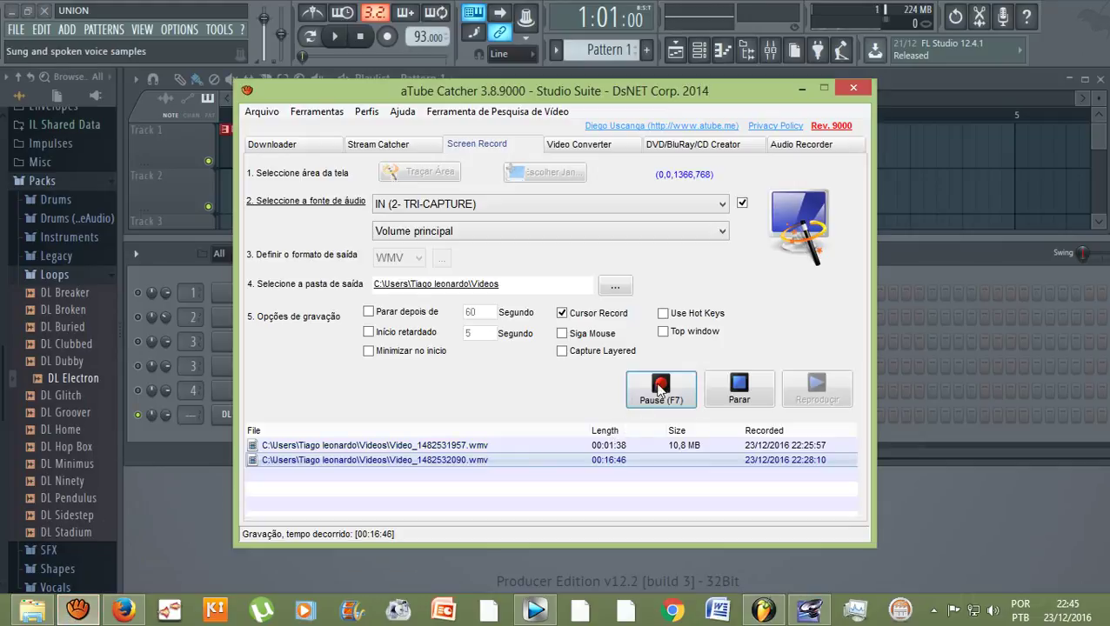
left_click(802, 90)
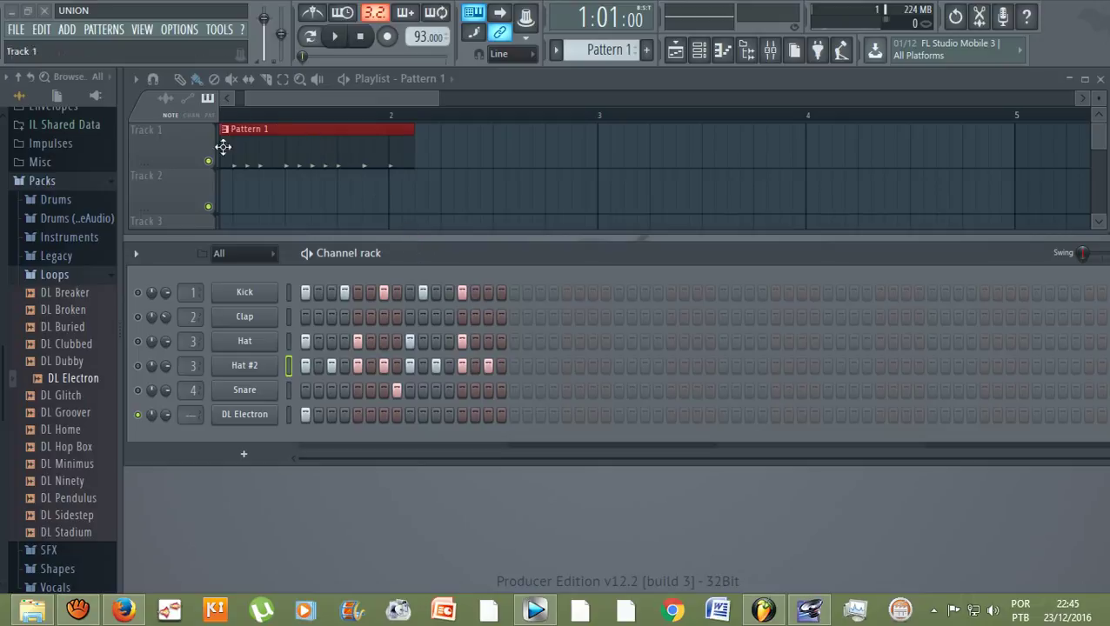
Start an MP3 export of the song and choose the favorite folder Beats as the destination
left_click(16, 29)
mouse_move(77, 165)
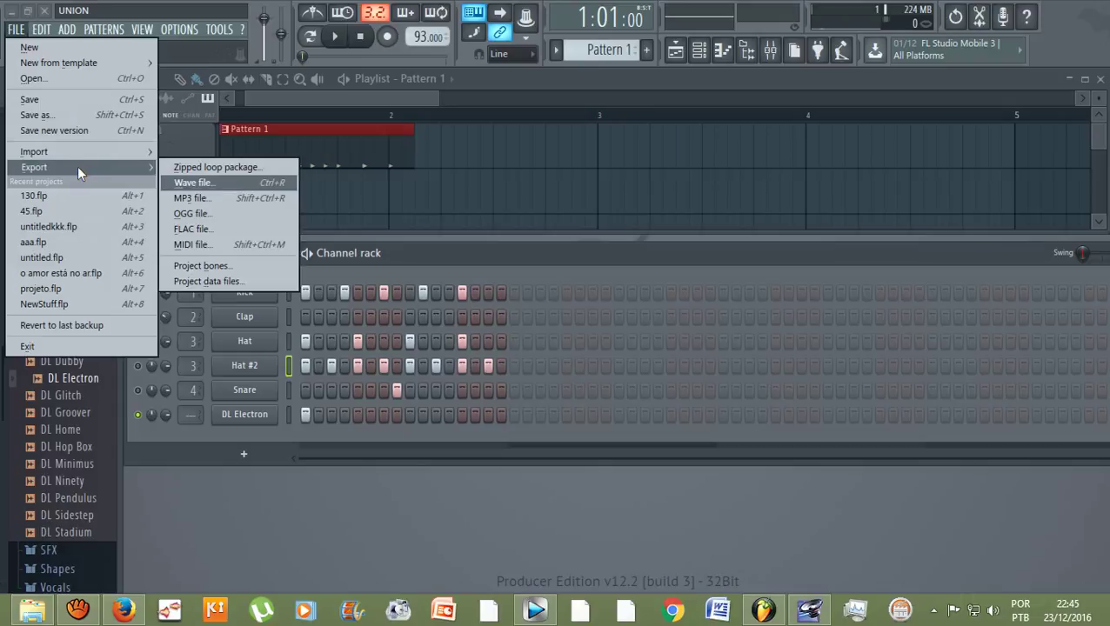
left_click(197, 197)
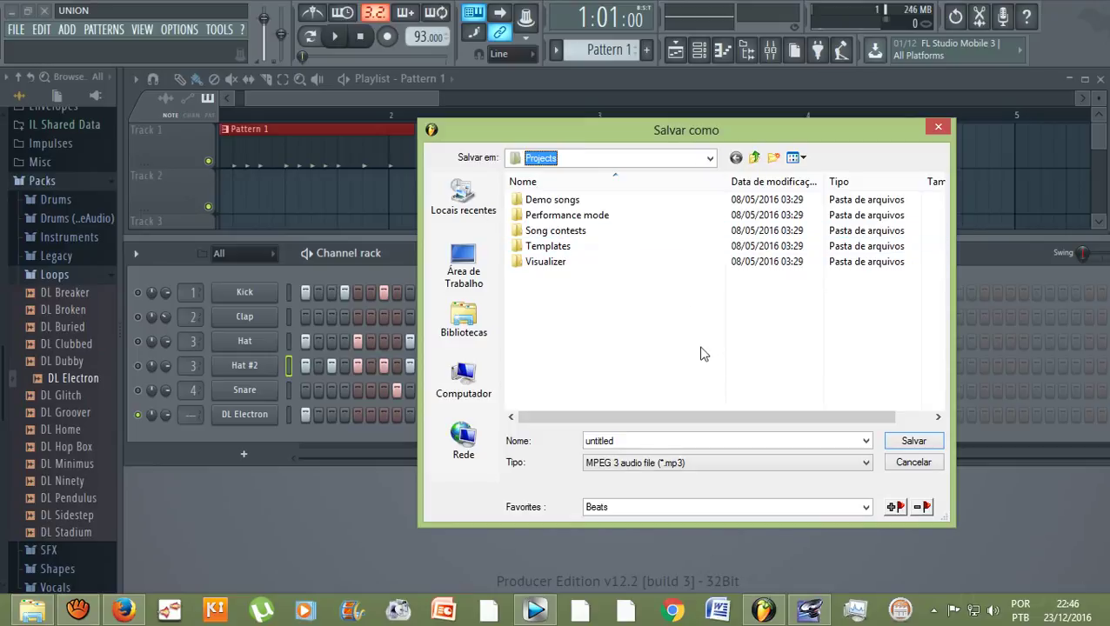
left_click(614, 508)
left_click(602, 521)
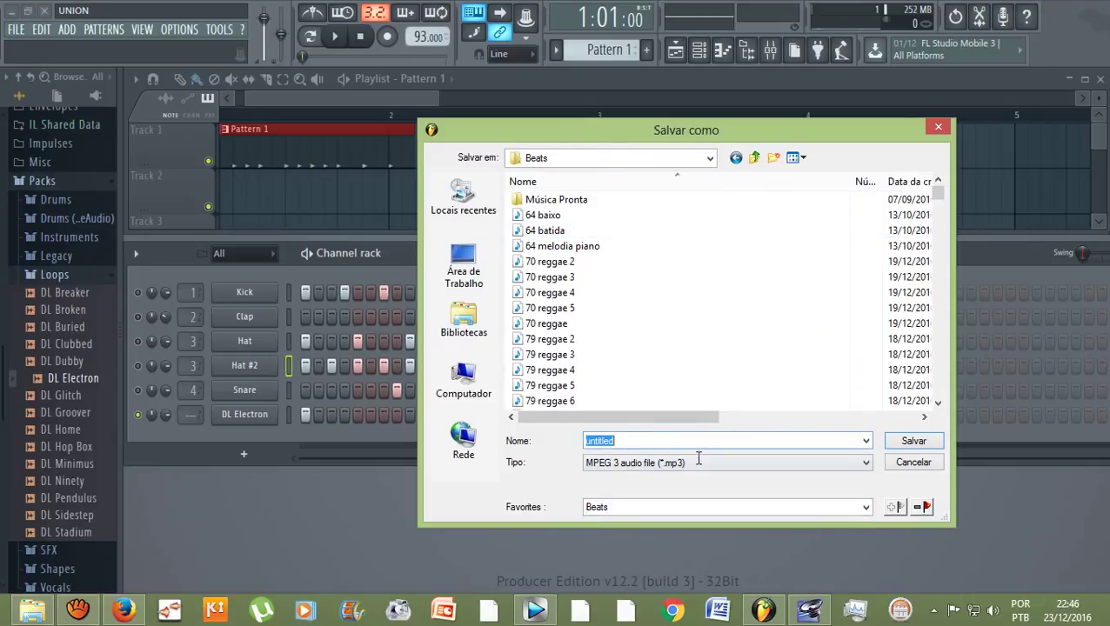
Name the MP3 file "prévia 1", save it and render the full song
type("preveria")
key("Left")
key("Left")
key("Left")
key("Left")
key("Left")
key("Delete")
key("Delete")
key("Delete")
key("Delete")
type("é")
key("End")
type("1")
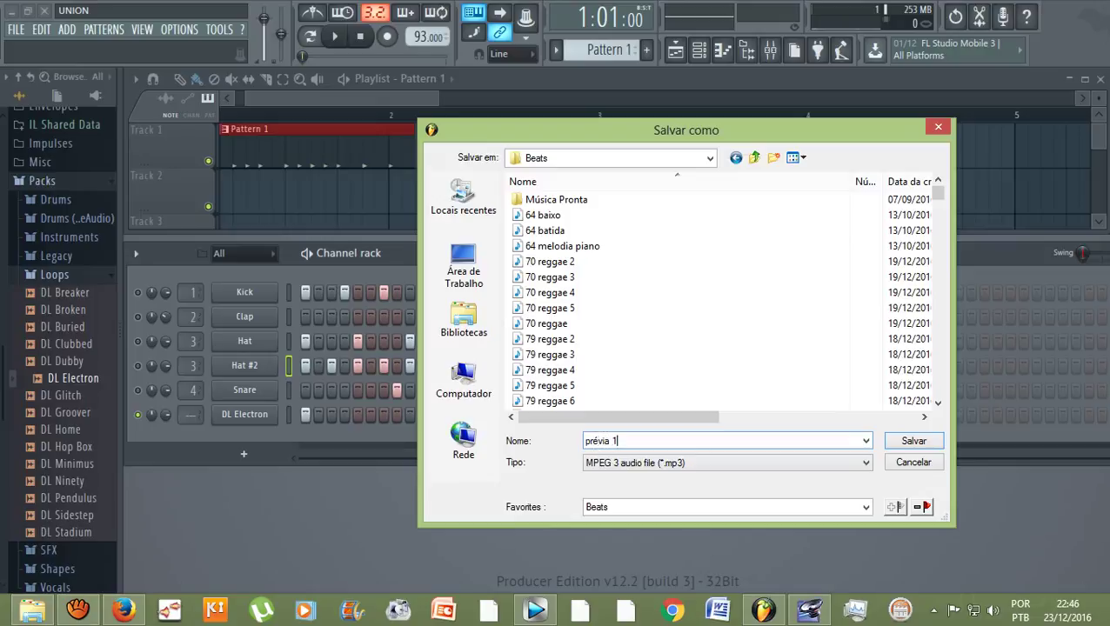
left_click(909, 443)
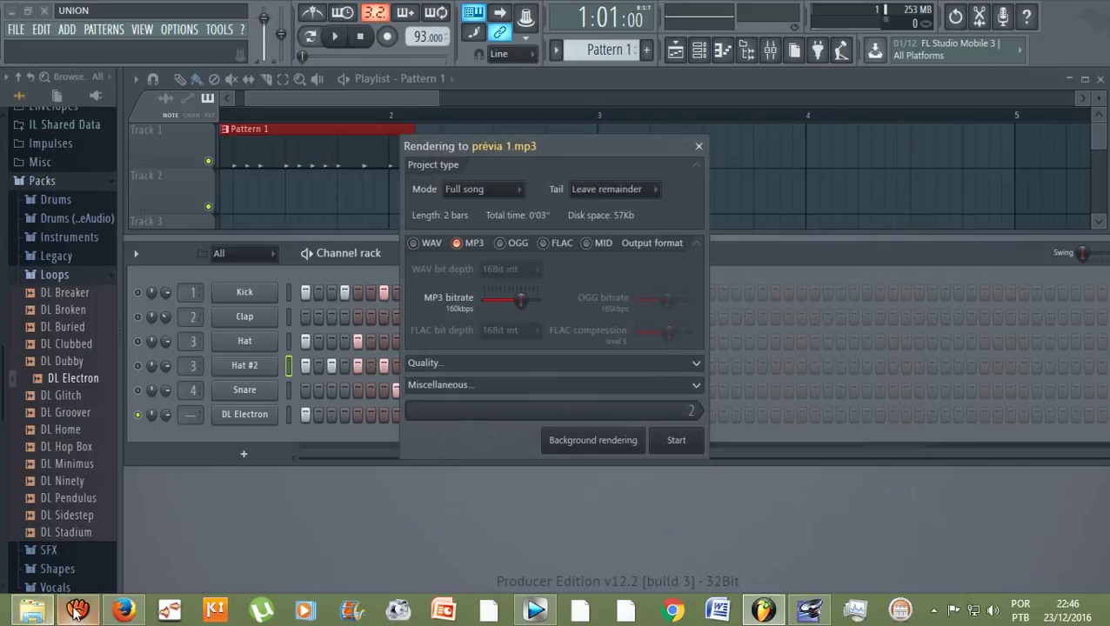
left_click(676, 441)
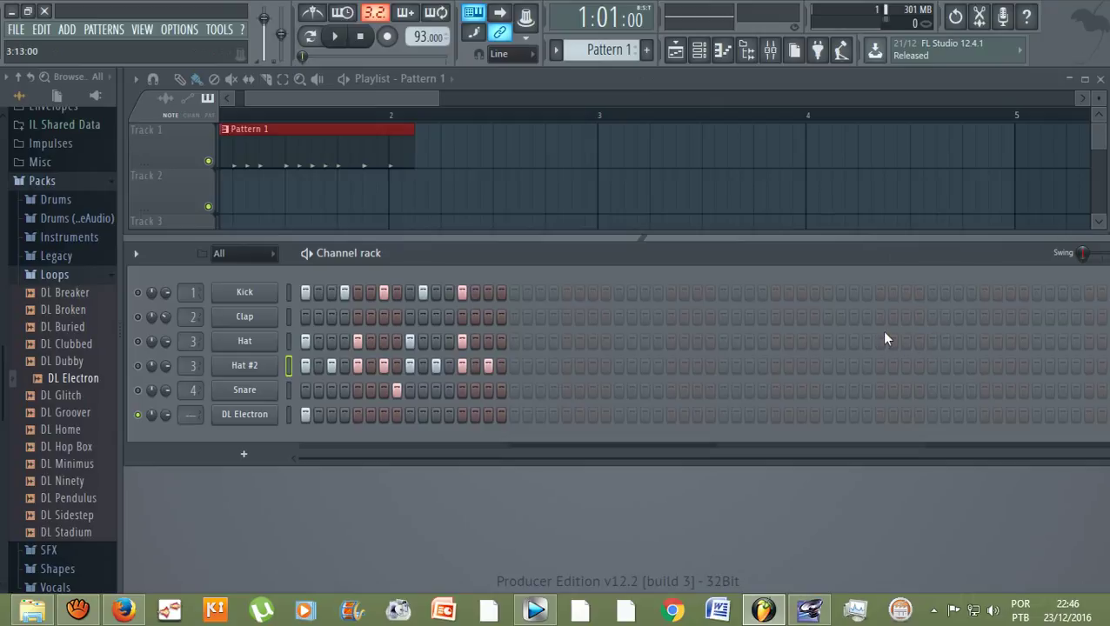
Switch to Adobe Audition and import the audio file prévia 1 from the Beats folder
left_click(816, 606)
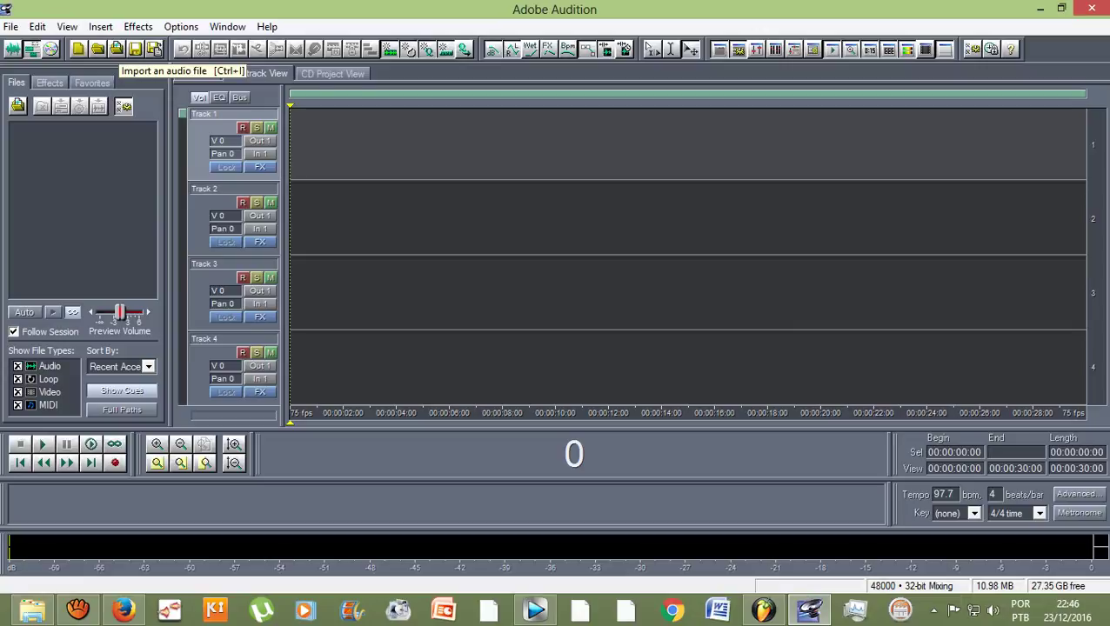
left_click(117, 49)
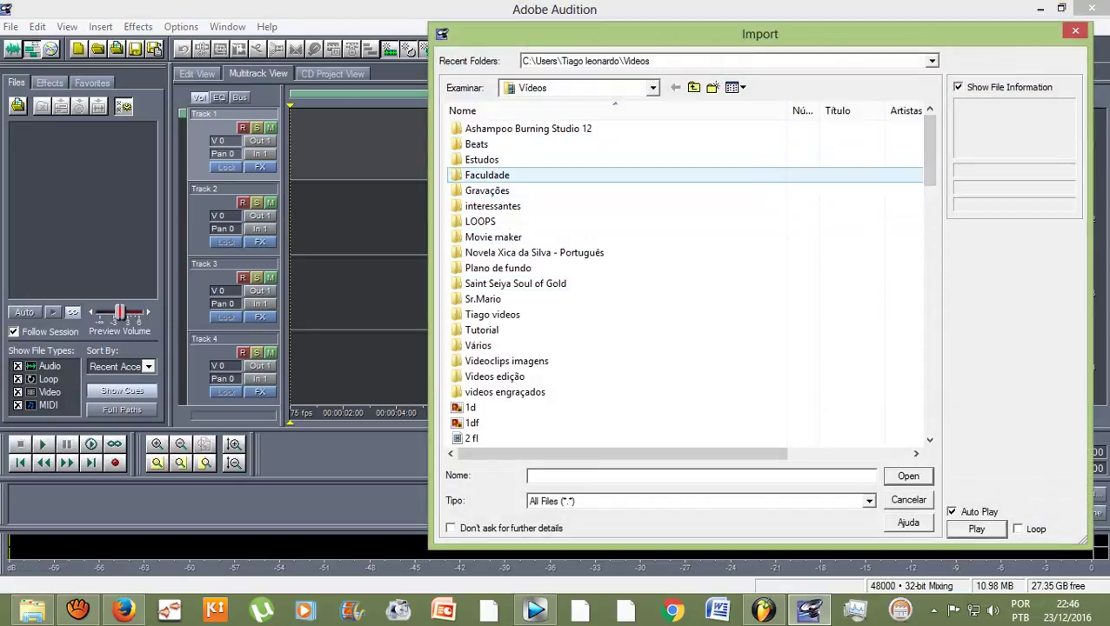
double_click(477, 144)
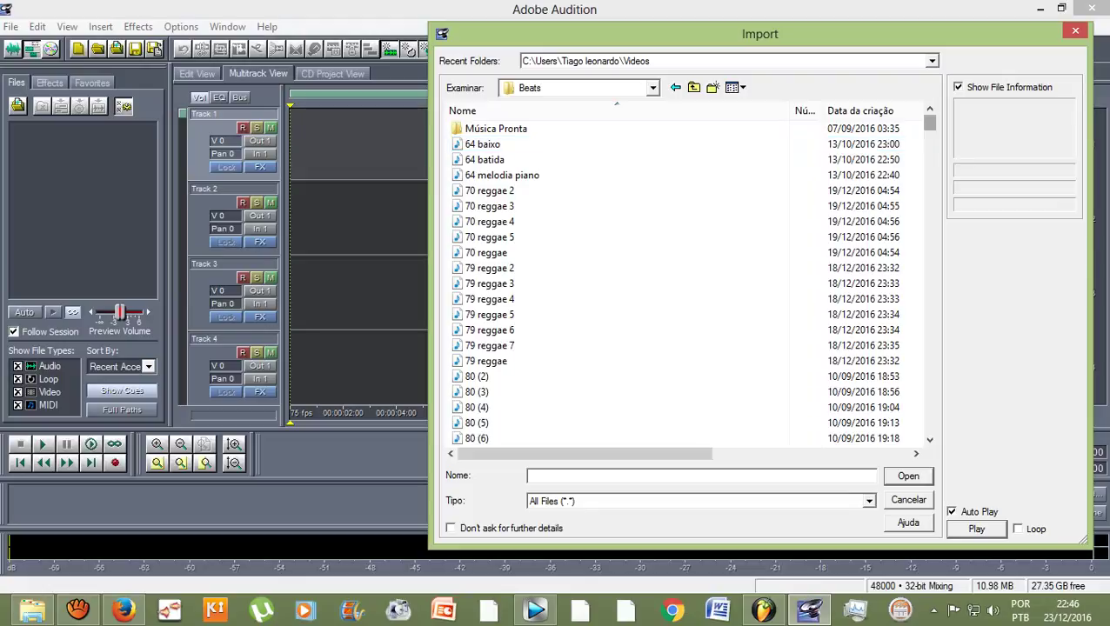
scroll(673, 281, "down", 20)
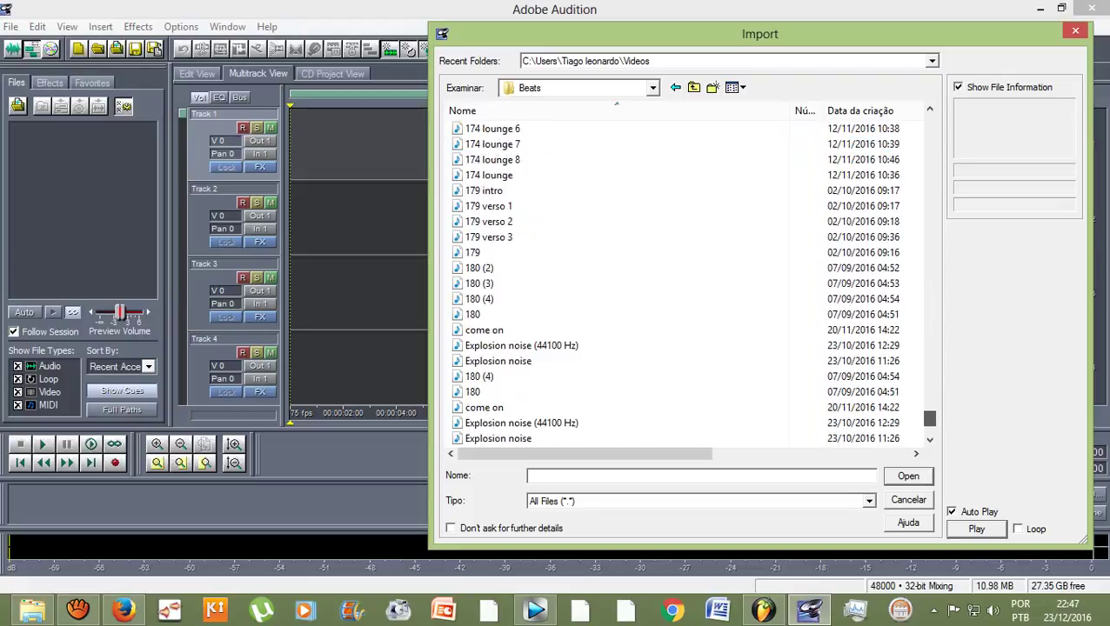
scroll(673, 374, "down", 2)
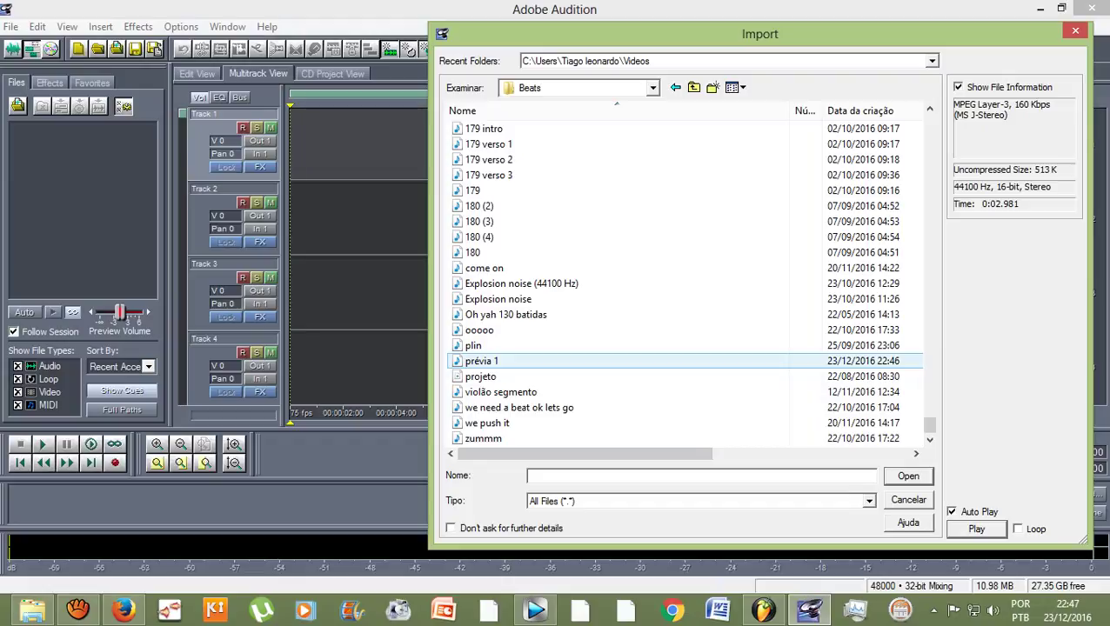
key("Return")
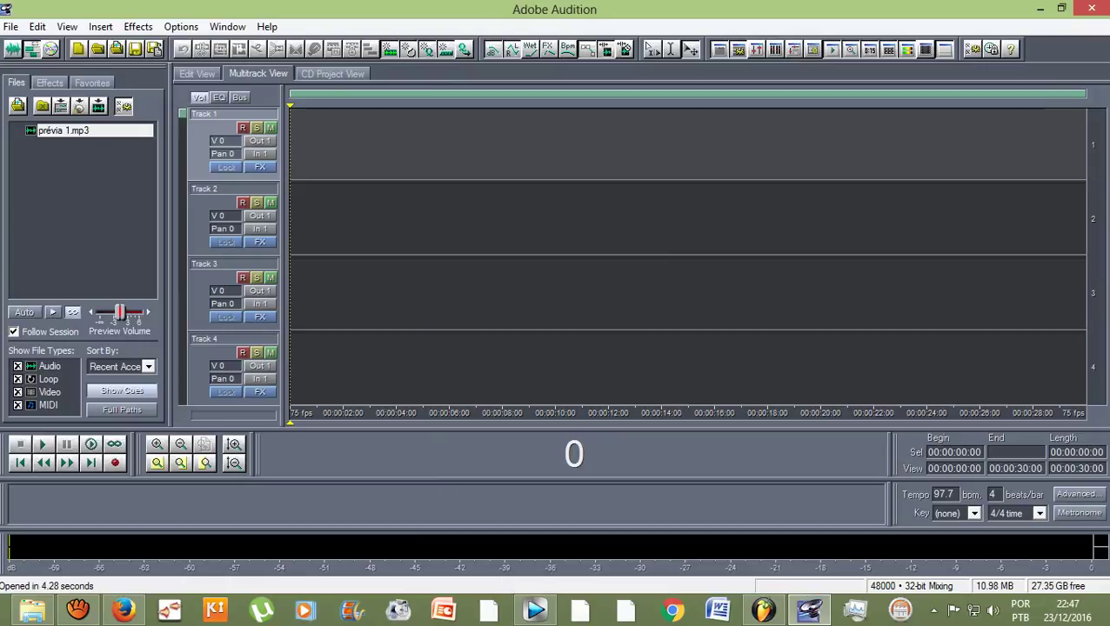
Place prévia 1.mp3 at the start of Track 1 in the multitrack session and play it
left_click_drag(63, 131, 292, 139)
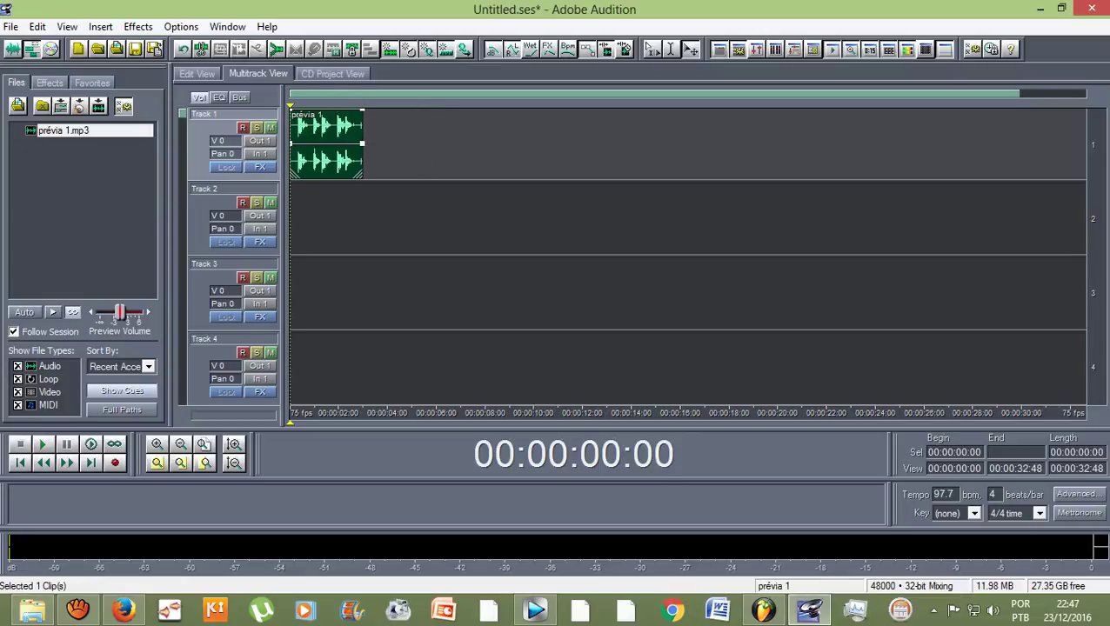
key("space")
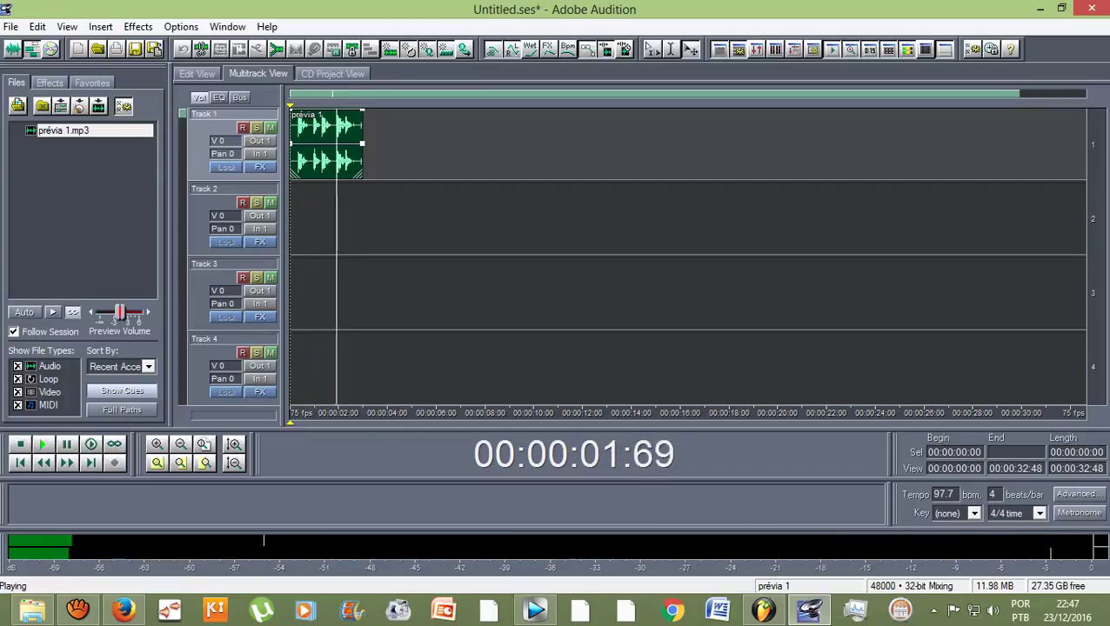
key("space")
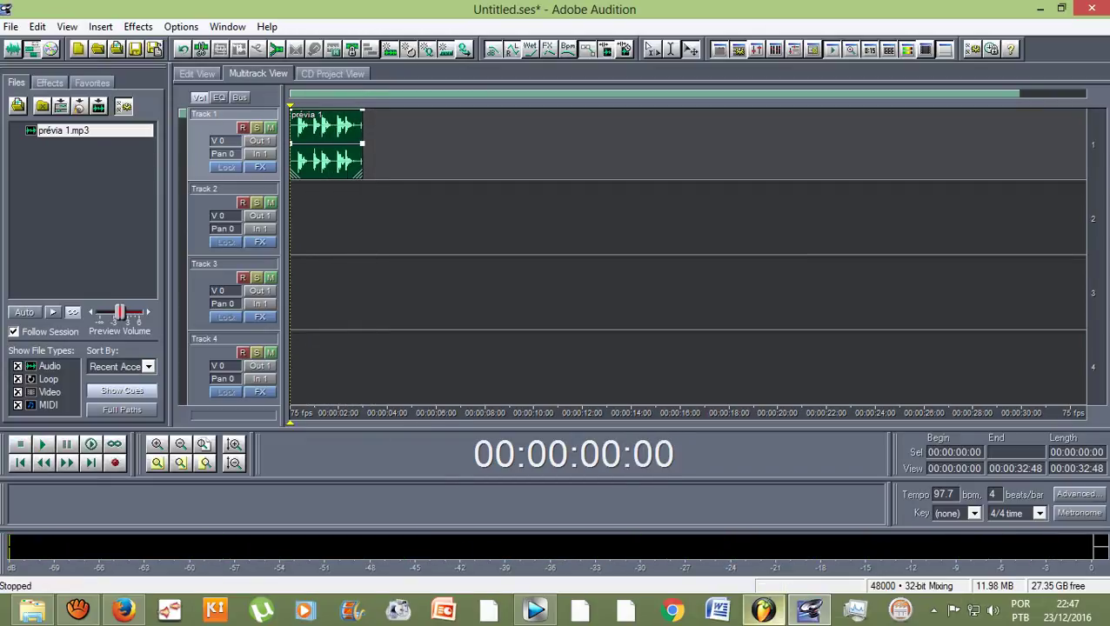
Switch back to FL Studio and unmute the Hat channel
left_click(763, 610)
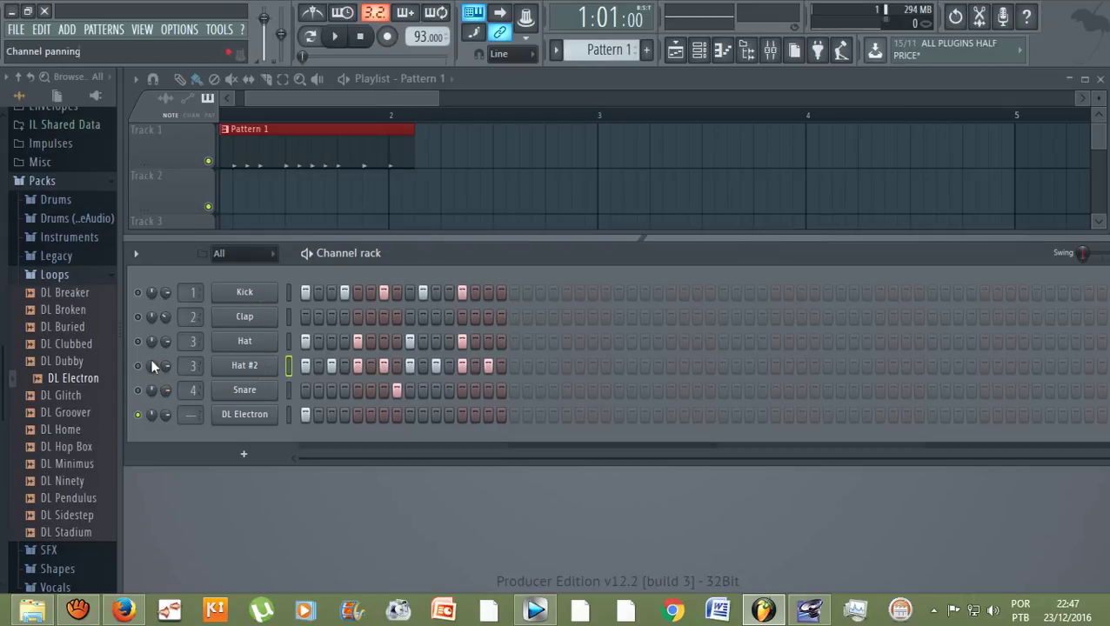
left_click(138, 341)
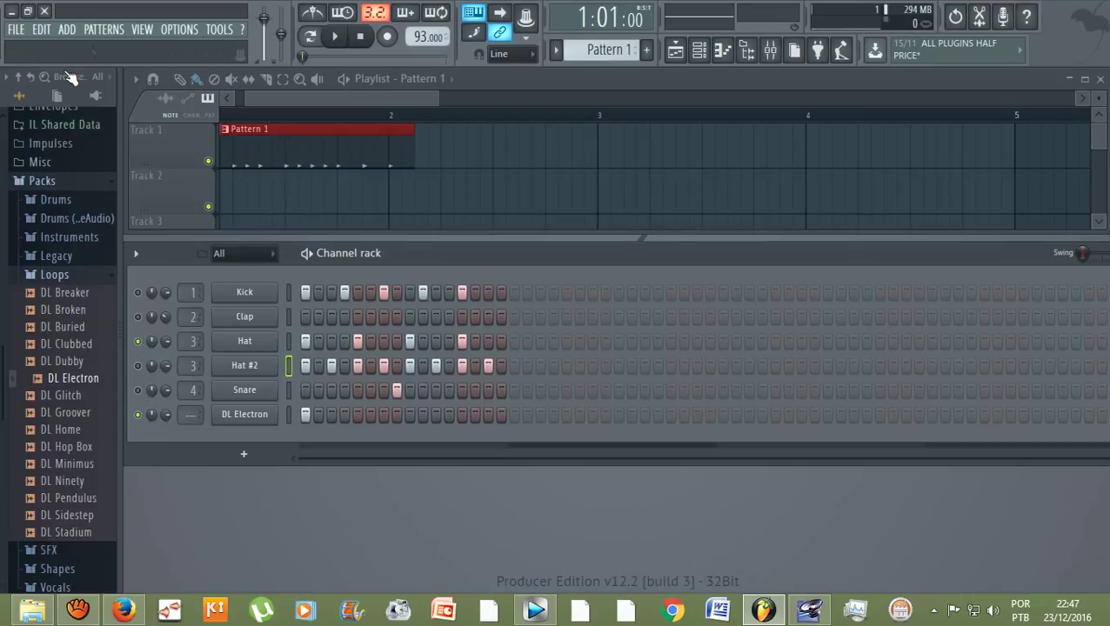
Start exporting the project as an MP3 file and choose the favourite Beats folder as its destination
left_click(15, 29)
mouse_move(114, 165)
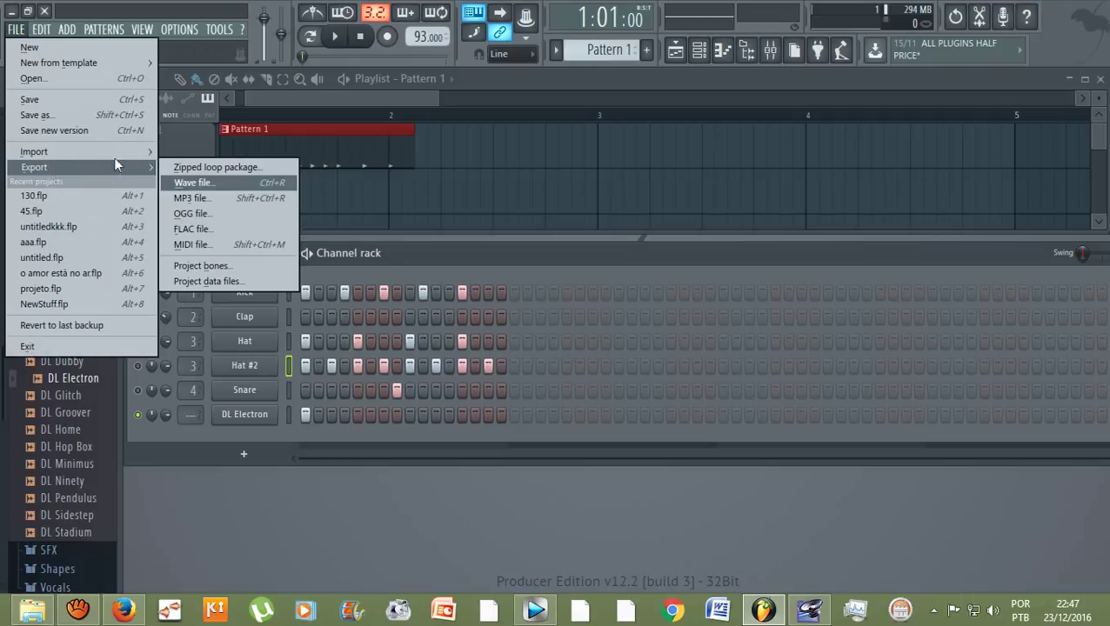
left_click(224, 196)
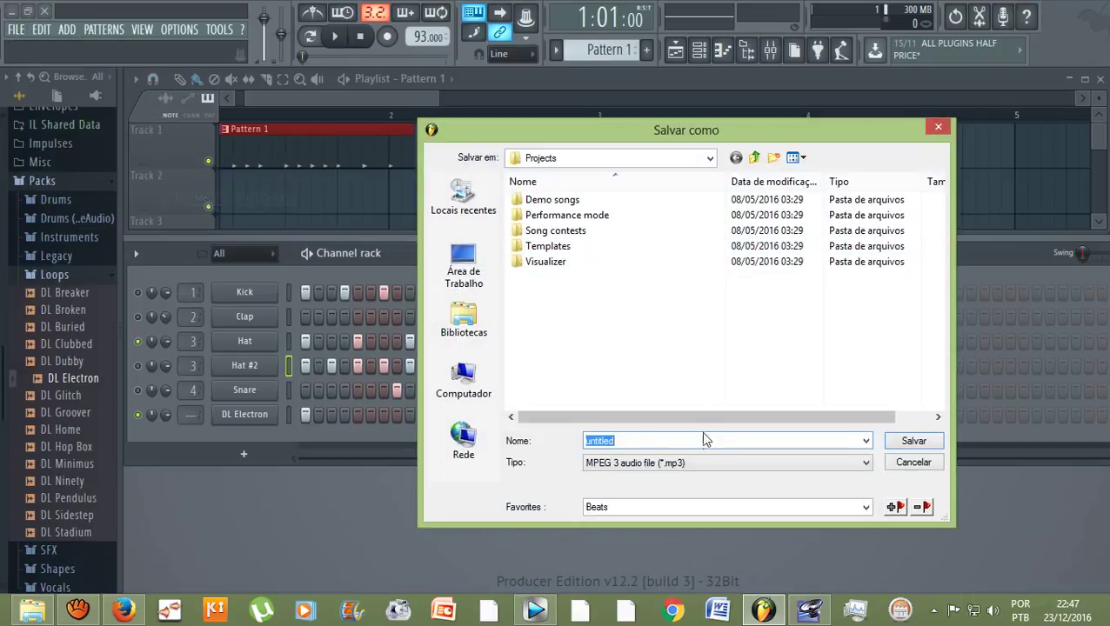
left_click(615, 507)
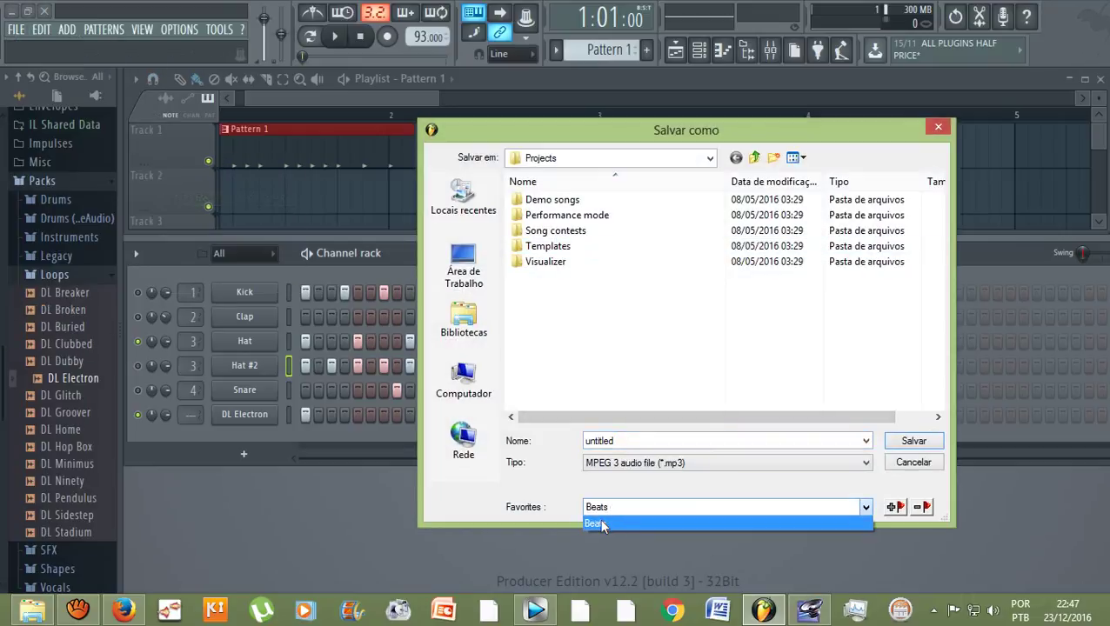
left_click(599, 520)
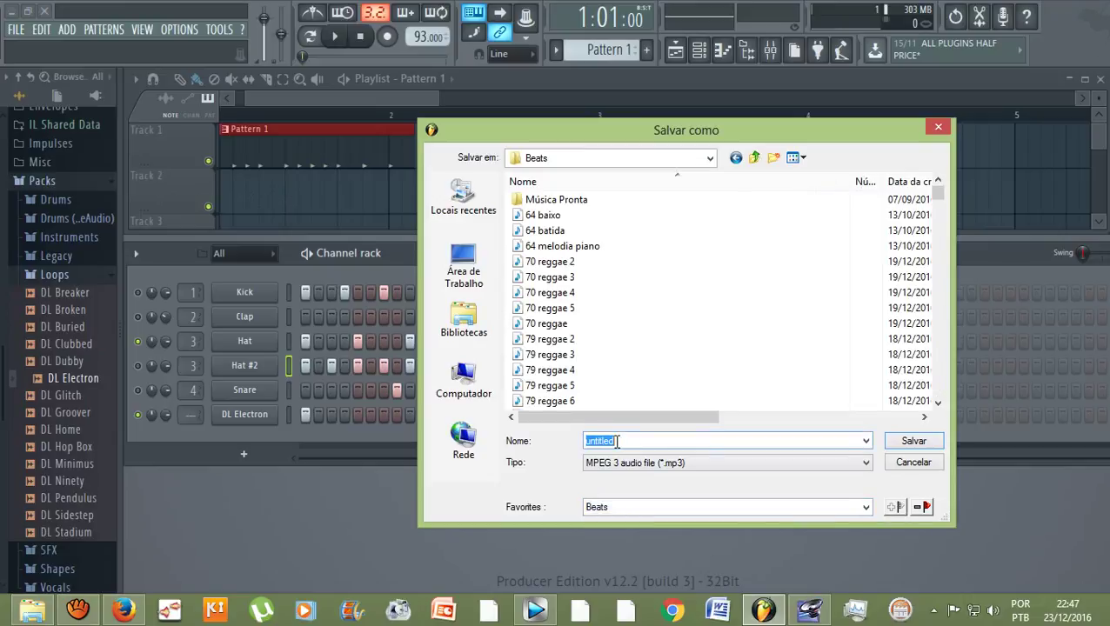
Name the MP3 file "prévia 2", save it and render the full song
type("pr")
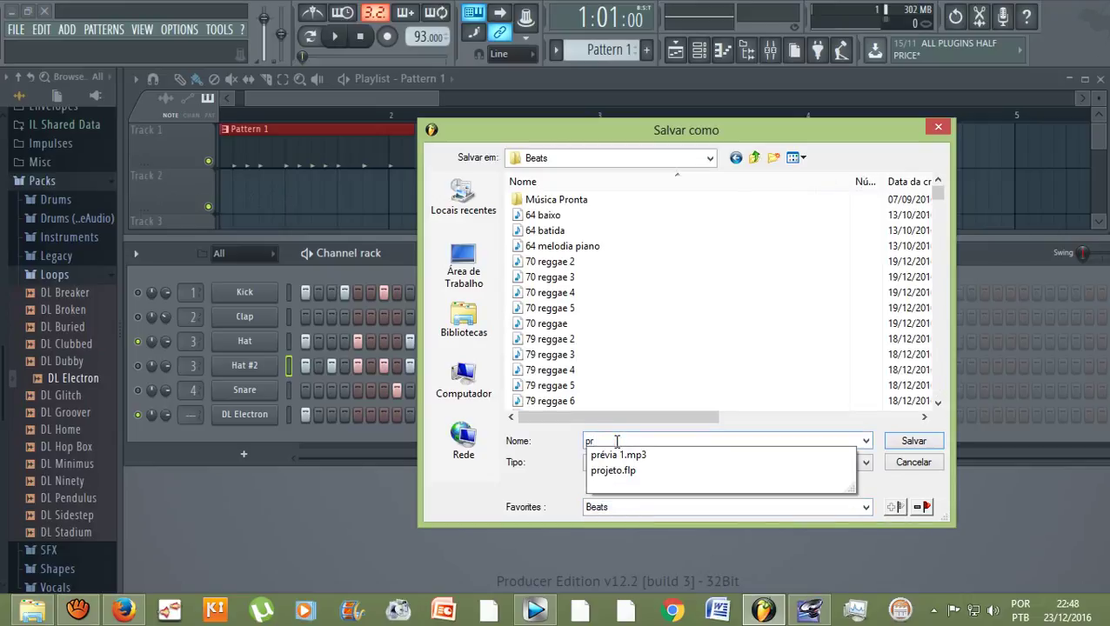
type("évia 2")
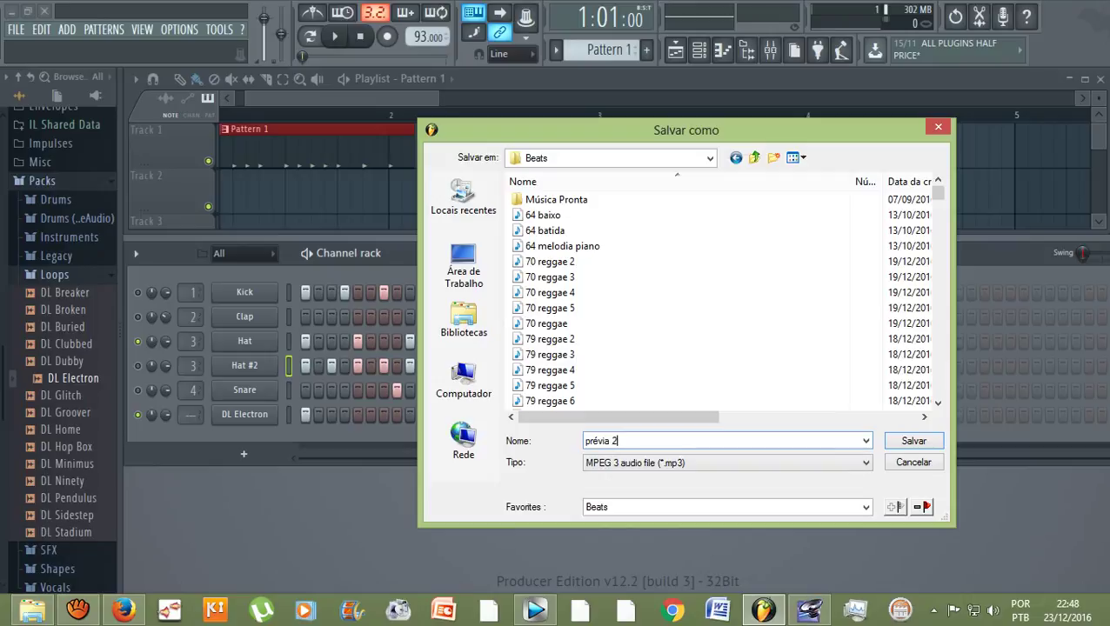
left_click(920, 441)
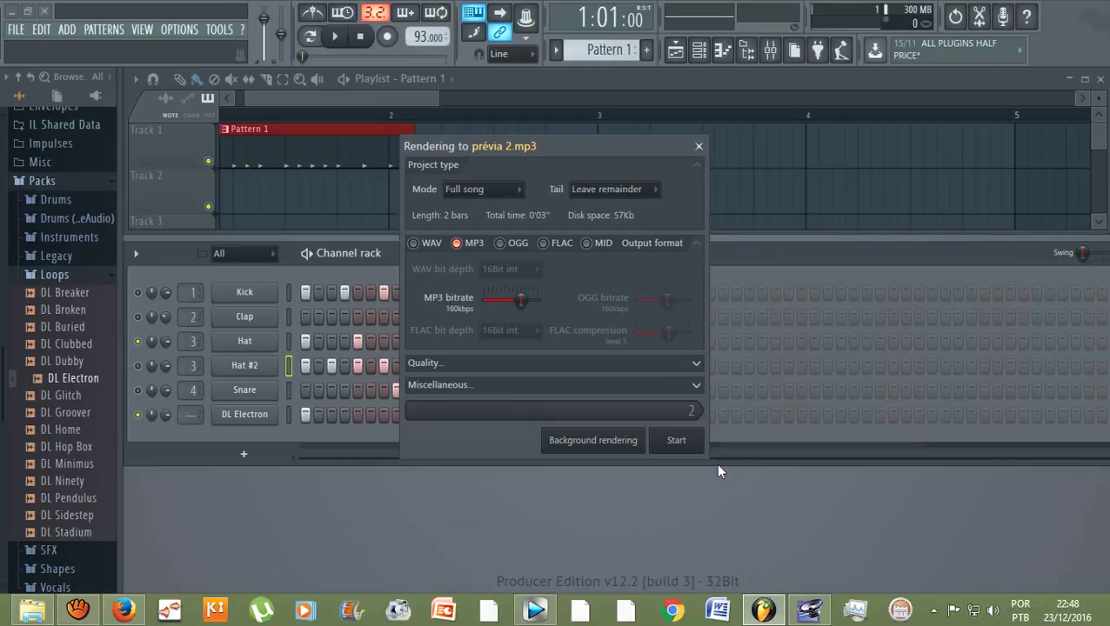
left_click(681, 439)
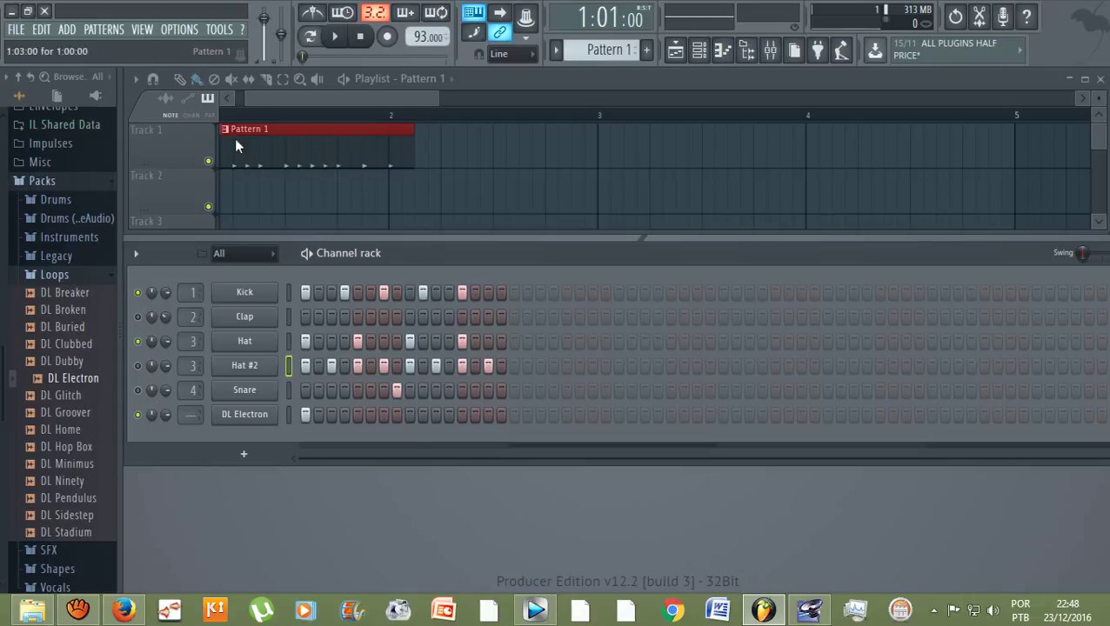
Start another MP3 export of the project and set the Beats folder as the save location
left_click(17, 33)
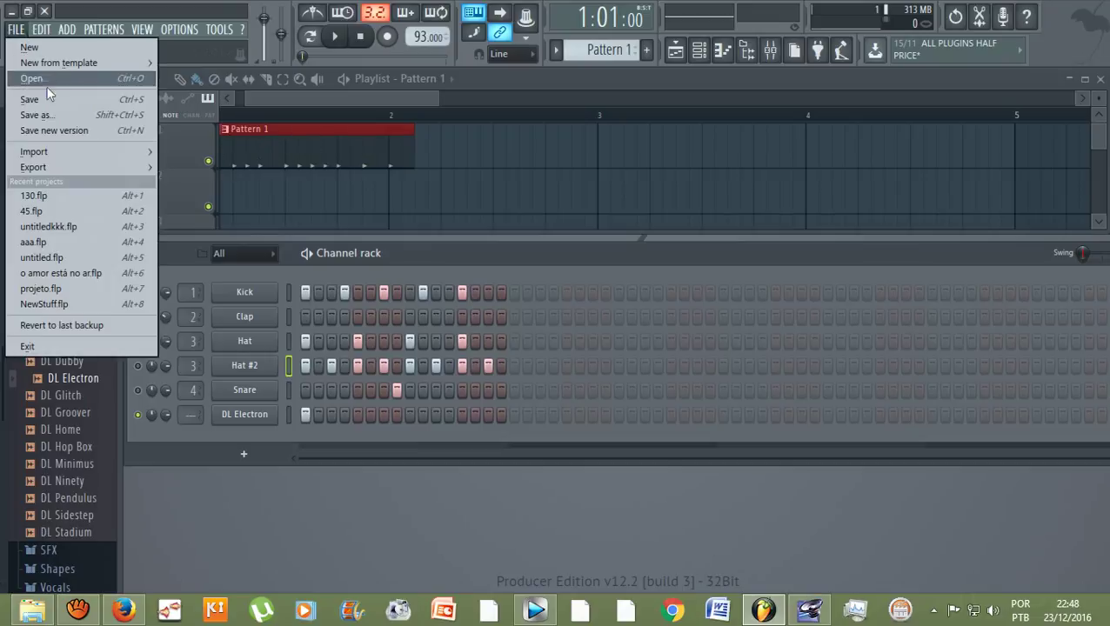
mouse_move(66, 168)
left_click(288, 198)
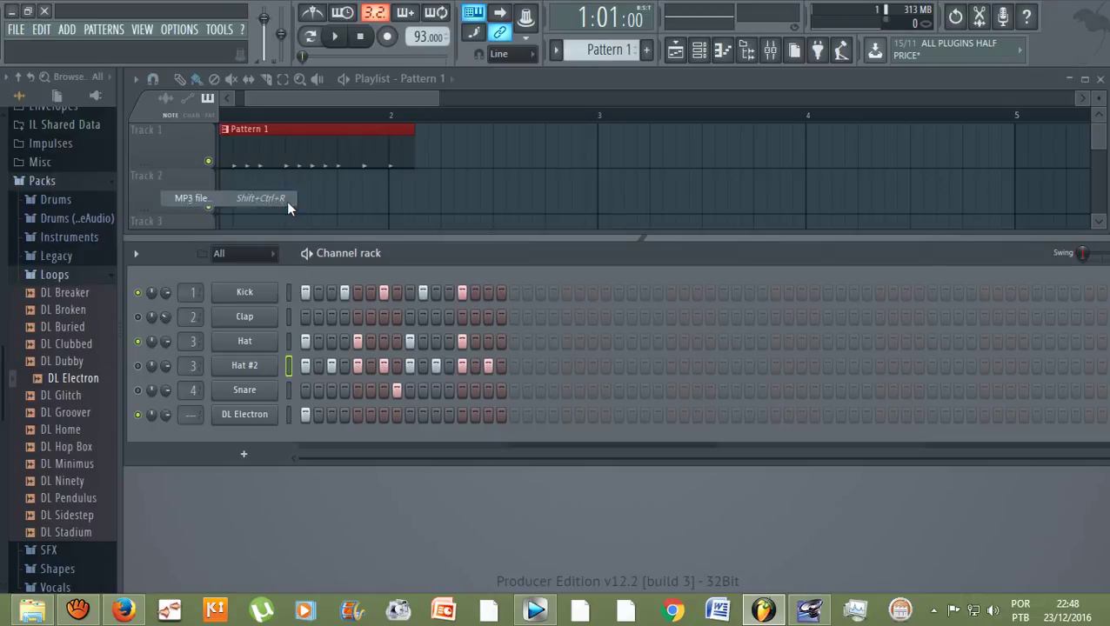
left_click(661, 507)
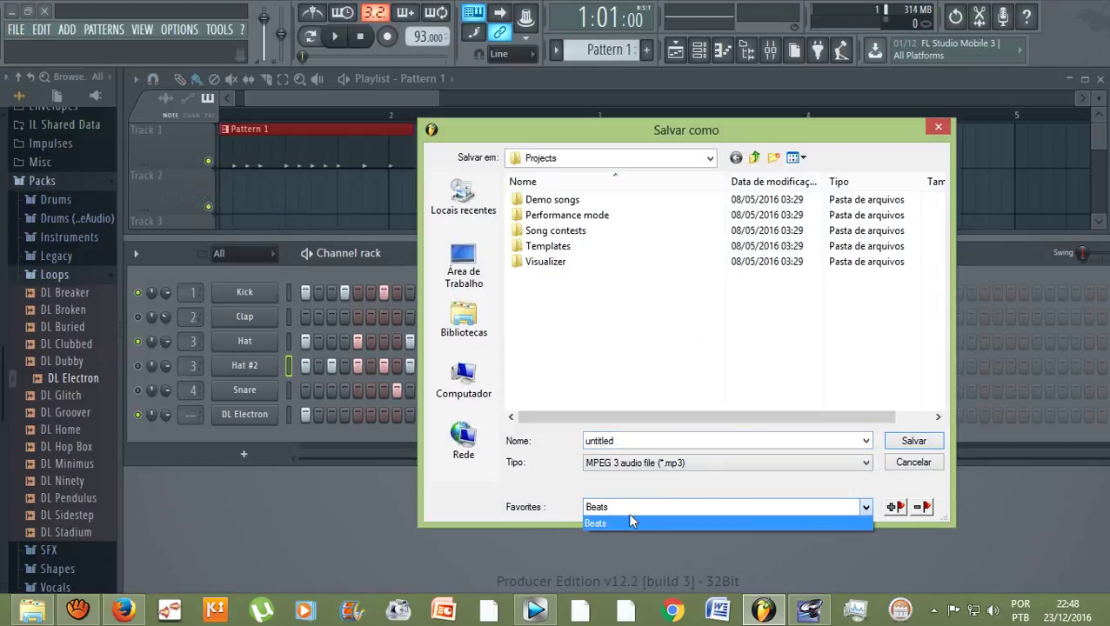
left_click(631, 523)
left_click(632, 511)
left_click(628, 522)
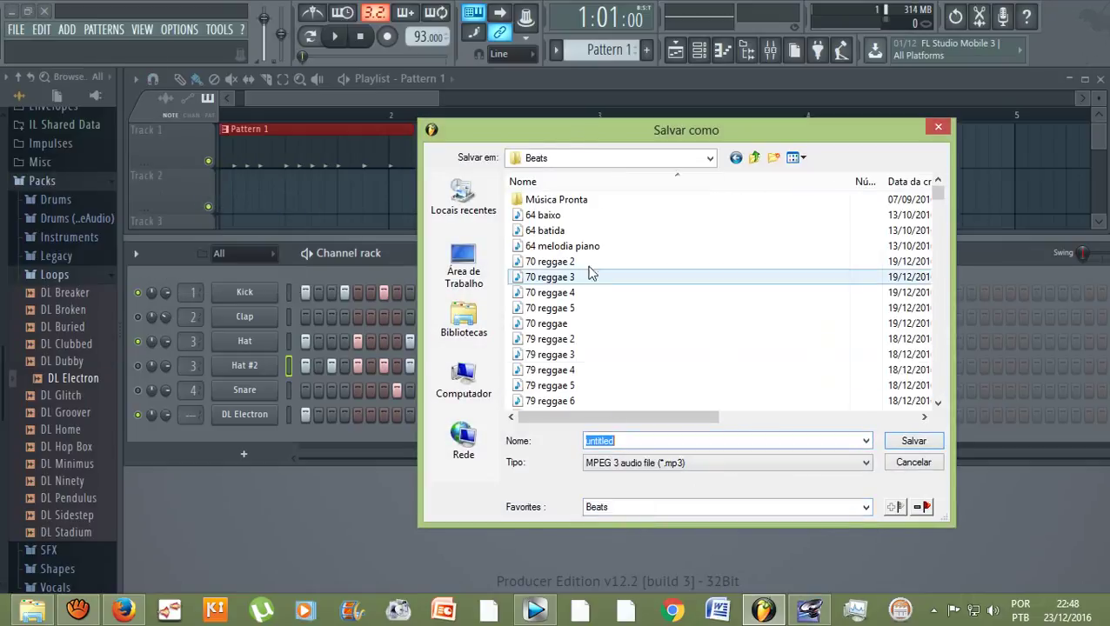
Name the MP3 file "prévia 3", save it and render the full song
type("p")
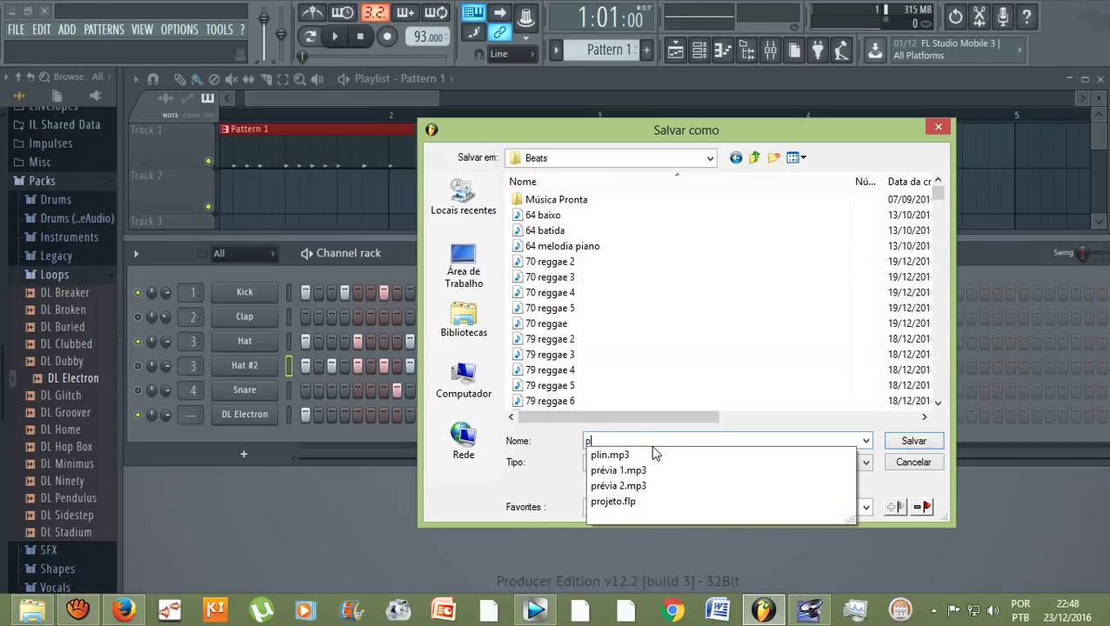
type("évia")
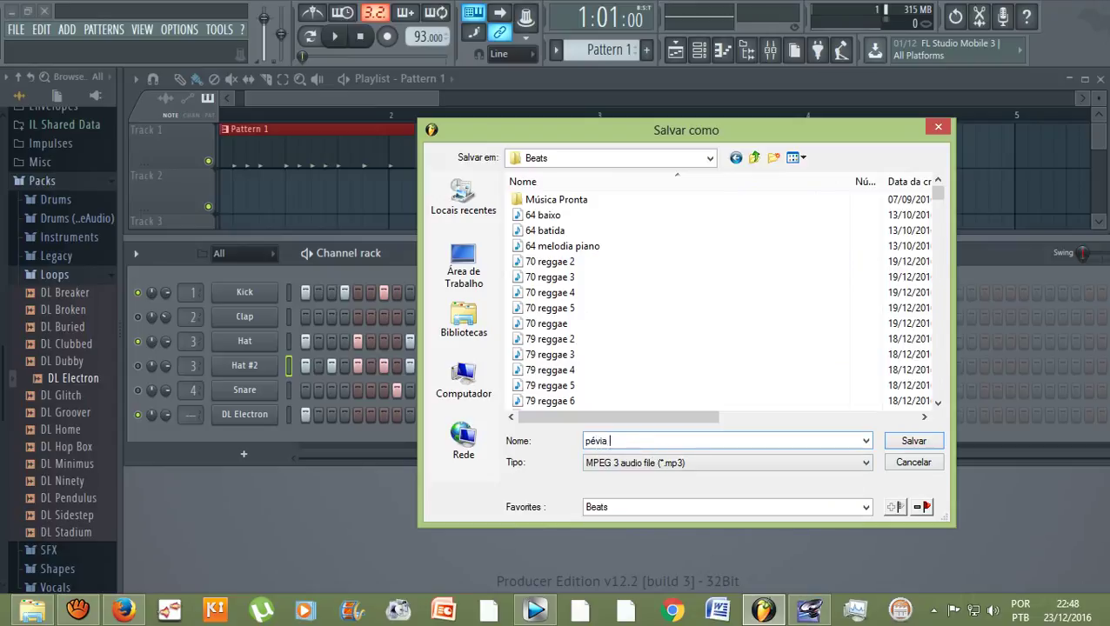
type(" 3")
left_click(588, 442)
type("r")
left_click(915, 442)
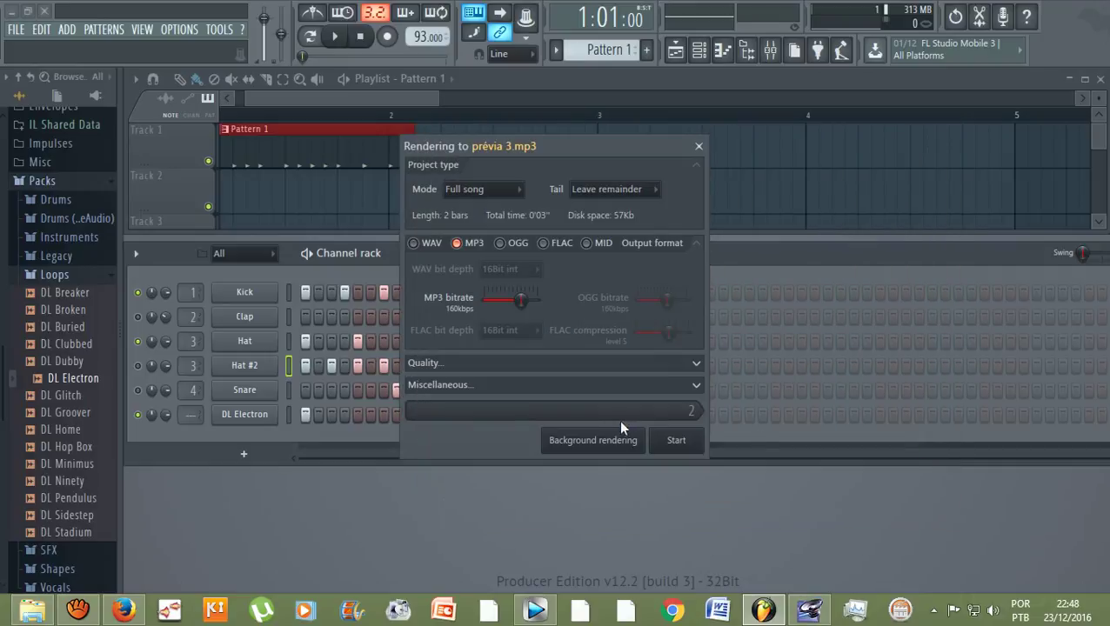
left_click(674, 441)
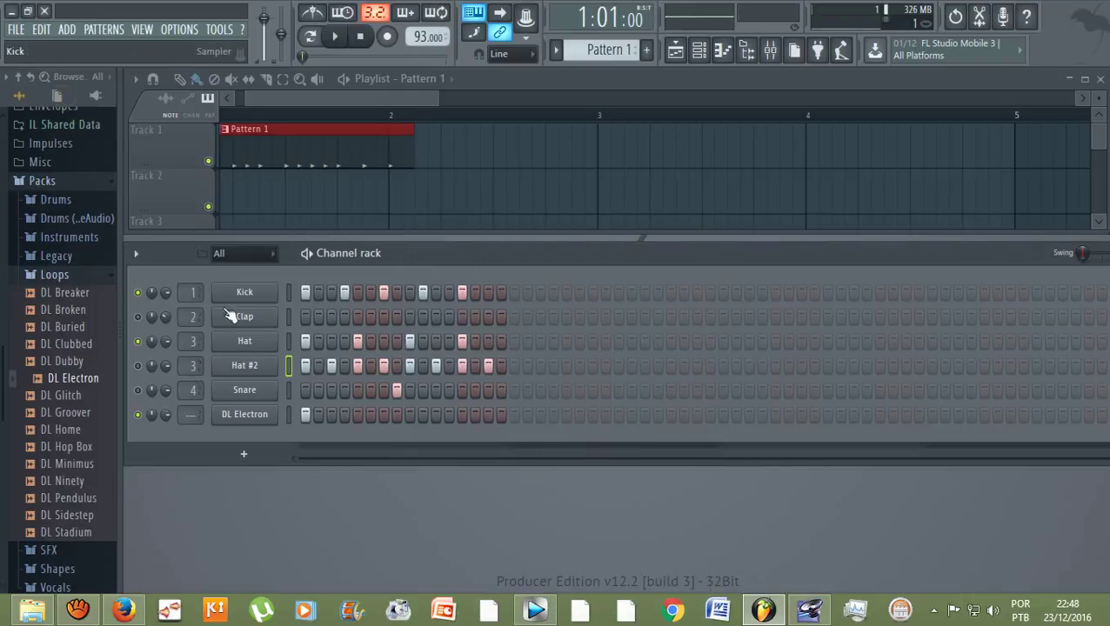
Unmute the Hat #2 channel and start an MP3 export into the Beats folder
left_click(139, 363)
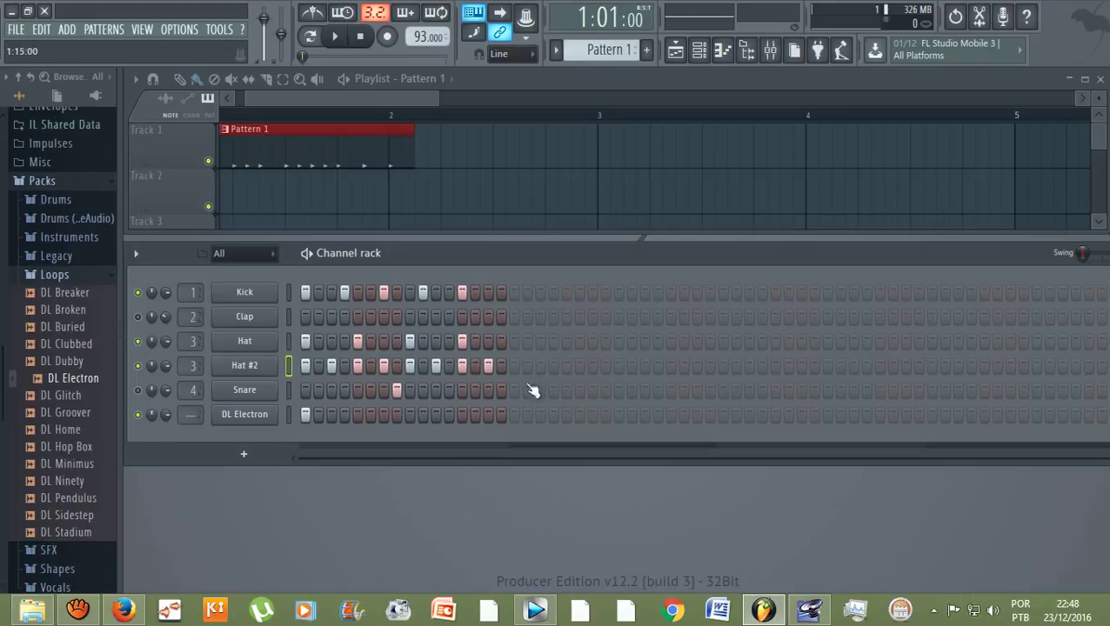
left_click(16, 29)
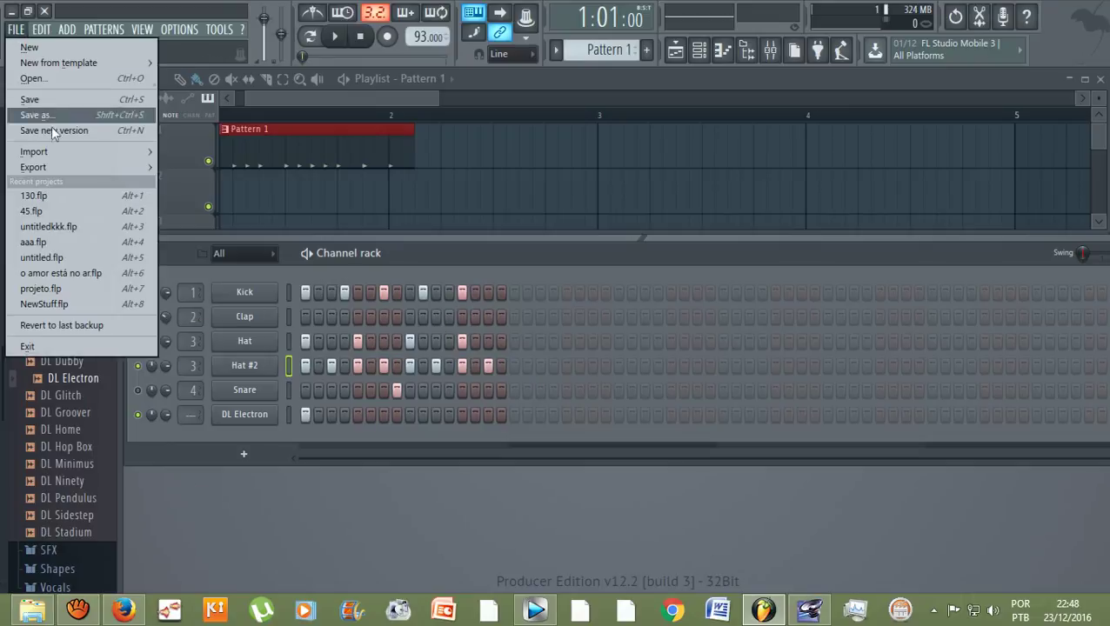
mouse_move(60, 166)
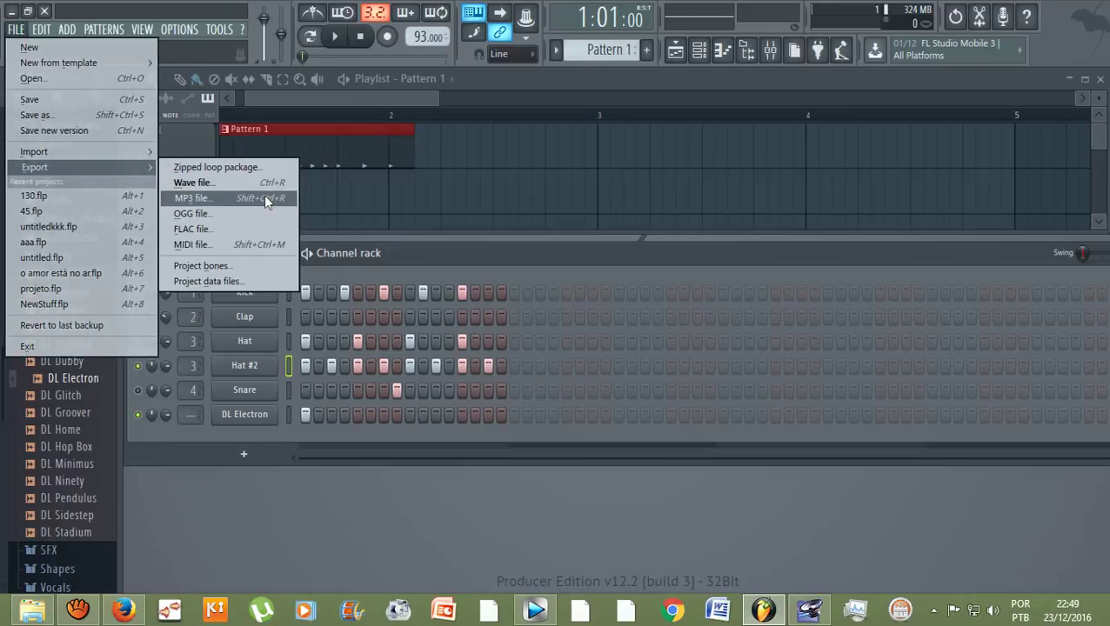
left_click(264, 196)
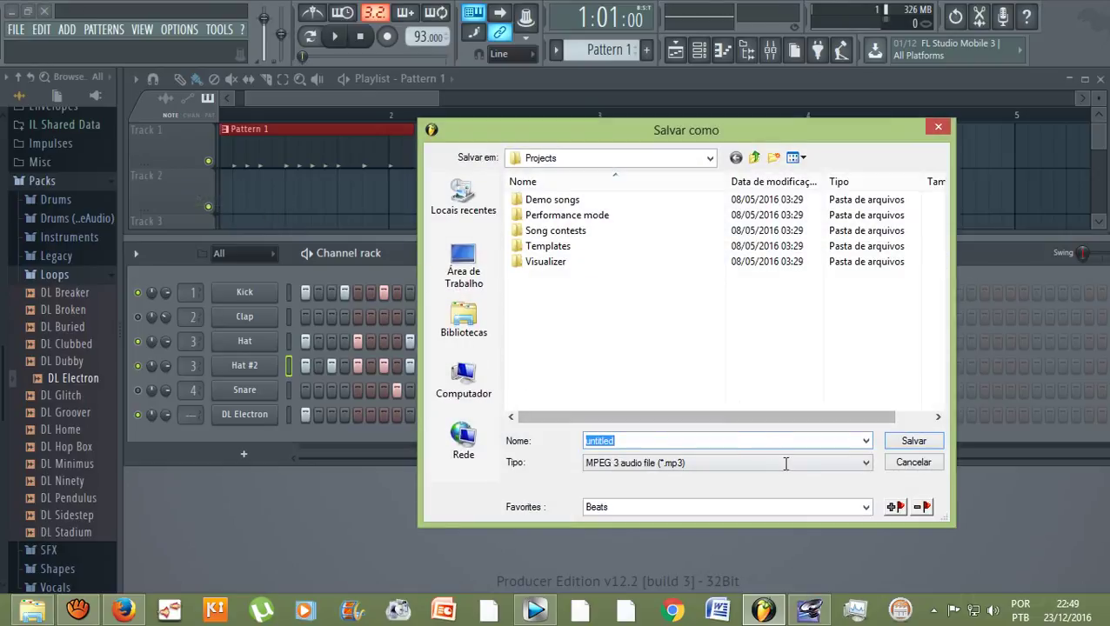
left_click(865, 507)
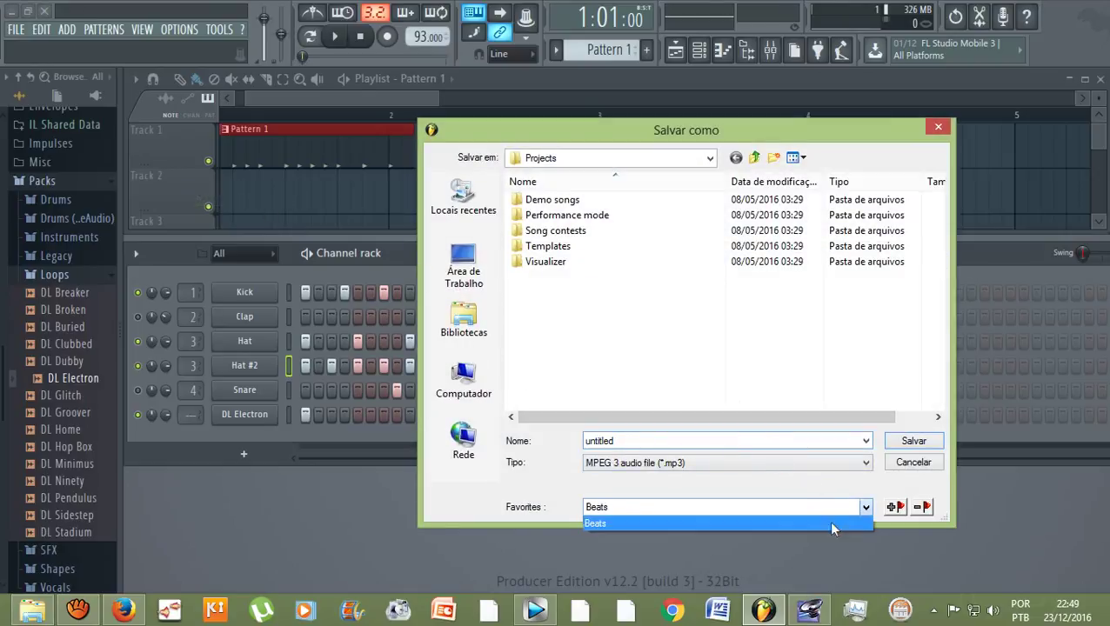
left_click(736, 523)
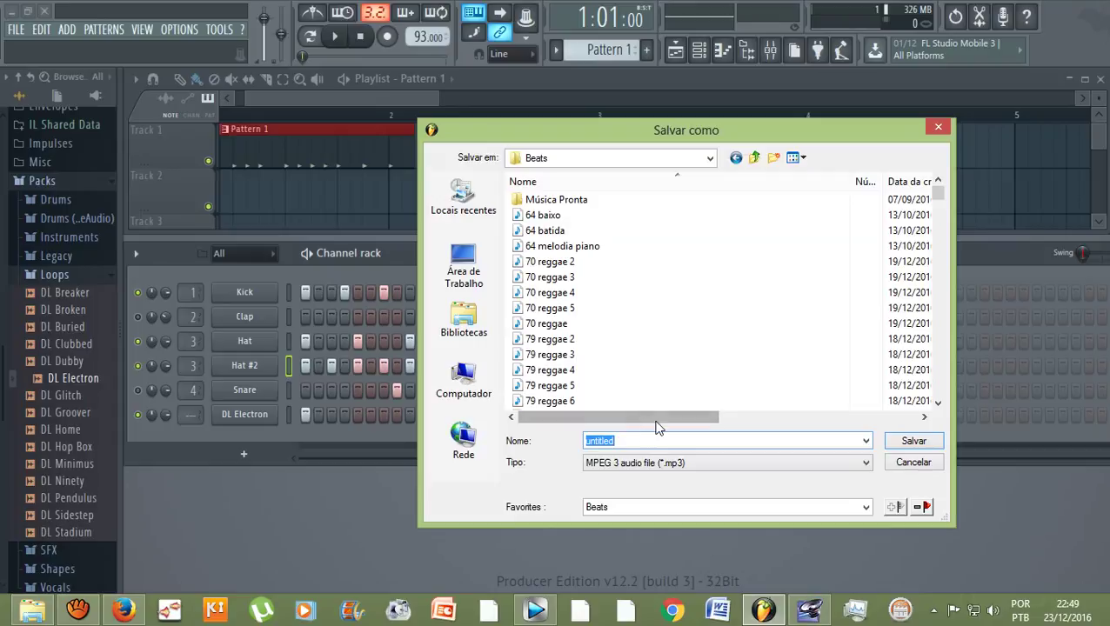
Name the MP3 file "prévia 4", save it and render the full song
type("pr")
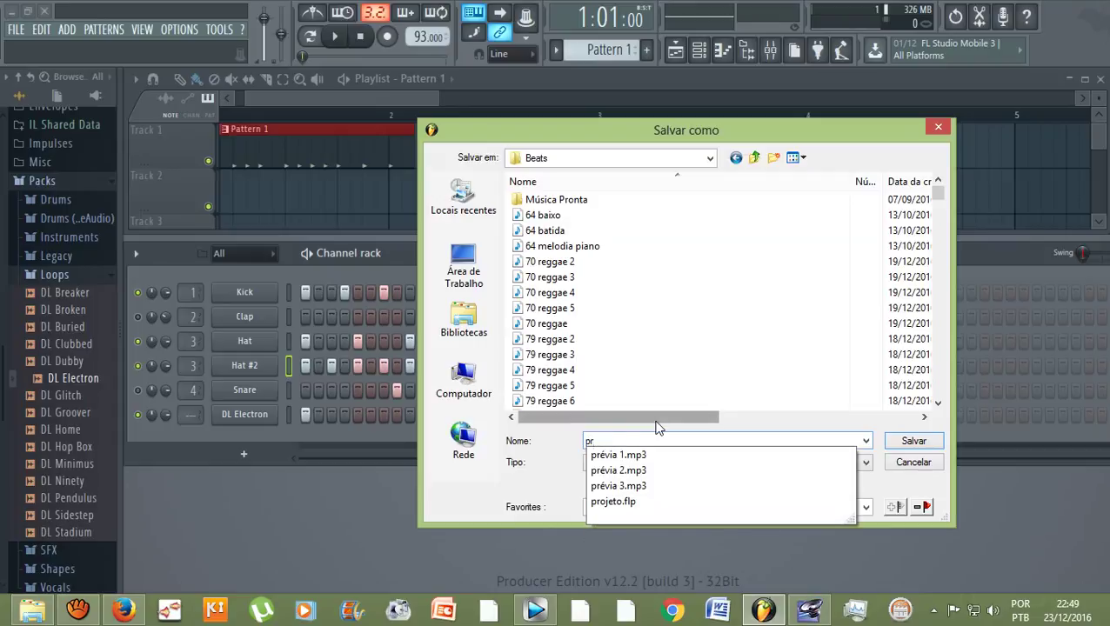
type("évia")
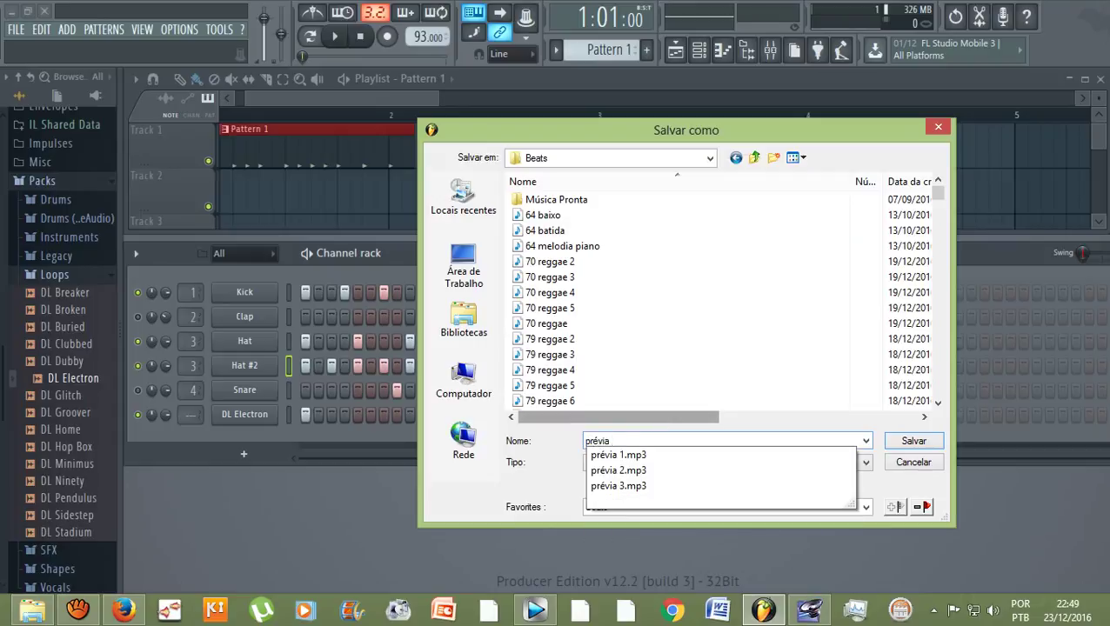
type(" 4")
left_click(912, 441)
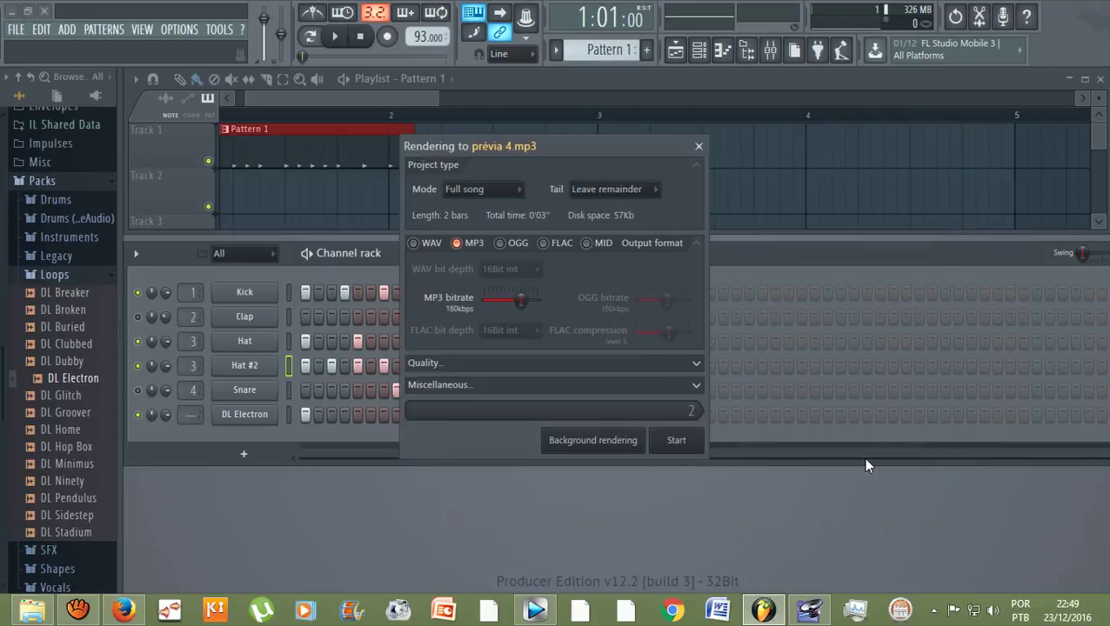
left_click(675, 440)
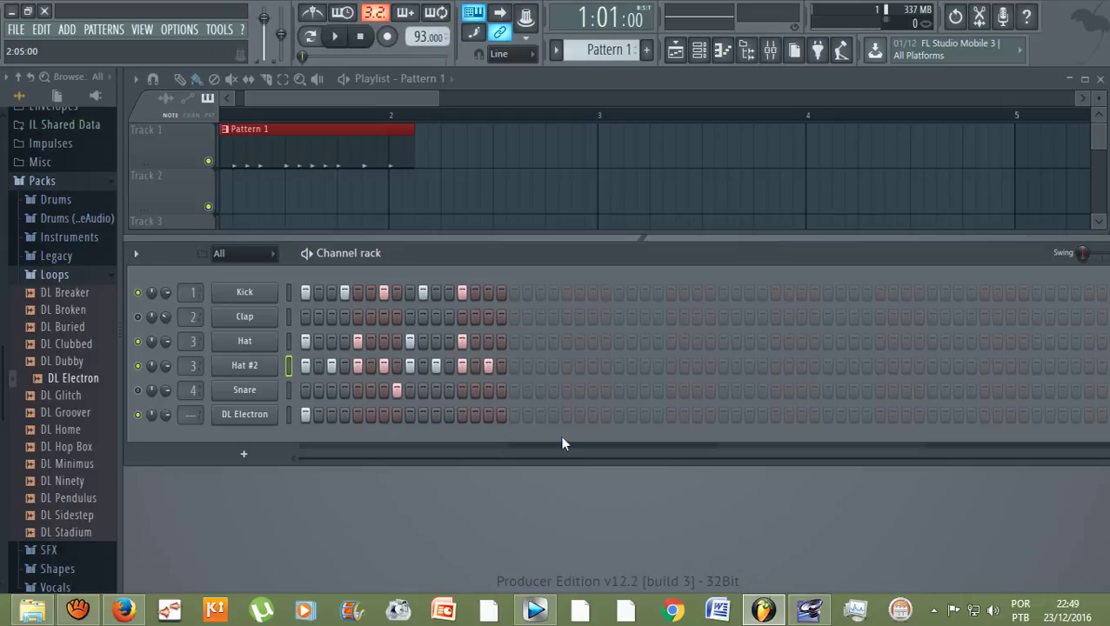
Switch to Adobe Audition and import prévia 2, prévia 3 and prévia 4 together from the Beats folder
left_click(809, 611)
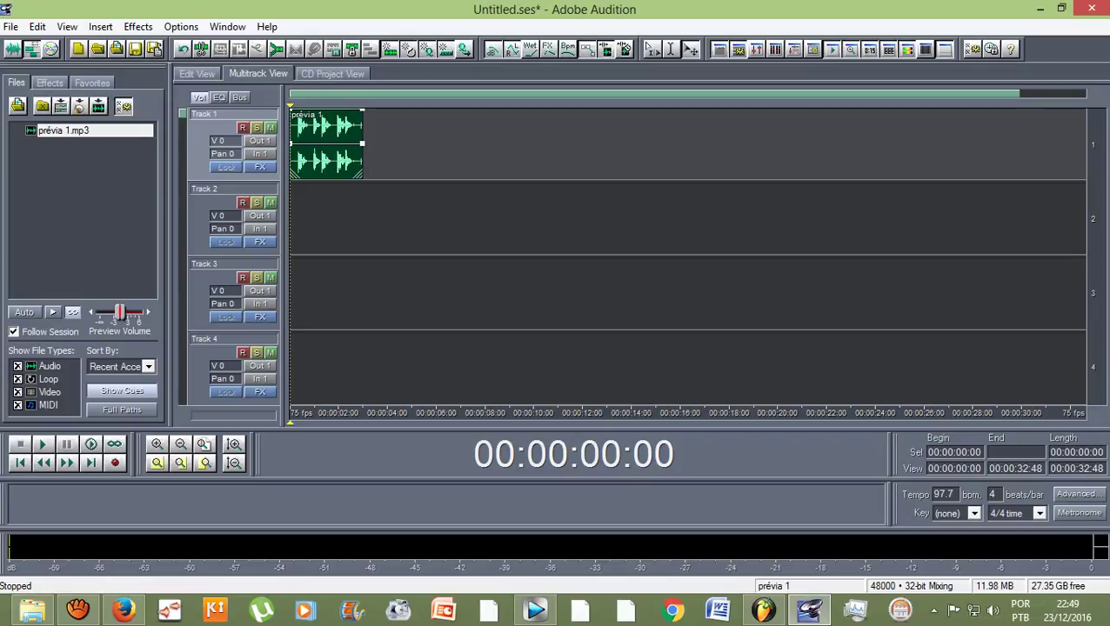
left_click(116, 48)
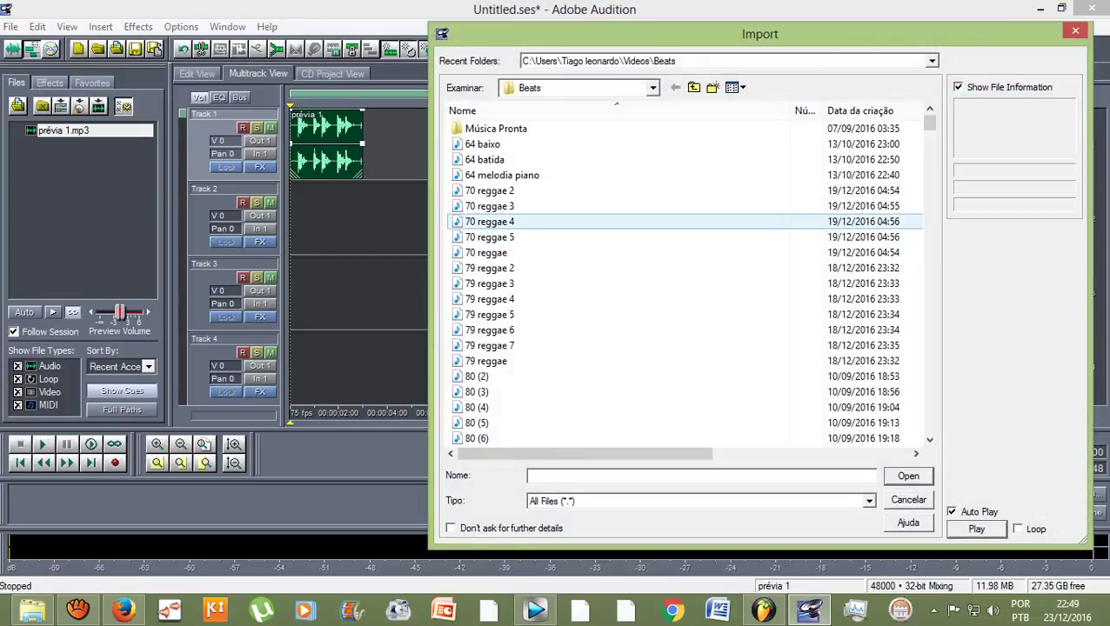
scroll(522, 144, "down", 15)
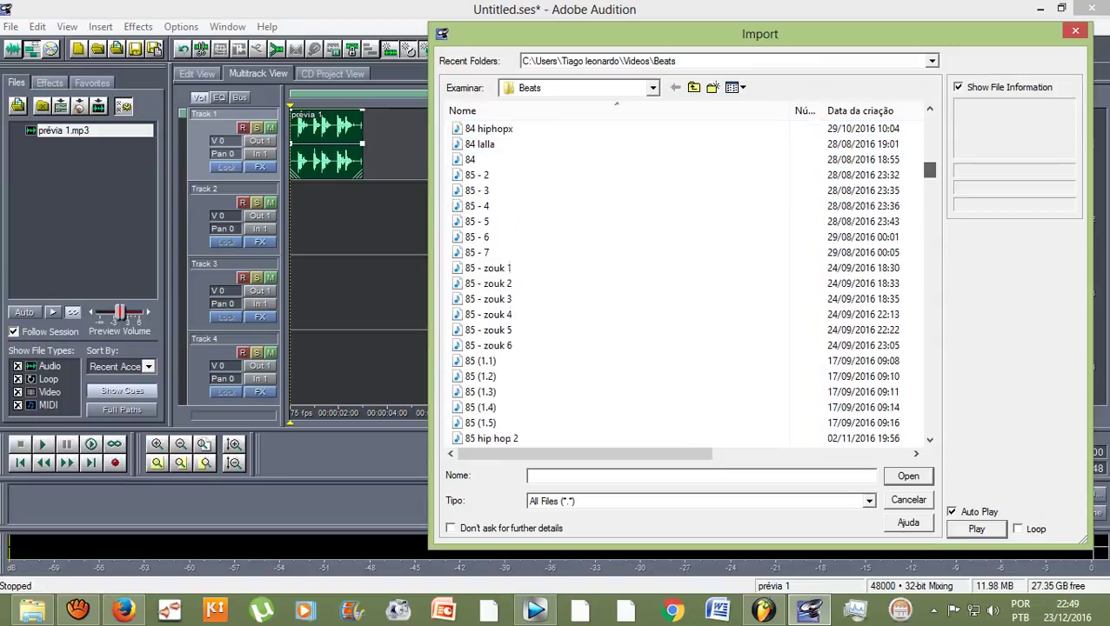
scroll(687, 283, "down", 20)
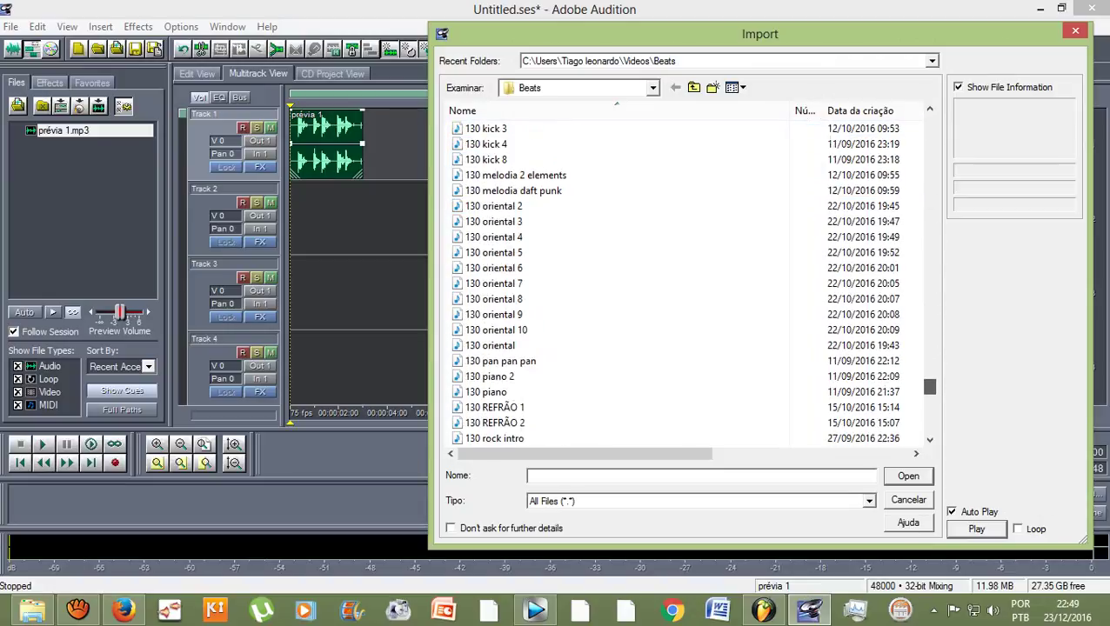
scroll(687, 282, "down", 4)
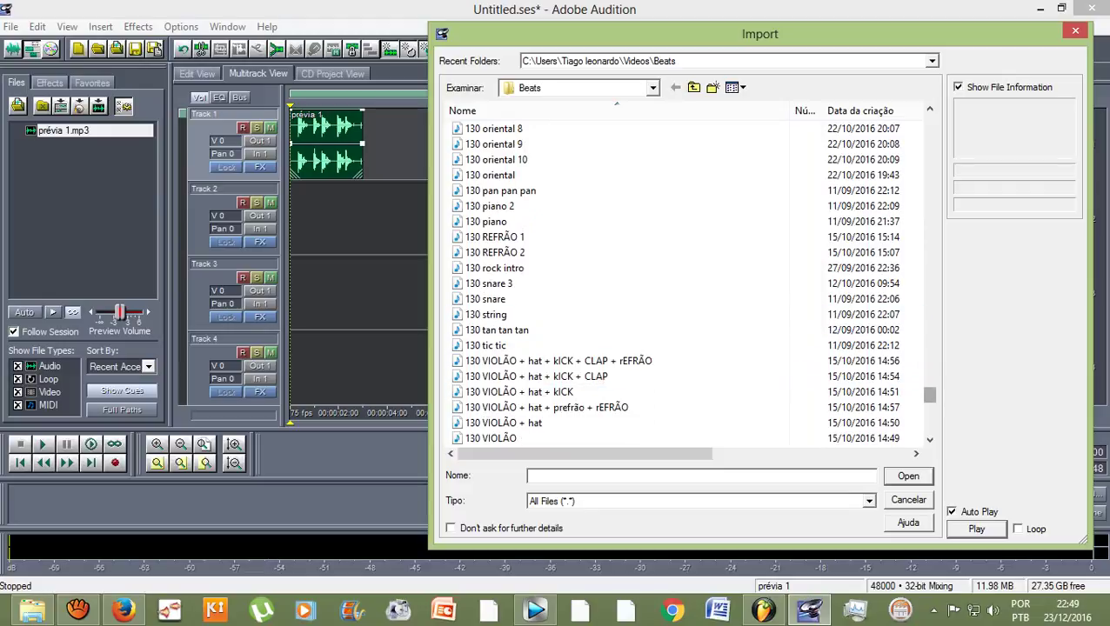
scroll(487, 375, "down", 12)
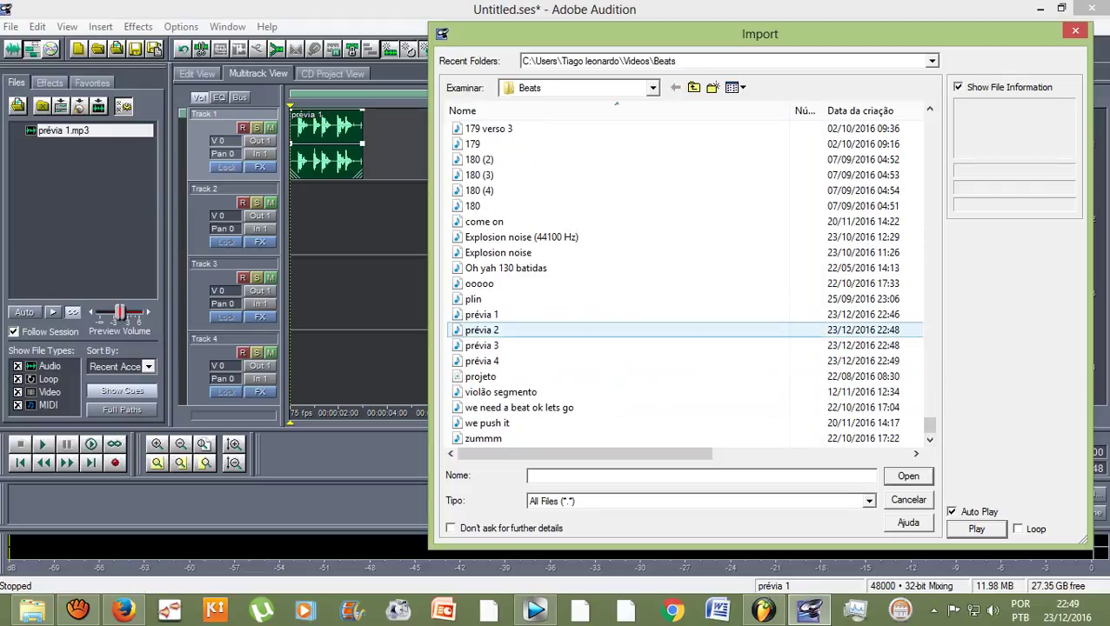
left_click(481, 330)
left_click(481, 361, "shift")
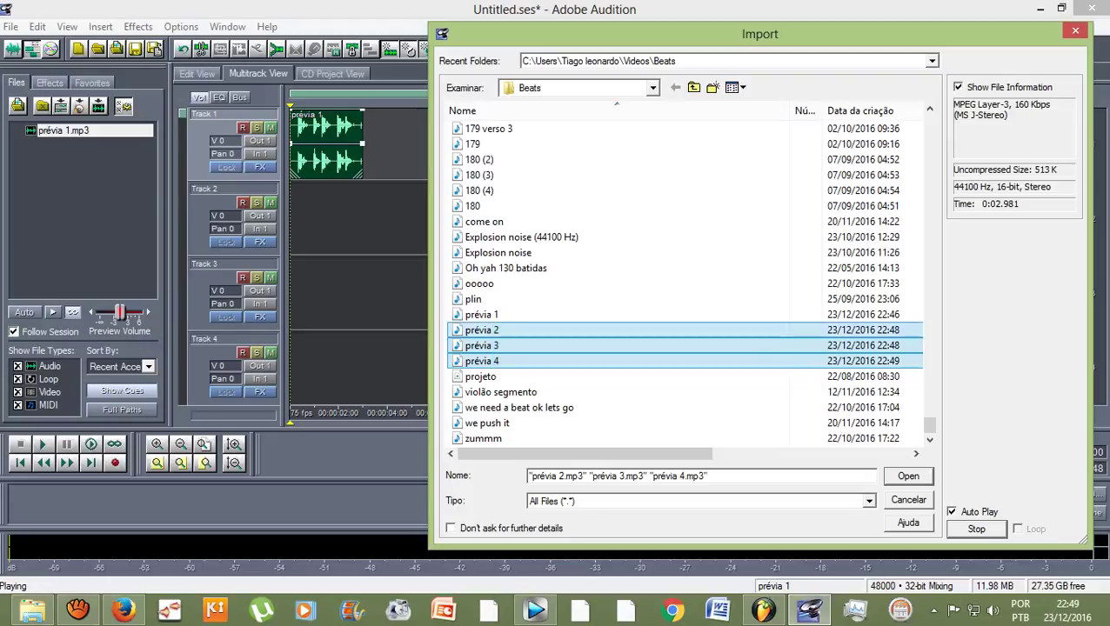
key("Return")
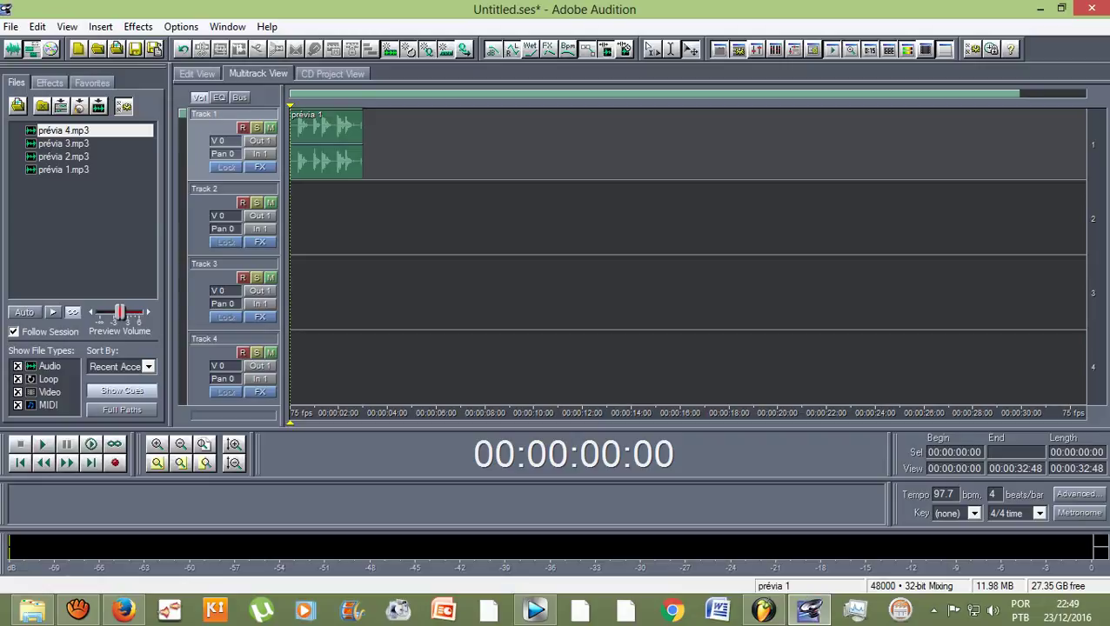
Play back the prévia 1 clip on Track 1 from the start of the timeline
key("=")
key("=")
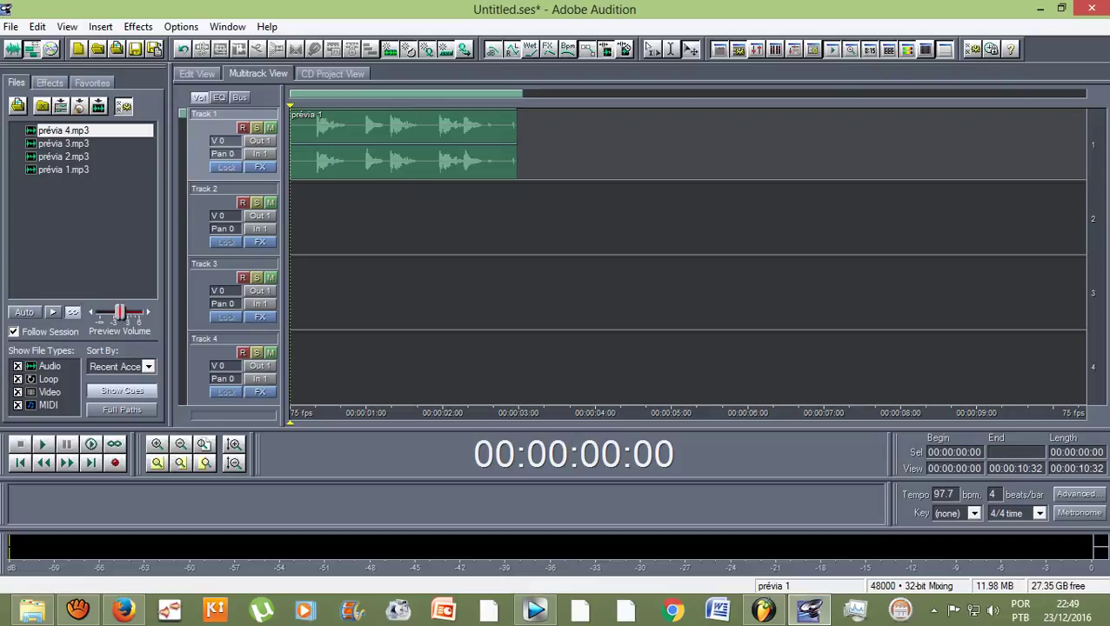
key("space")
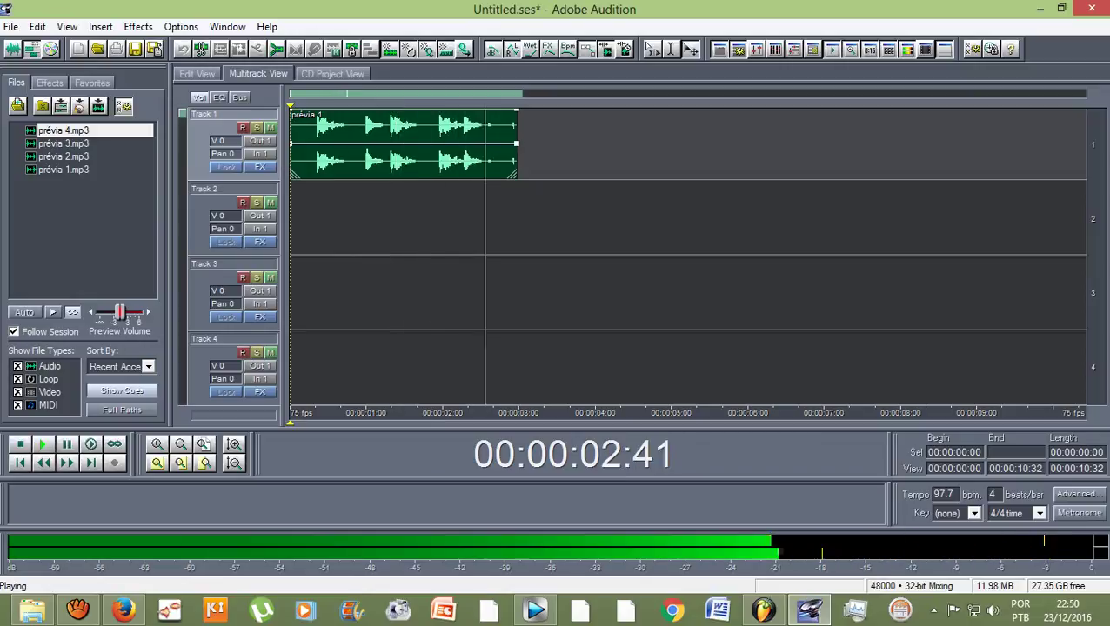
Add prévia 2 to Track 2 overlapping the end of prévia 1, lining its first beat up with prévia 1's final faint hit
left_click(64, 156)
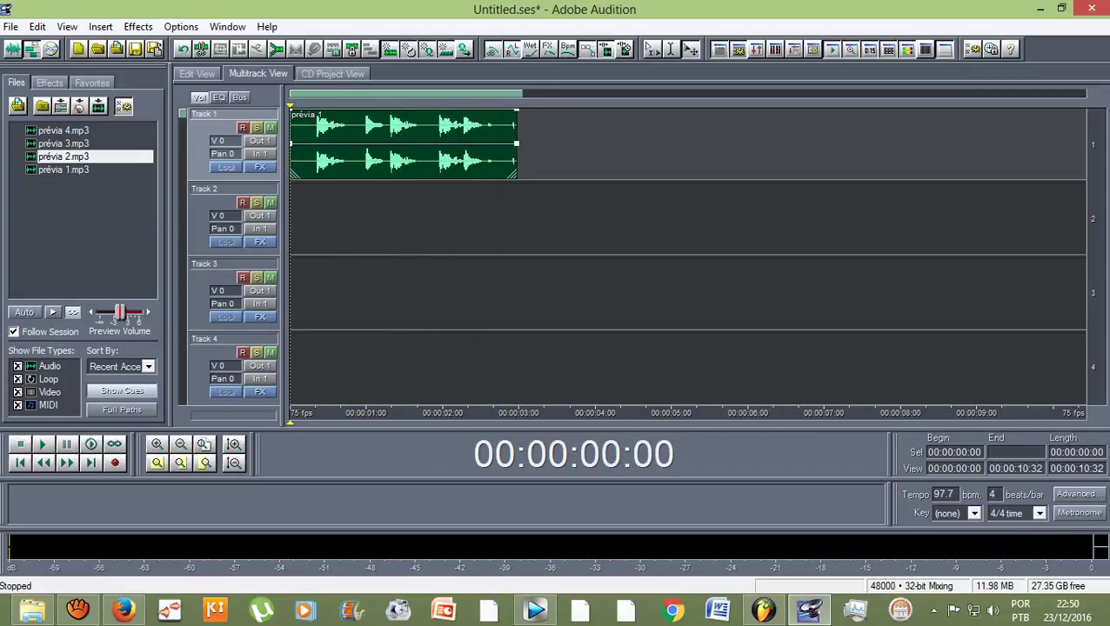
left_click_drag(63, 157, 513, 217)
scroll(513, 218, "up", 3)
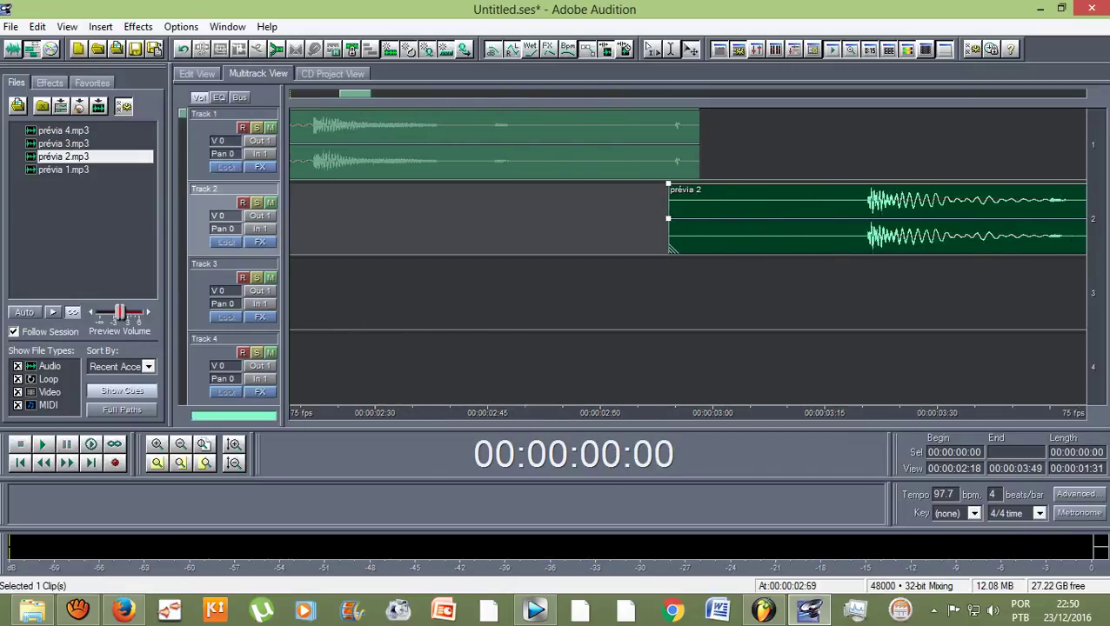
scroll(604, 217, "up", 6)
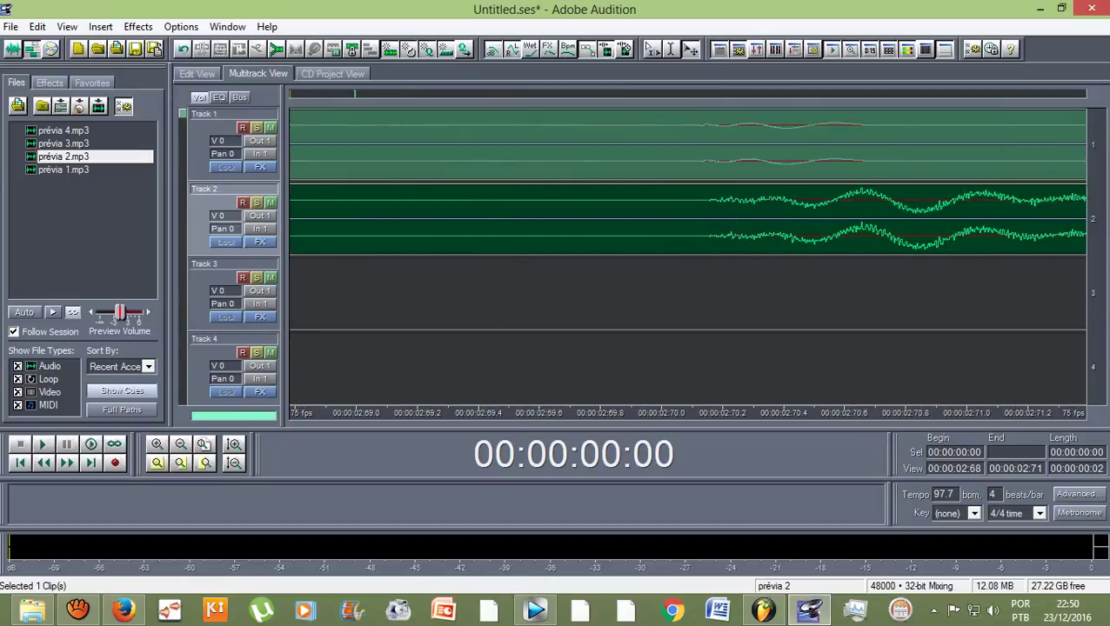
scroll(604, 218, "down", 6)
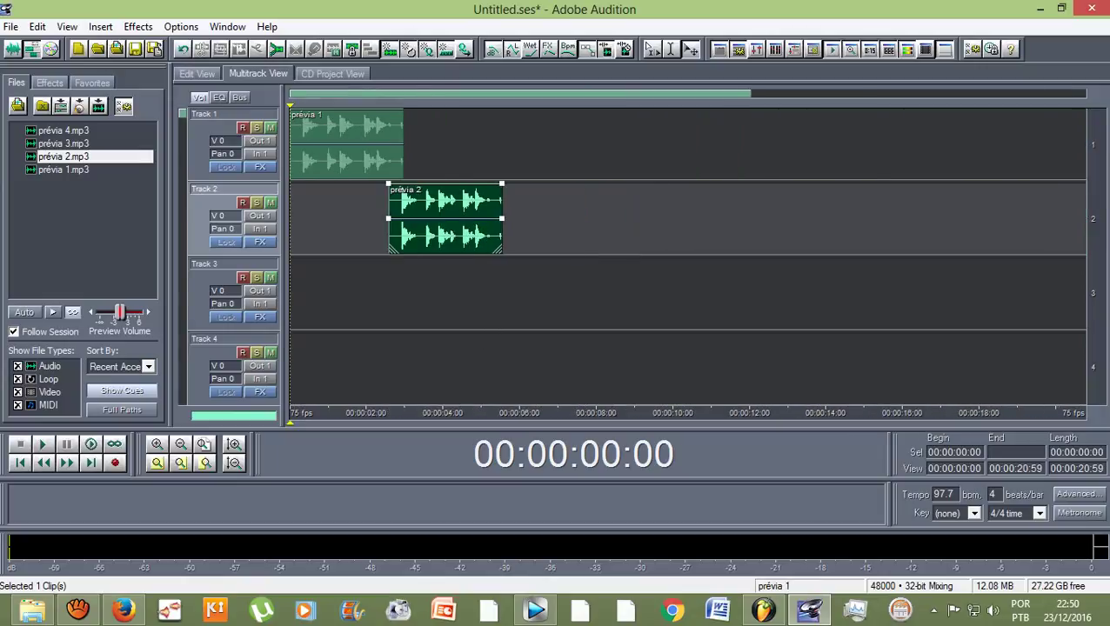
Play the transition from prévia 1 into prévia 2
key("space")
key("space")
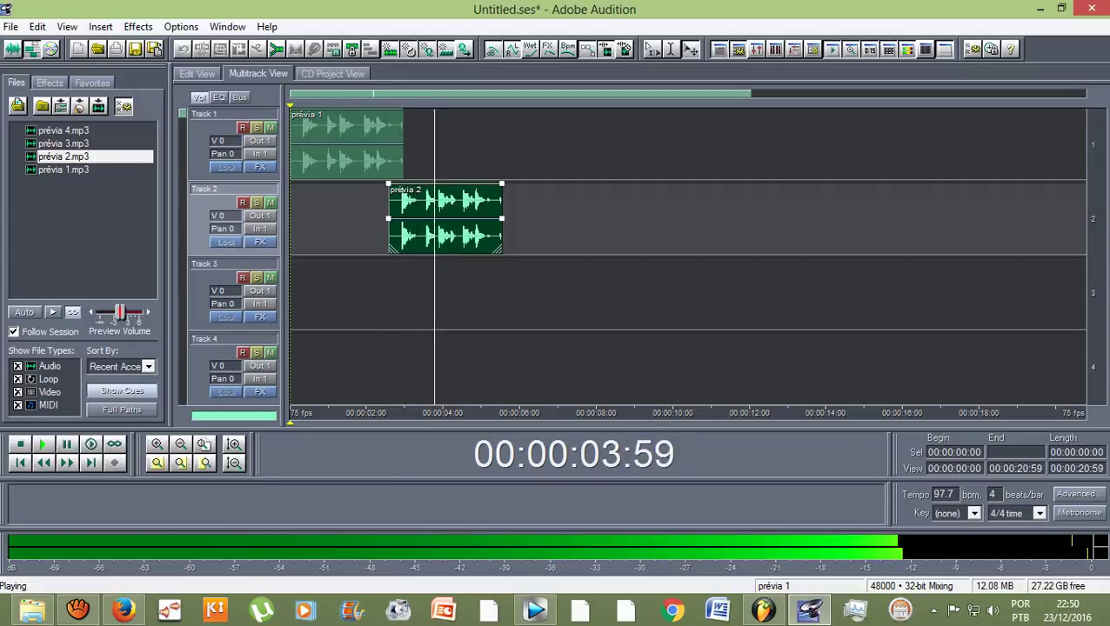
key("space")
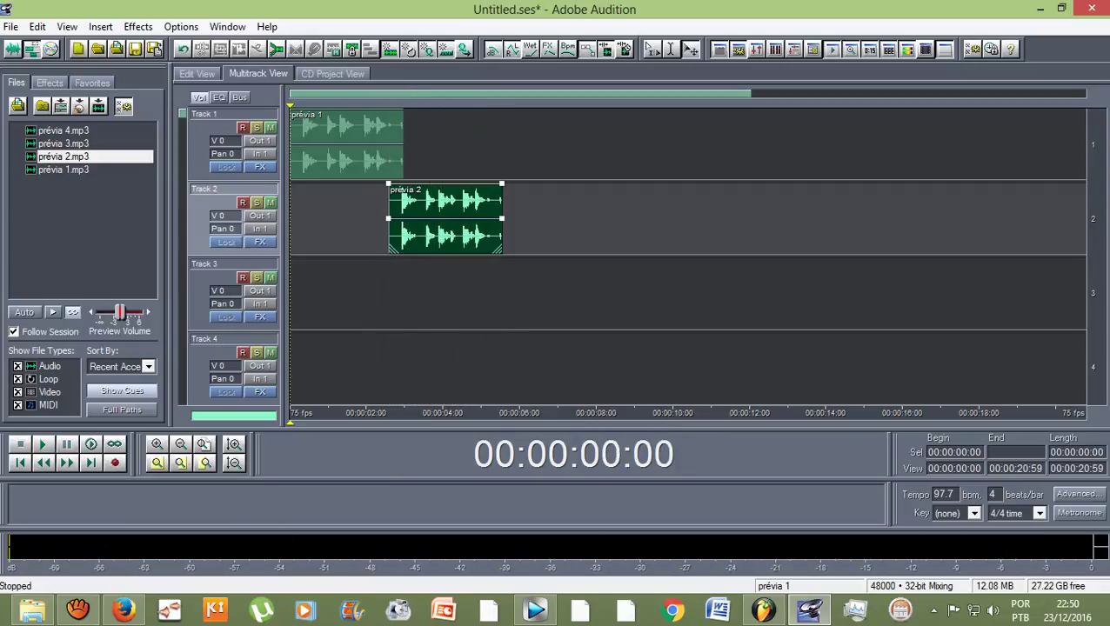
Trim the end of the prévia 1 clip to cut off its final faint hit, and listen to the transition into prévia 2
key("equal")
left_click(392, 144)
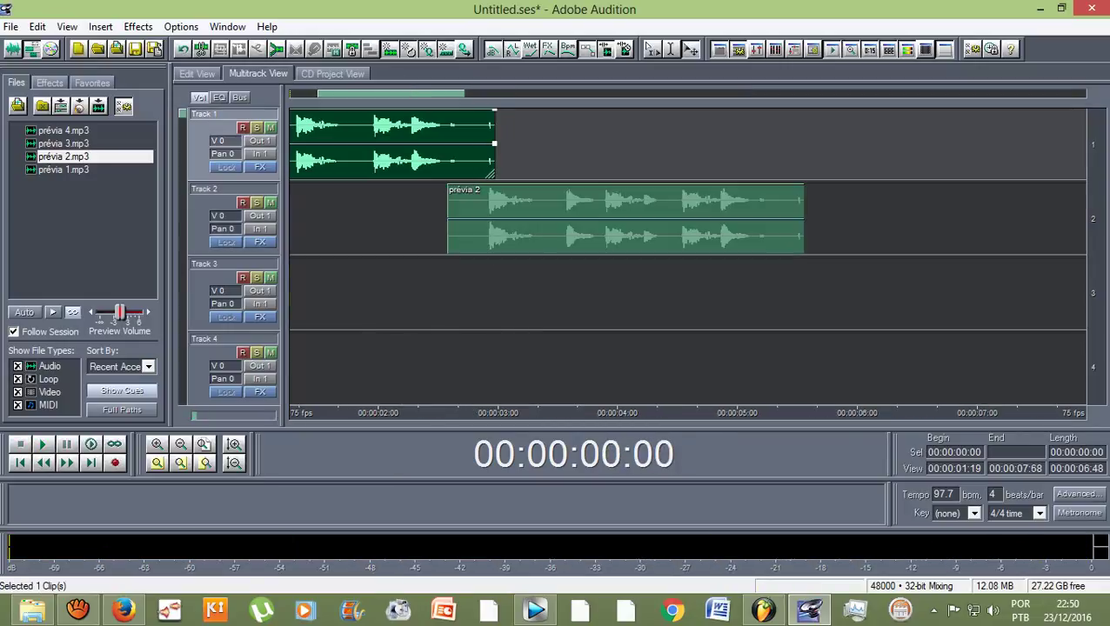
key("space")
key("minus")
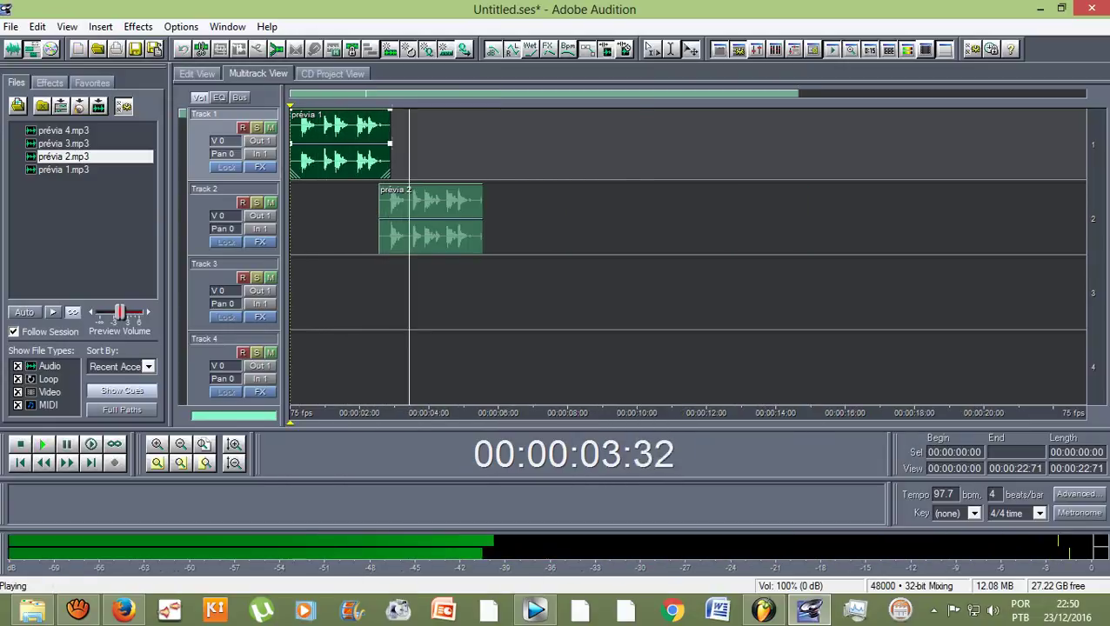
key("space")
Fine-tune prévia 2's position on Track 2 so its first beat starts right at the trimmed end of prévia 1
key("equal")
key("equal")
key("equal")
key("equal")
key("equal")
key("equal")
key("equal")
key("equal")
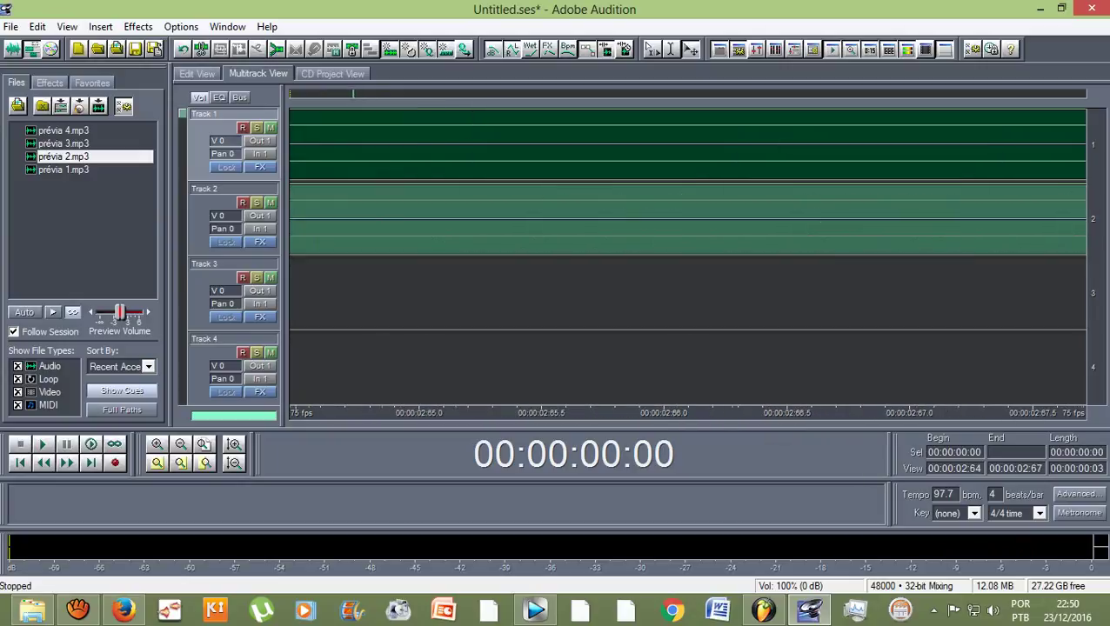
key("minus")
left_click(687, 217)
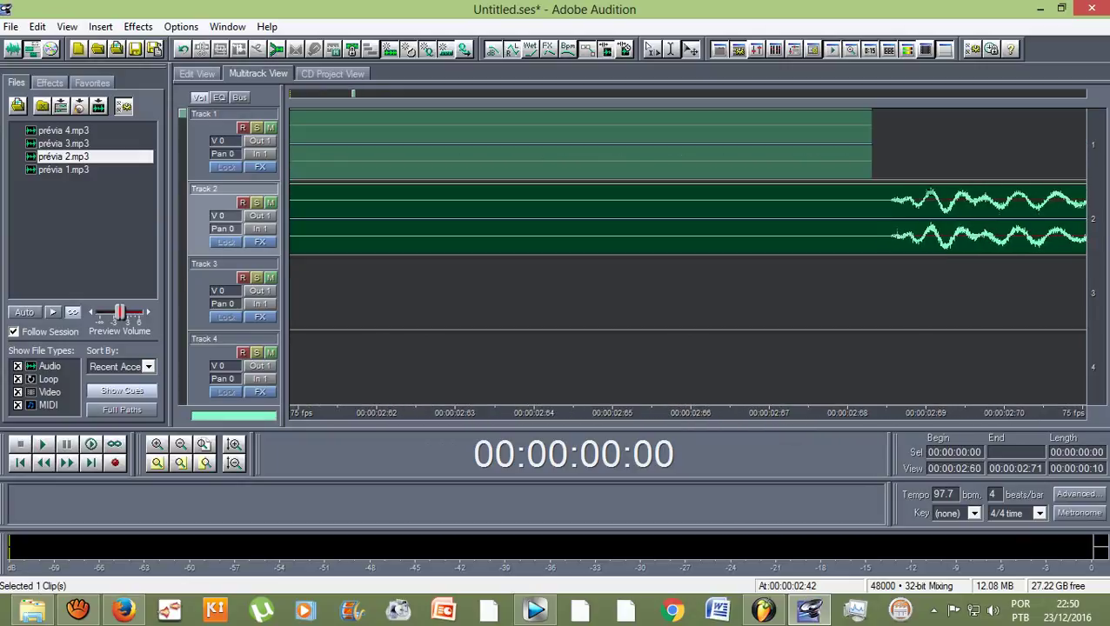
Play the timeline from the start through the realigned prévia 1 and prévia 2 clips
key("minus")
key("minus")
key("minus")
key("minus")
key("minus")
key("space")
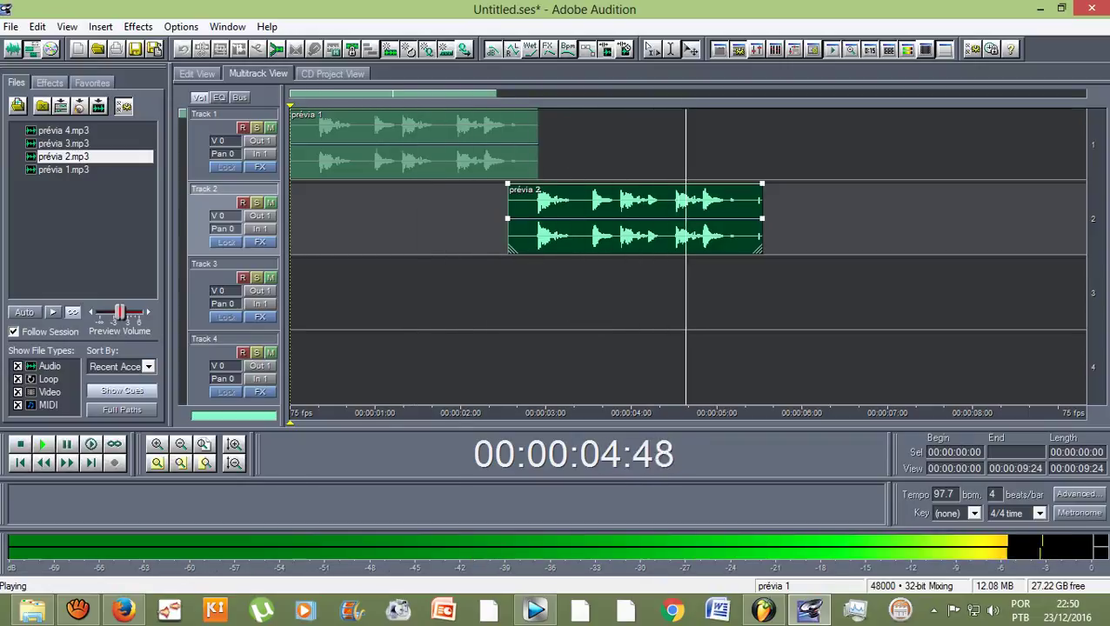
key("minus")
key("minus")
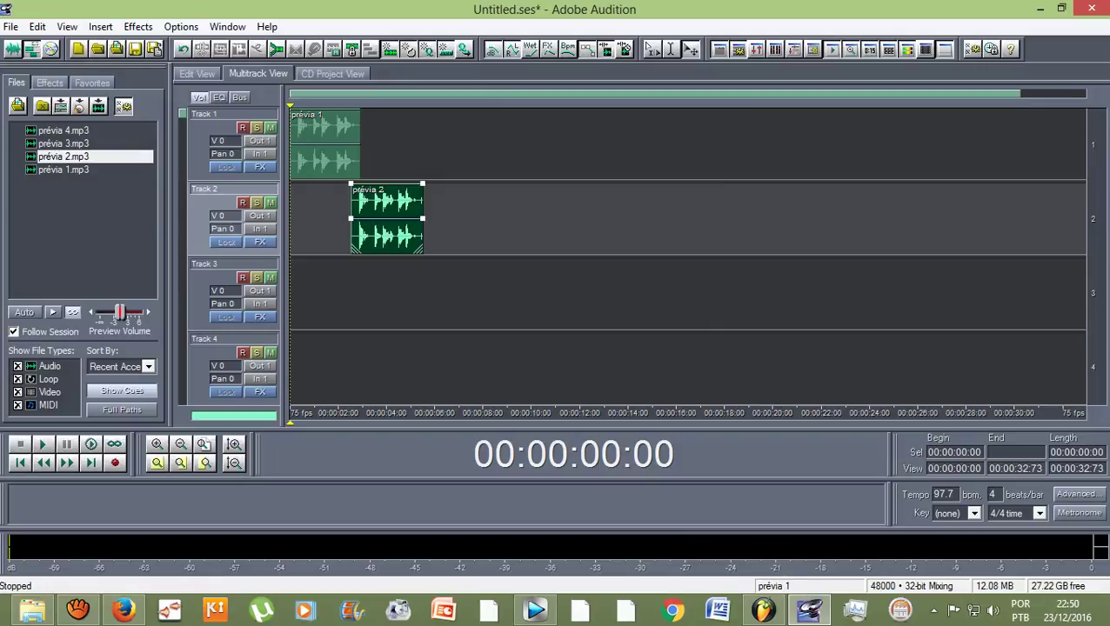
Add prévia 3 to Track 1 overlapping the end of prévia 2, lining its first beat up with prévia 2's final faint hit
left_click_drag(62, 142, 459, 144)
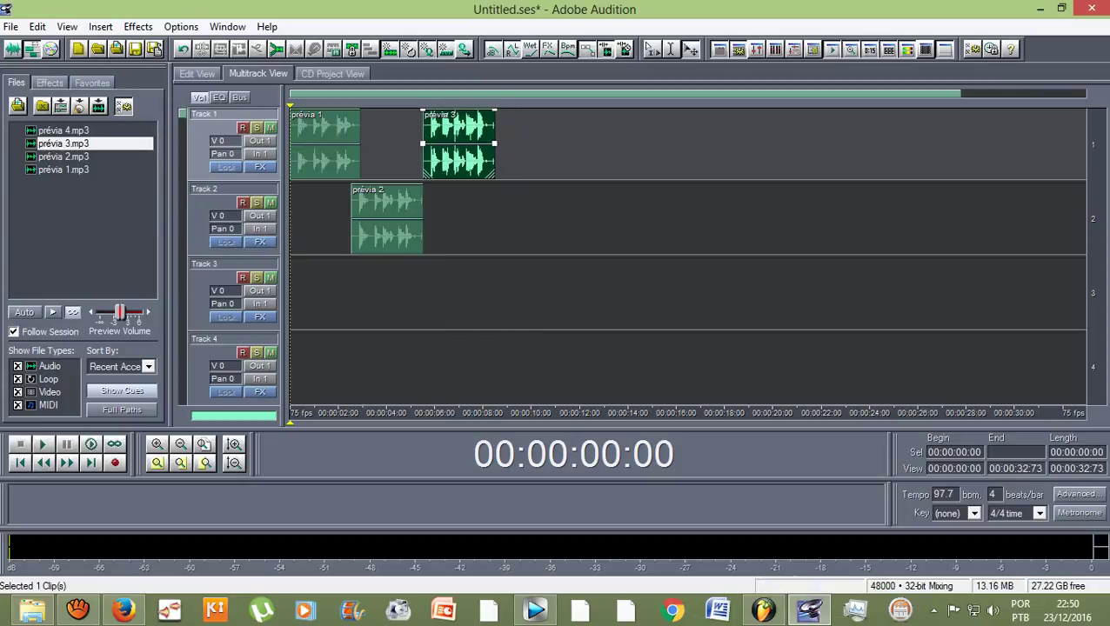
key("equal")
key("equal")
key("equal")
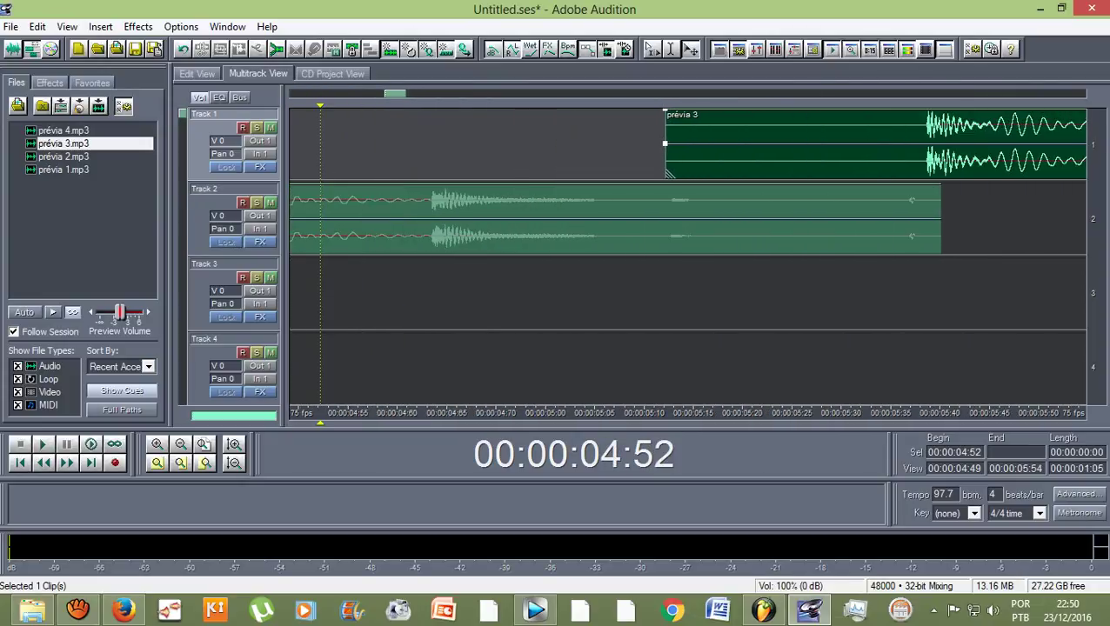
key("equal")
key("equal")
key("equal")
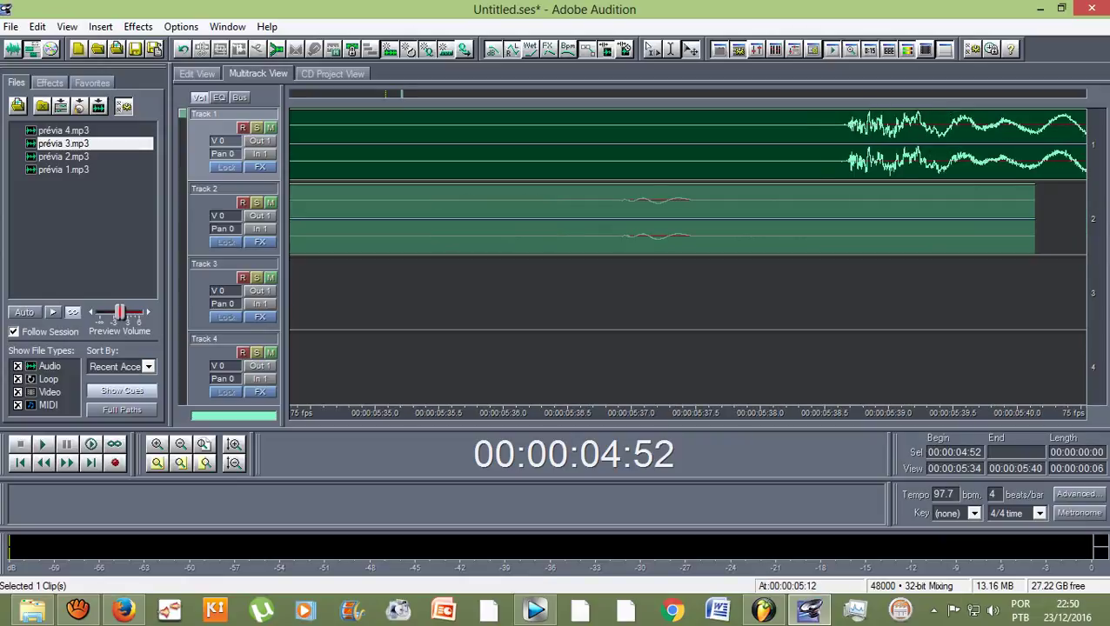
key("equal")
key("equal")
key("equal")
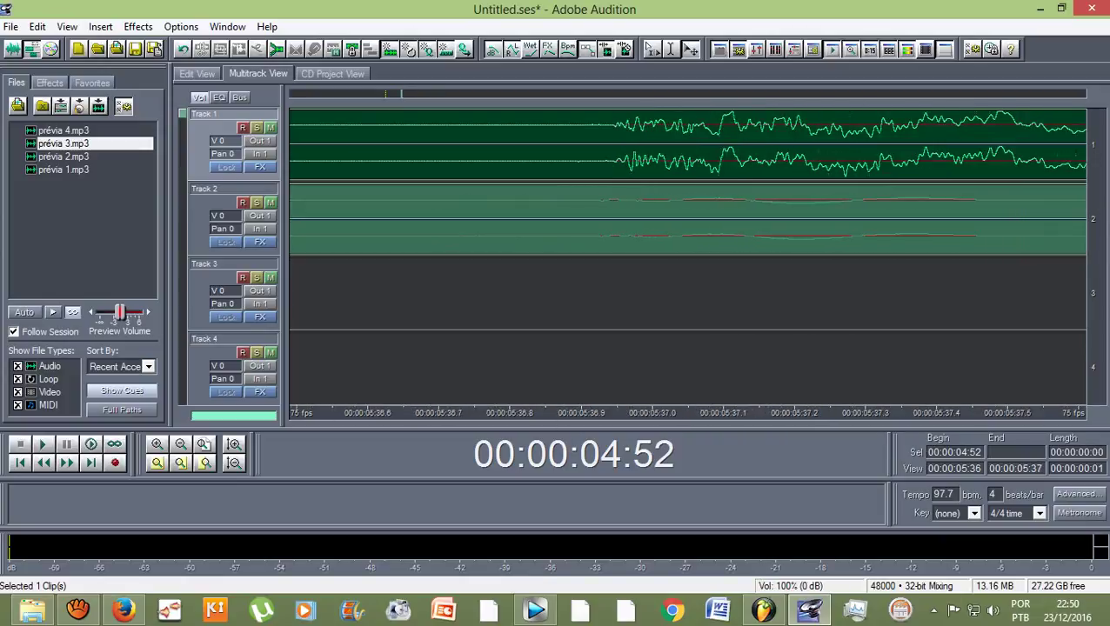
key("equal")
Play the transition from prévia 2 into prévia 3, starting at 00:00:04:20
key("minus")
key("minus")
key("minus")
key("minus")
key("minus")
key("minus")
key("minus")
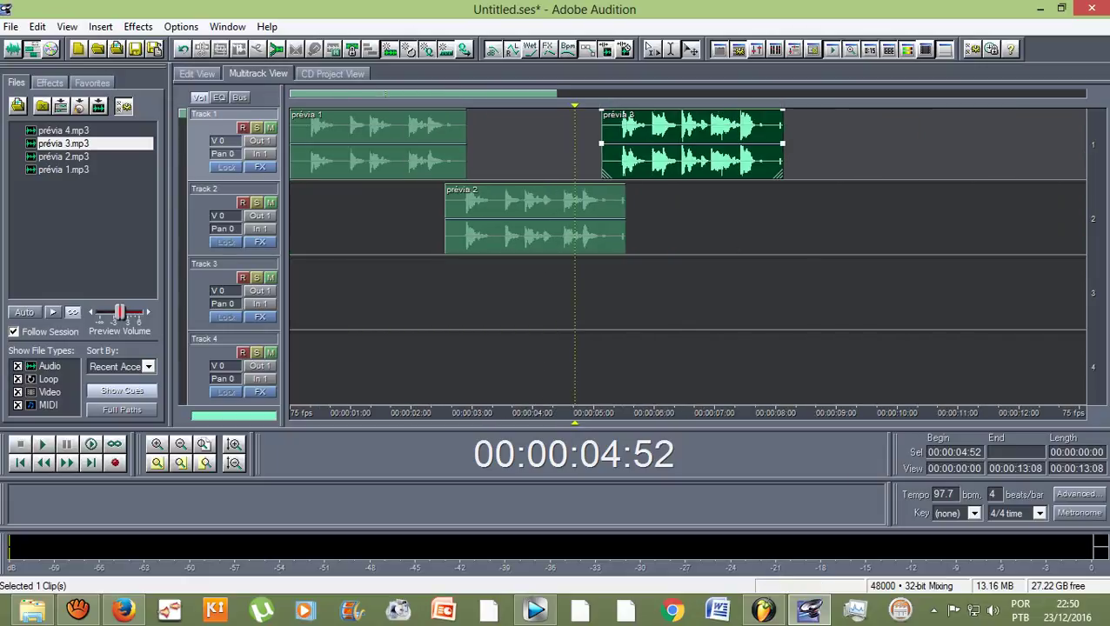
left_click(549, 296)
key("space")
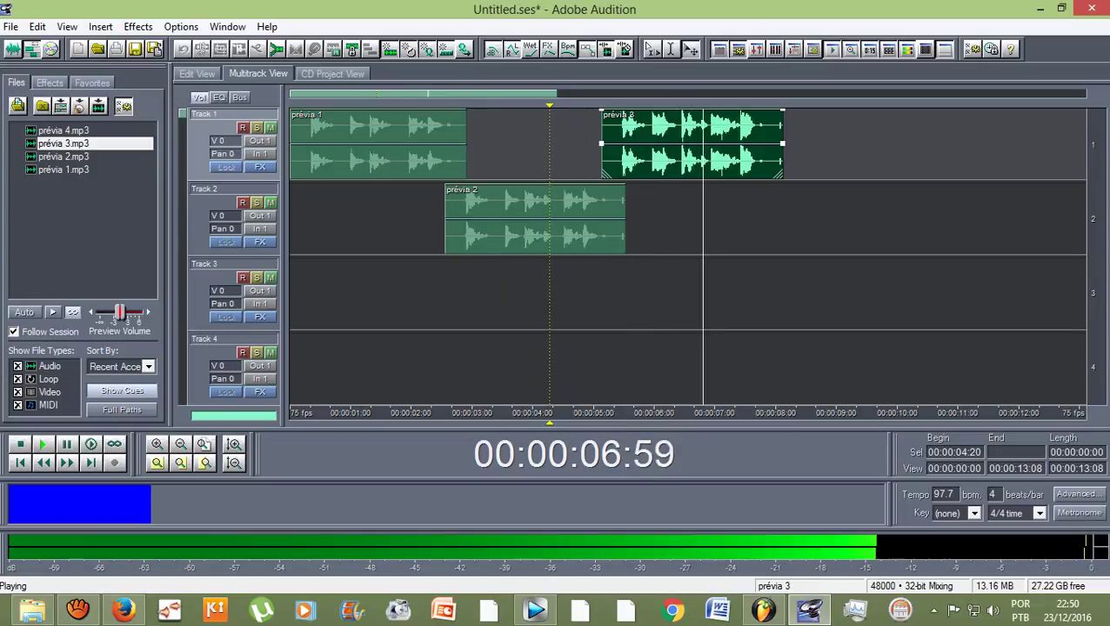
key("space")
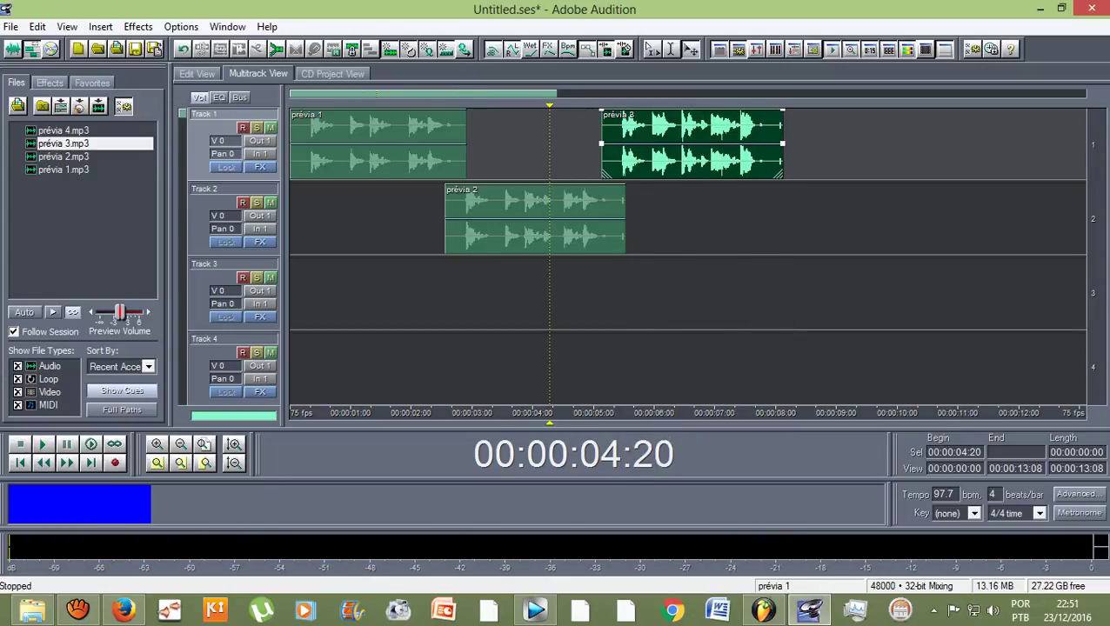
Add prévia 4 to Track 2 overlapping the end of prévia 3, lining its first beat up with prévia 3's final faint hit
left_click(63, 130)
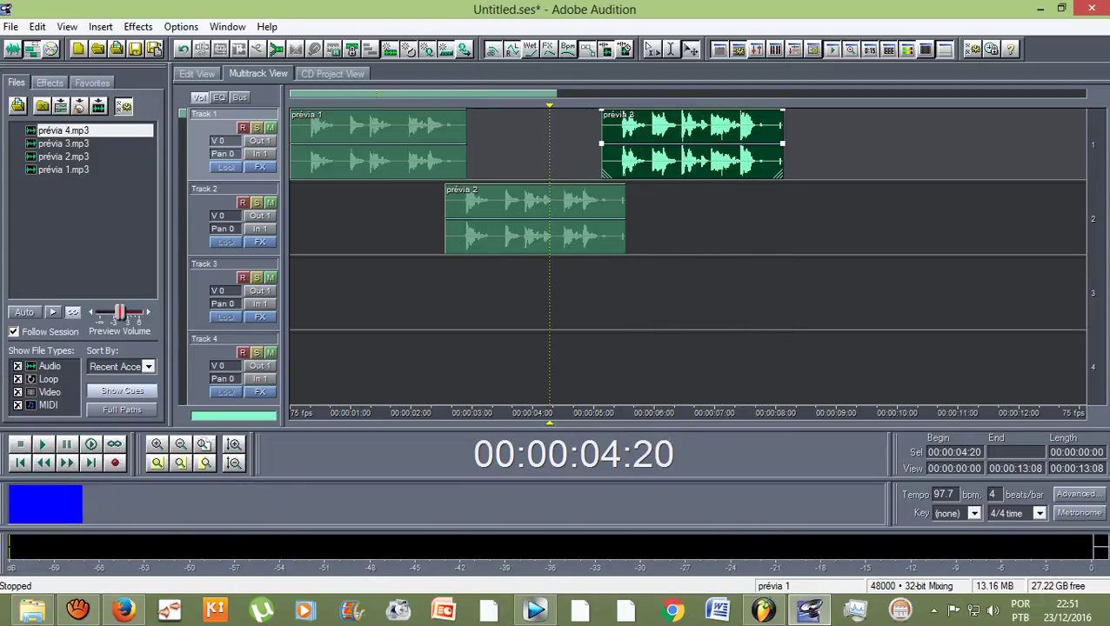
left_click_drag(63, 130, 757, 217)
scroll(758, 218, "up", 2)
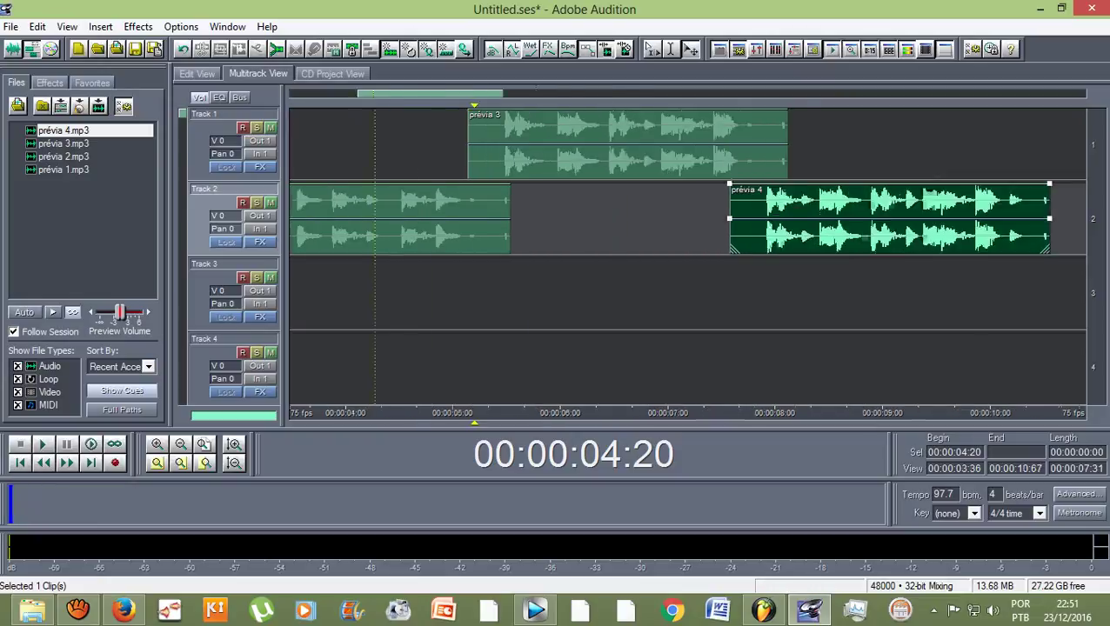
scroll(784, 217, "up", 8)
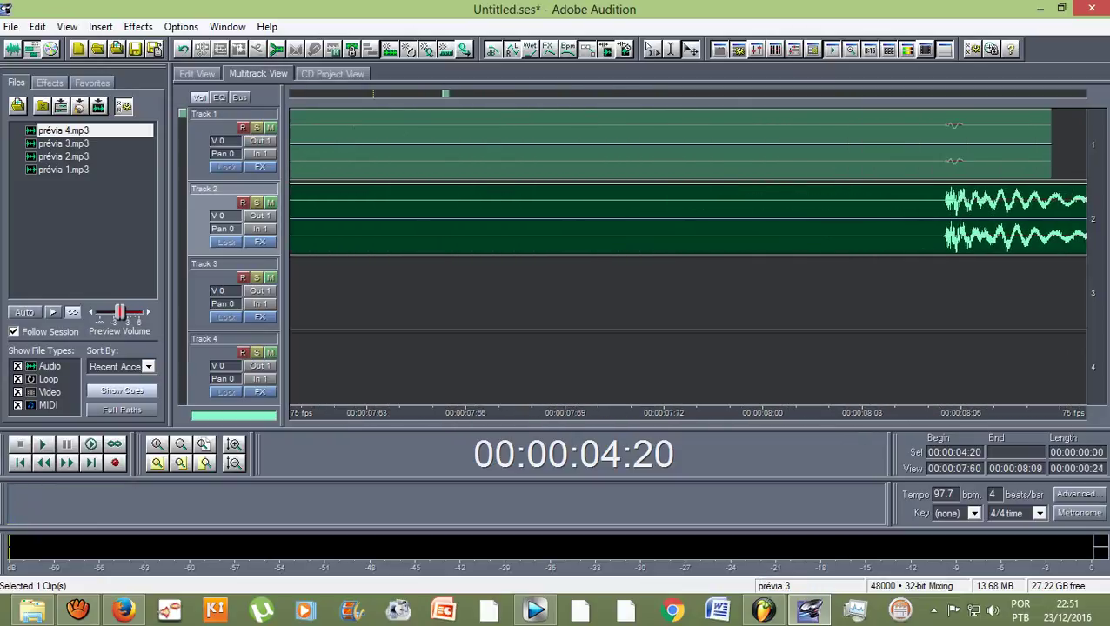
scroll(784, 217, "up", 4)
scroll(784, 217, "down", 5)
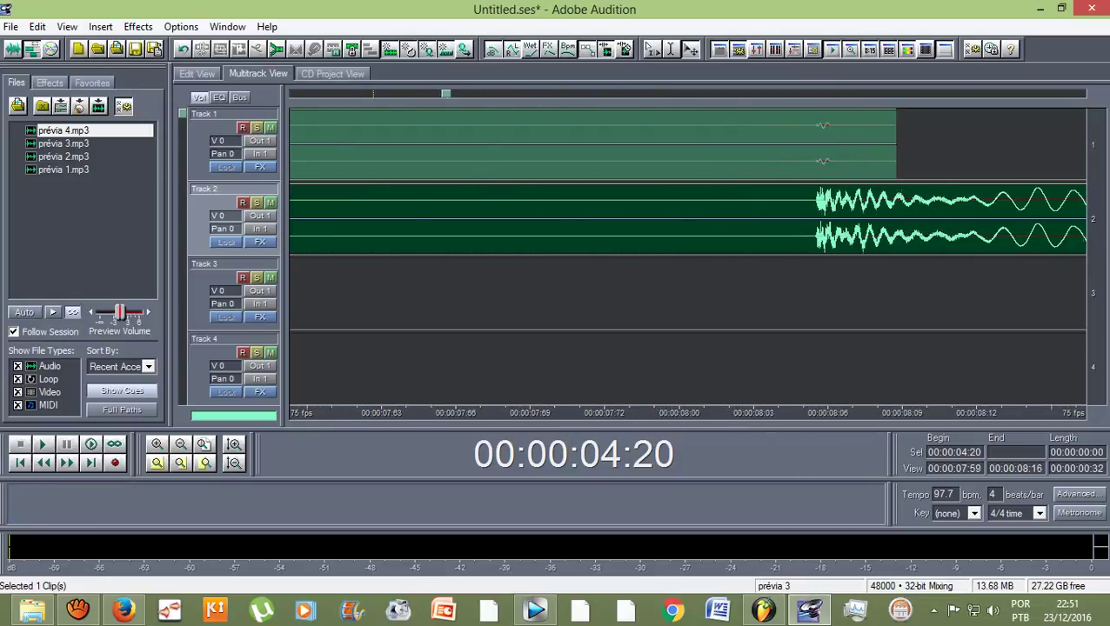
Play the transition into prévia 4 from 00:00:07:34, and replay the prévia 2 section from 00:00:02:68
scroll(784, 218, "down", 10)
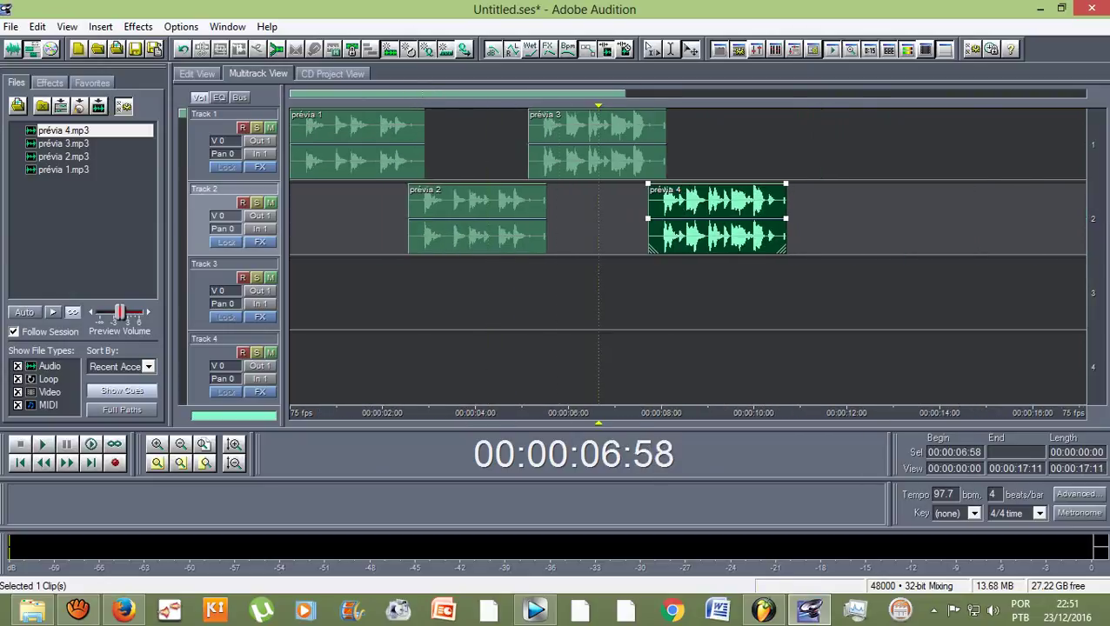
scroll(553, 143, "up", 1)
left_click(553, 143)
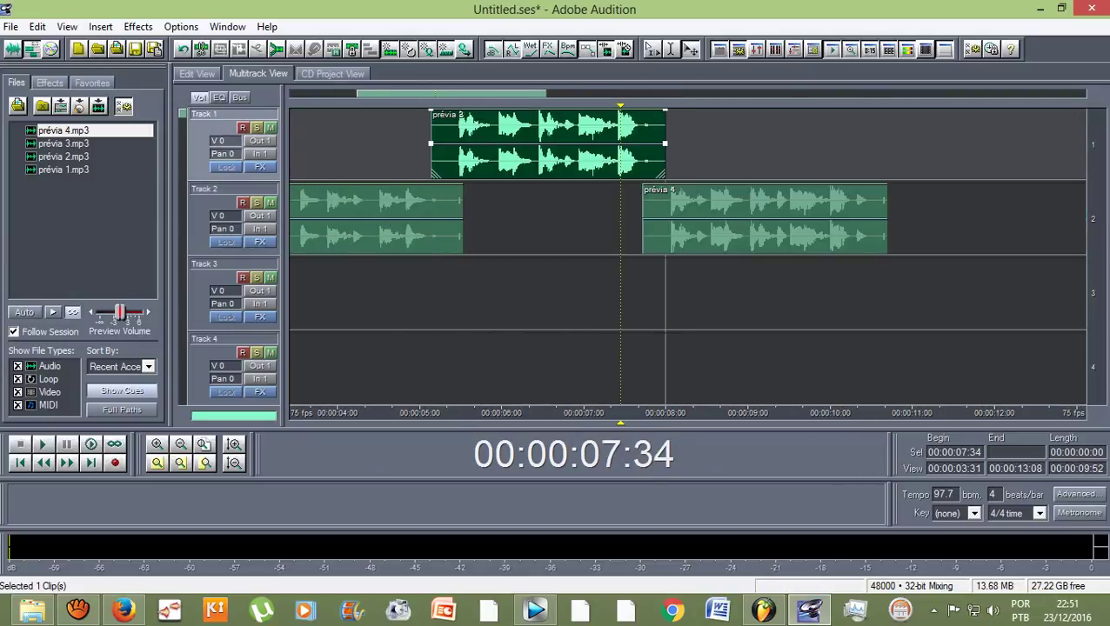
key("space")
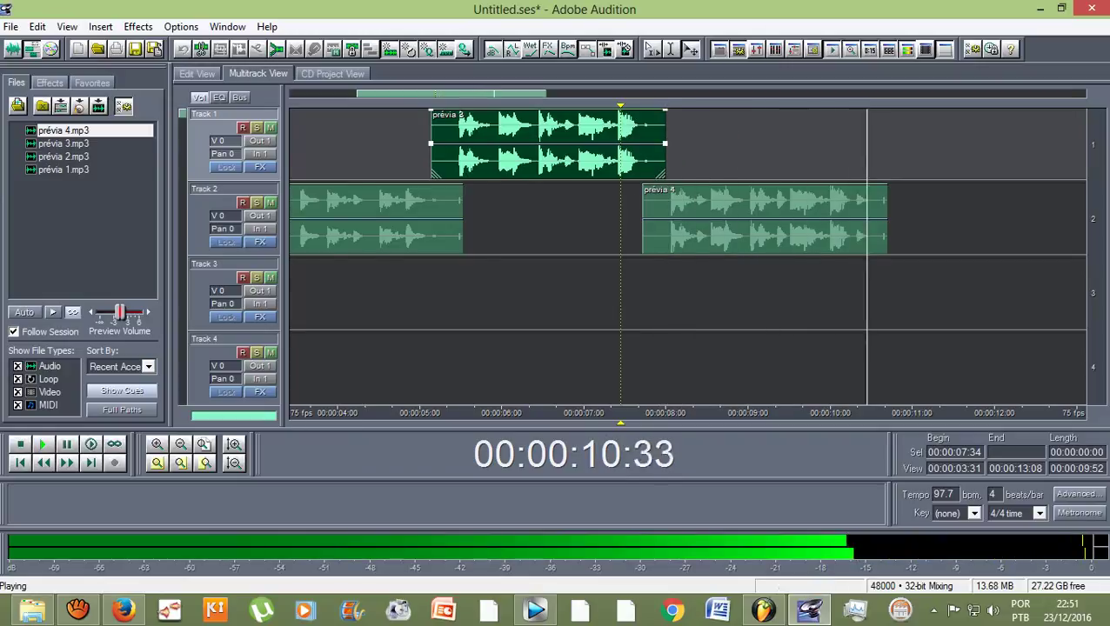
scroll(687, 257, "down", 3)
key("space")
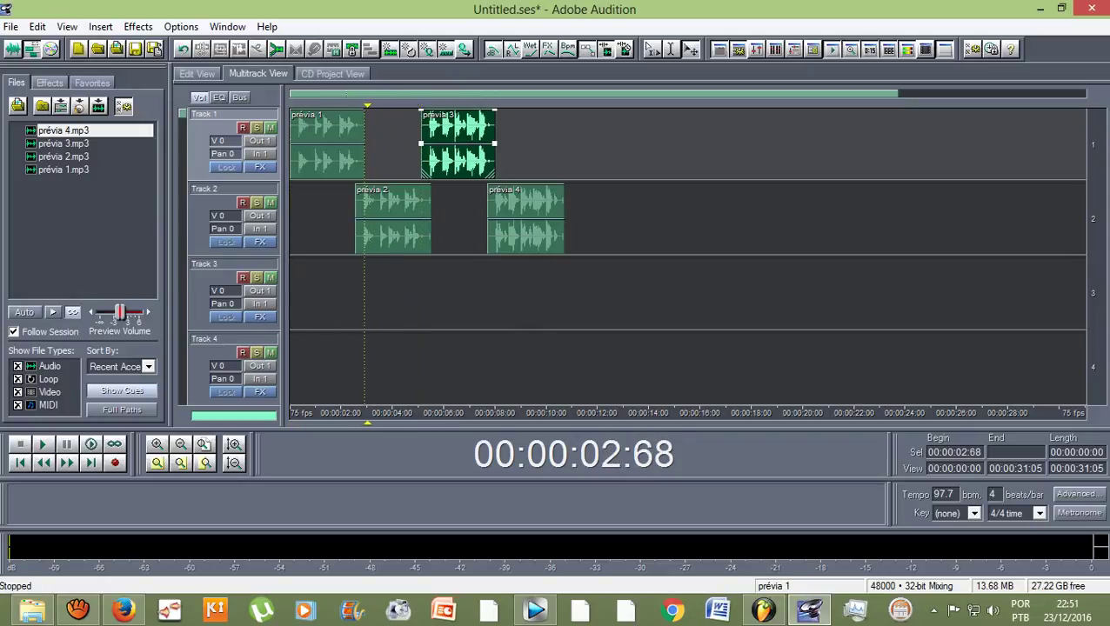
key("space")
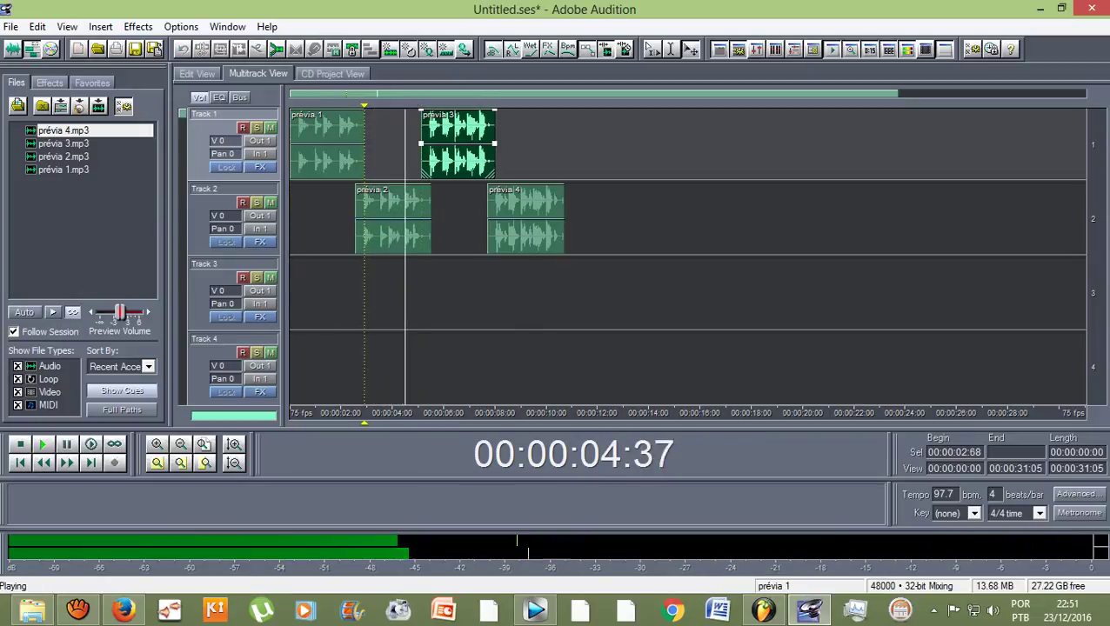
key("space")
Make room after prévia 2 by moving prévia 3 to about 11 seconds on Track 1 and prévia 4 to about 12 seconds on Track 2
left_click_drag(525, 217, 629, 217)
left_click_drag(458, 144, 608, 144)
left_click(393, 217)
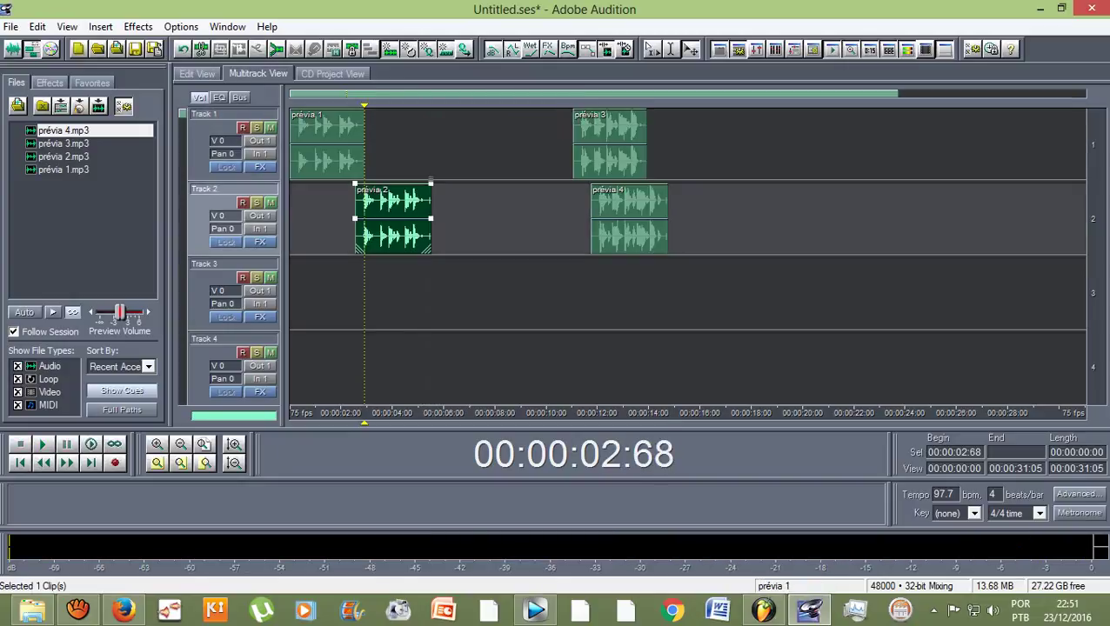
Add a second prévia 2 clip to Track 1 at about 00:00:05:10, lining its first beat up with the first copy's final faint hit
left_click_drag(390, 156, 474, 148)
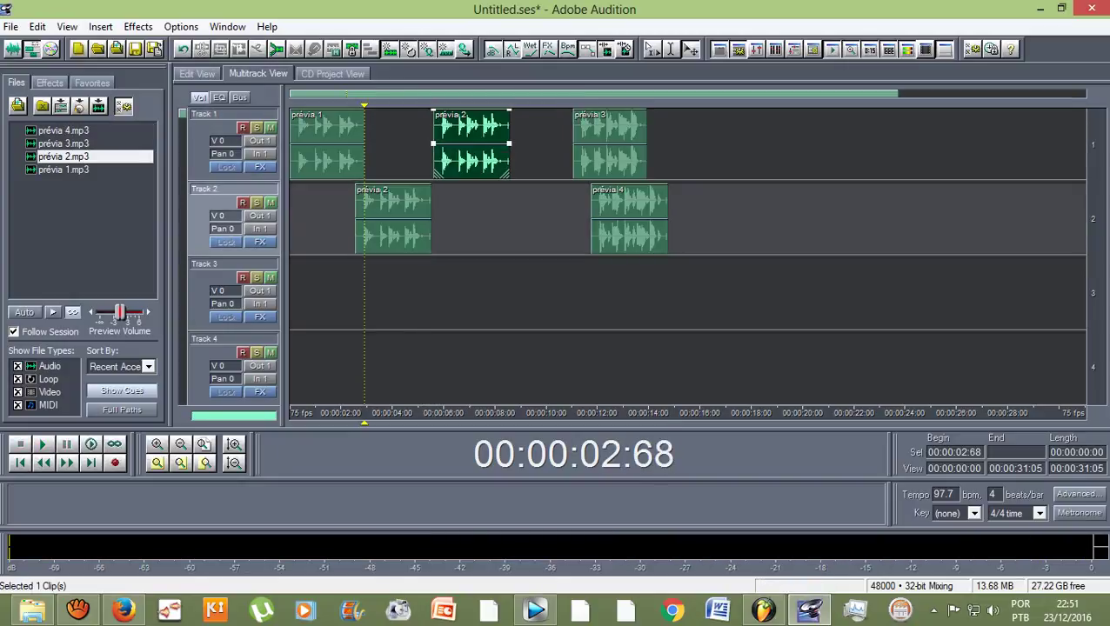
scroll(474, 147, "up", 5)
left_click_drag(594, 172, 444, 172)
scroll(443, 172, "up", 8)
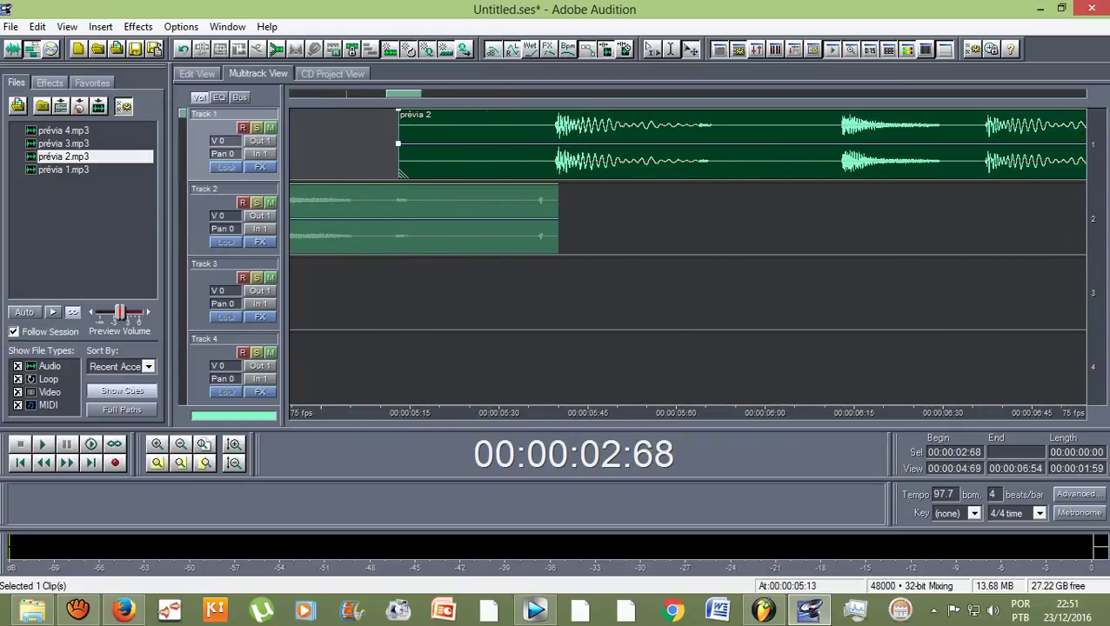
scroll(443, 172, "down", 6)
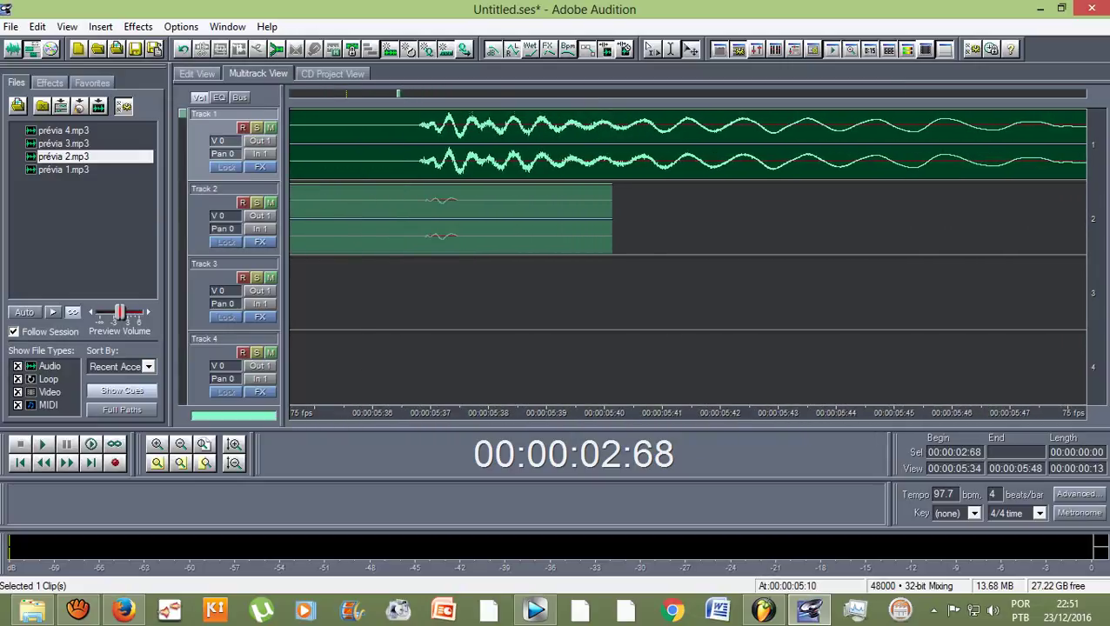
scroll(444, 172, "up", 3)
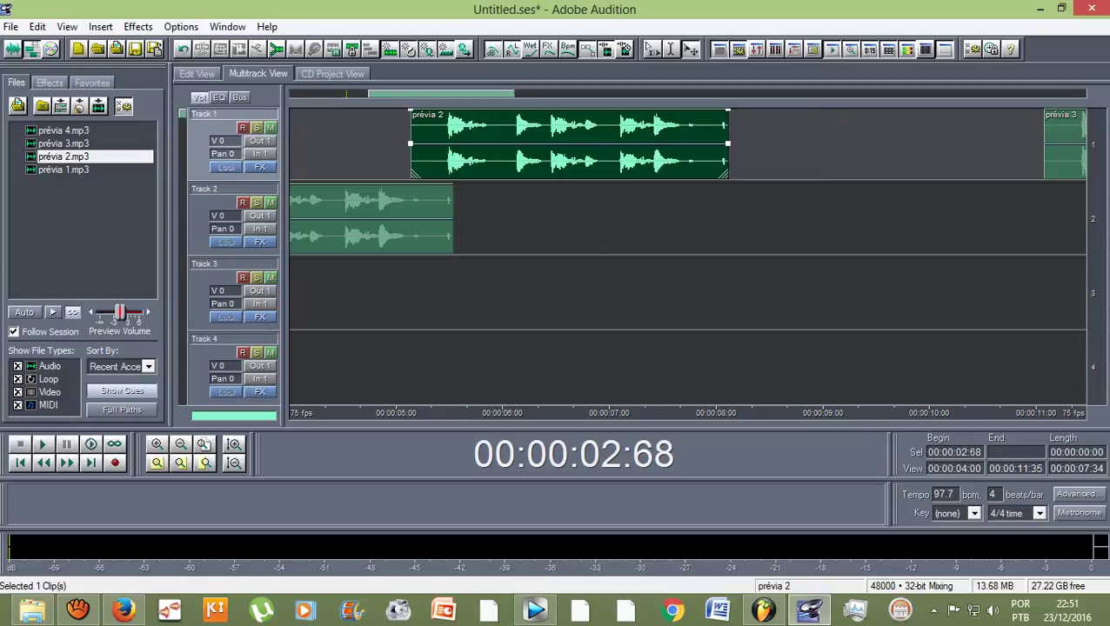
Play the arrangement from 00:00:02:68 to hear the transition into the second prévia 2 clip
scroll(444, 173, "down", 5)
key("space")
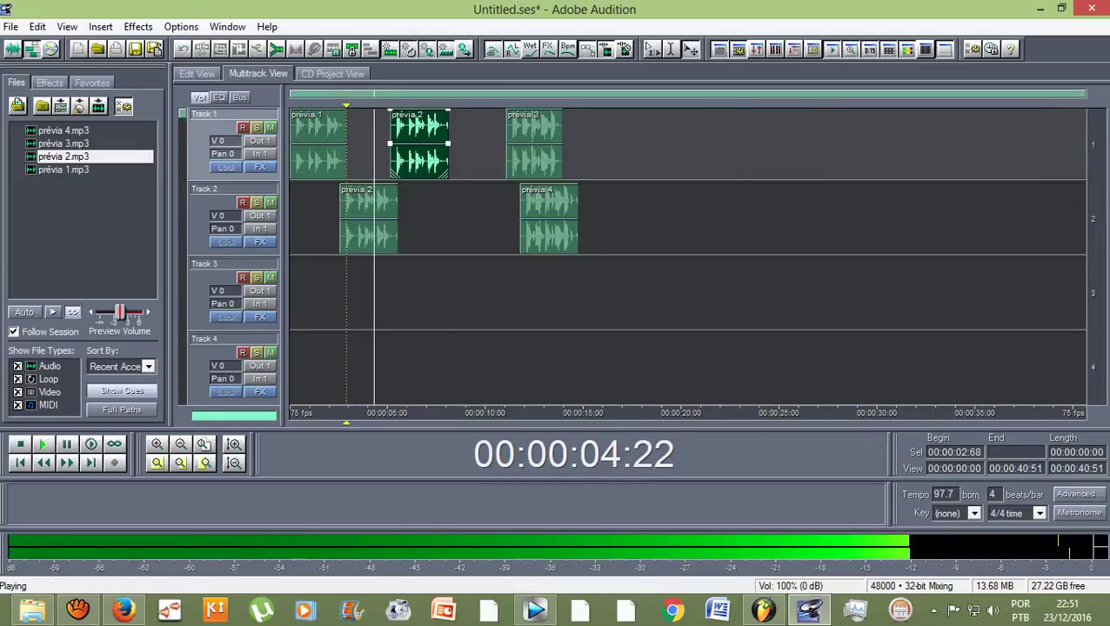
scroll(444, 173, "up", 2)
scroll(534, 144, "down", 2)
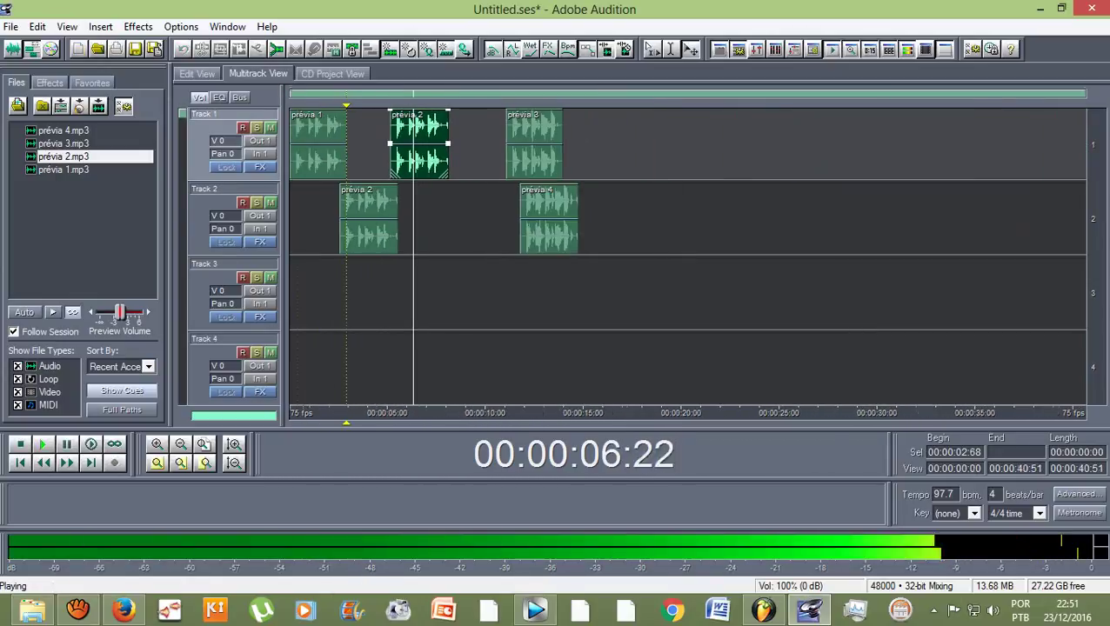
key("space")
Move prévia 3 to about 16 seconds and add a third prévia 2 clip to Track 2, its first beat on the previous clip's final faint hit
left_click_drag(534, 143, 624, 143)
left_click_drag(63, 157, 478, 217)
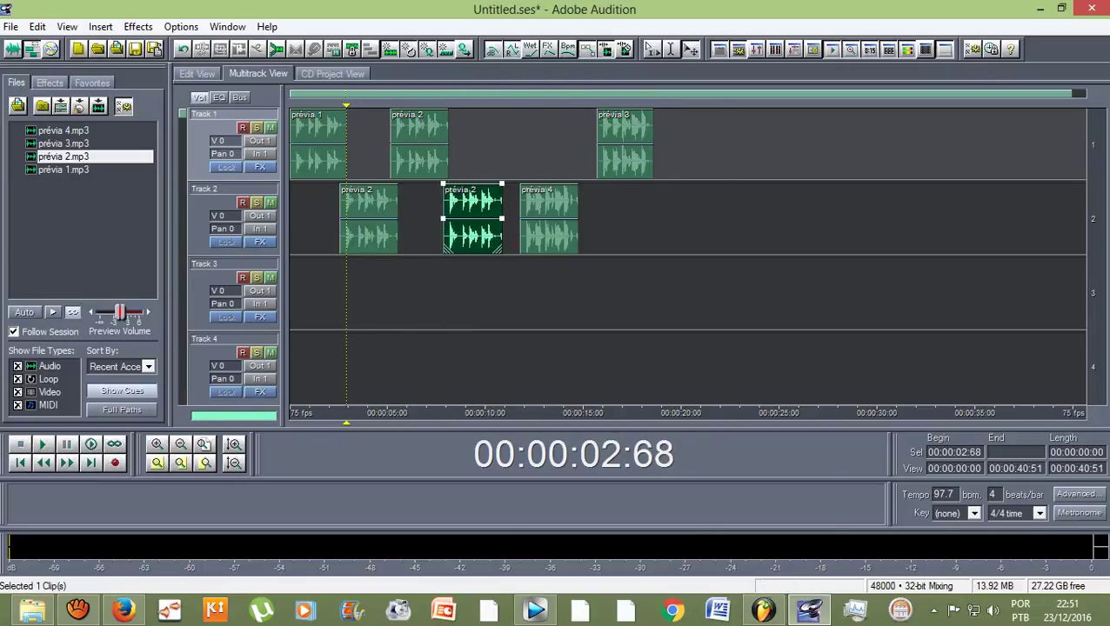
scroll(687, 217, "up", 10)
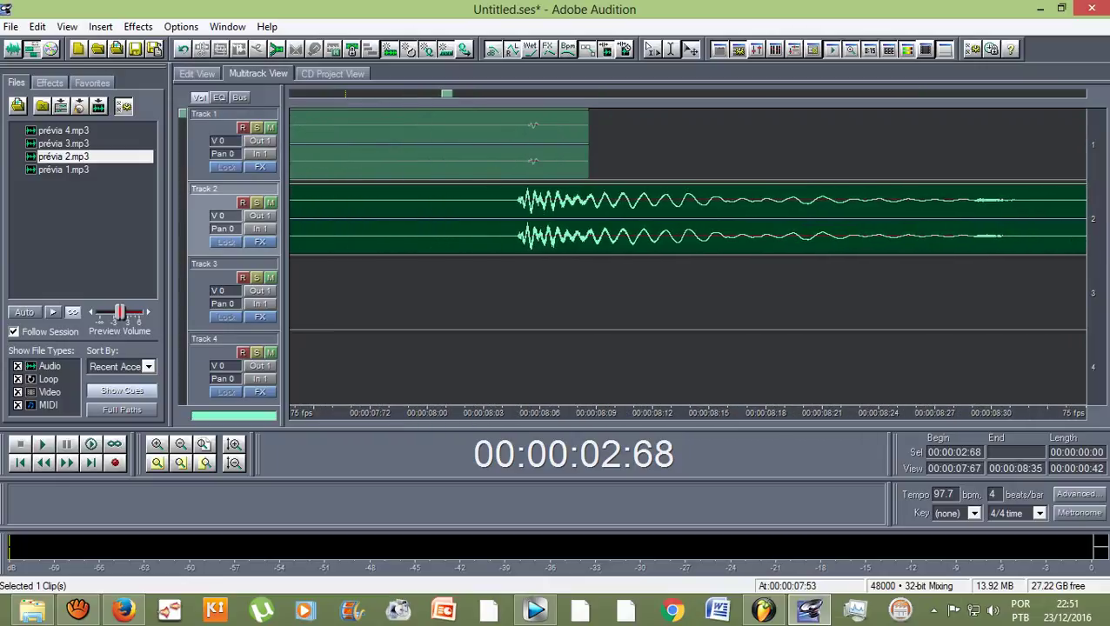
scroll(687, 218, "up", 6)
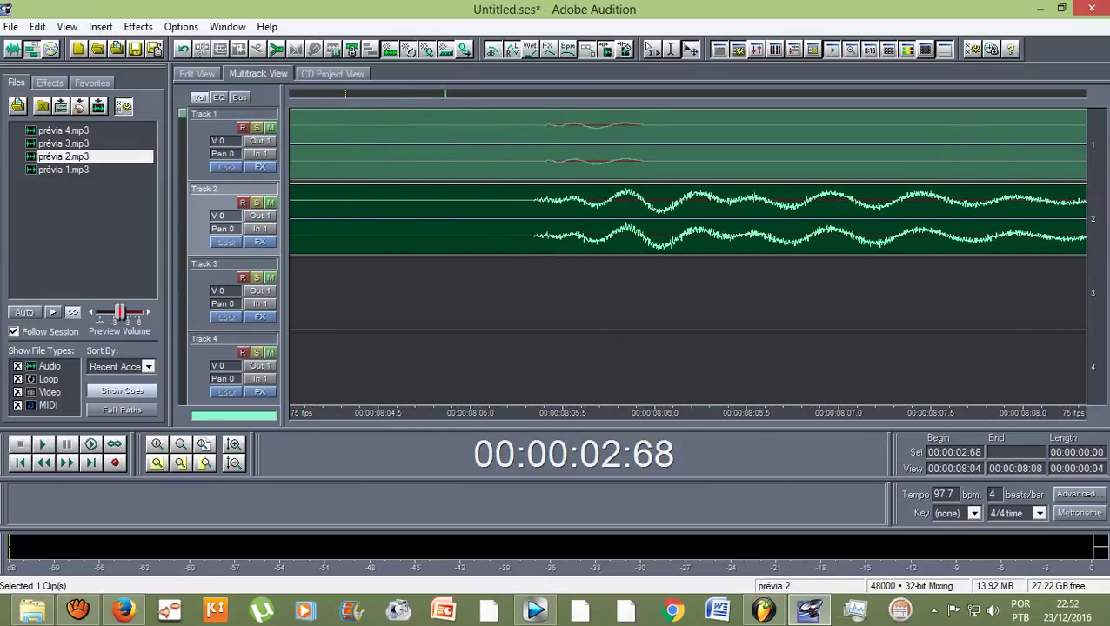
scroll(687, 217, "down", 15)
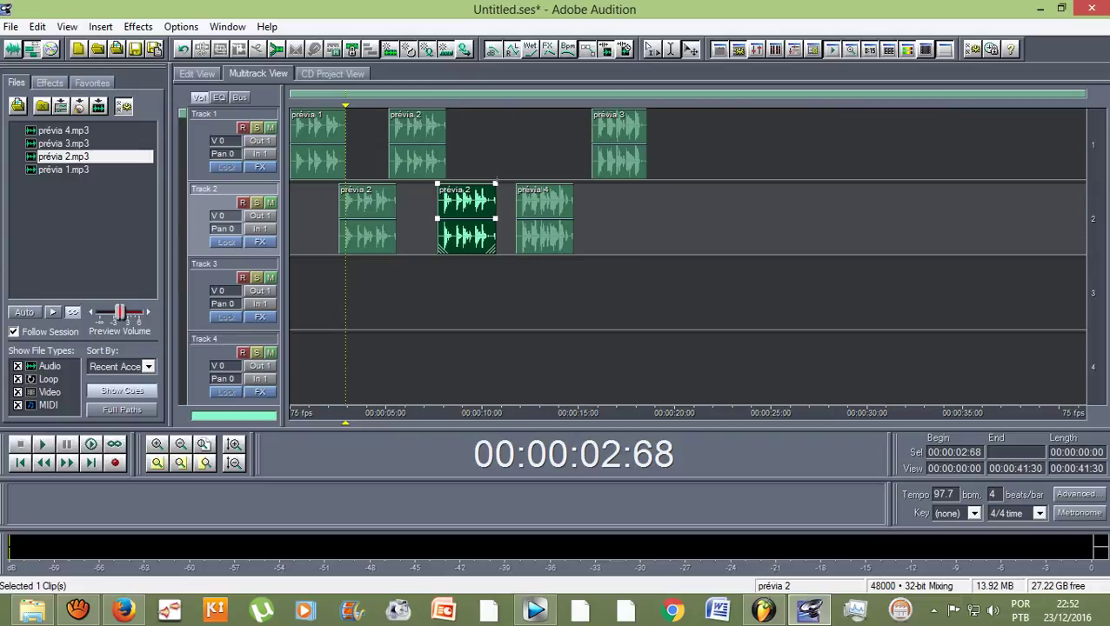
Play the transition into the third prévia 2 clip from 00:00:07:22
left_click(430, 413)
key("space")
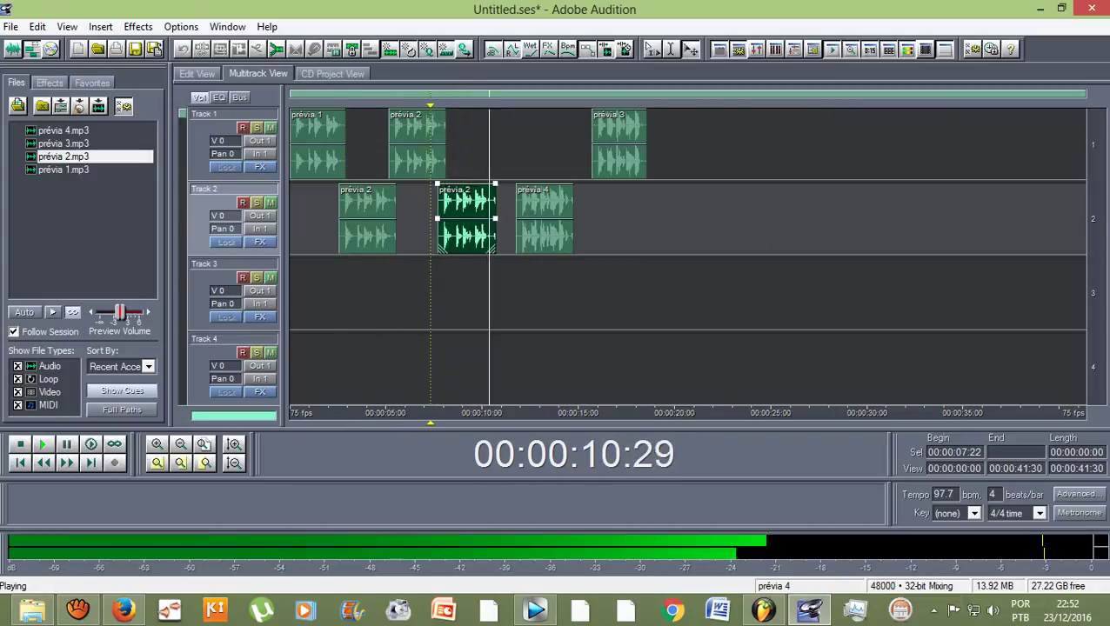
key("space")
Move prévia 4 to Track 1 at about 00:00:10:23, lining its first beat up with the third prévia 2 clip's final faint hit
left_click_drag(544, 222, 520, 147)
scroll(520, 147, "up", 10)
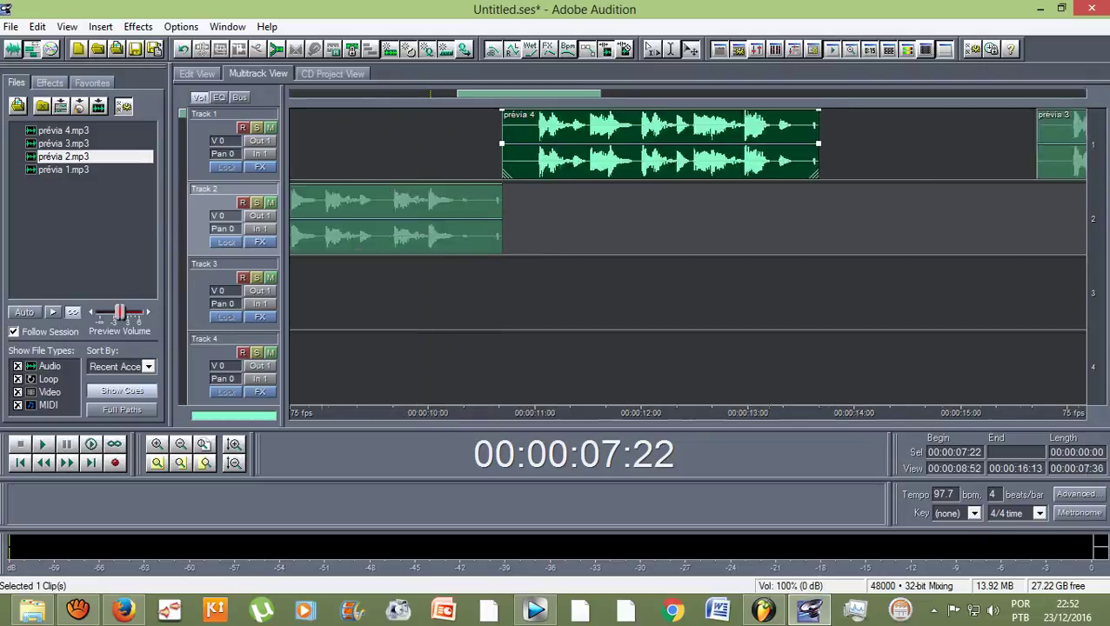
scroll(537, 173, "up", 5)
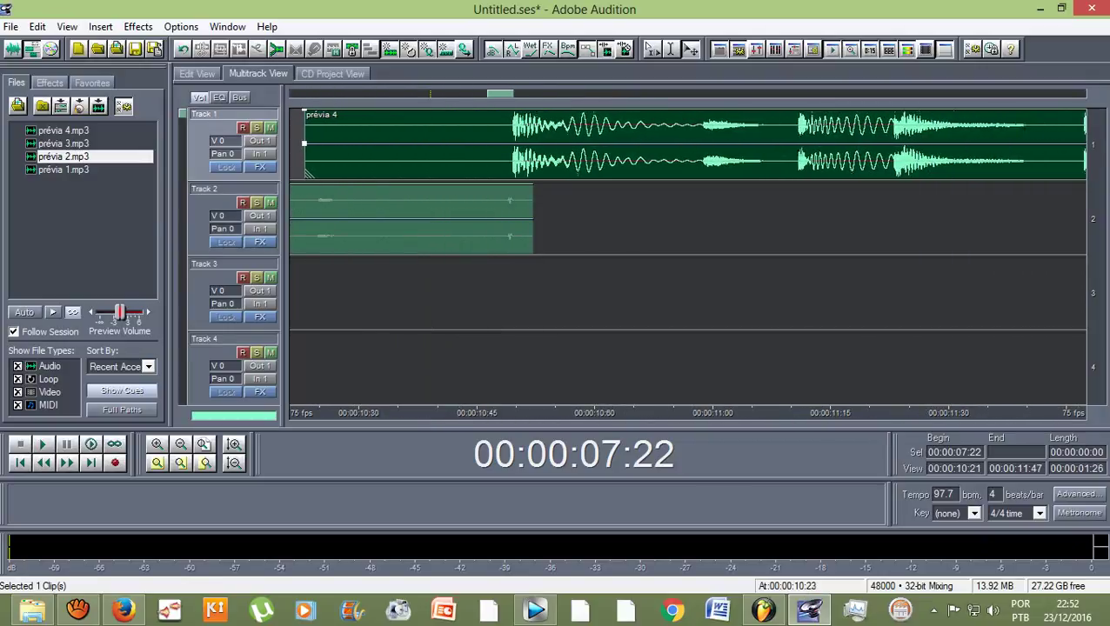
scroll(509, 147, "up", 5)
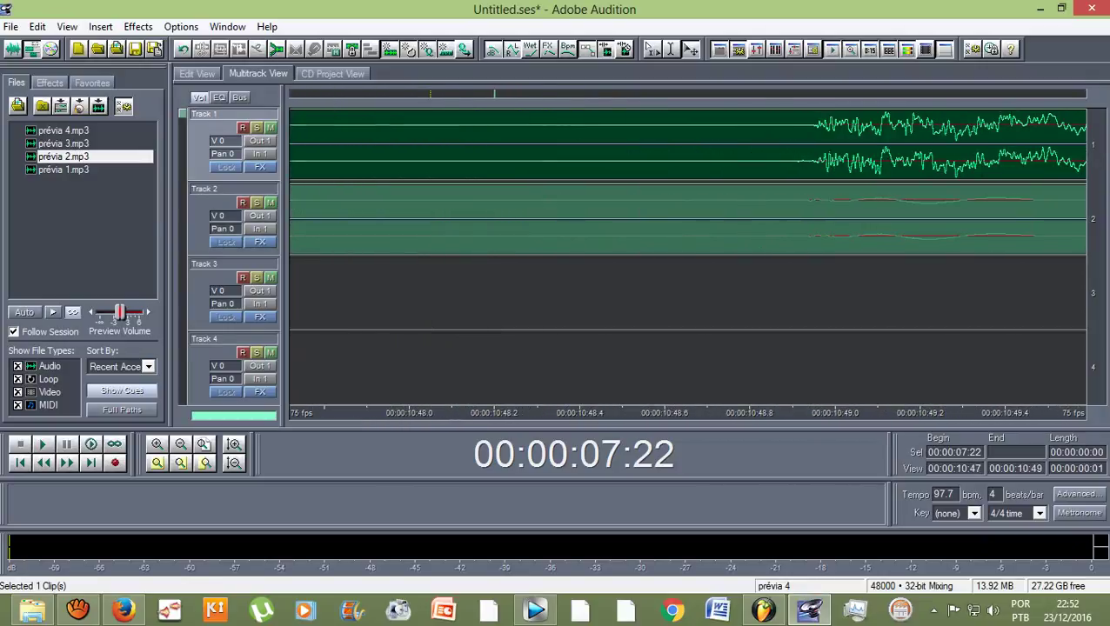
scroll(531, 169, "down", 8)
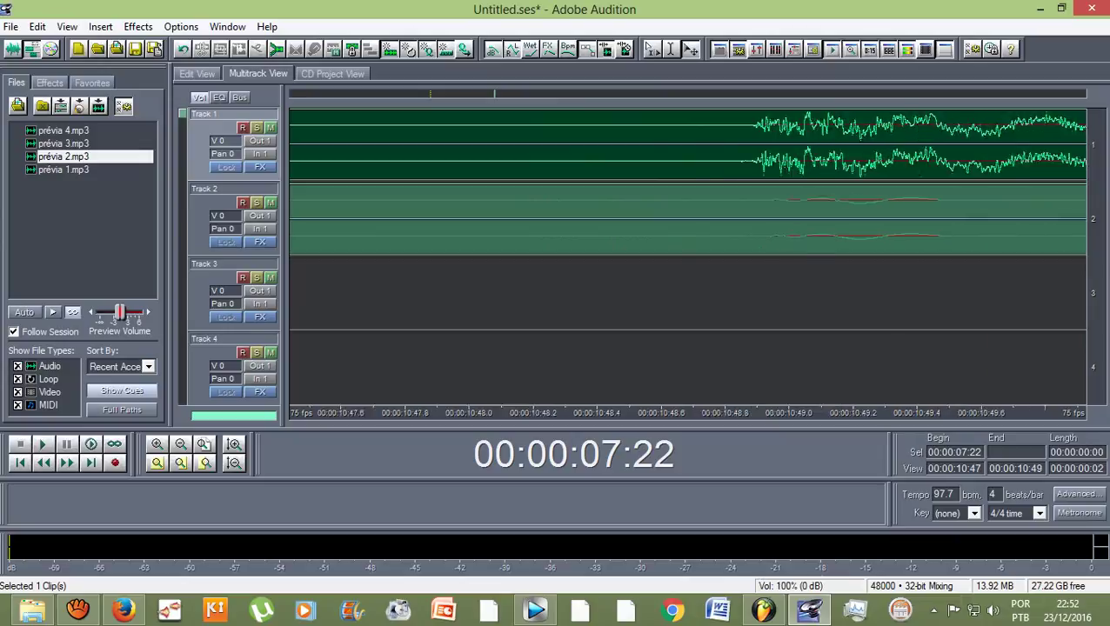
Play the join into prévia 4 from 00:00:07:22, lower prévia 4's volume envelope to about 57.5% (-4.8 dB), and replay it
scroll(532, 174, "down", 4)
key("space")
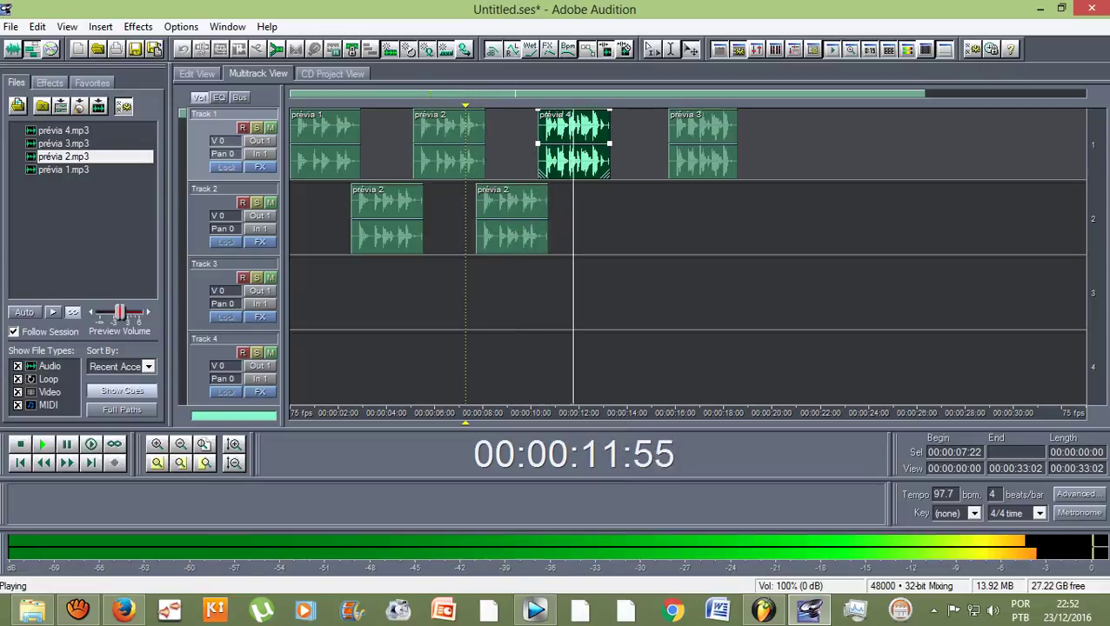
key("space")
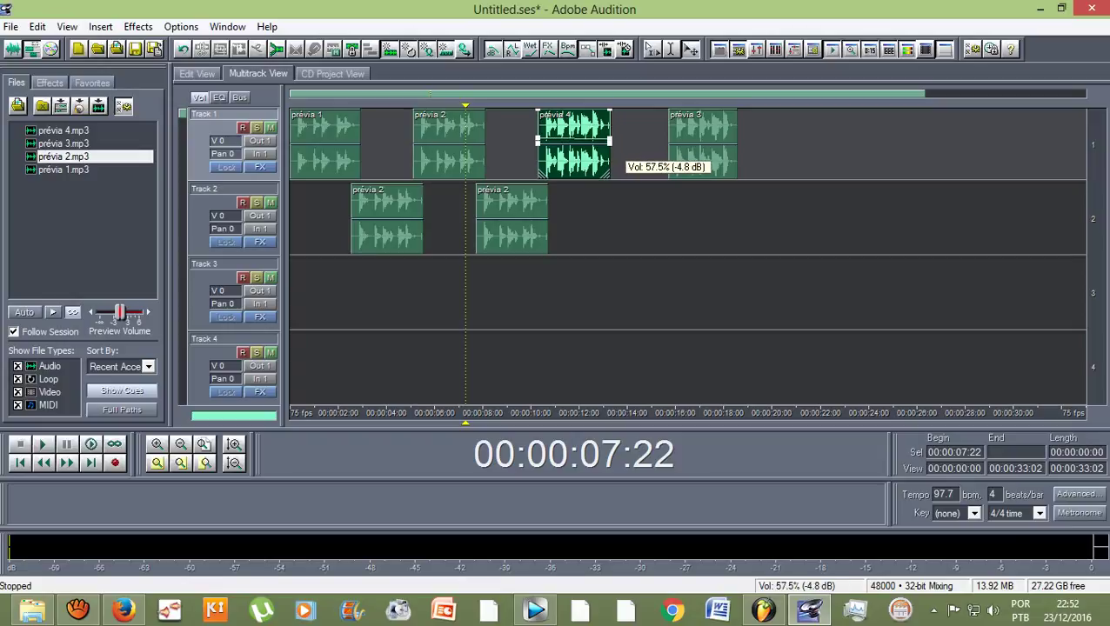
key("space")
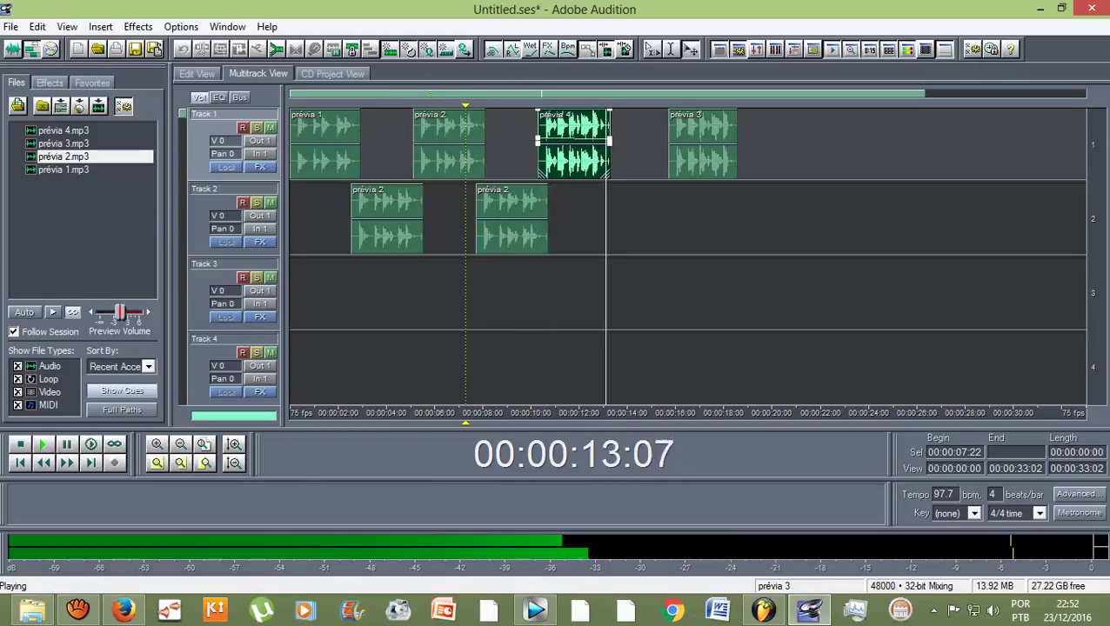
key("space")
Move prévia 3 to Track 2 at about 00:00:12:65, lining its first beat up with prévia 4's final faint hit
left_click_drag(687, 144, 471, 219)
scroll(620, 218, "up", 5)
scroll(687, 182, "up", 6)
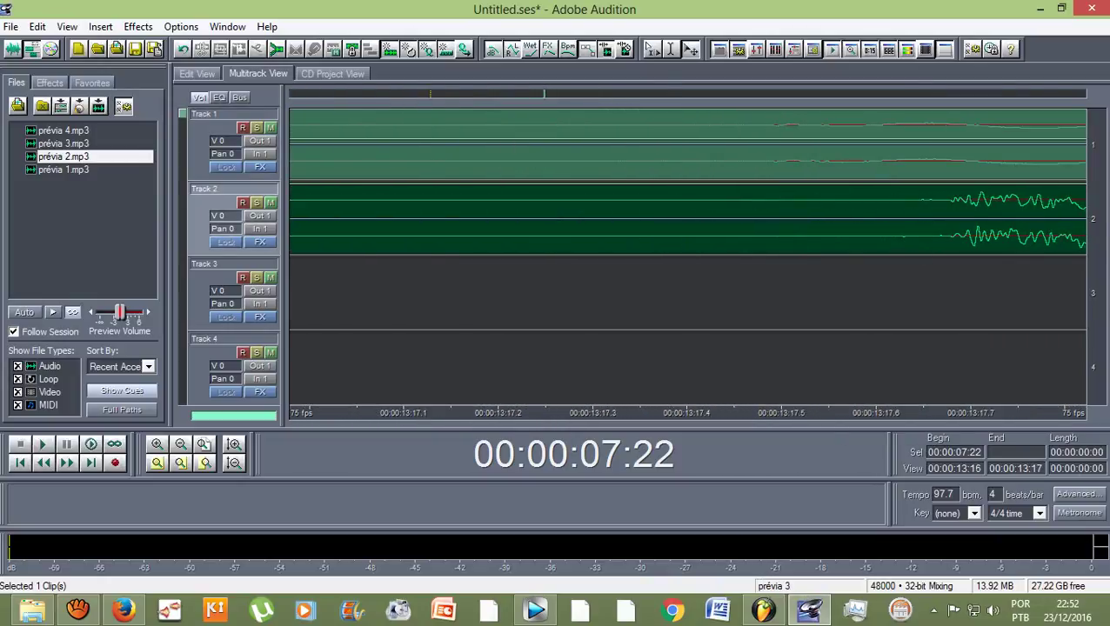
scroll(687, 182, "down", 8)
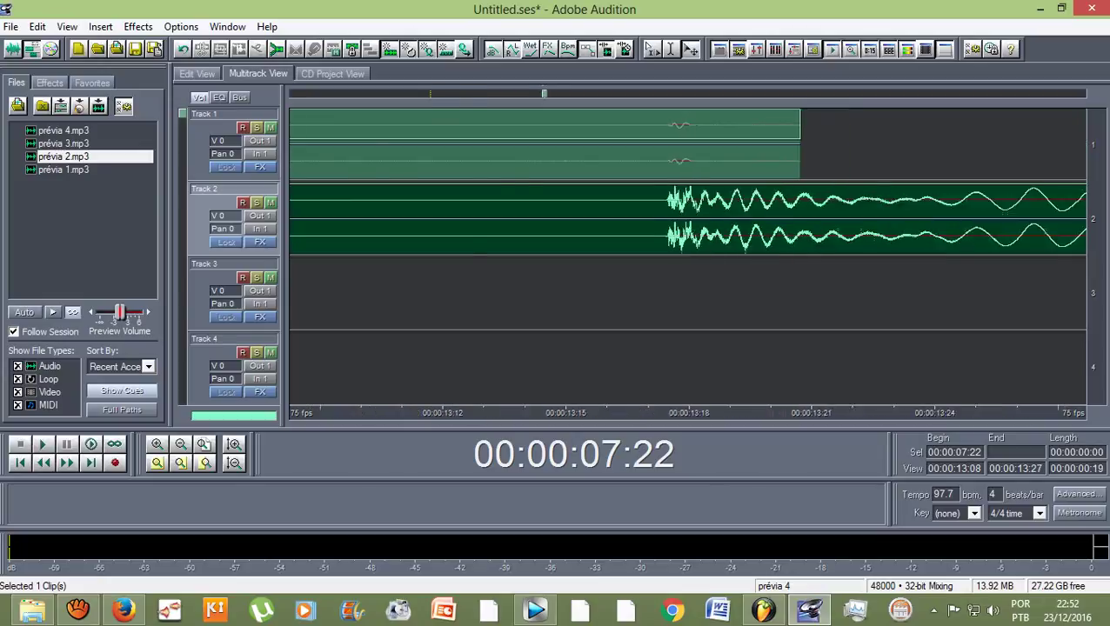
Play the join into prévia 3 from 00:00:07:22, lower prévia 3's volume envelope at both ends, and replay it through the clip's end
key("space")
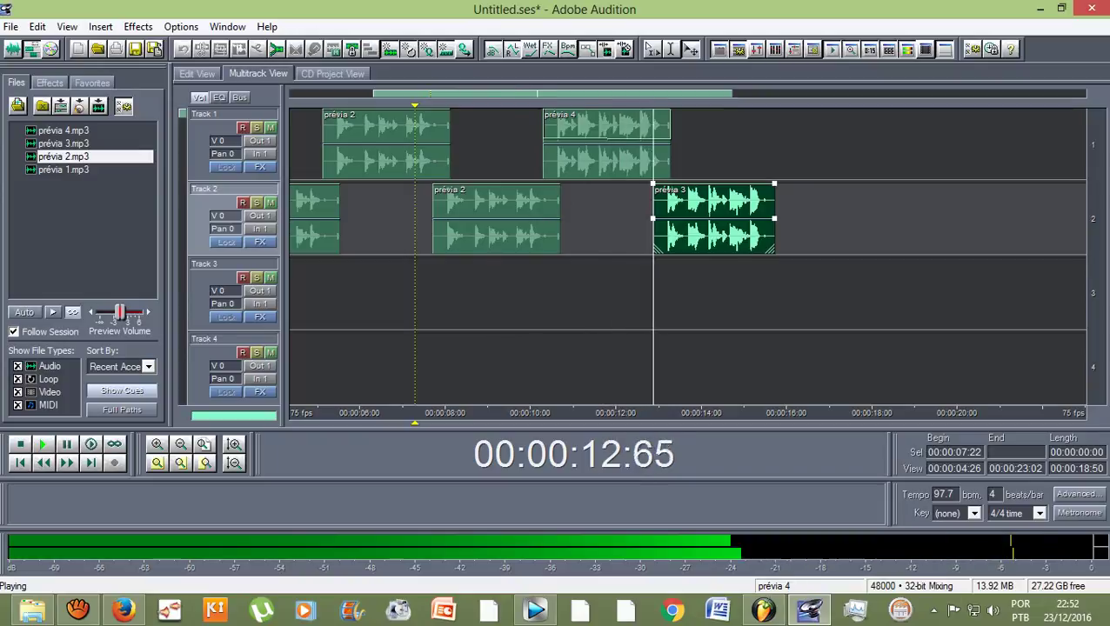
key("space")
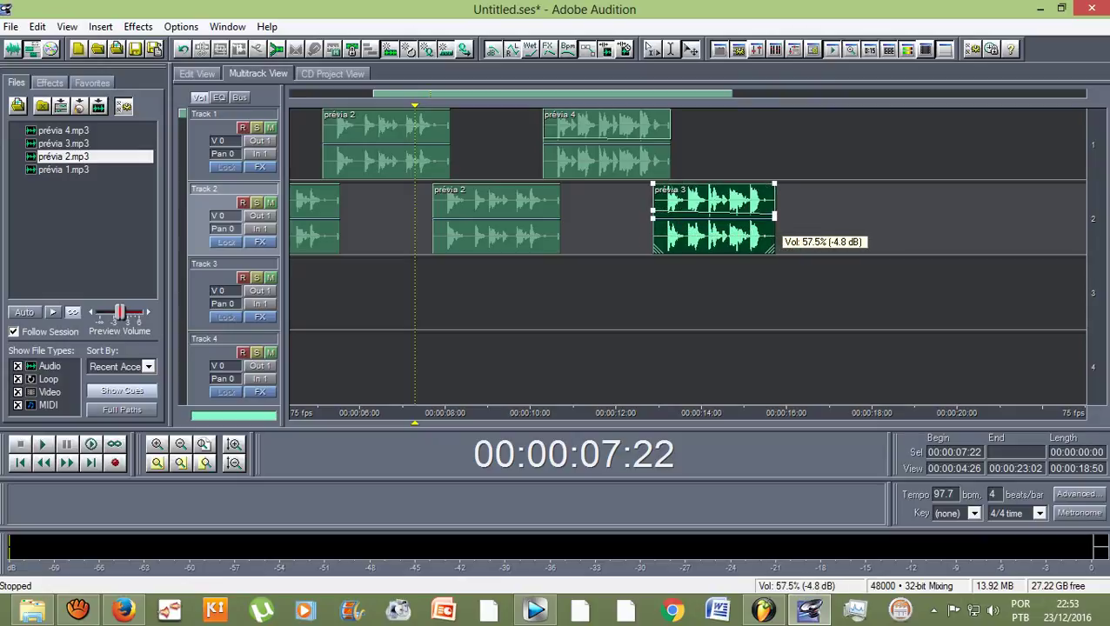
key("space")
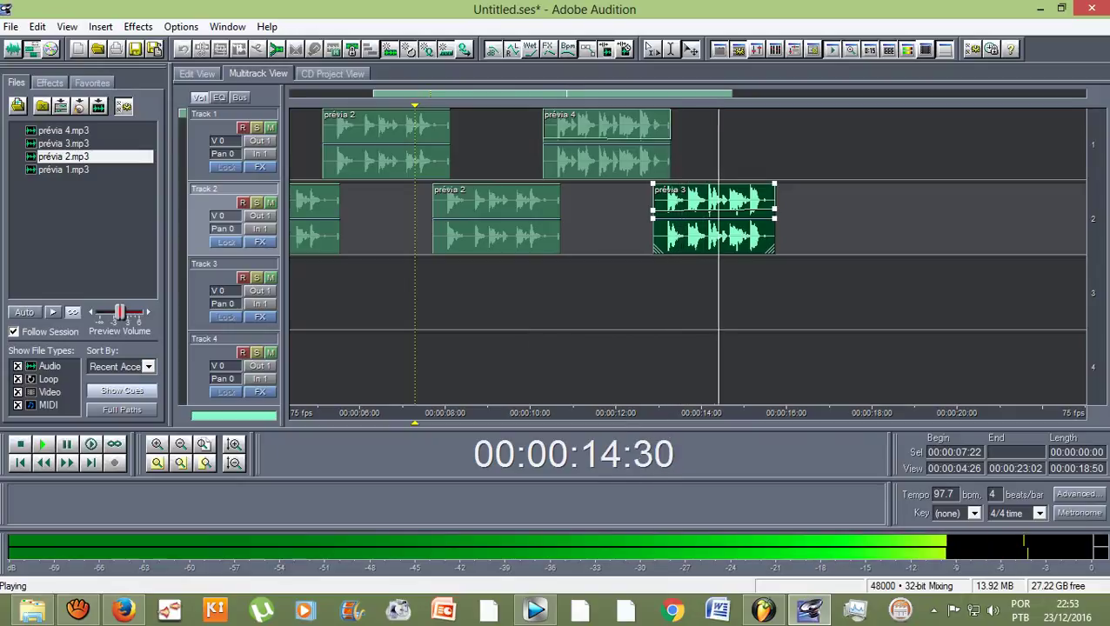
key("minus")
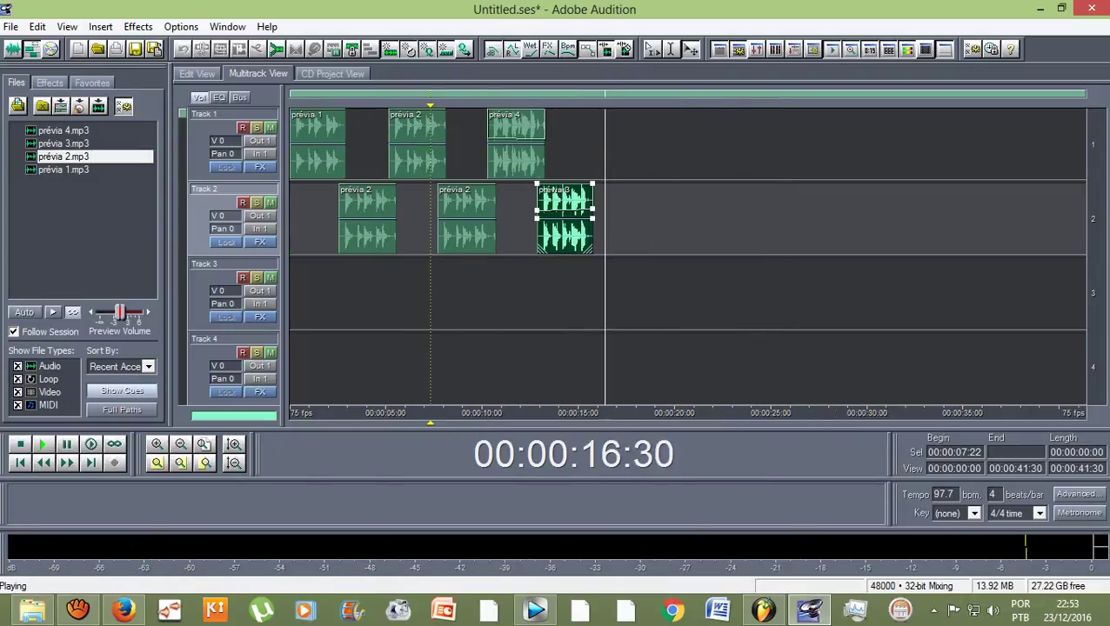
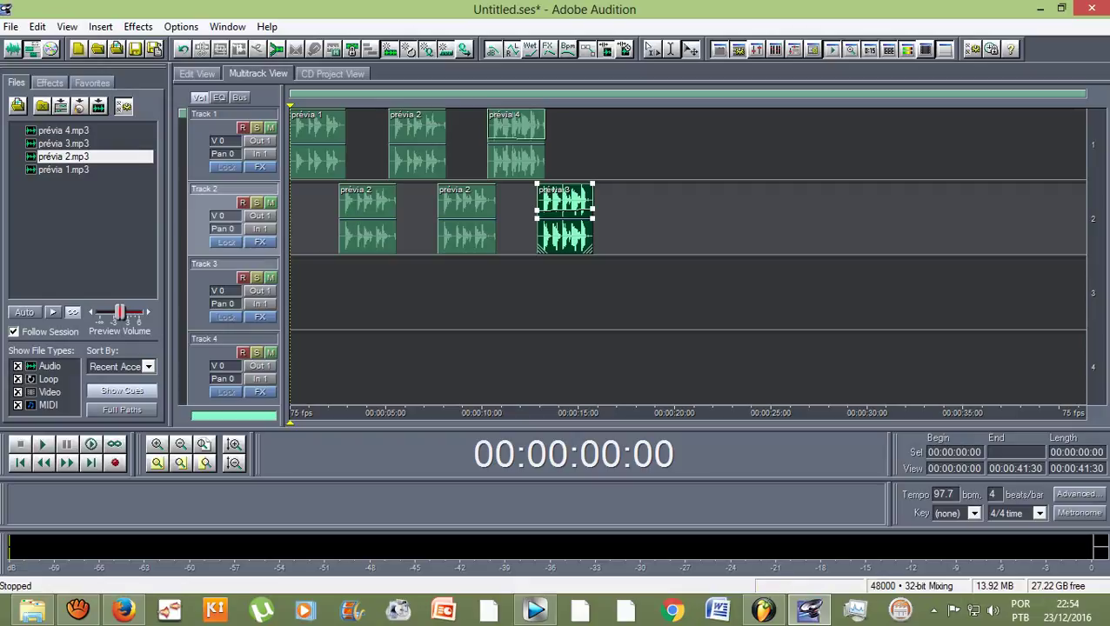
Arm Track 3 and record a take of about 11 seconds from the session start
left_click(242, 276)
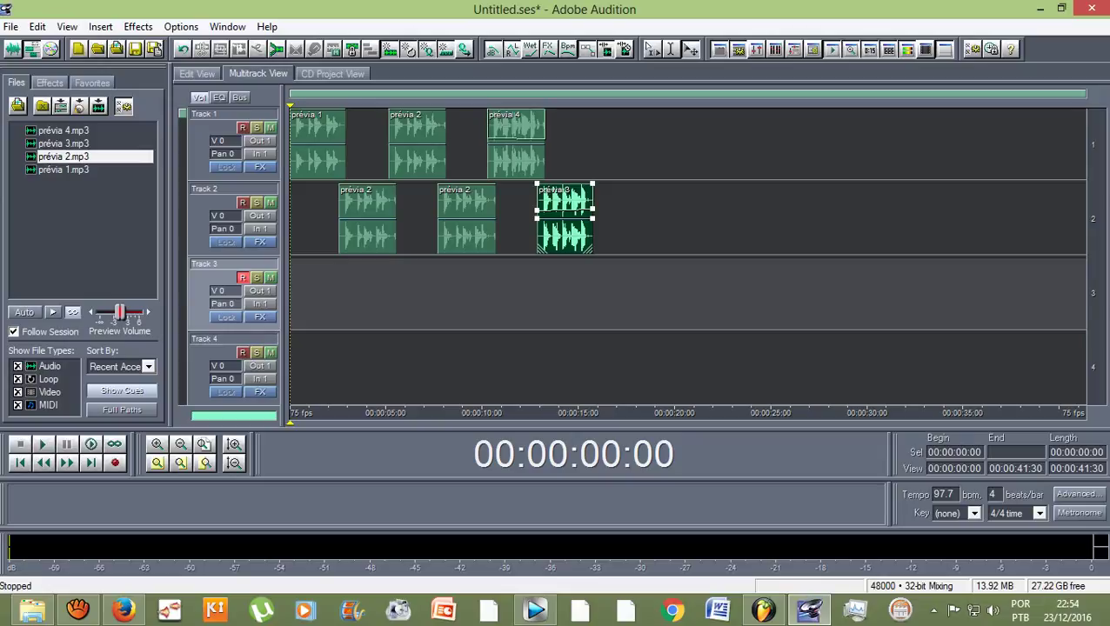
key("ctrl+space")
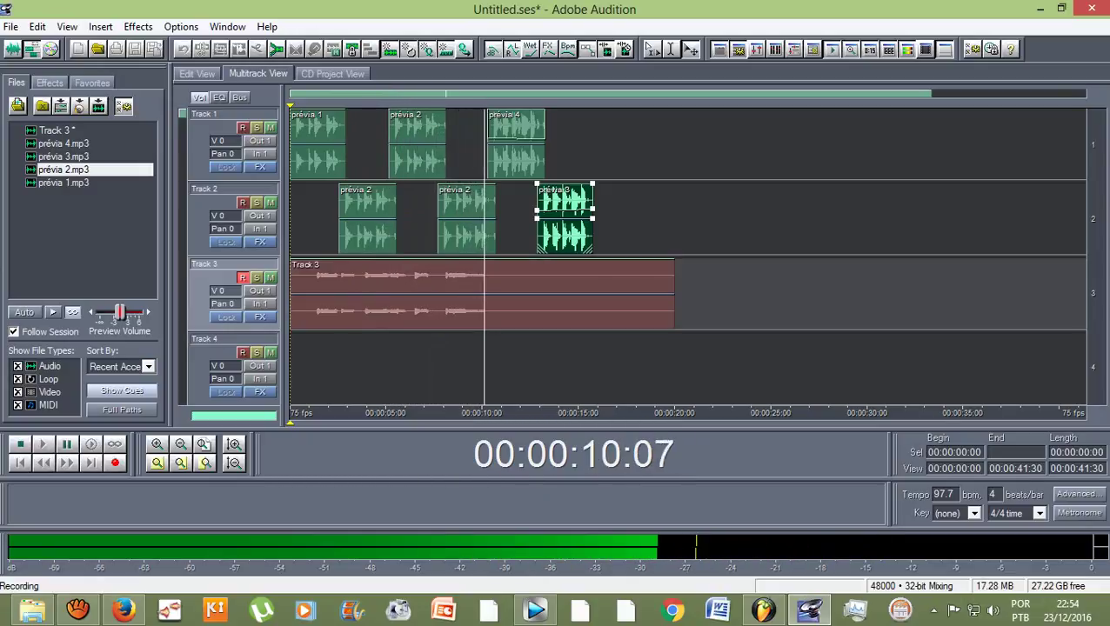
key("space")
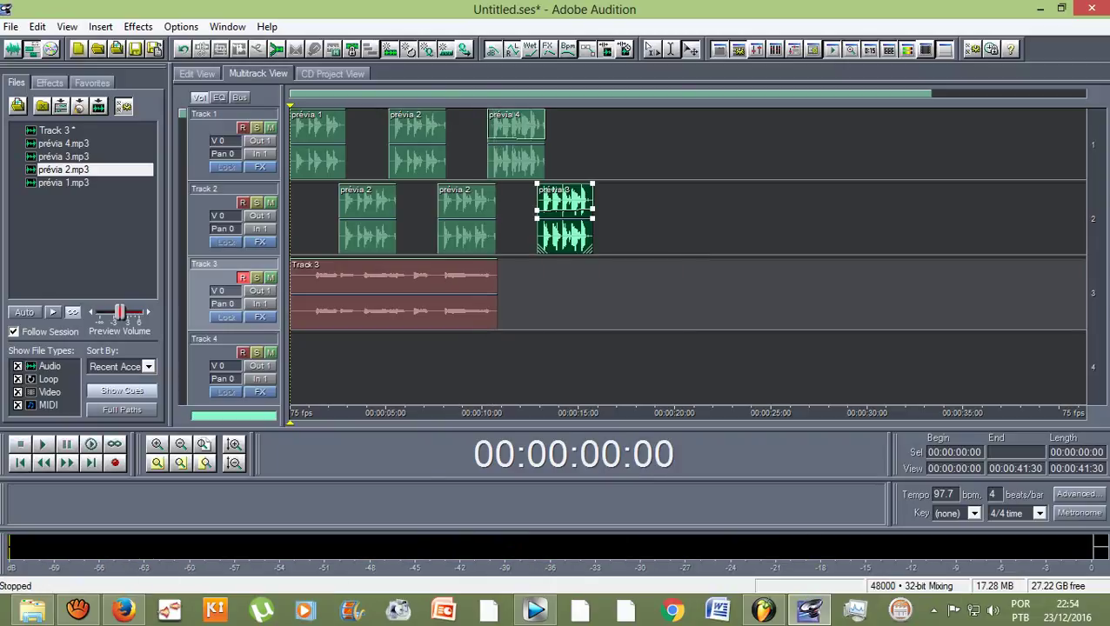
Disarm and mute Track 3, and record a new take of about 17 seconds on Track 4 from the session start
left_click(242, 277)
left_click(270, 277)
left_click(224, 380)
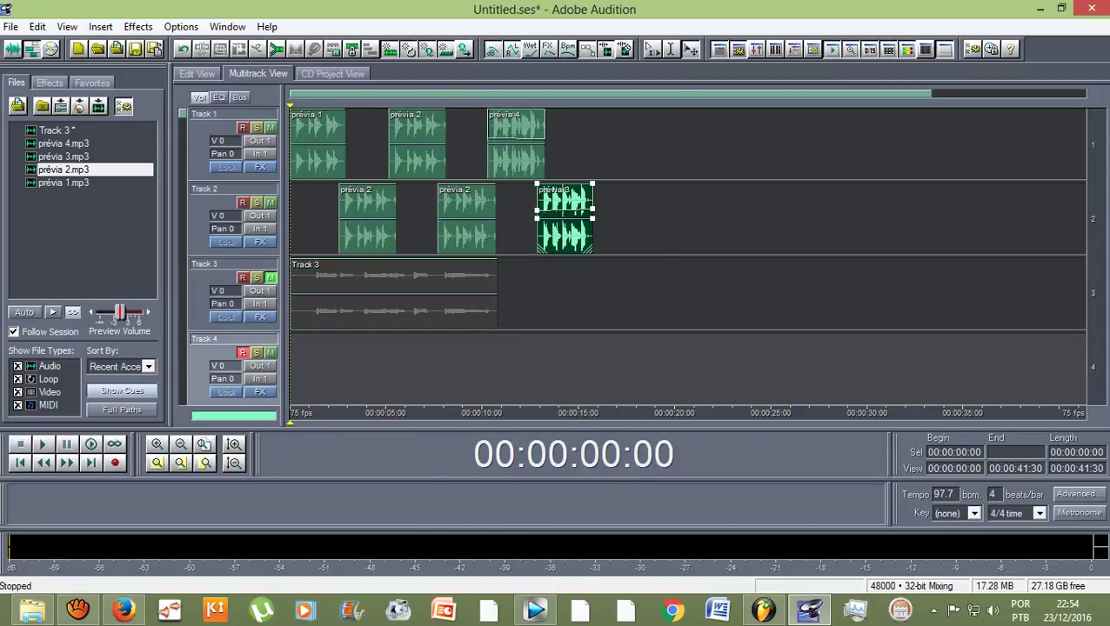
key("shift+space")
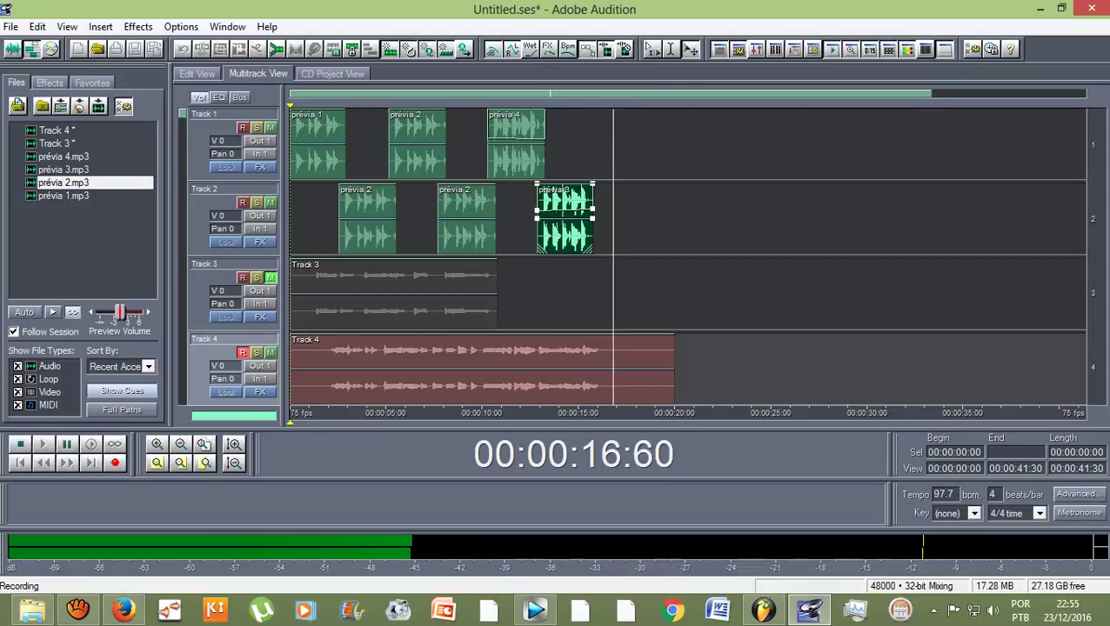
key("space")
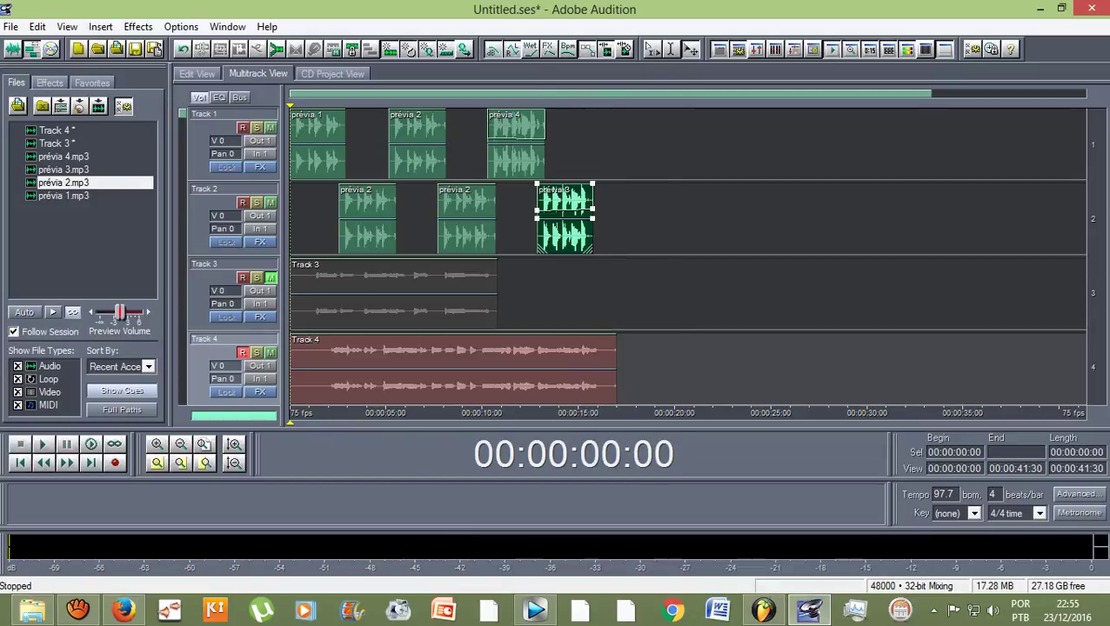
Return the playback position to the session start and listen to the Track 4 take over the beat
scroll(565, 217, "down", 1)
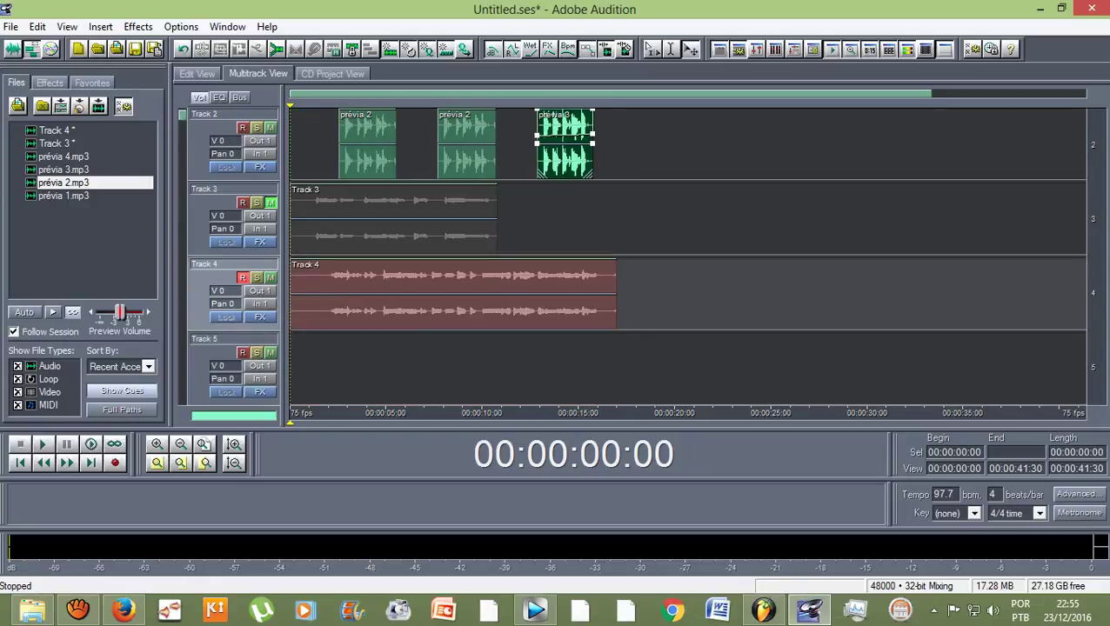
scroll(687, 256, "up", 1)
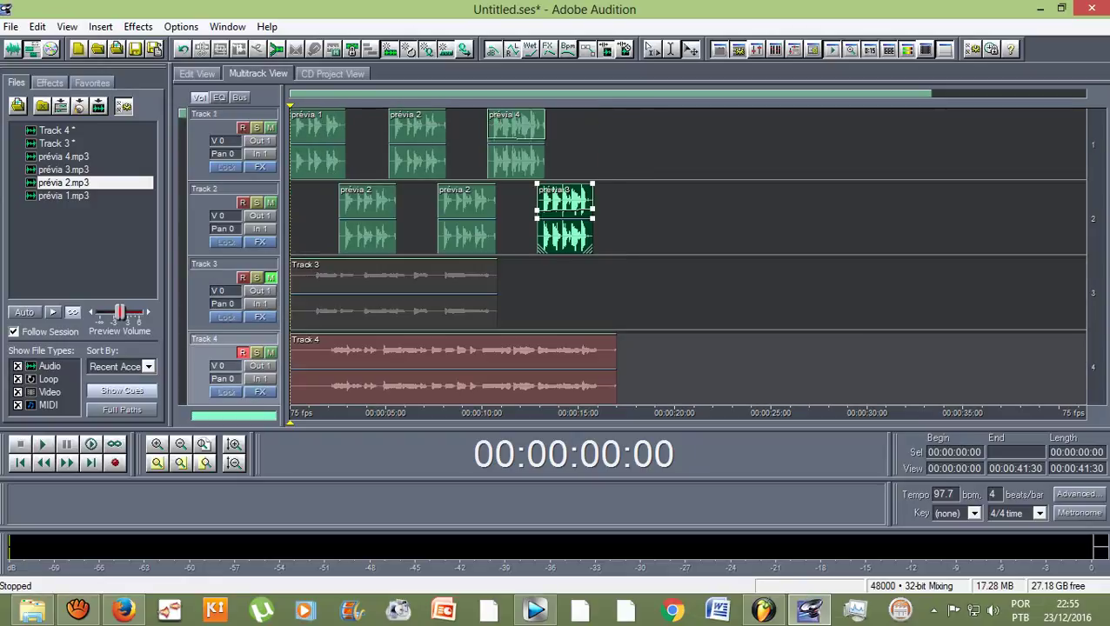
scroll(687, 252, "down", 1)
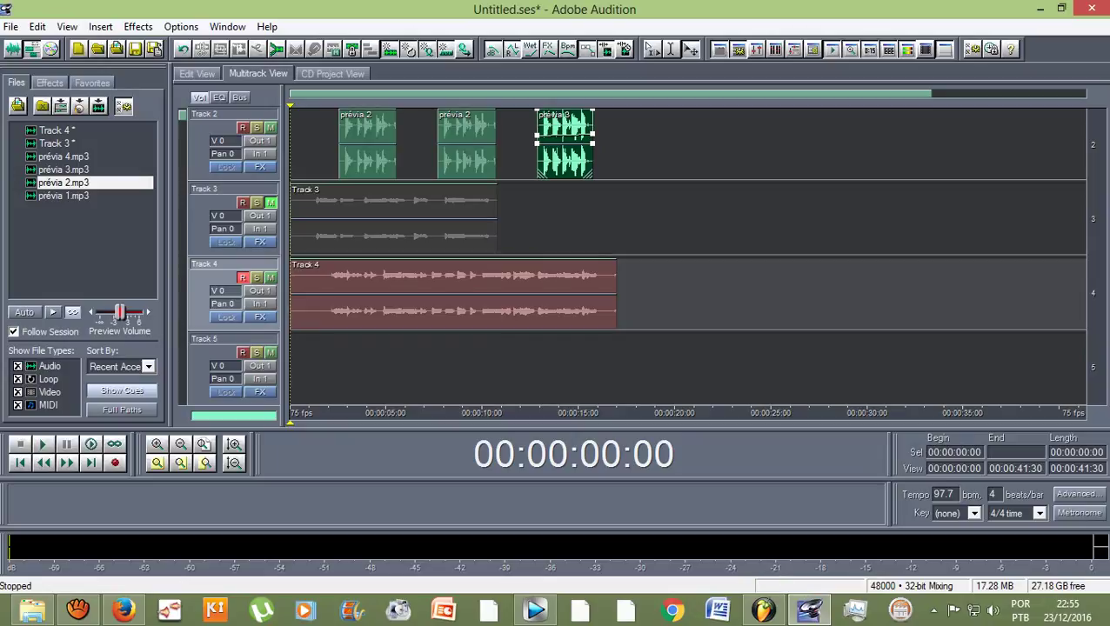
left_click(320, 374)
left_click(299, 374)
left_click(328, 374)
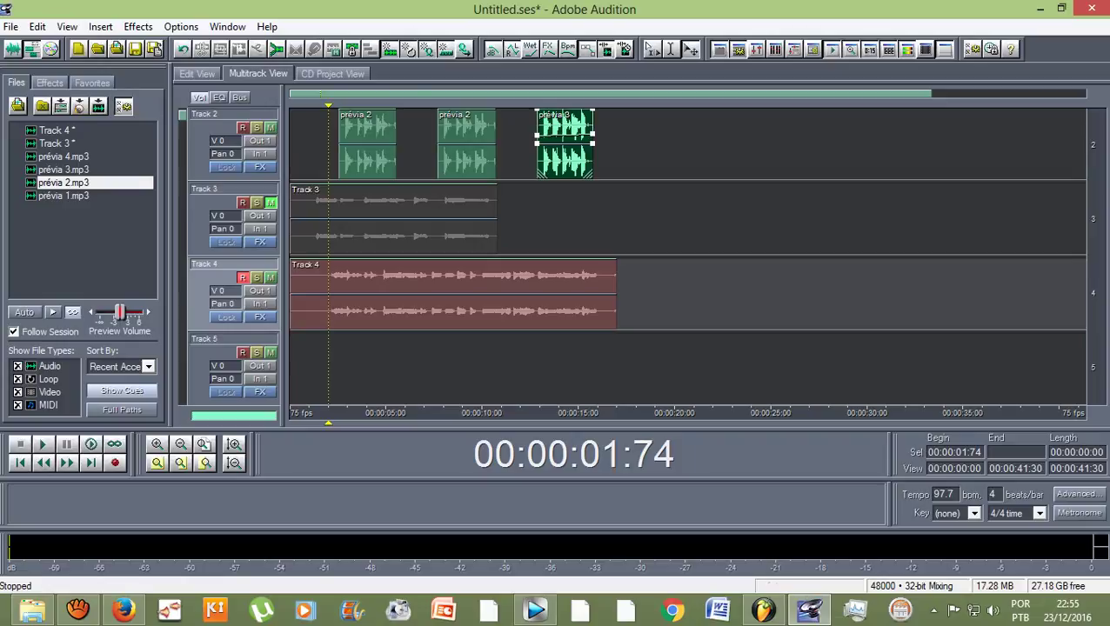
key("Home")
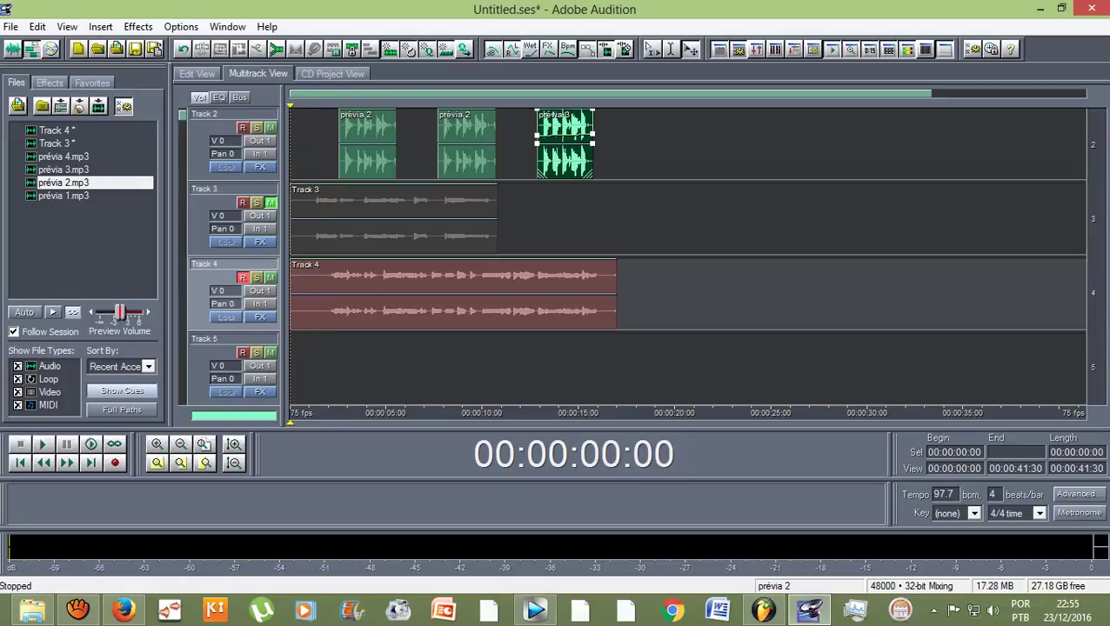
key("space")
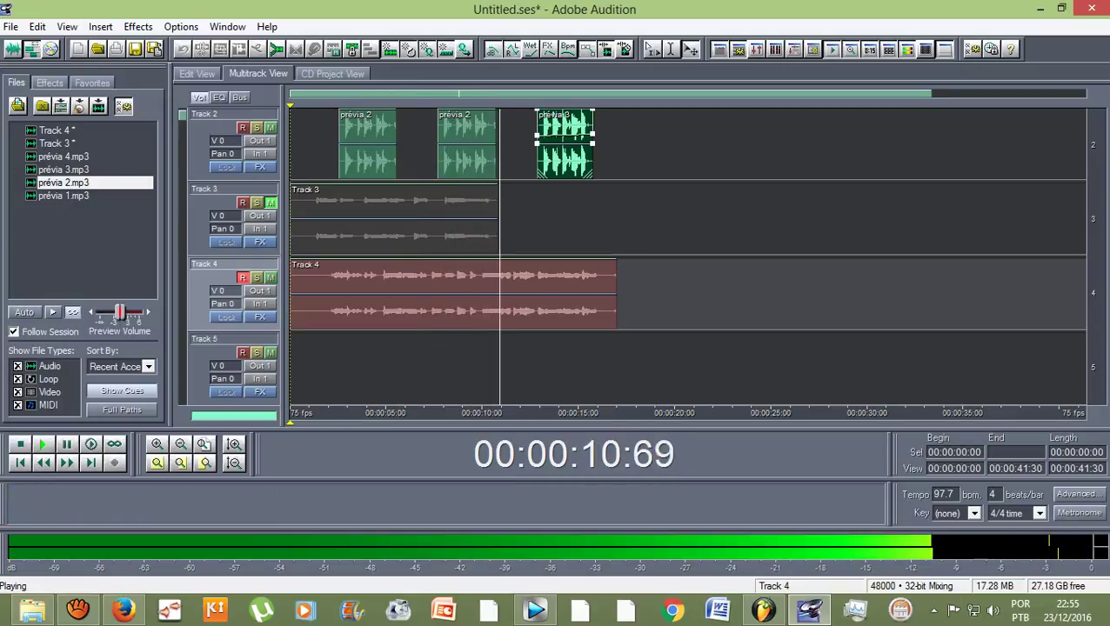
Stop playback, mute Track 4, and record a take of about 17 seconds on Track 5 from the session start
key("space")
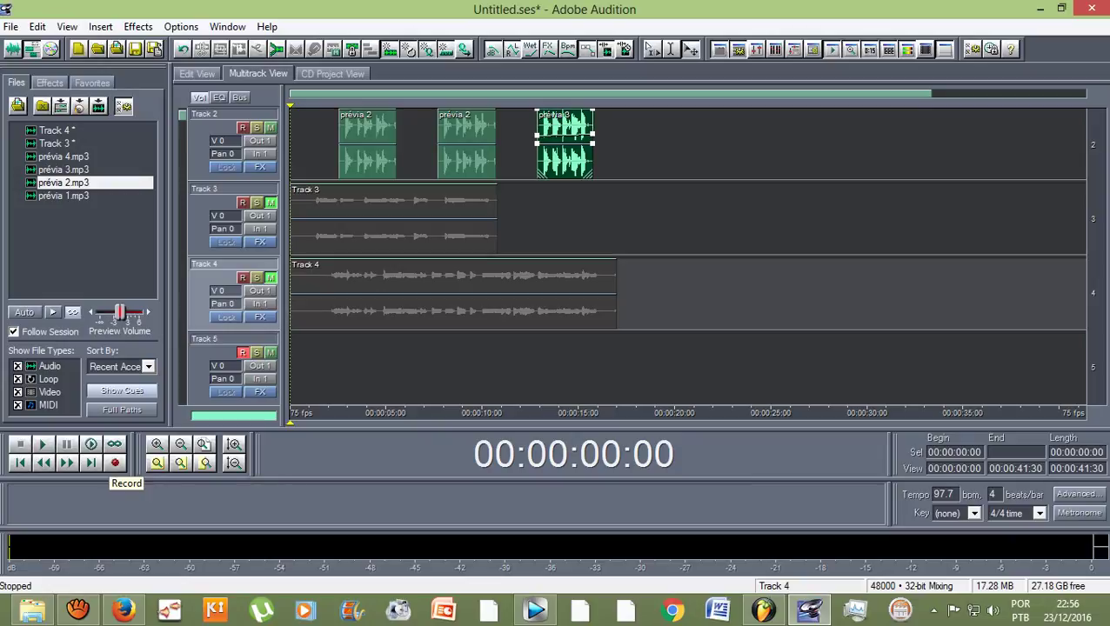
left_click(115, 463)
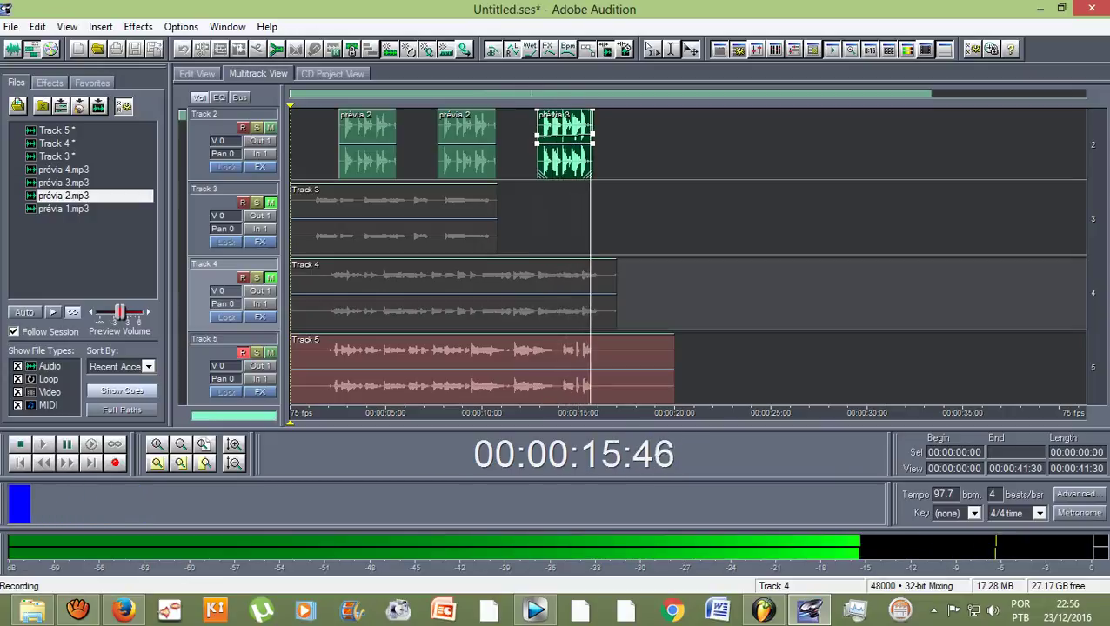
key("space")
Arm Track 6, disarm Track 5, and record a backing take of about 17 seconds on Track 6 from the session start
scroll(687, 256, "down", 2)
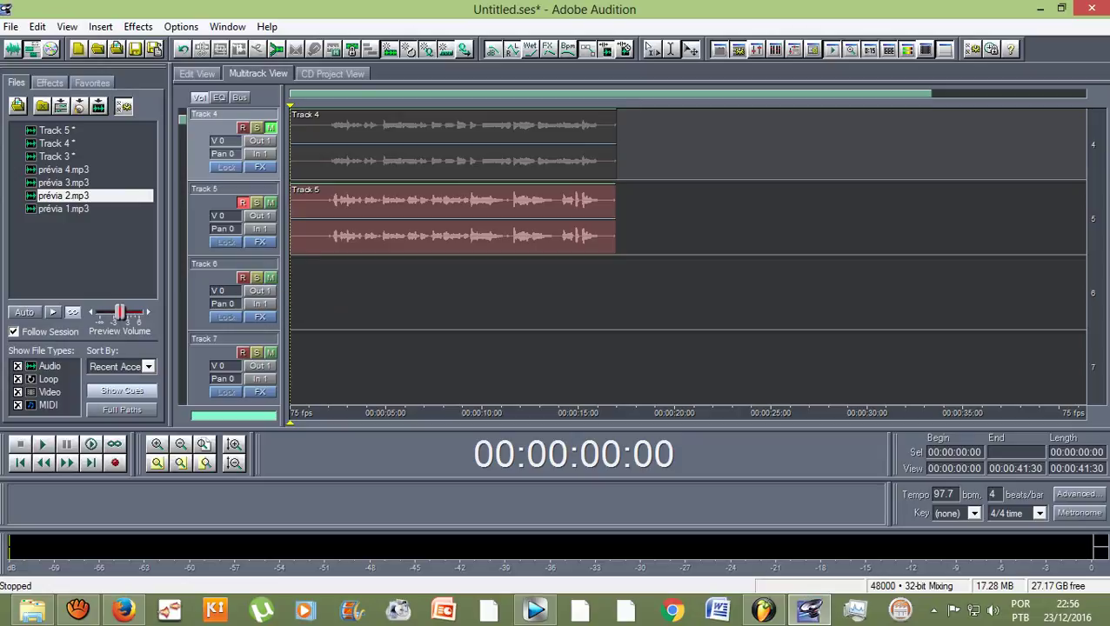
left_click(240, 275)
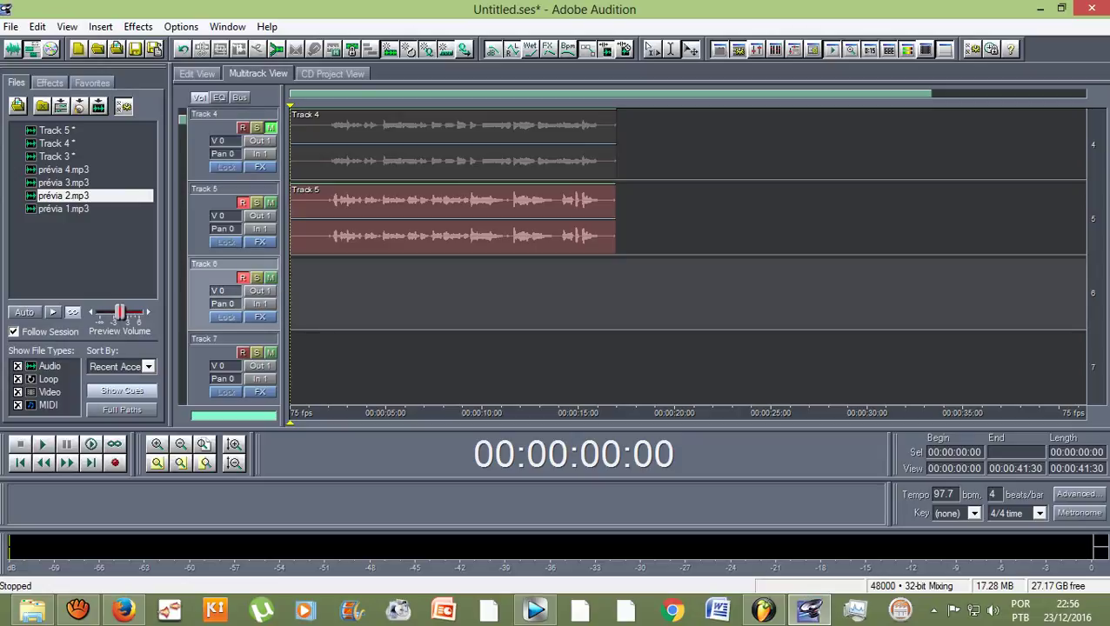
left_click(237, 200)
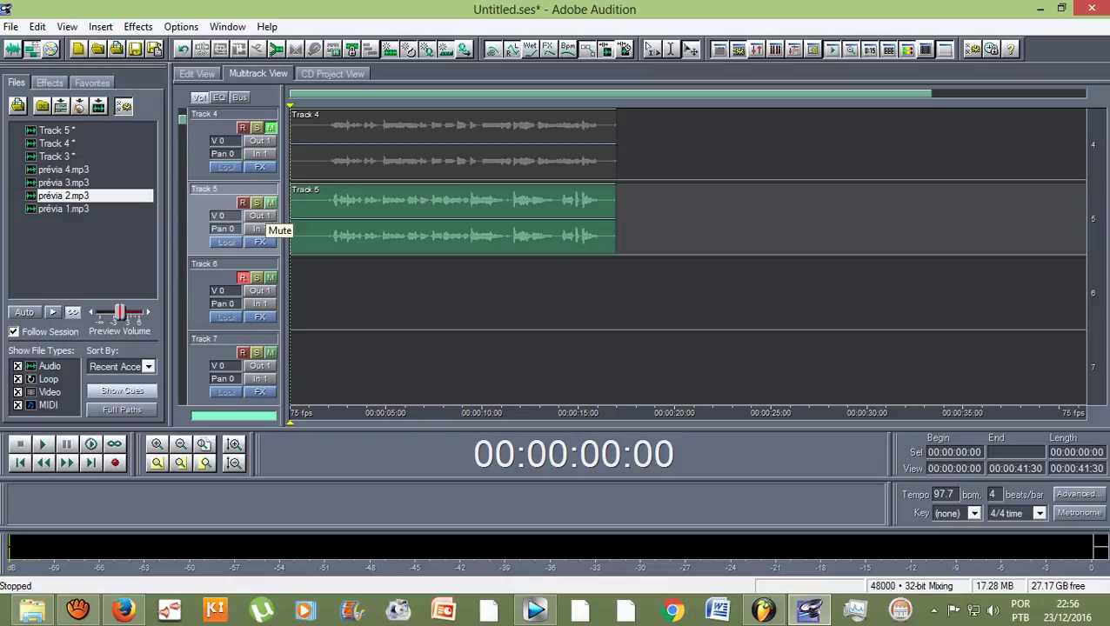
left_click(115, 462)
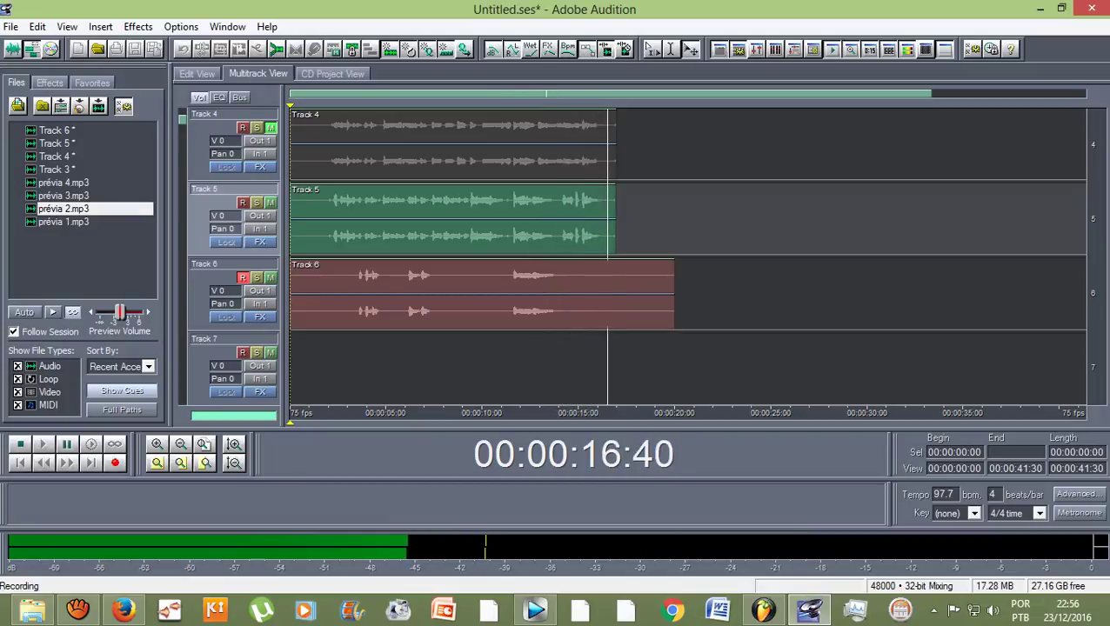
key("space")
Apply the Delay effect with the Spatial Right preset to Track 6's waveform from 00:00:03:28 to 00:00:14:15
double_click(374, 296)
left_click_drag(365, 295, 941, 296)
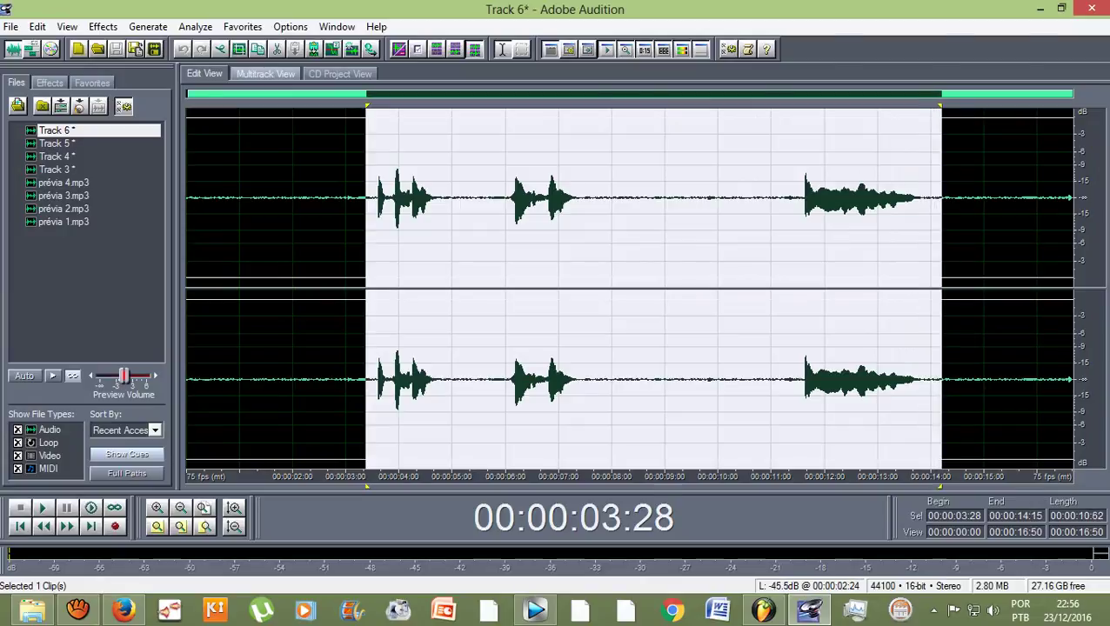
left_click(265, 74)
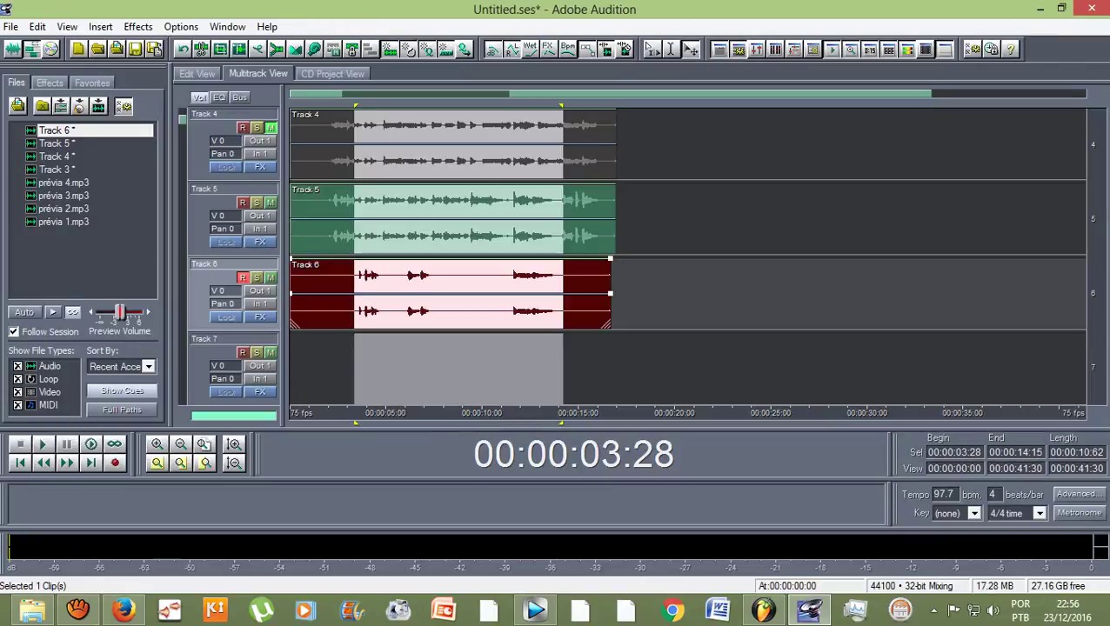
key("F12")
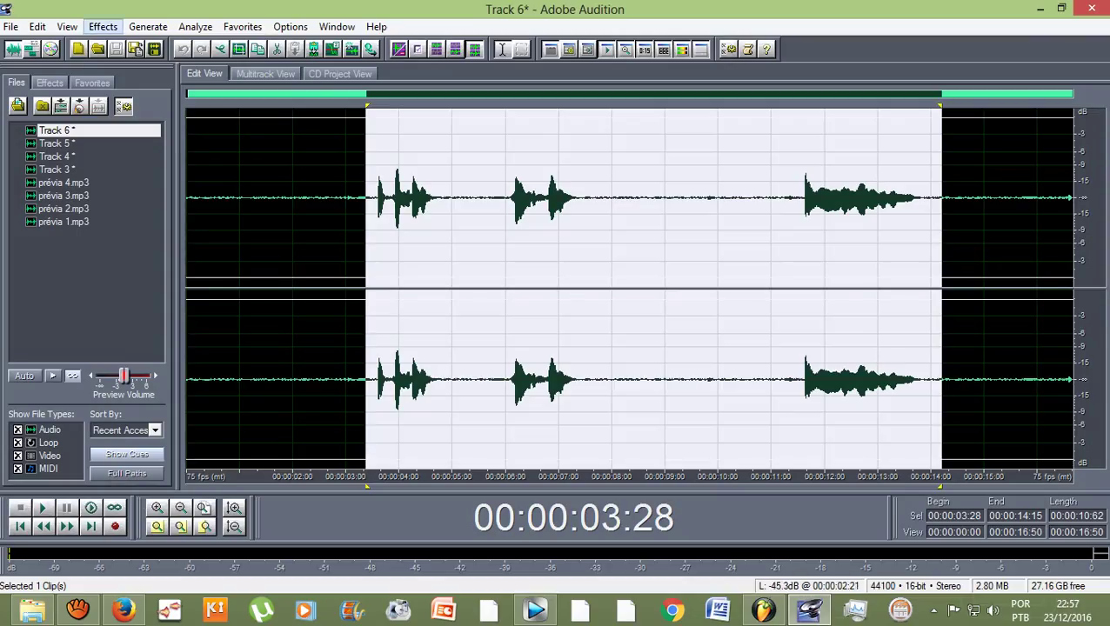
left_click(102, 26)
mouse_move(174, 123)
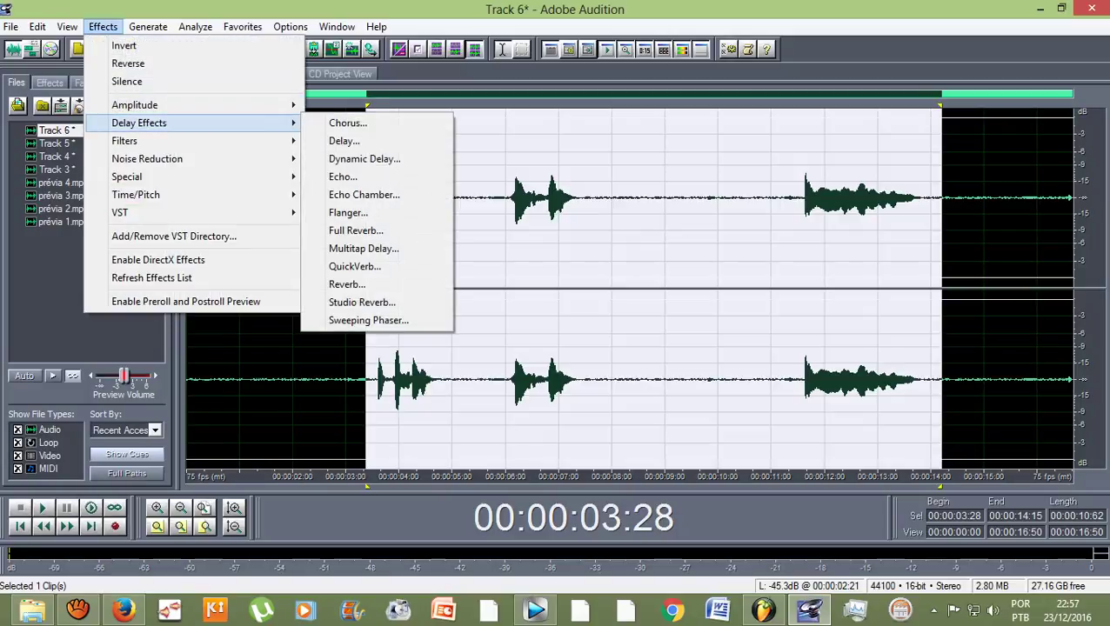
left_click(345, 140)
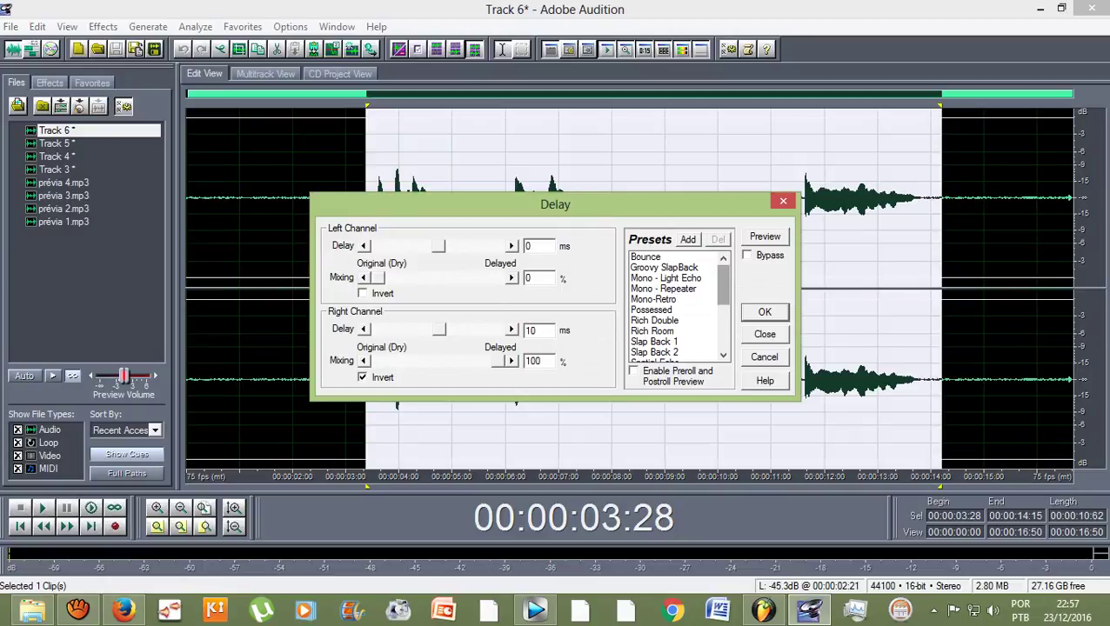
scroll(678, 305, "down", 2)
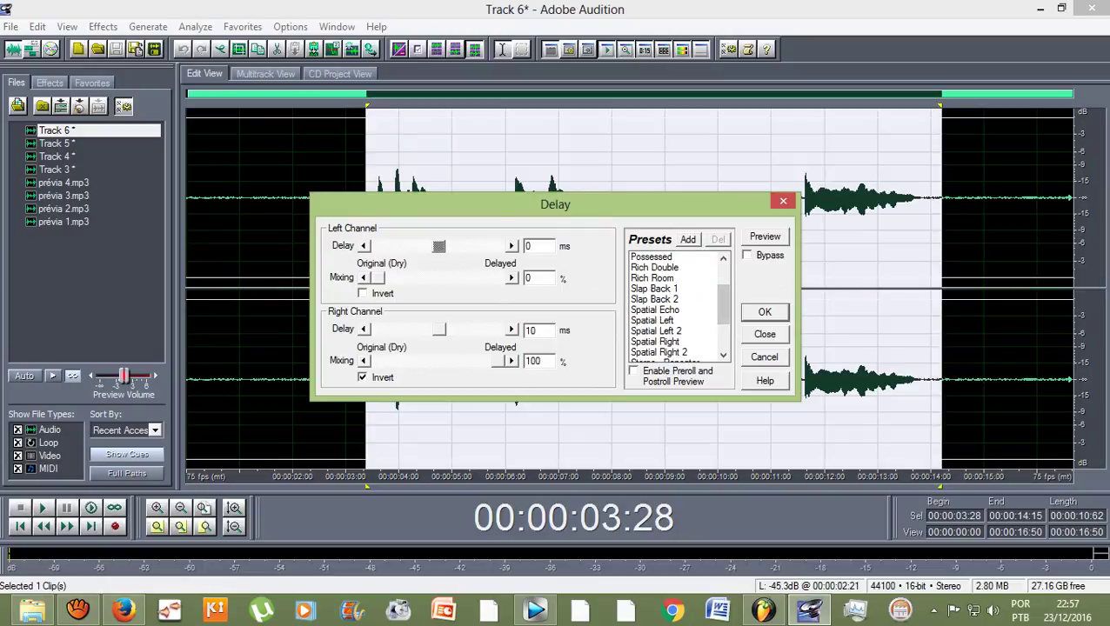
scroll(679, 304, "down", 1)
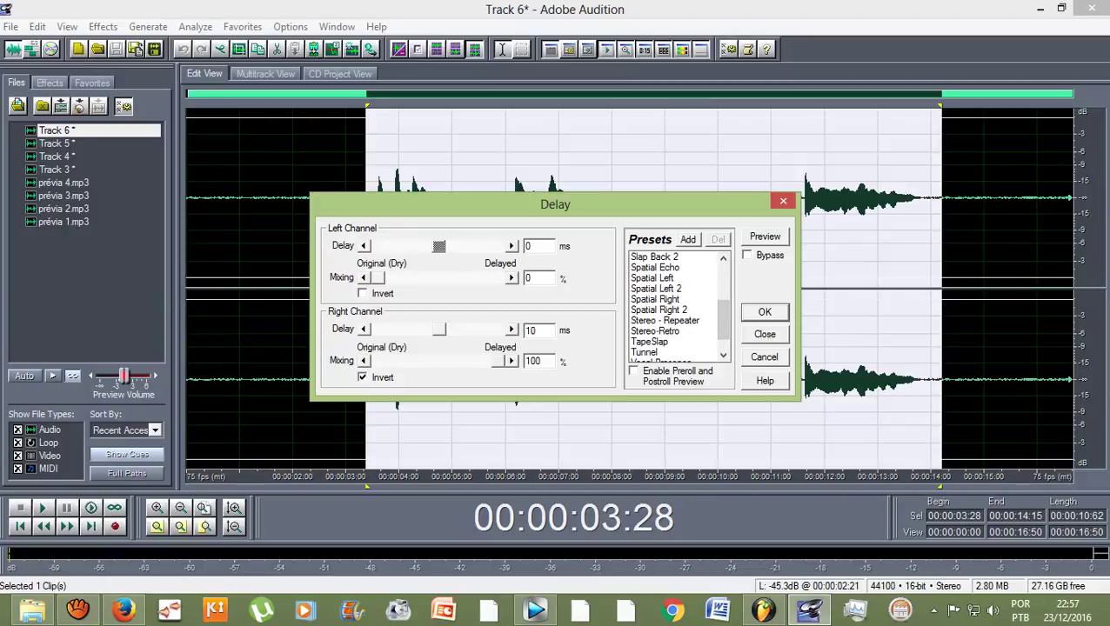
left_click(659, 299)
key("Return")
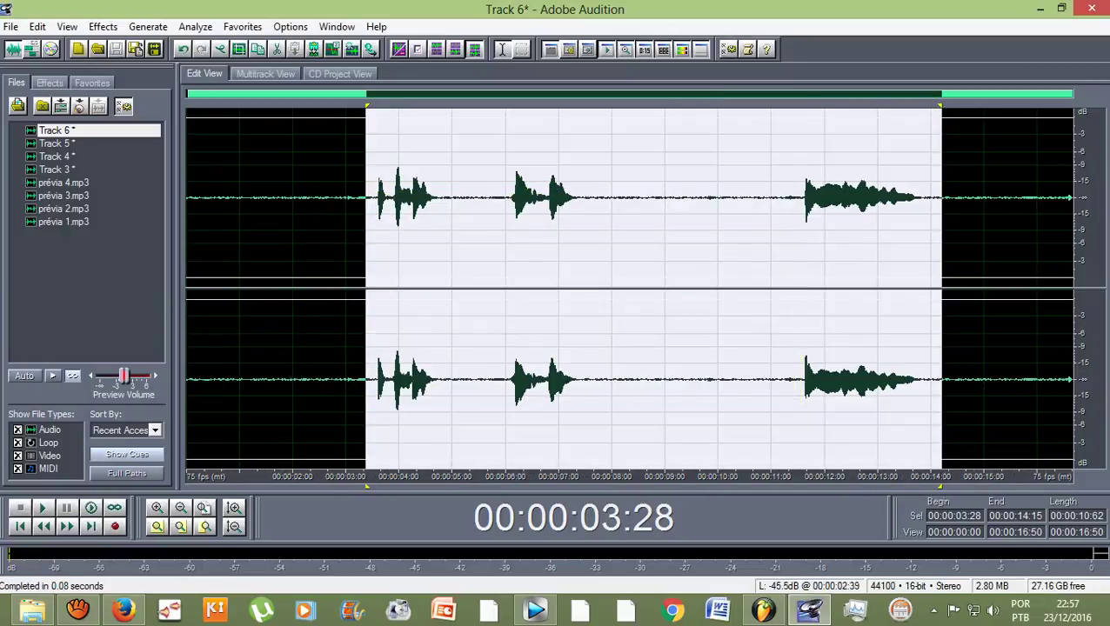
Return to the multitrack session and listen to Tracks 5 and 6 over the beat from 00:00:02:59
left_click(330, 244)
left_click(335, 245)
key("F12")
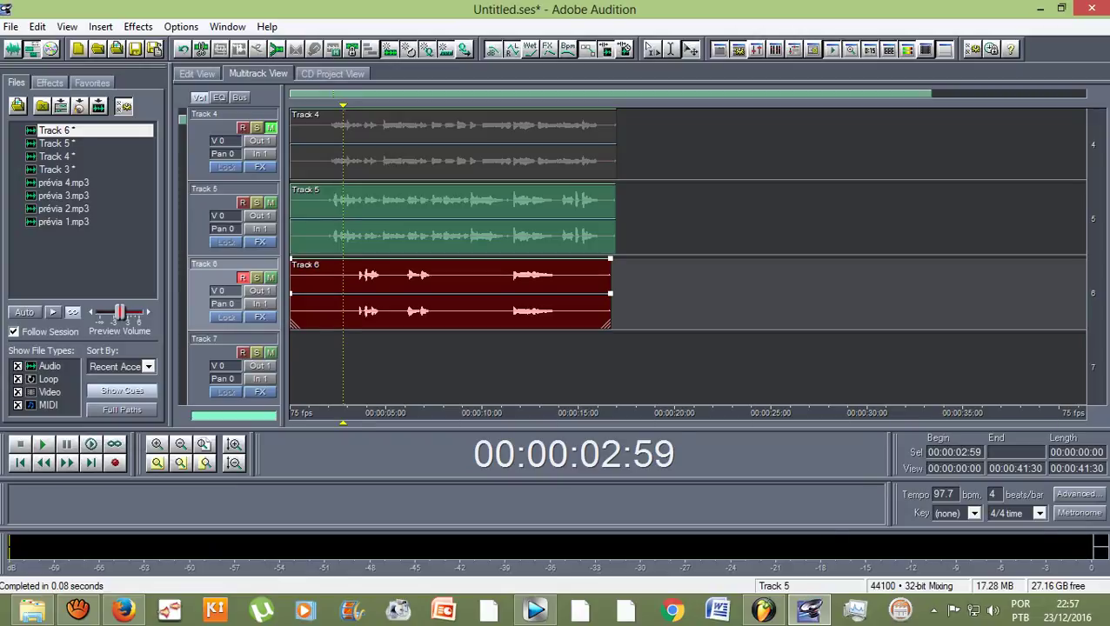
key("space")
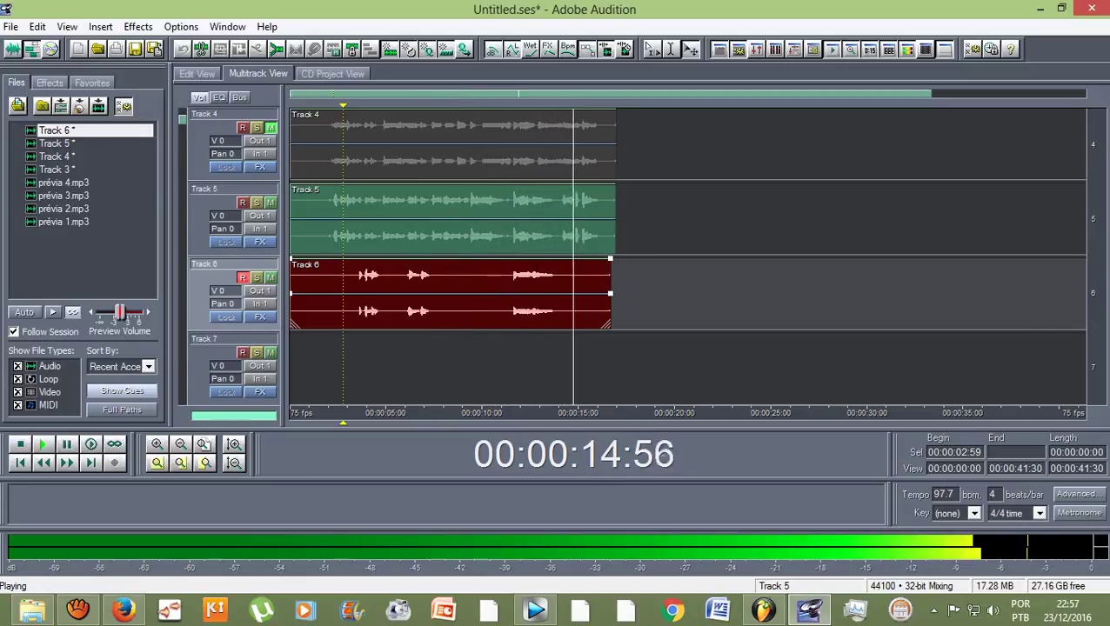
key("space")
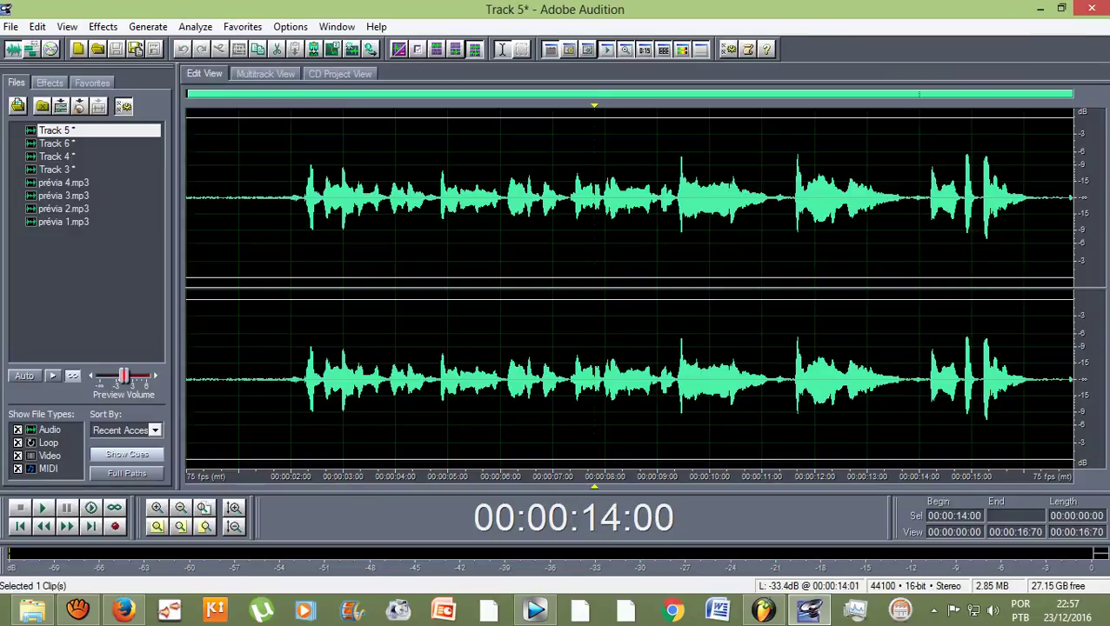
Apply the FFT Filter with the Telephone - Voice Mail preset to Track 5 from 00:00:14:00 to 00:00:16:26, and return to the multitrack session
left_click_drag(919, 200, 1042, 200)
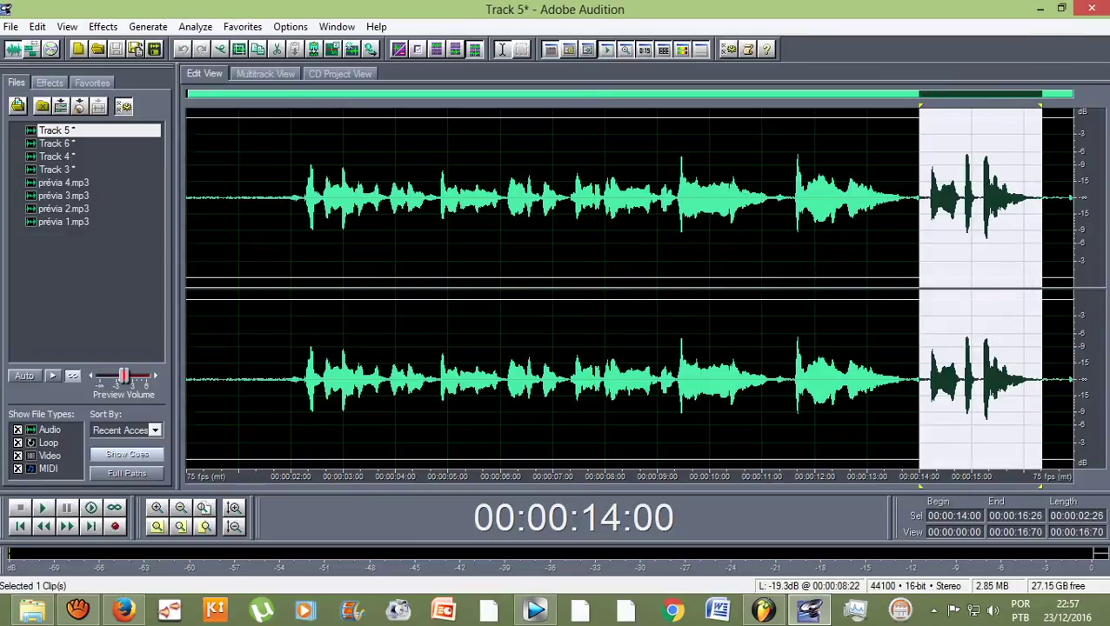
left_click(102, 26)
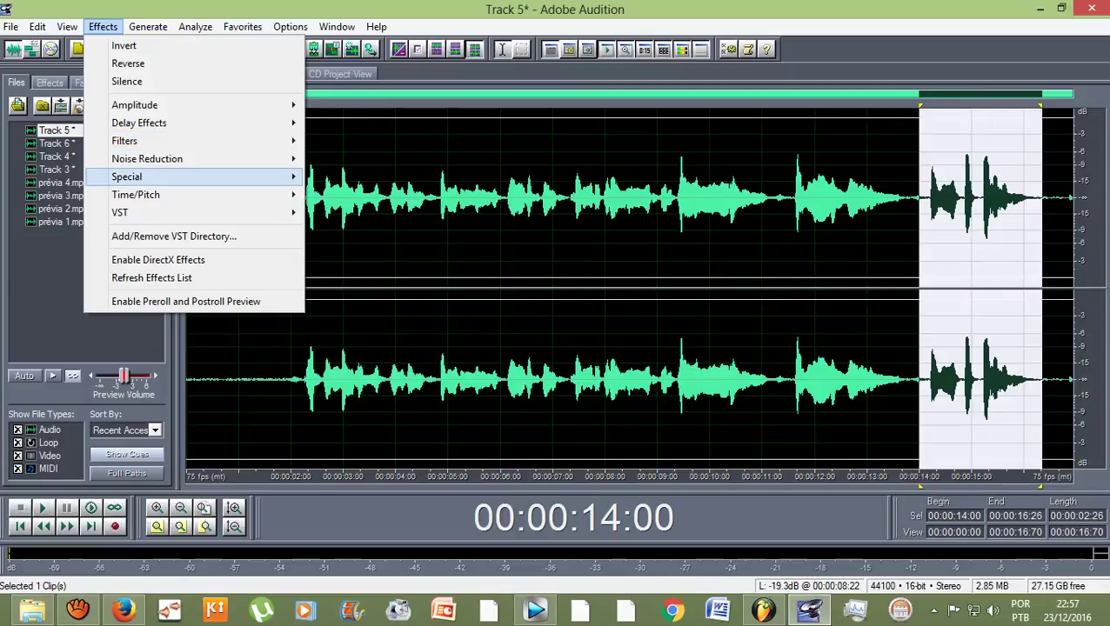
mouse_move(124, 140)
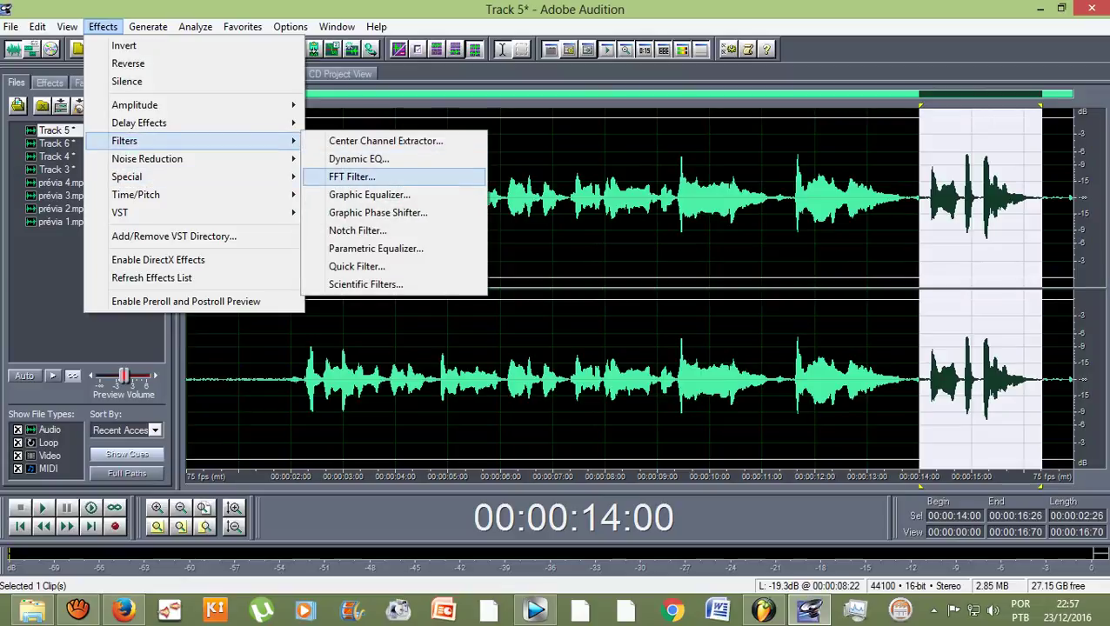
left_click(351, 177)
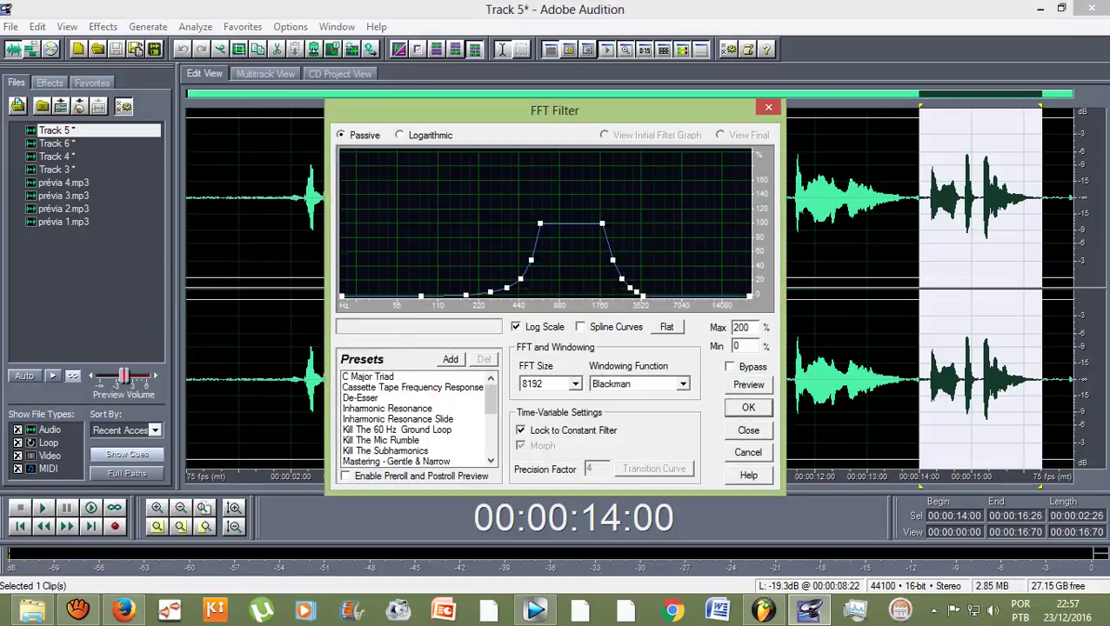
scroll(416, 417, "down", 5)
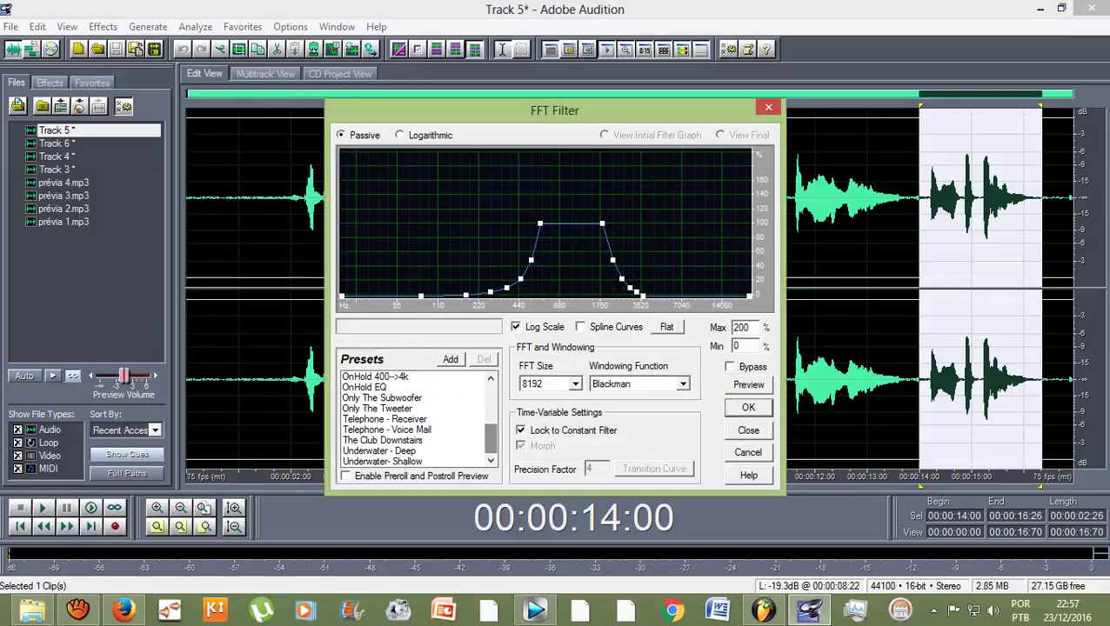
left_click(387, 429)
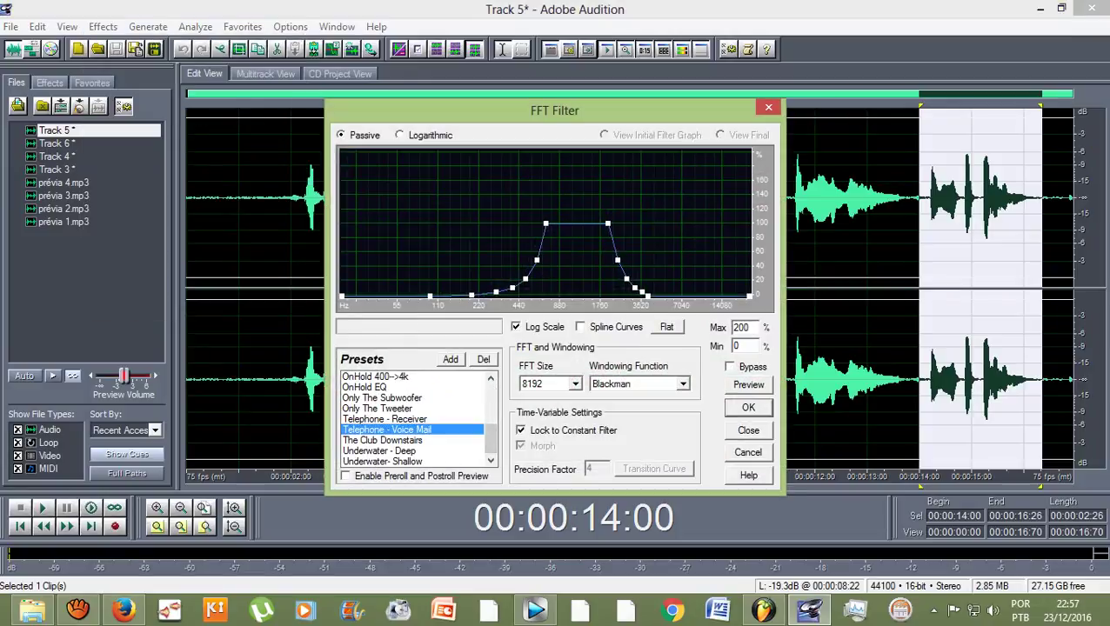
key("Return")
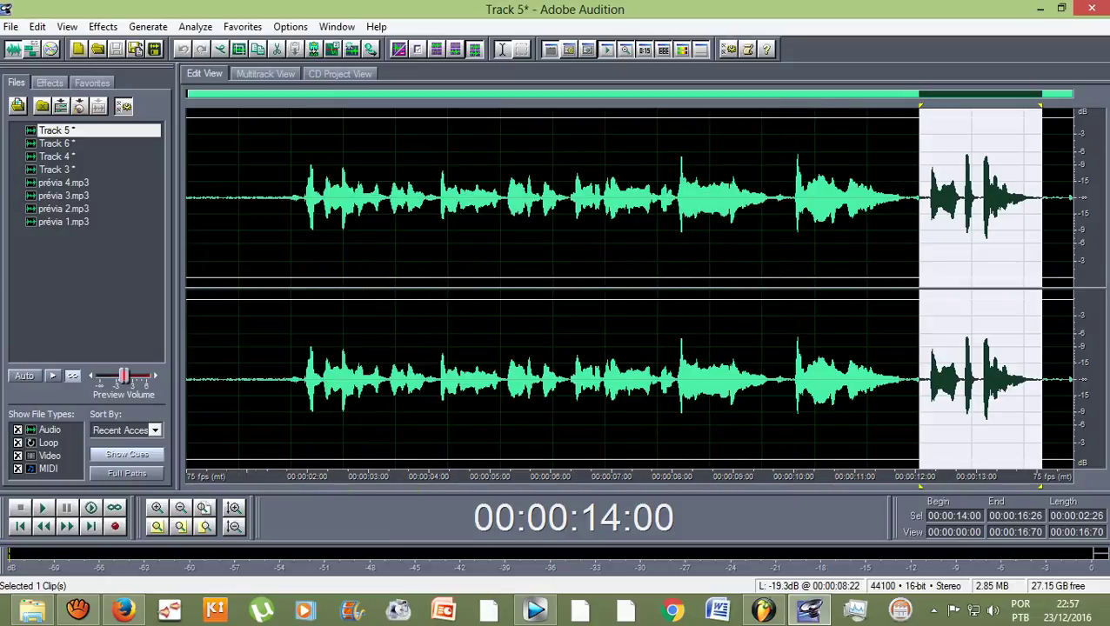
left_click(283, 261)
left_click(265, 74)
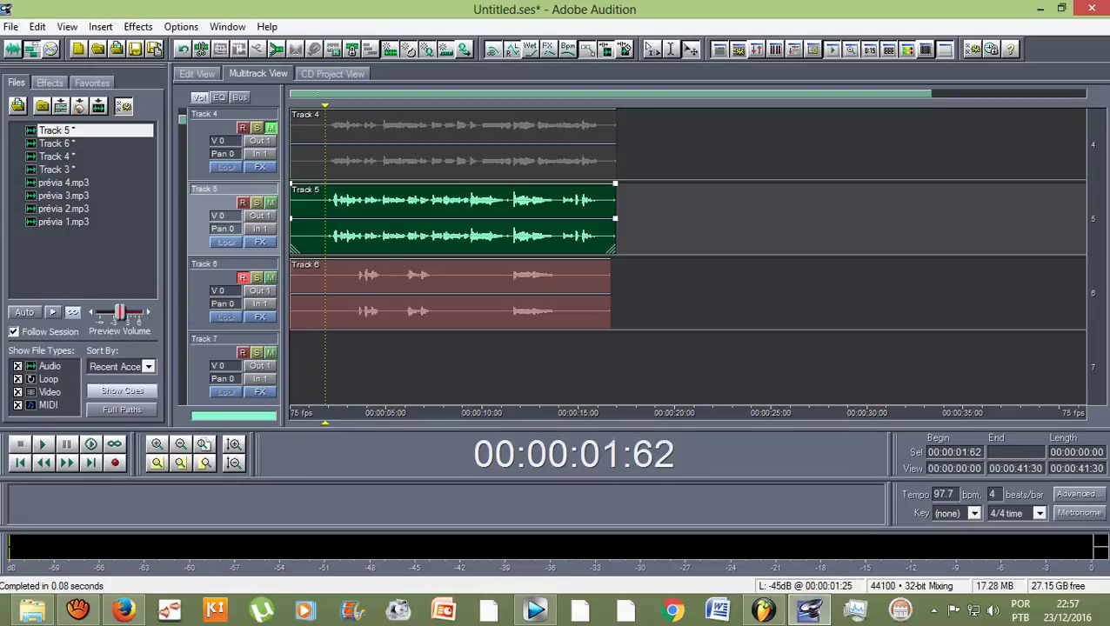
Return the playback position to the session start and set the volume to 5 dB on Track 5 and 5.2 dB on Track 6
key("Home")
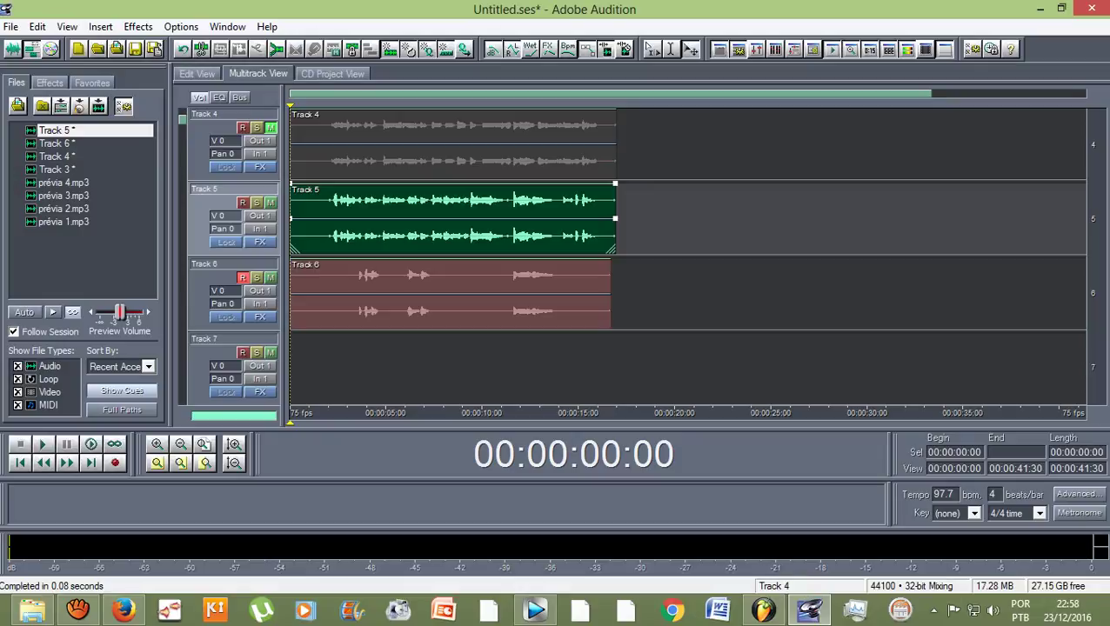
scroll(687, 256, "up", 1)
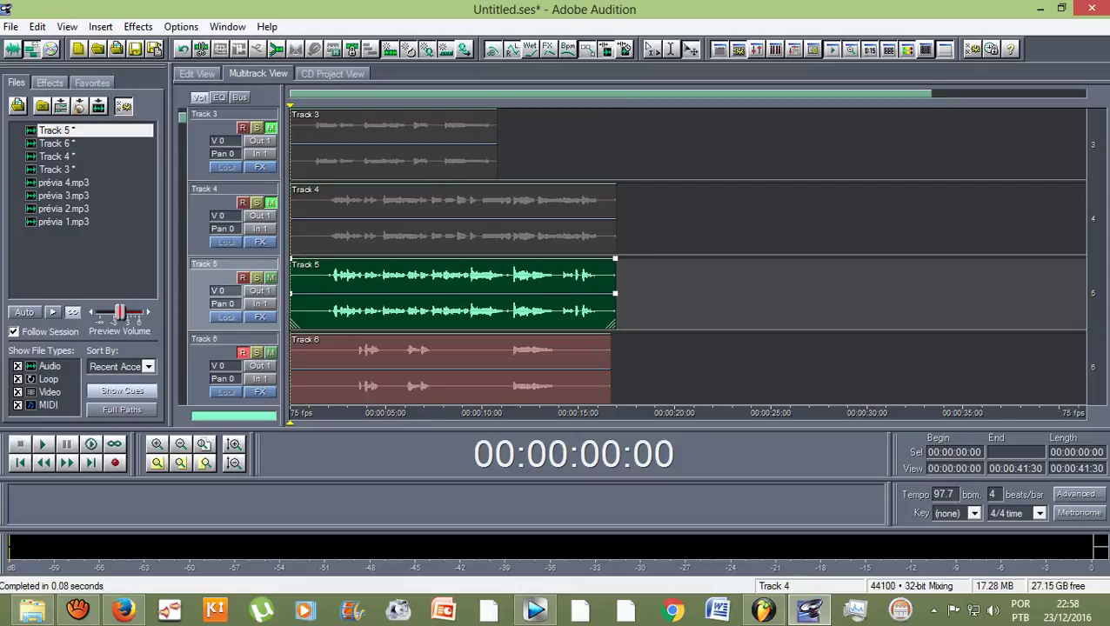
scroll(687, 257, "down", 1)
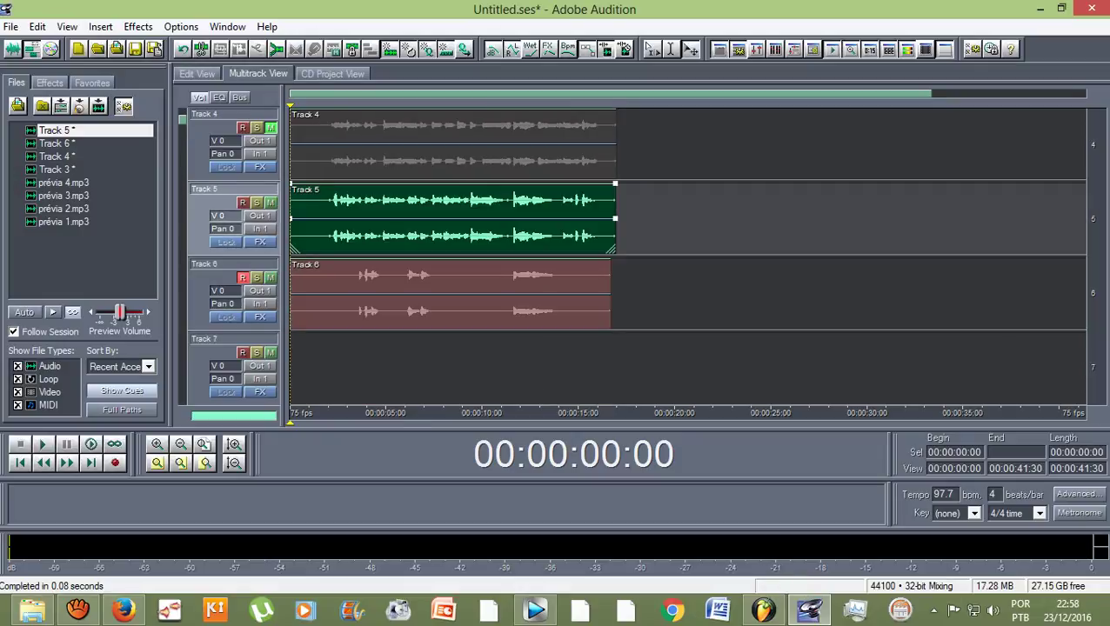
right_click(218, 215)
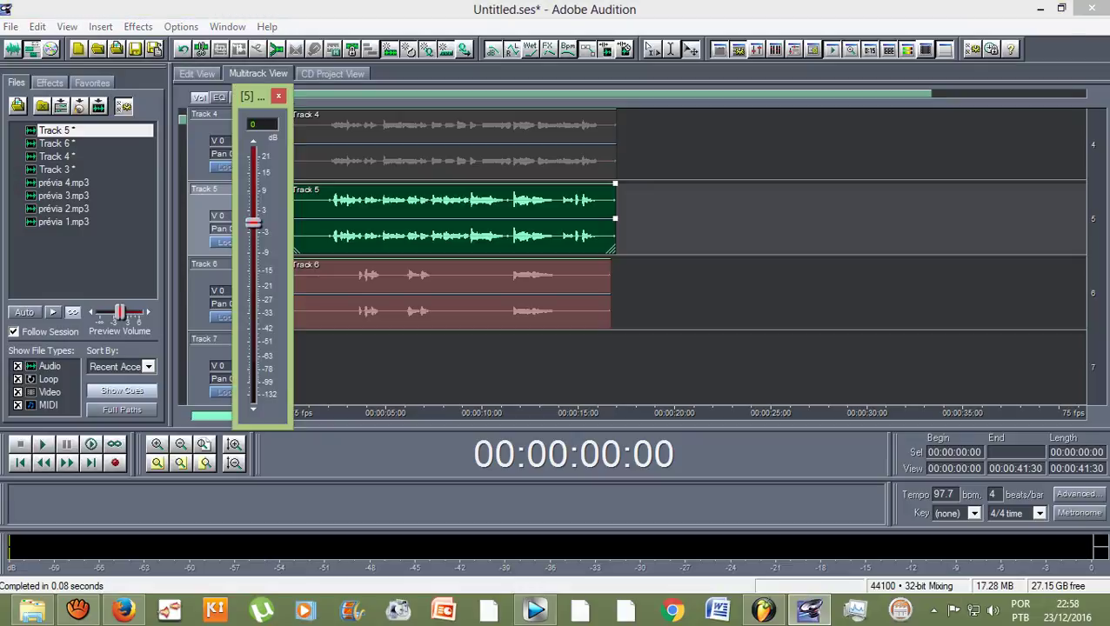
key("Escape")
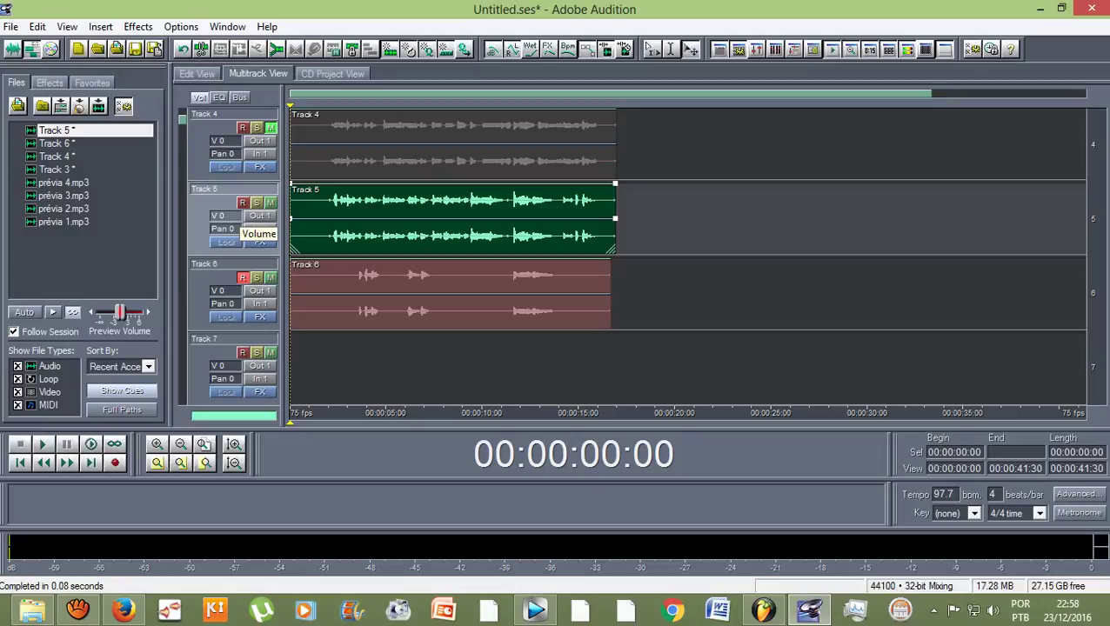
right_click(218, 215)
left_click_drag(245, 221, 245, 203)
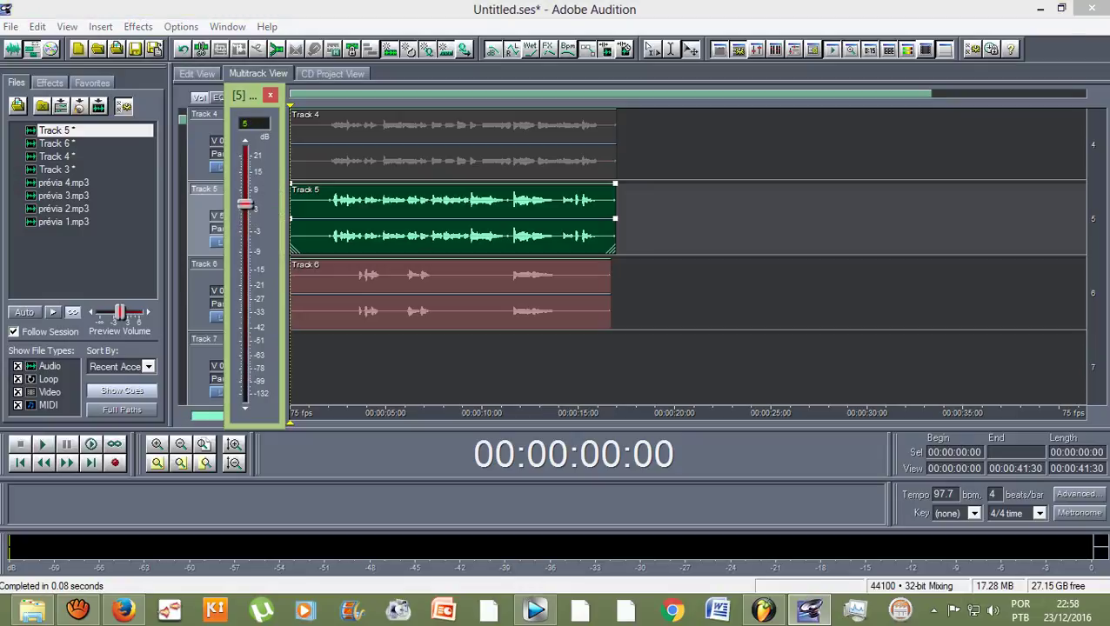
right_click(230, 289)
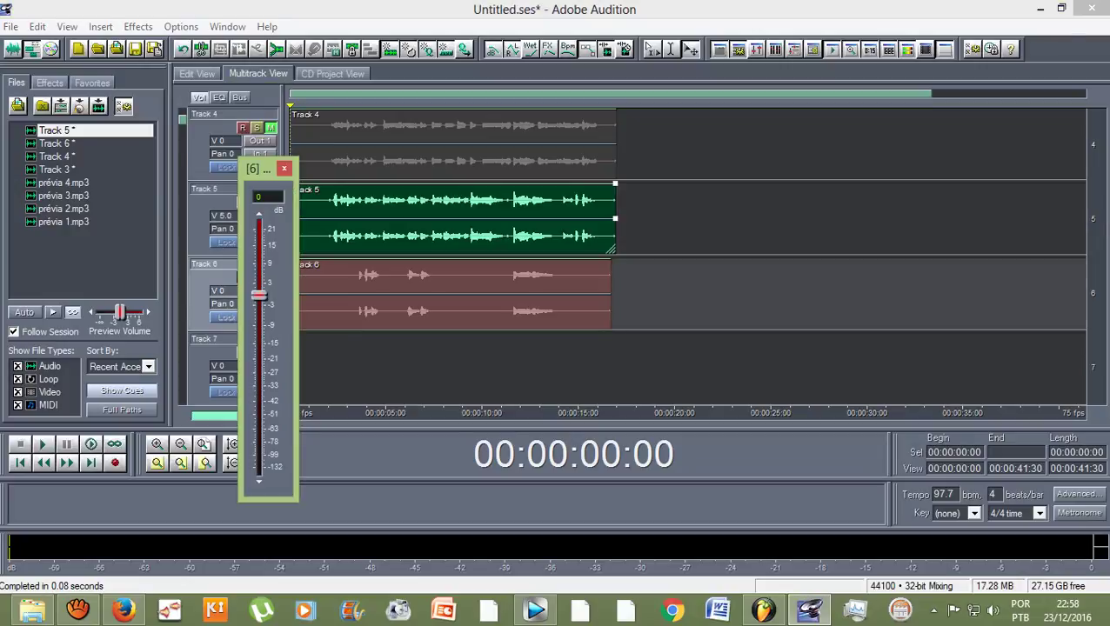
left_click_drag(259, 297, 258, 277)
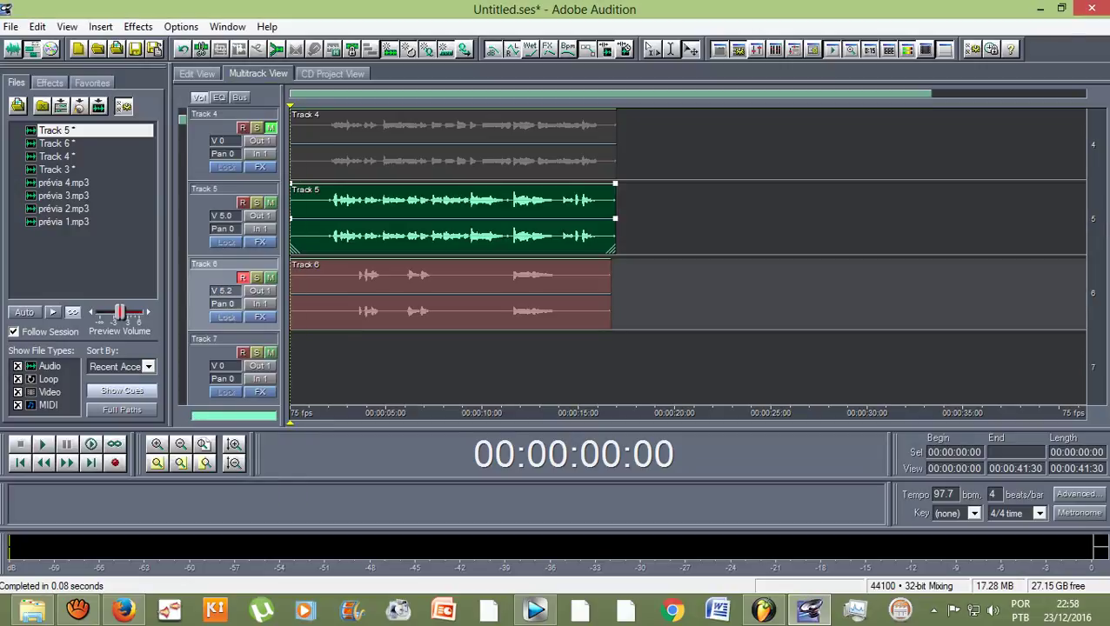
scroll(687, 261, "up", 3)
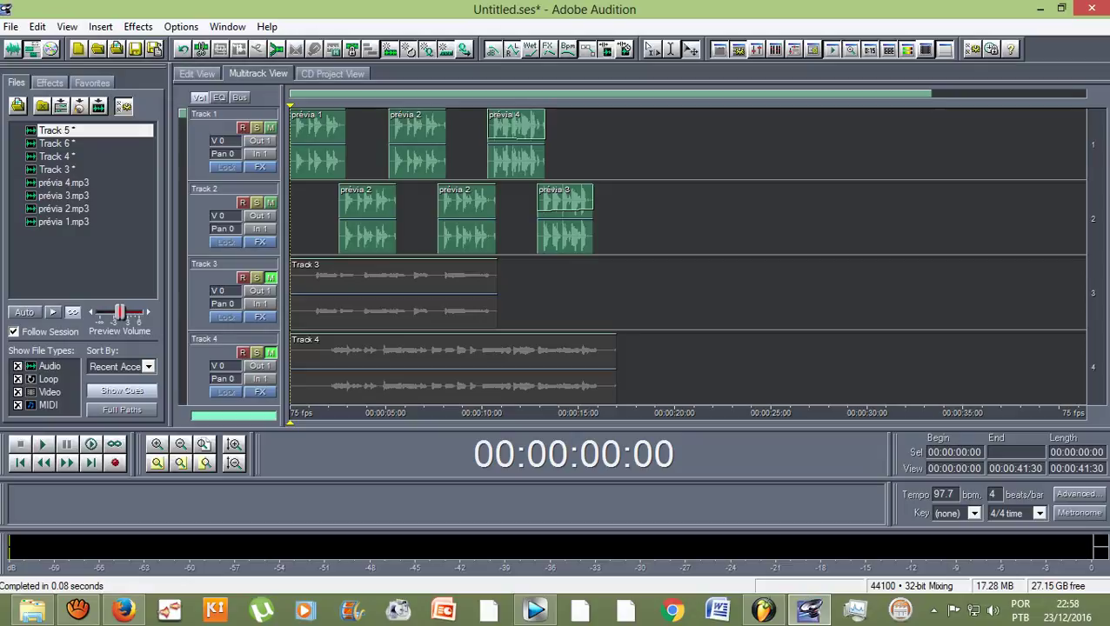
scroll(687, 261, "down", 2)
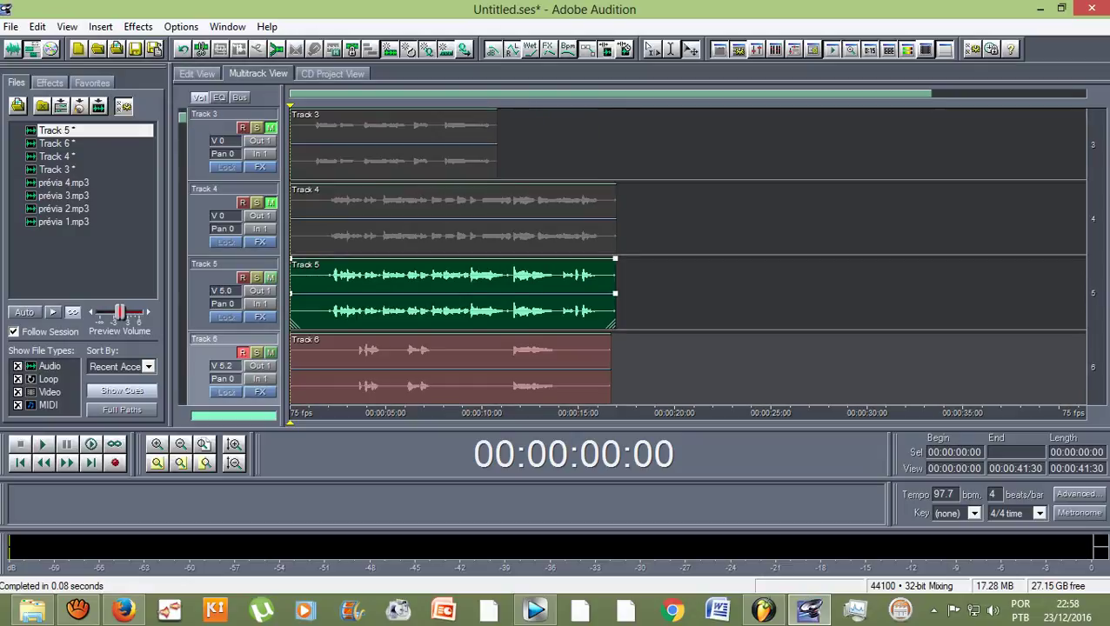
Mute Tracks 5 and 6 and set Track 4's volume to 6 dB
left_click(826, 296)
left_click(826, 370)
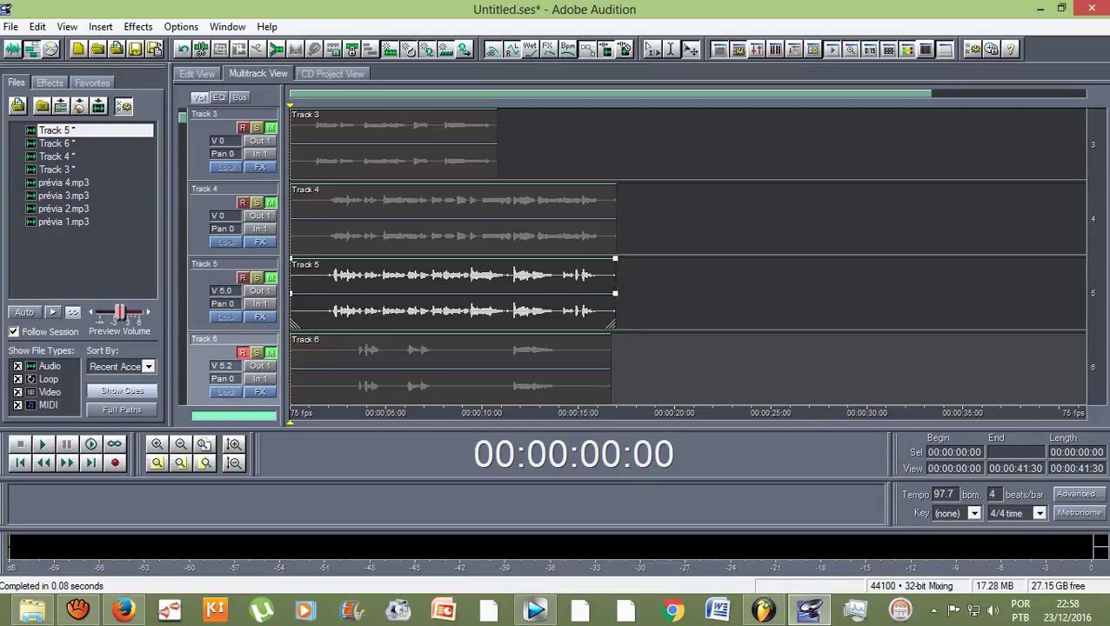
left_click(217, 215)
left_click_drag(249, 223, 249, 199)
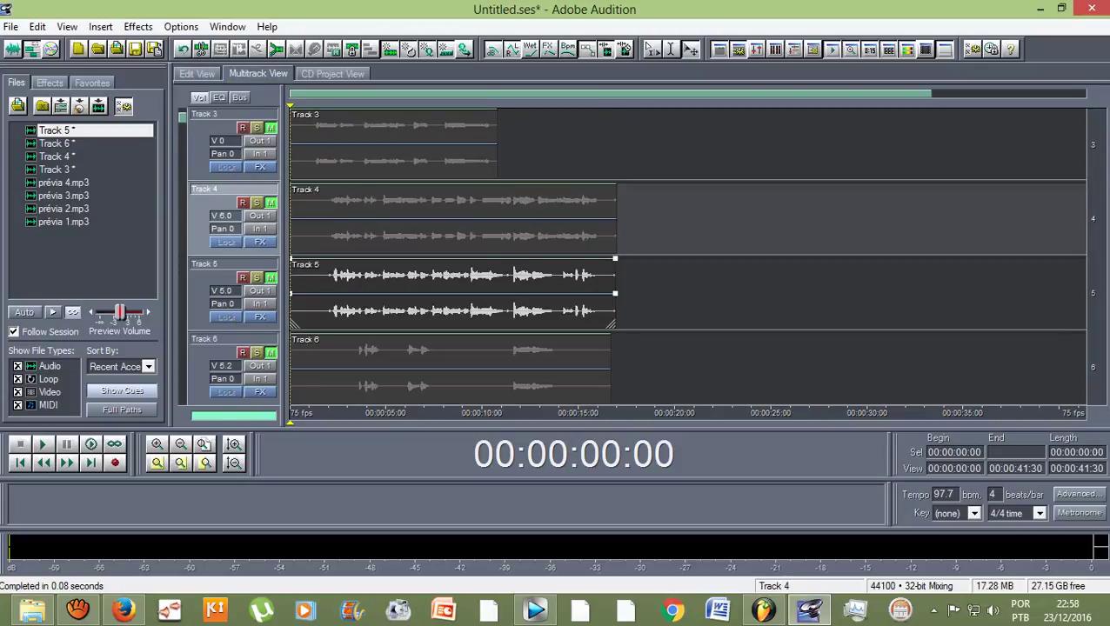
Unmute Track 4 and listen to it over the beat from the session start
left_click(261, 244)
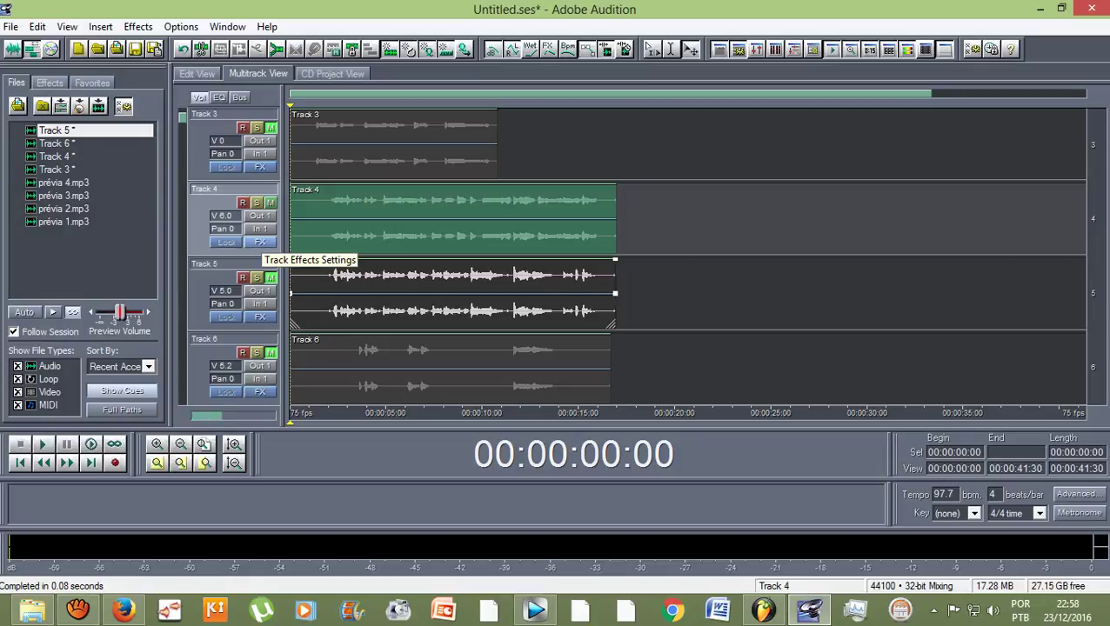
key("space")
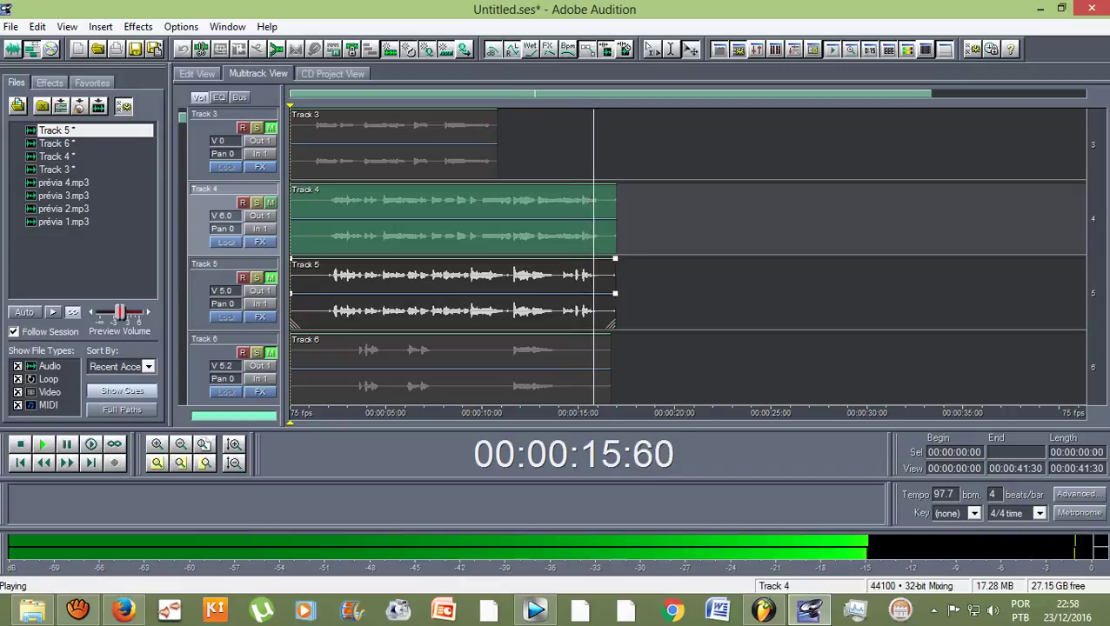
key("space")
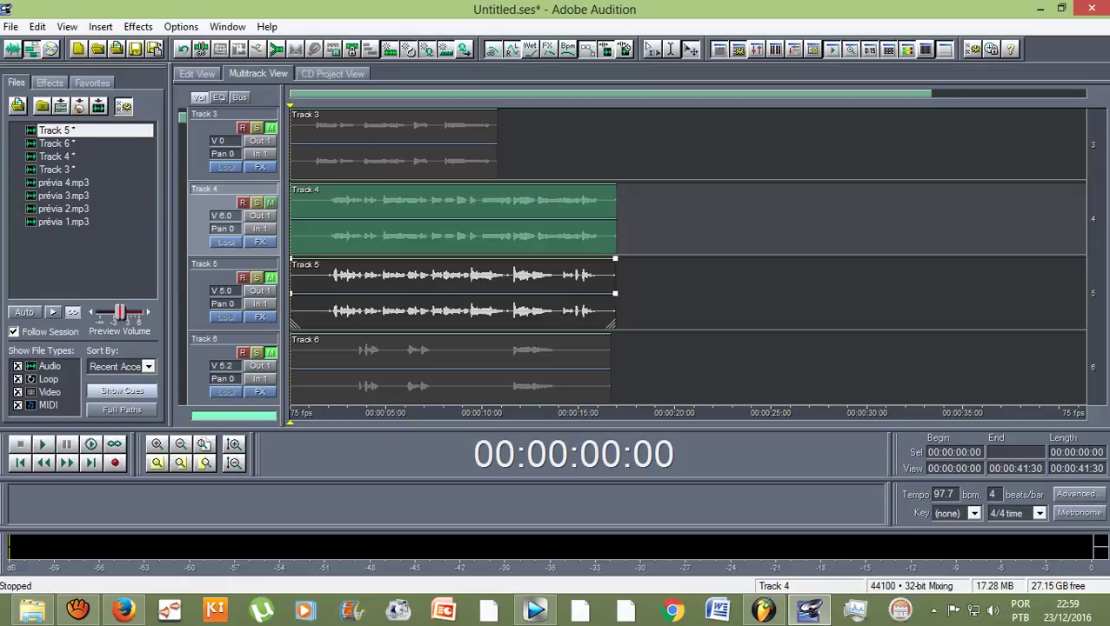
Mute Track 4 again and unmute Tracks 5 and 6
left_click(270, 202)
key("ctrl+shift+a")
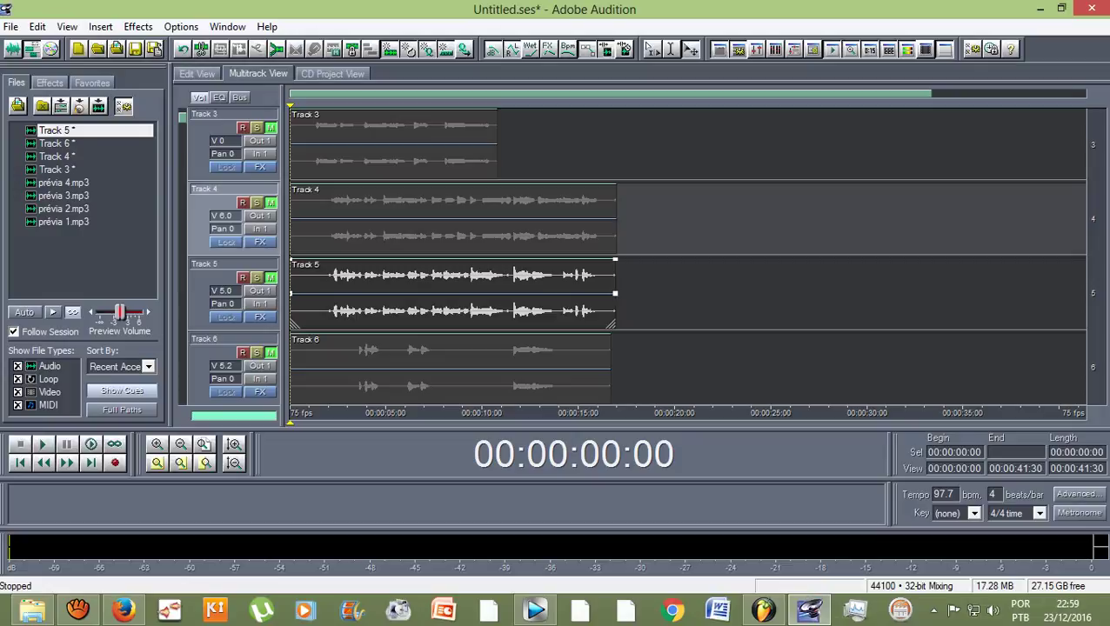
scroll(687, 261, "down", 2)
scroll(687, 261, "up", 1)
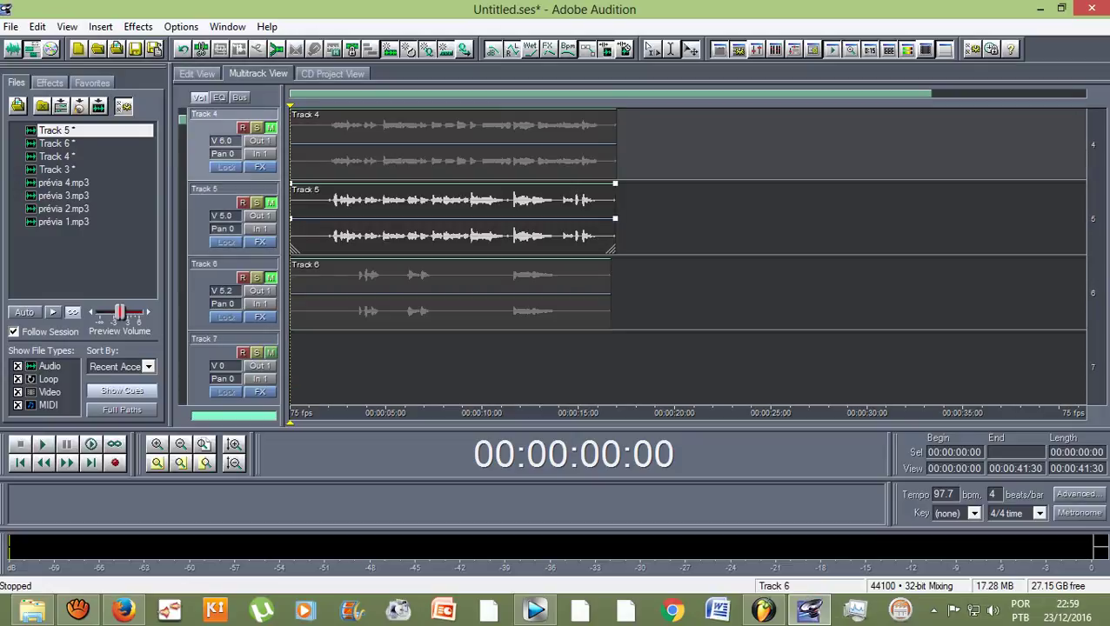
left_click(453, 218)
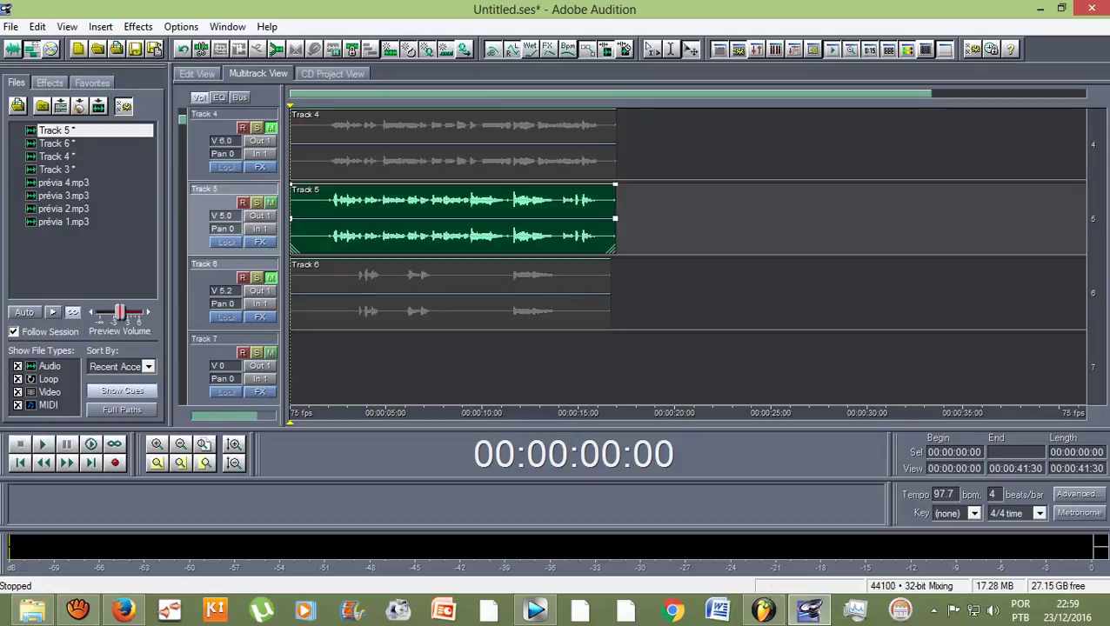
left_click(217, 296)
left_click(452, 296, "ctrl")
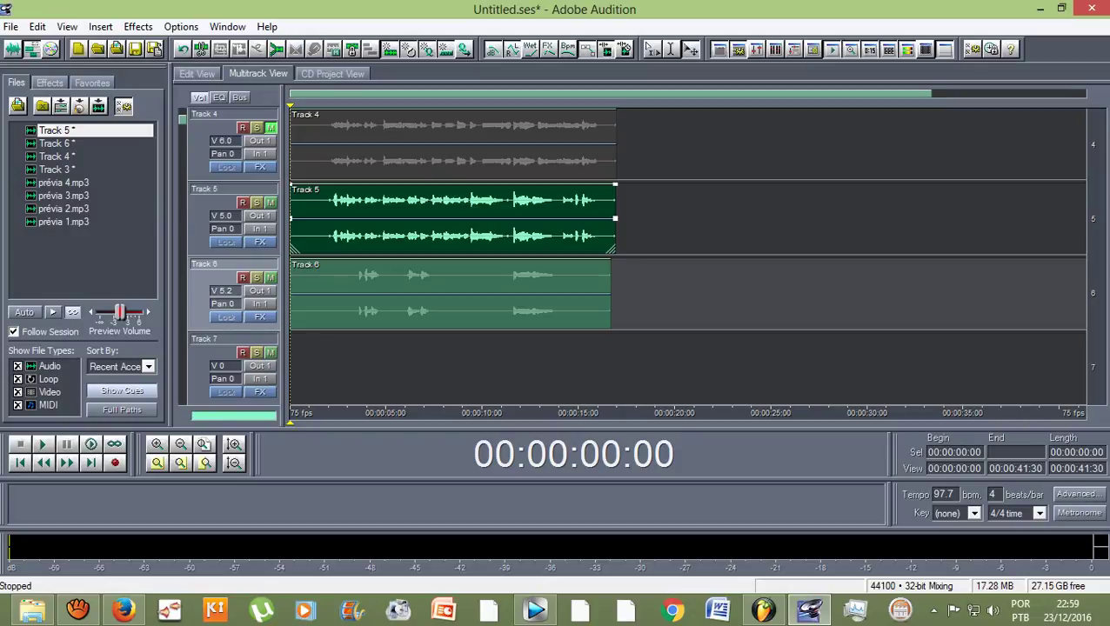
Listen to Tracks 5 and 6 over the beat from the session start and look over the session's tracks
key("space")
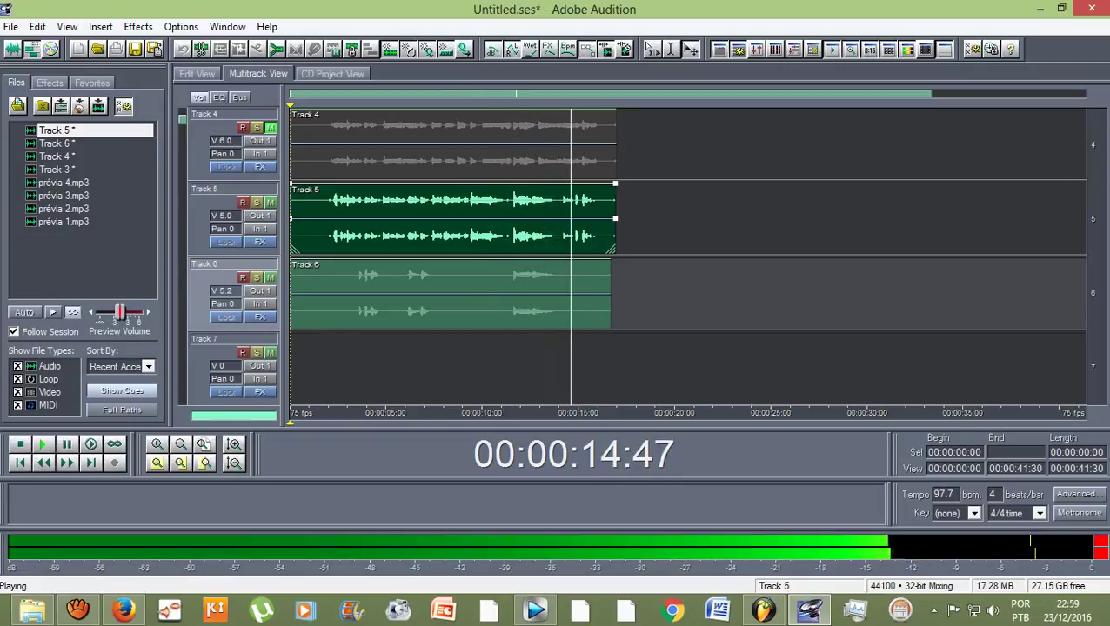
key("space")
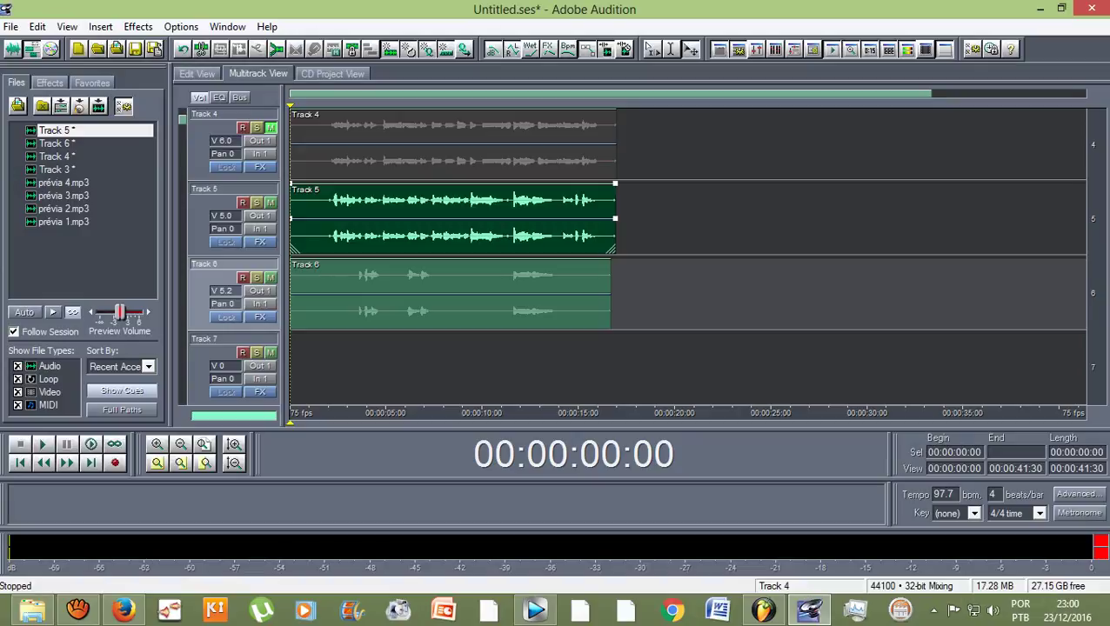
scroll(687, 261, "up", 3)
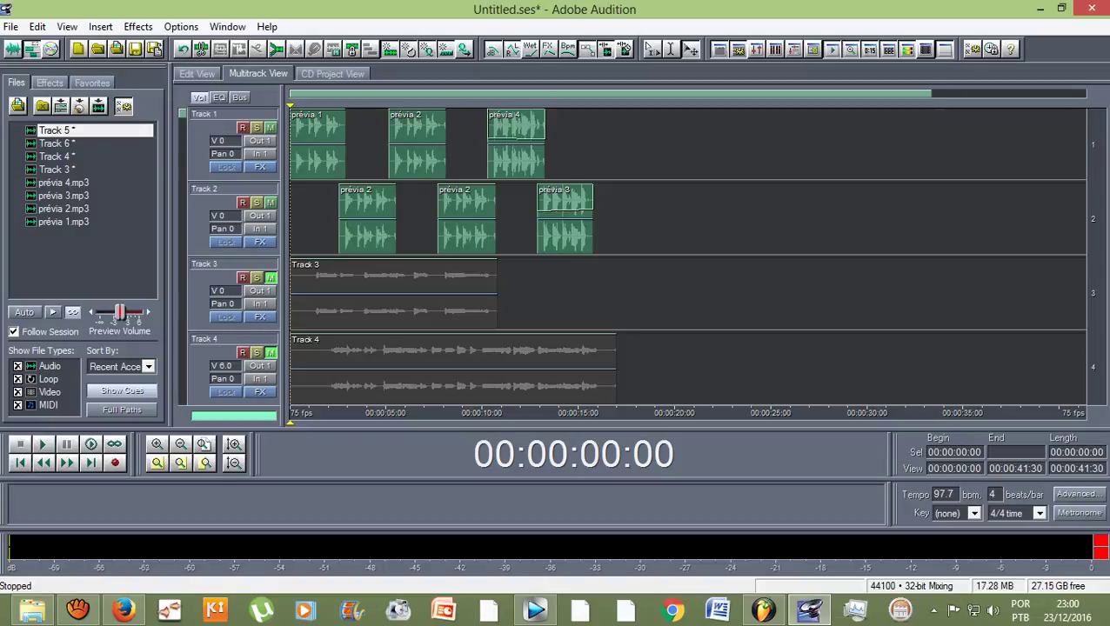
scroll(687, 261, "down", 4)
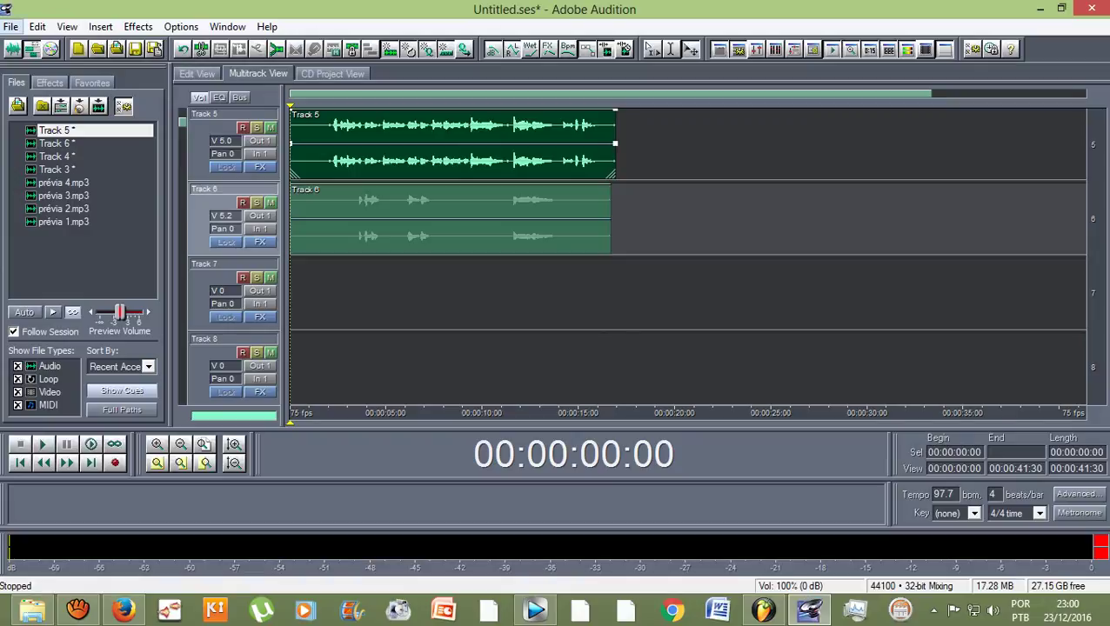
Start exporting the session as an audio mixdown and choose the Vídeos folder in the user's personal folder as the destination
left_click(11, 26)
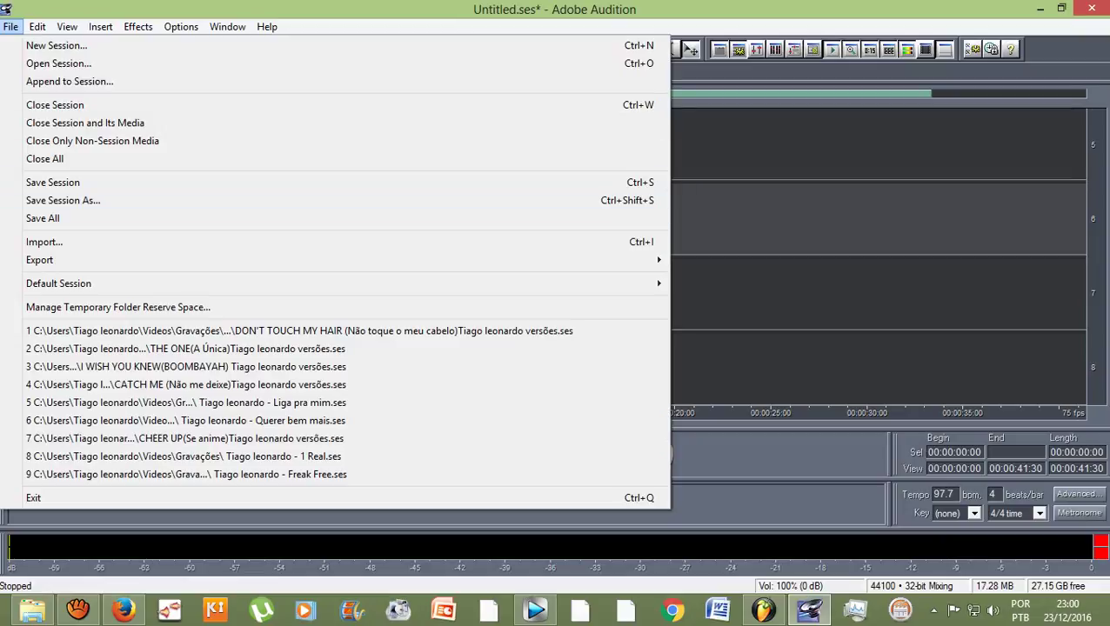
mouse_move(39, 260)
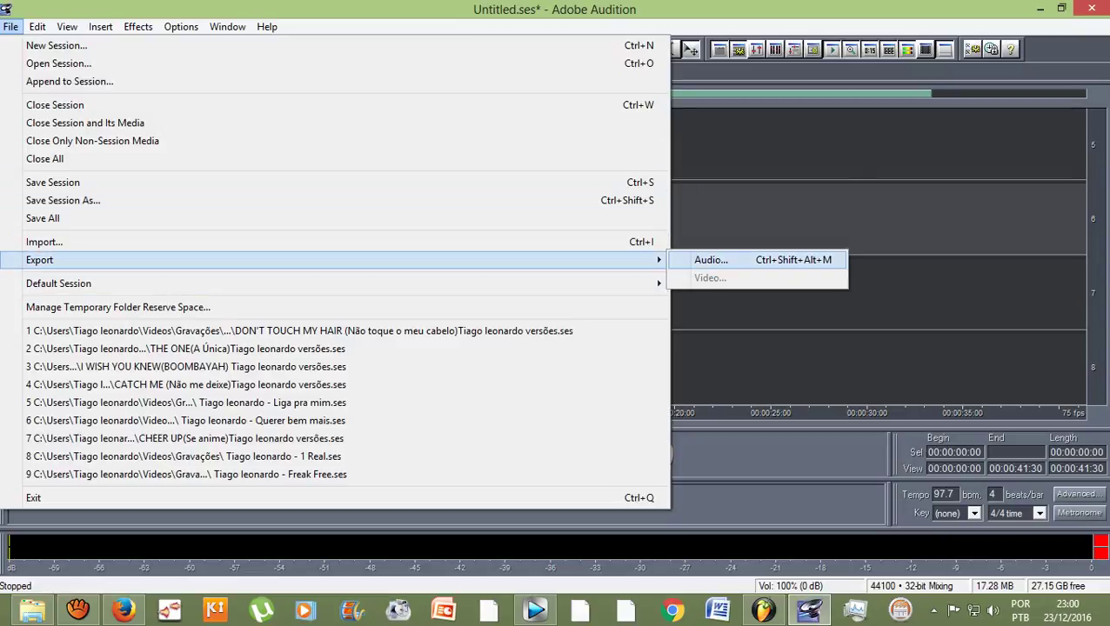
left_click(711, 259)
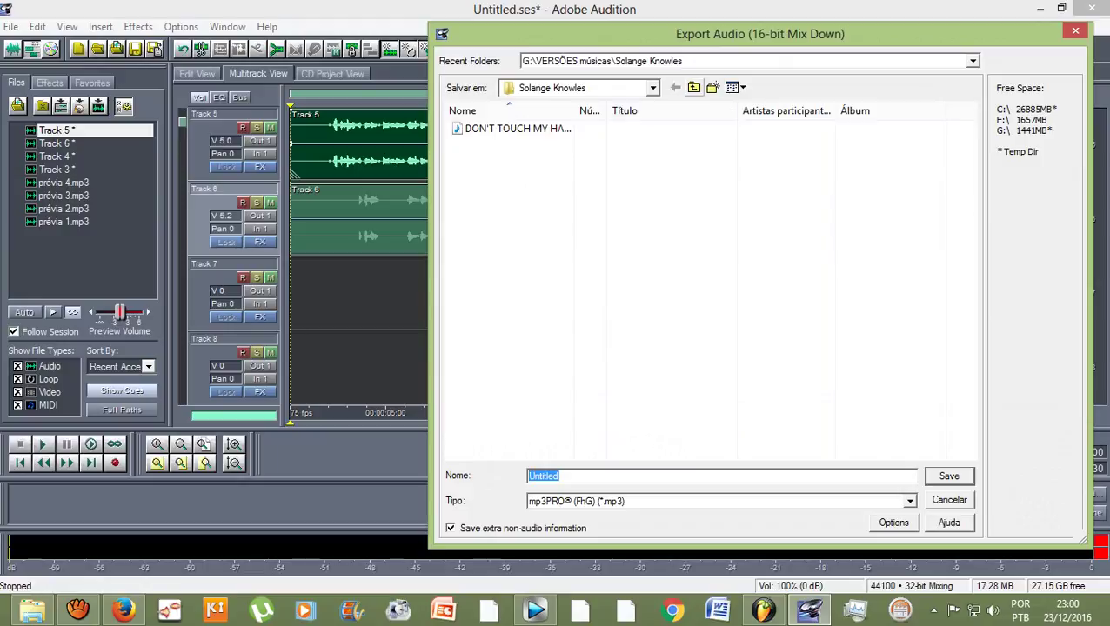
double_click(694, 87)
double_click(693, 87)
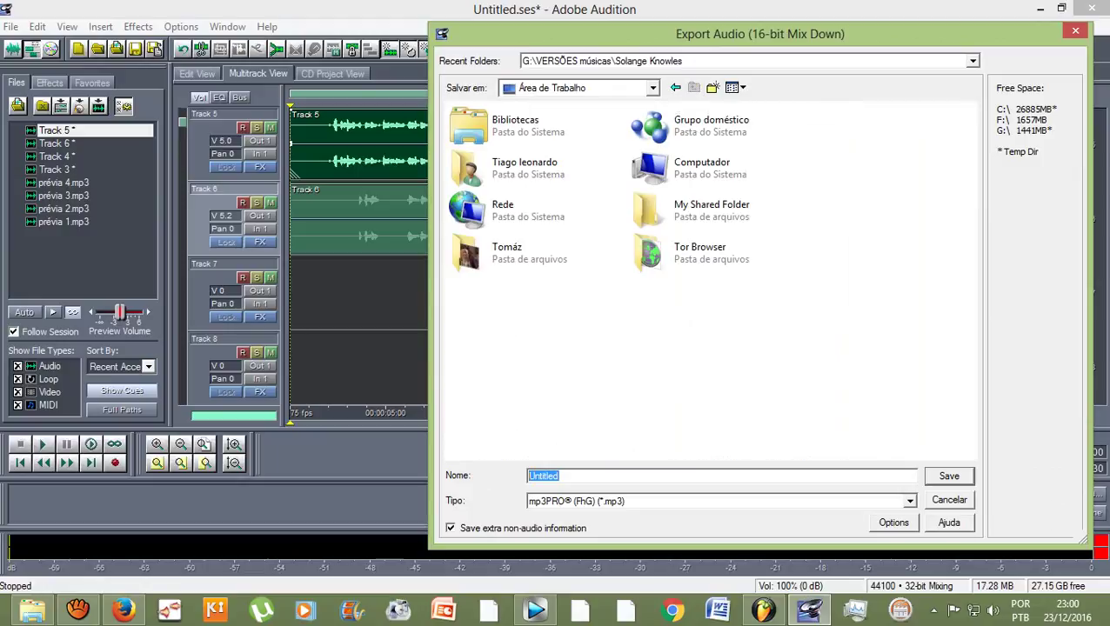
double_click(535, 167)
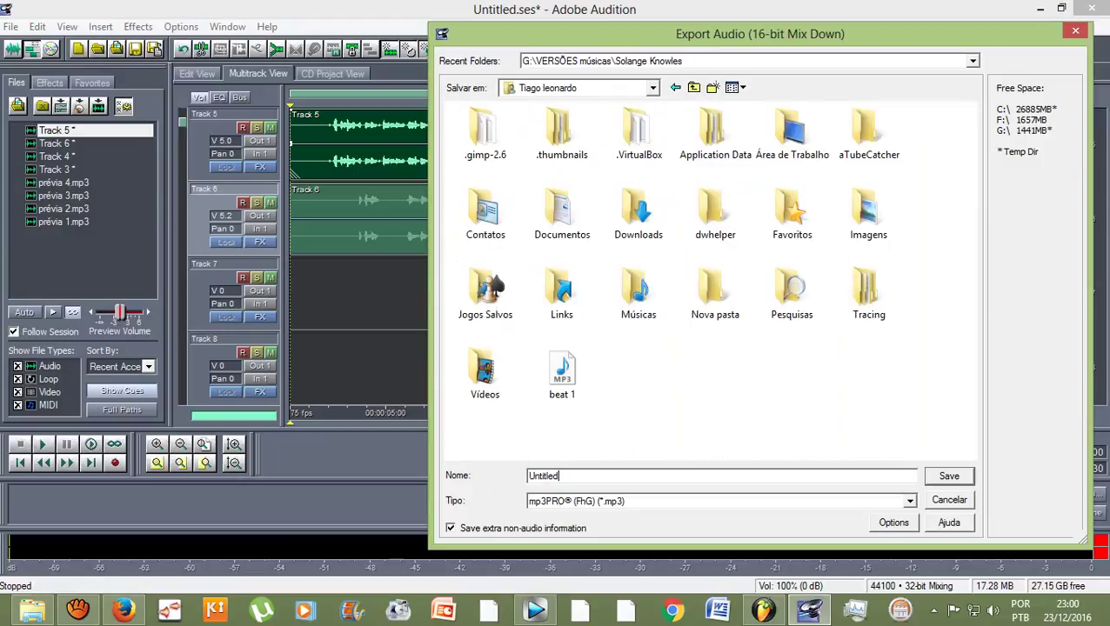
double_click(484, 370)
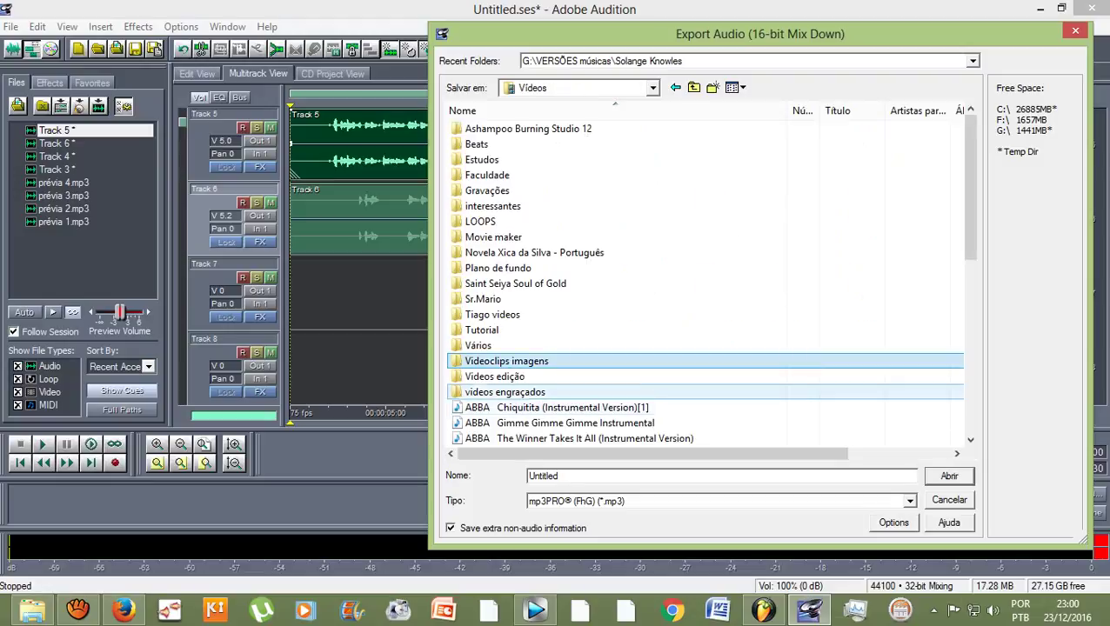
Name the exported mixdown Prévia, keep the mp3PRO (FhG) (*.mp3) format, and save it
left_click(565, 423)
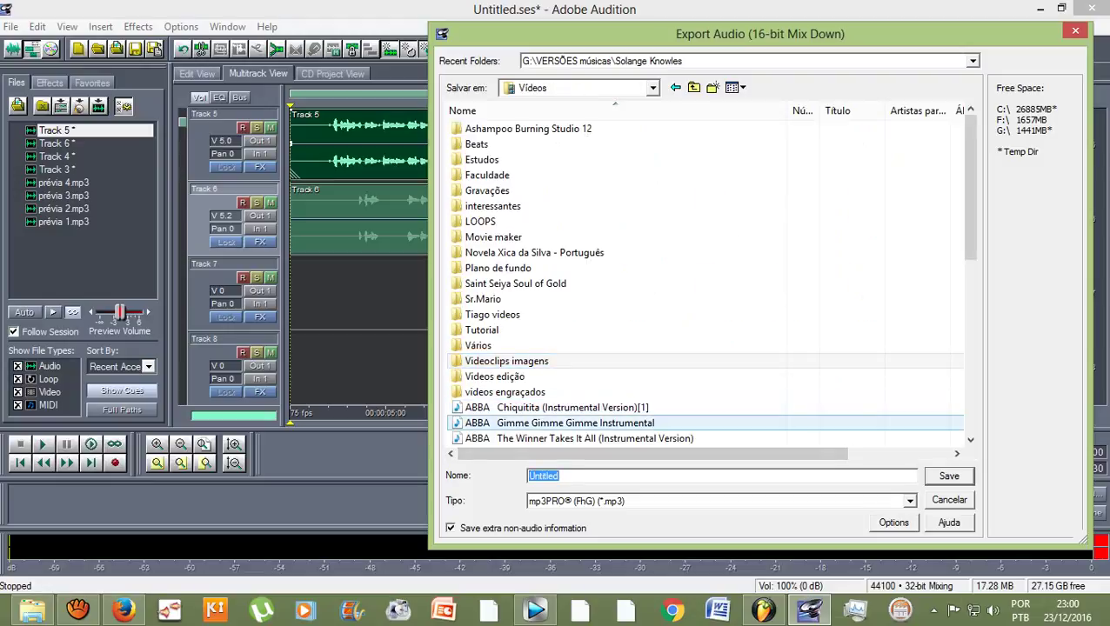
type("Pré")
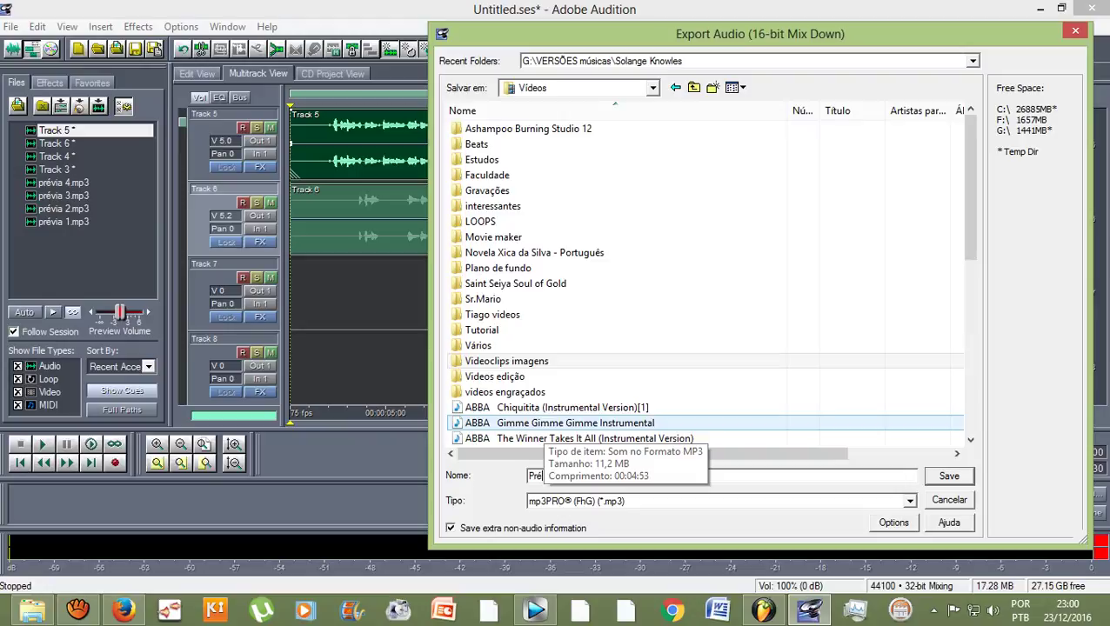
type("via")
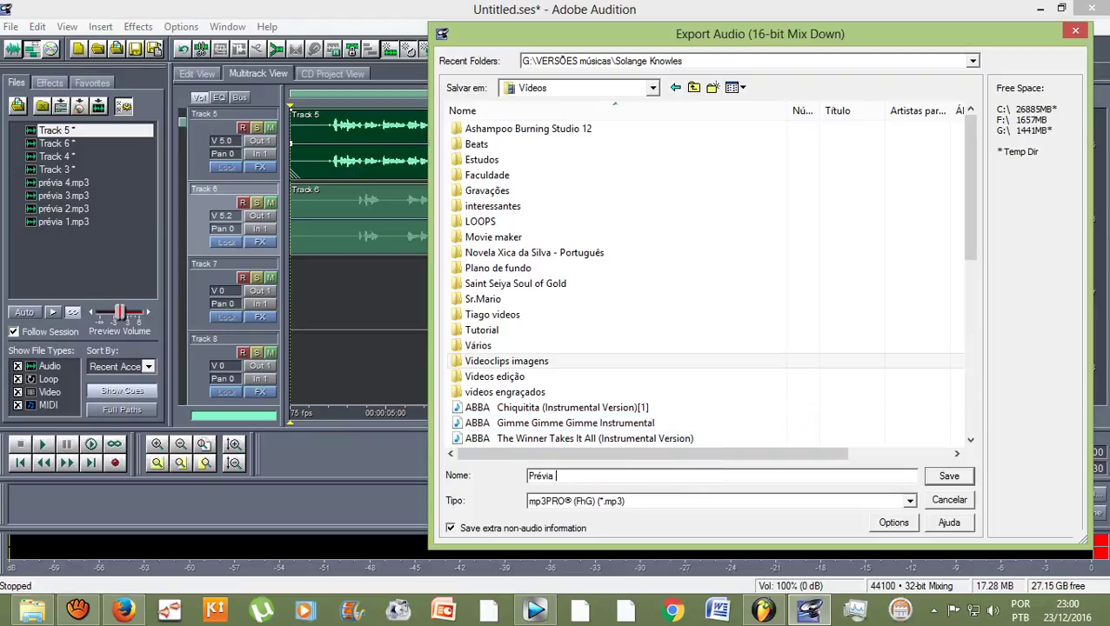
key("Tab")
key("alt+Down")
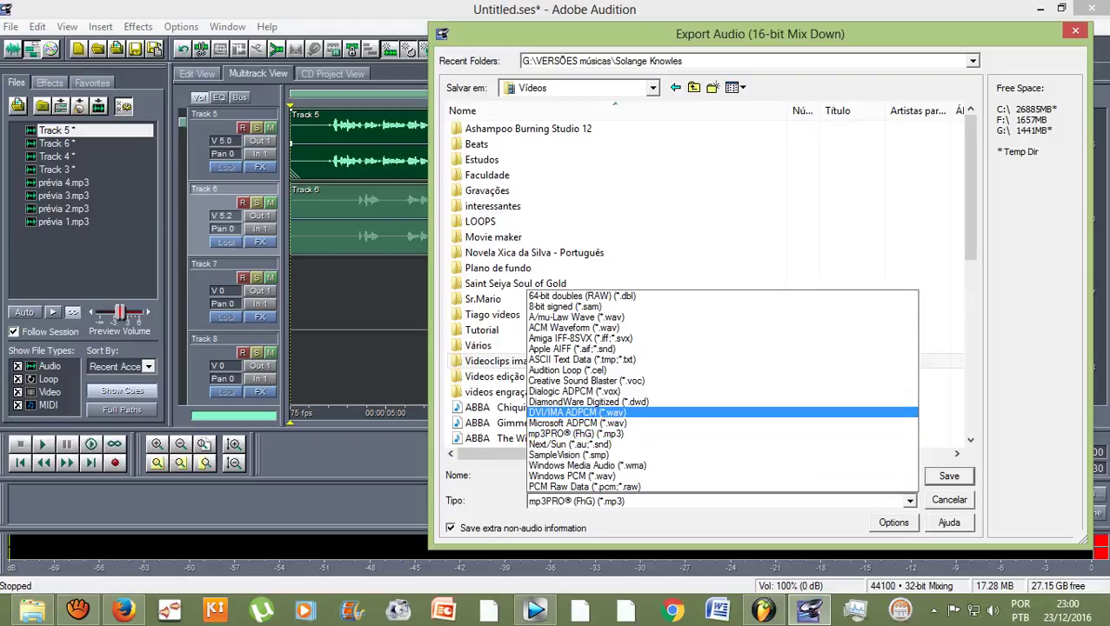
key("Down")
key("Down")
key("Return")
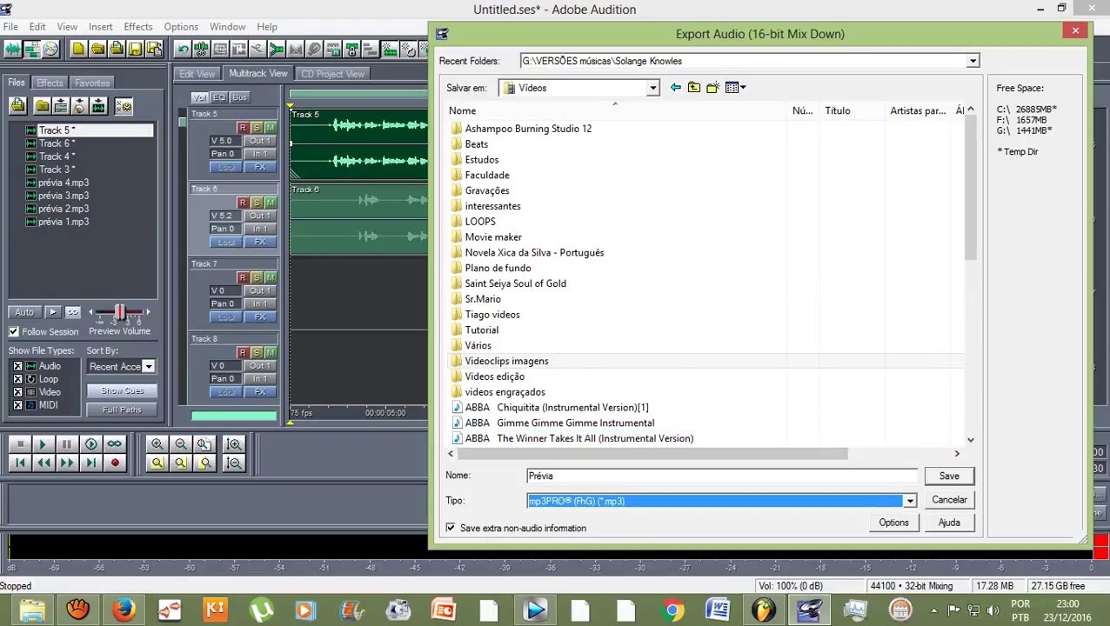
key("Return")
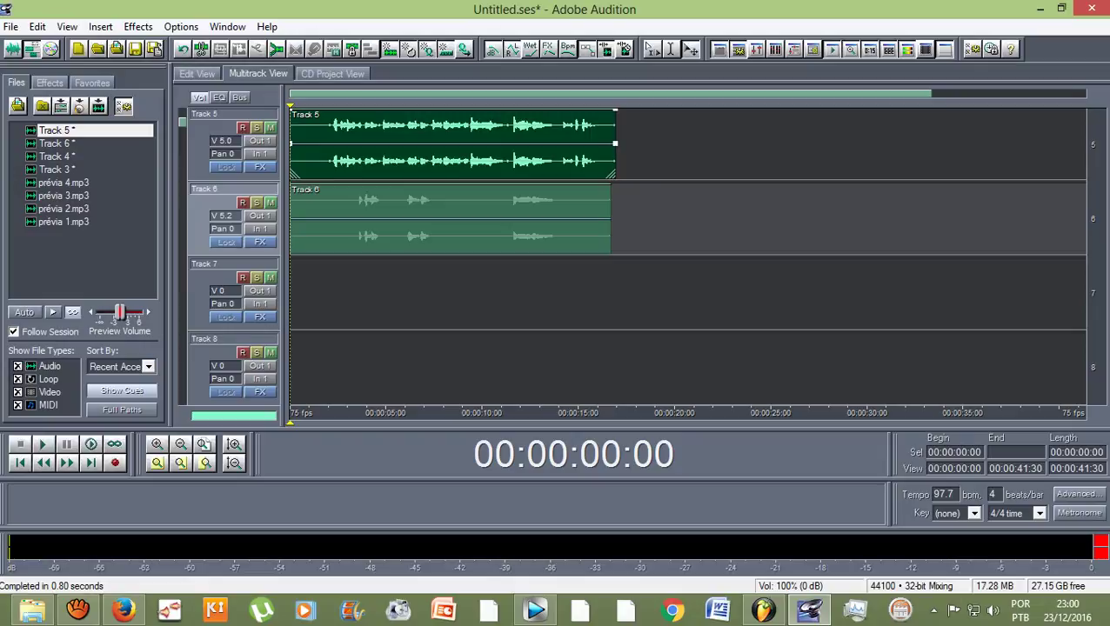
Switch to Firefox and show the YouTube video about registering several songs at the Biblioteca Nacional
left_click(123, 609)
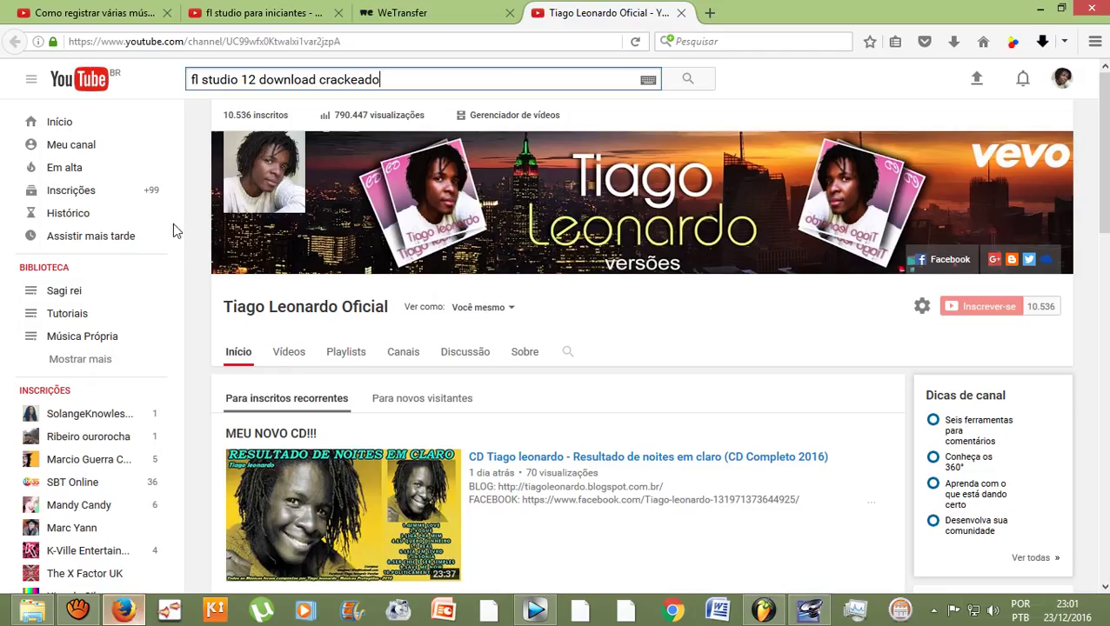
left_click(83, 14)
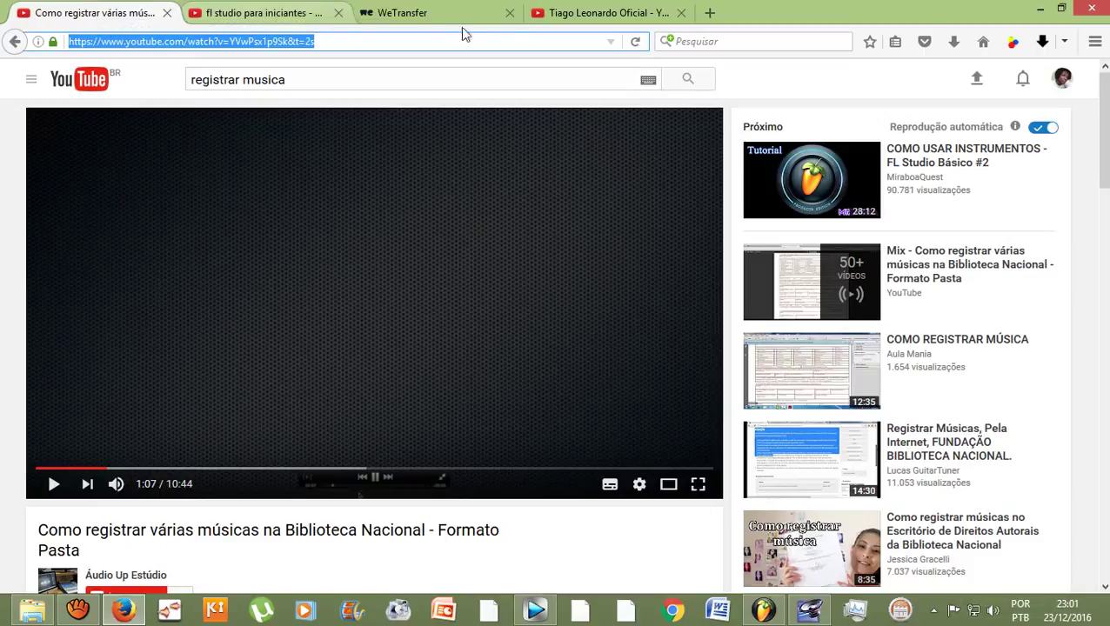
Search for "omb minas gerais" in a new tab and open the Ordem dos Músicos CRMG portal, then return to the song-registration video
left_click(710, 12)
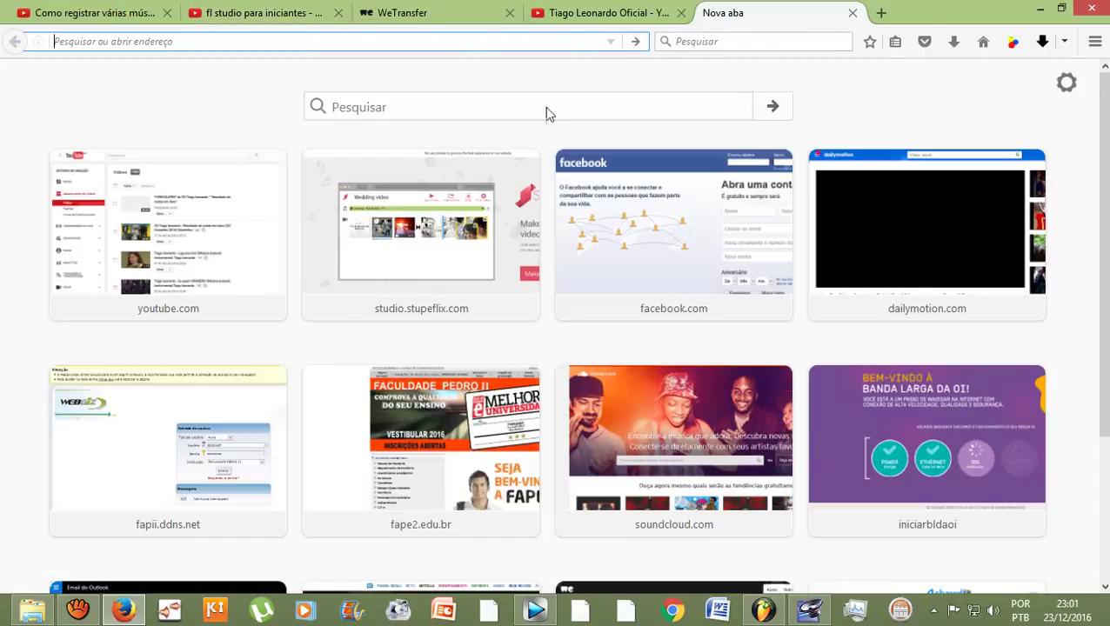
left_click(387, 101)
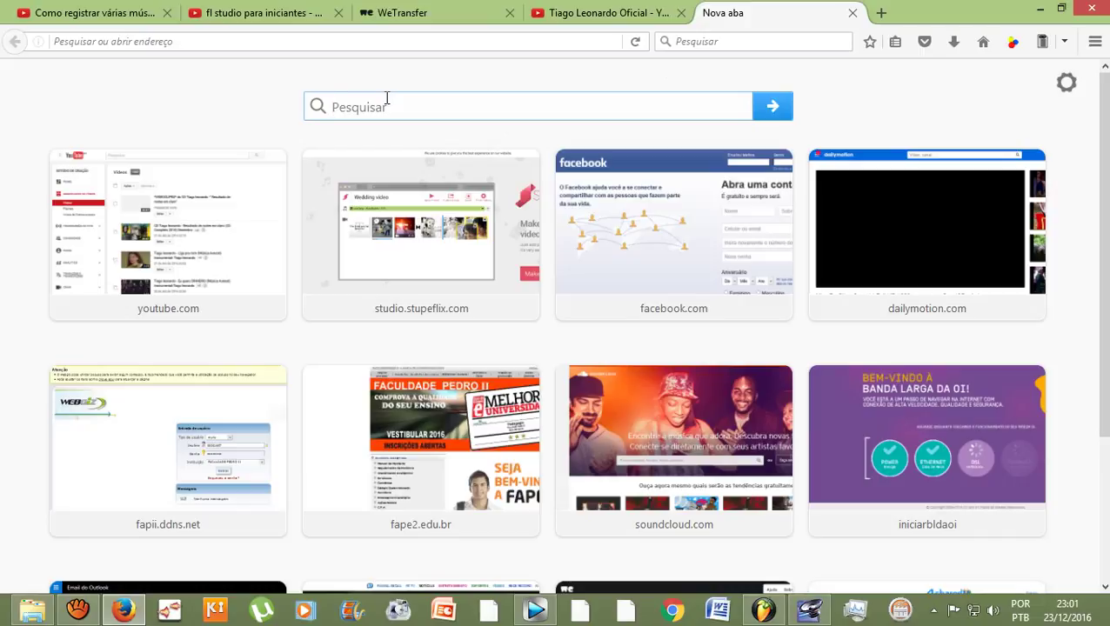
type("omb")
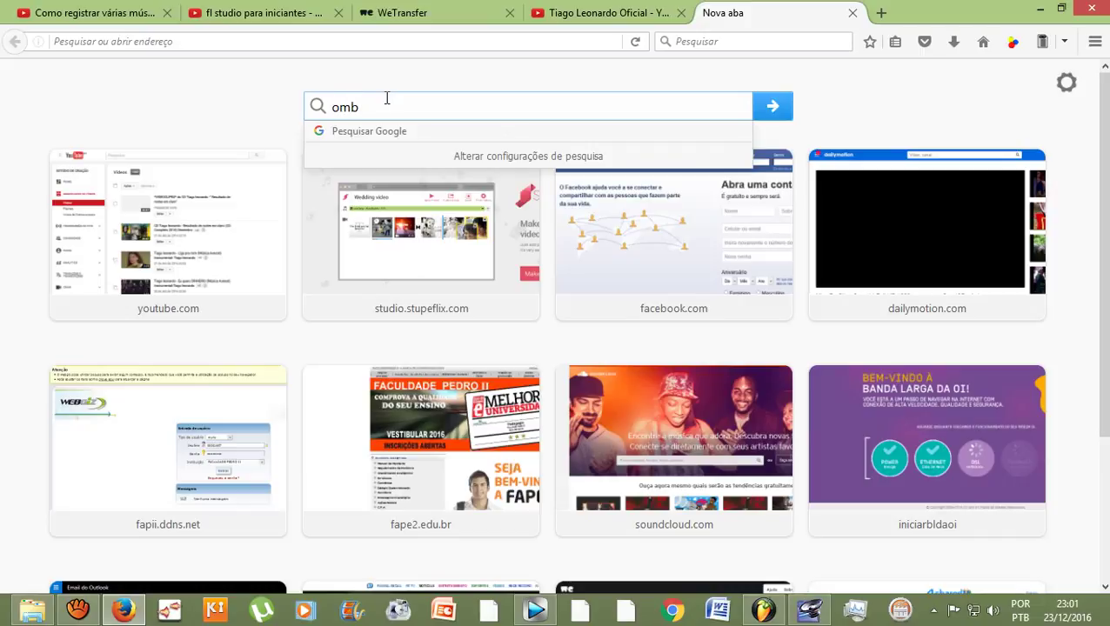
type(" minas gerais")
key("Return")
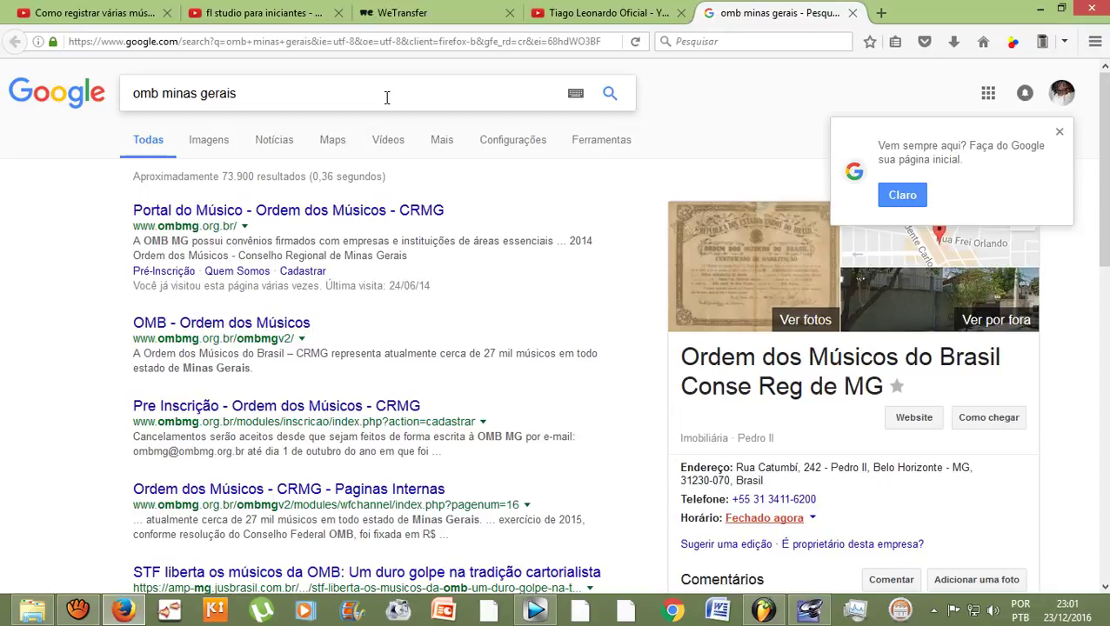
left_click(171, 218)
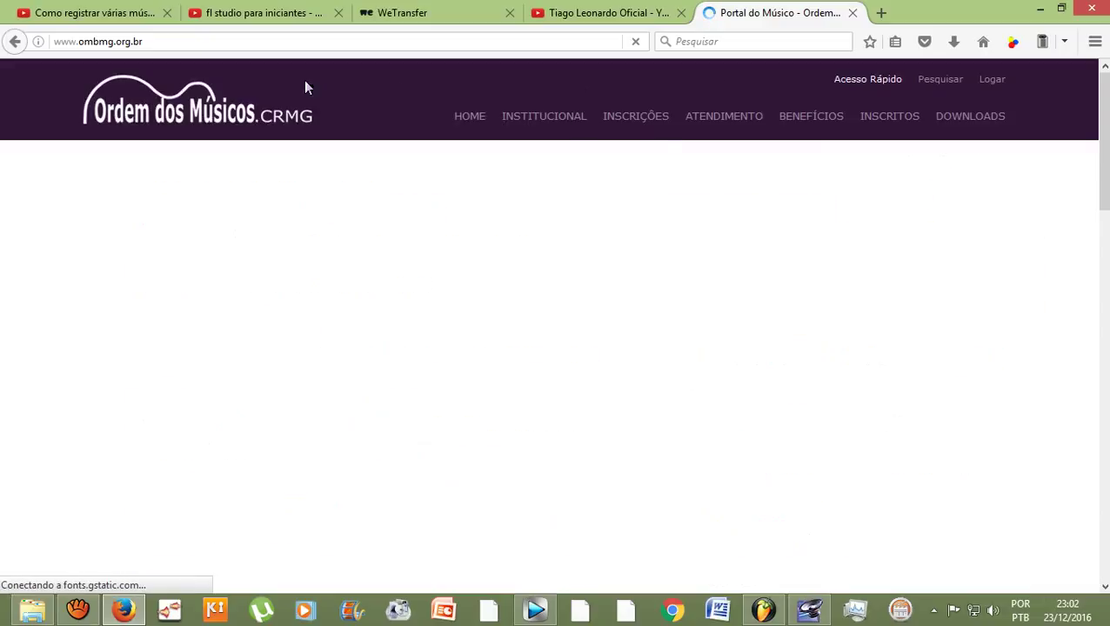
left_click(82, 15)
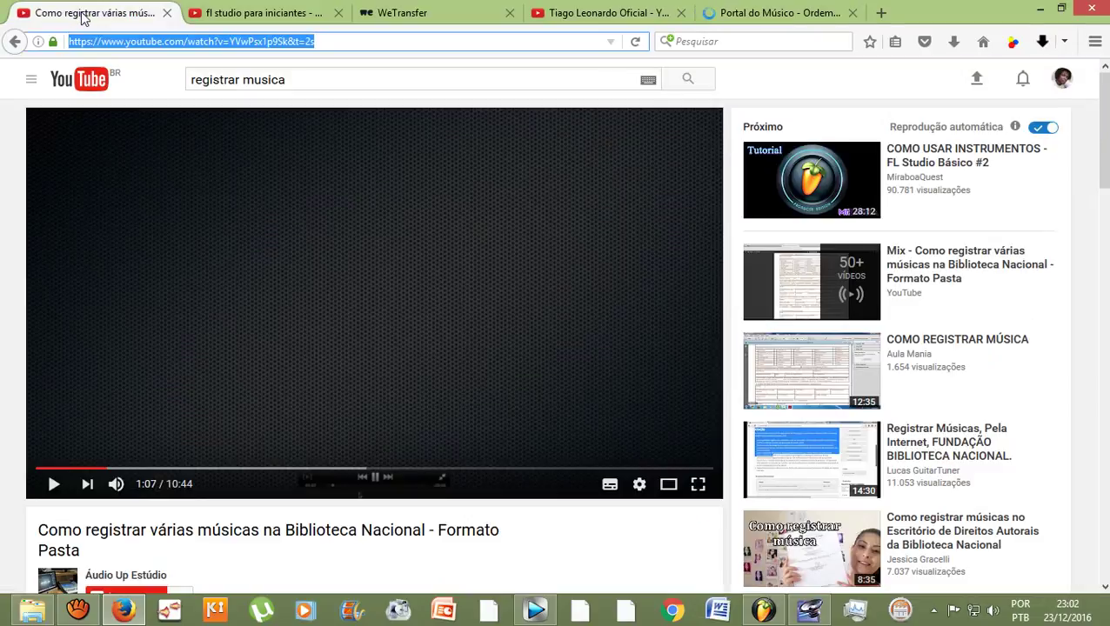